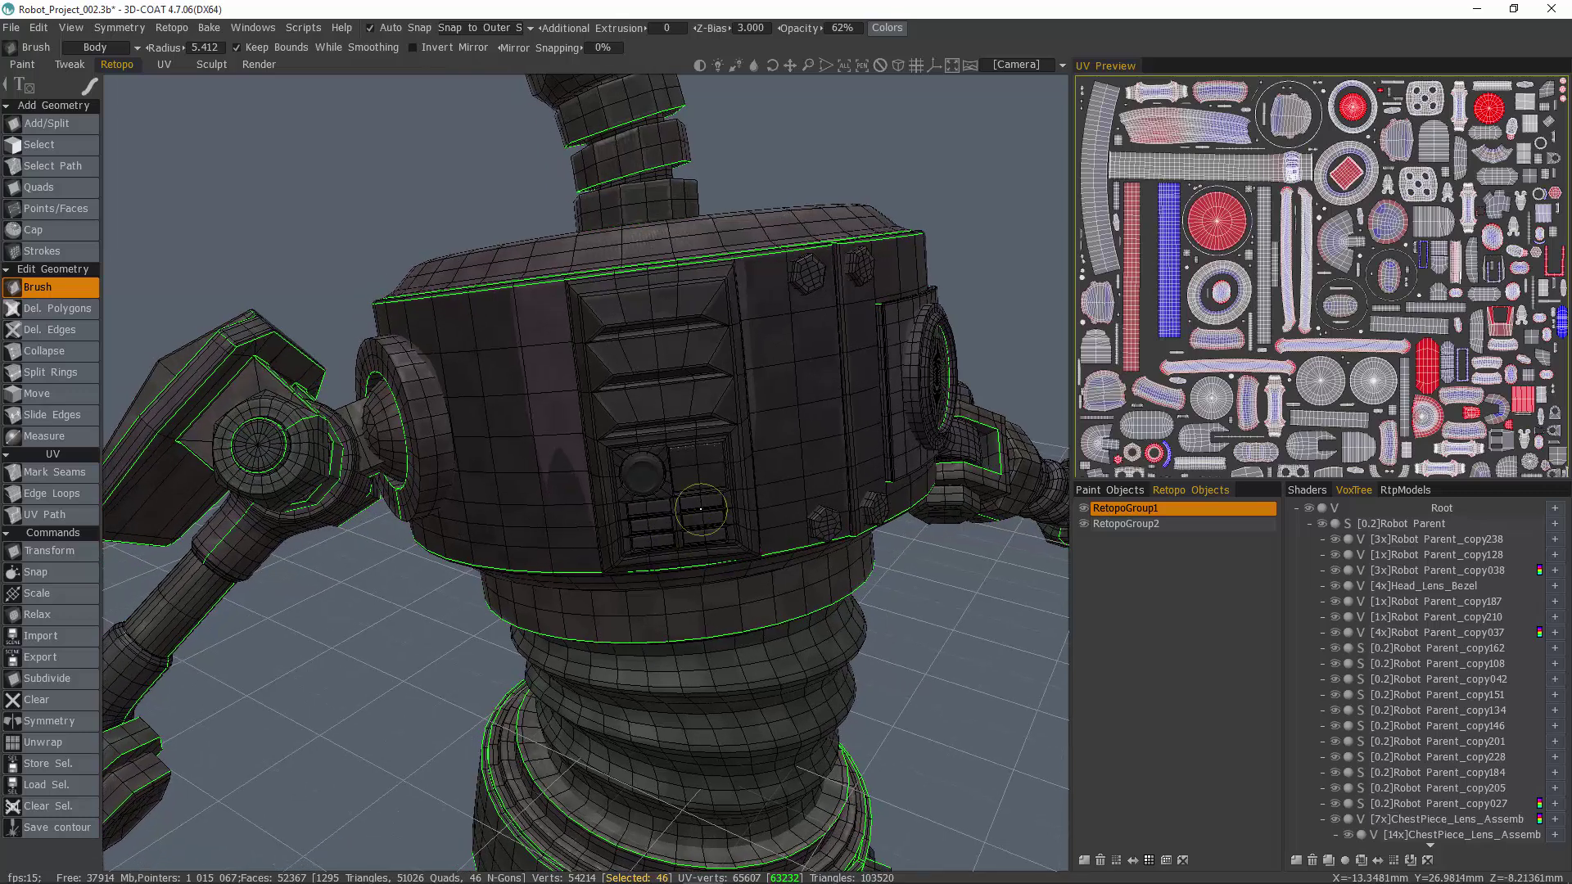
# Hide RetopoGroup1 and RetopoGroup2 and reduce the brush radius to 2.336
pyautogui.click(1085, 524)
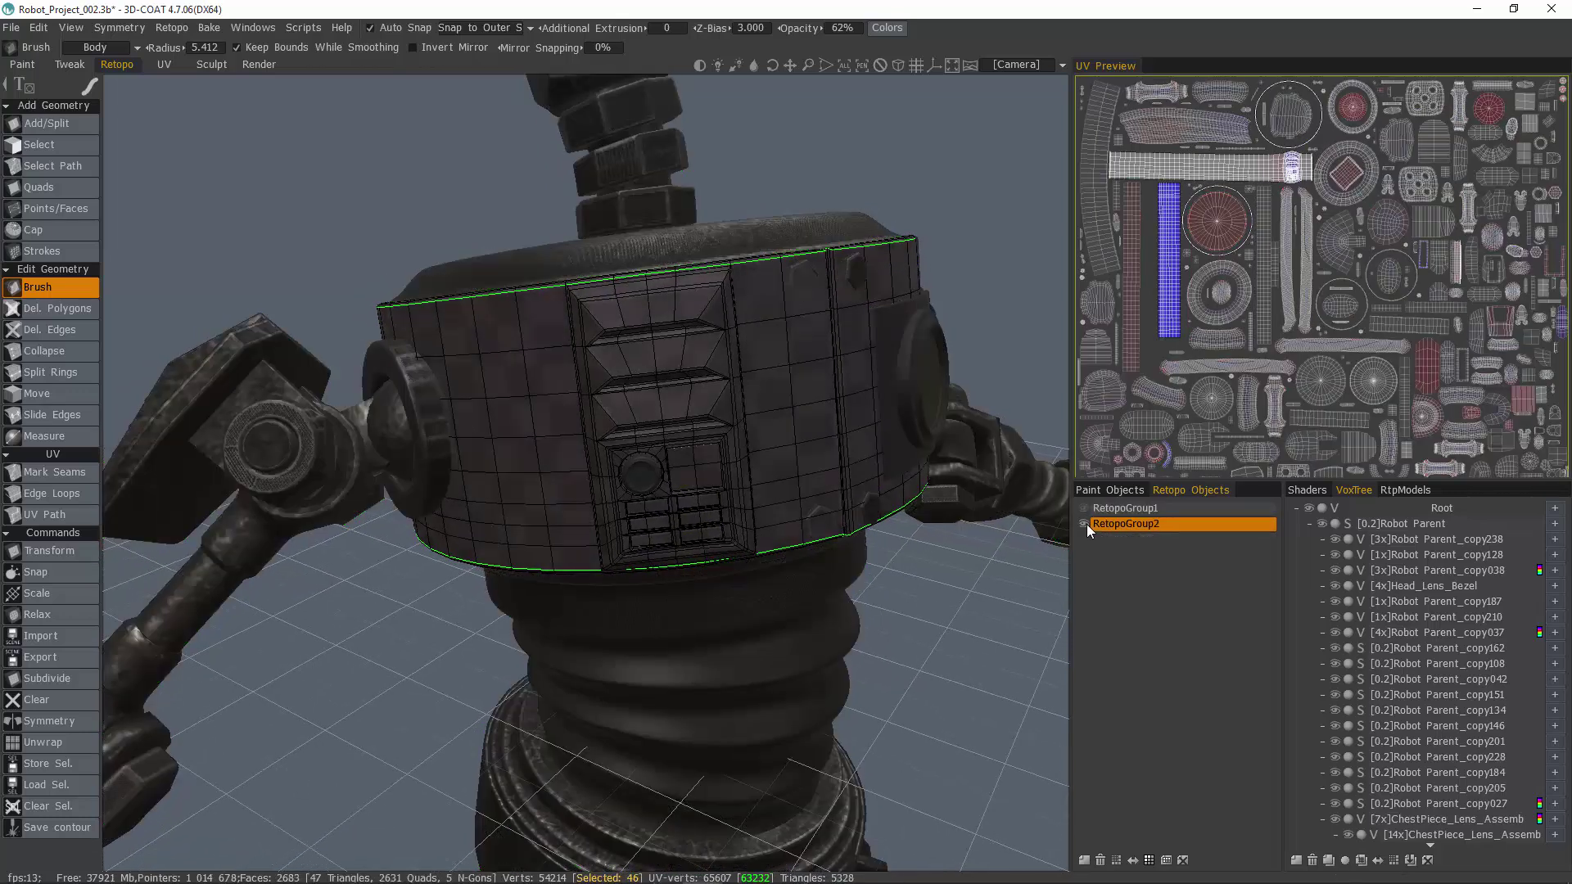
pyautogui.click(1093, 524)
pyautogui.scroll(-2, 701, 455)
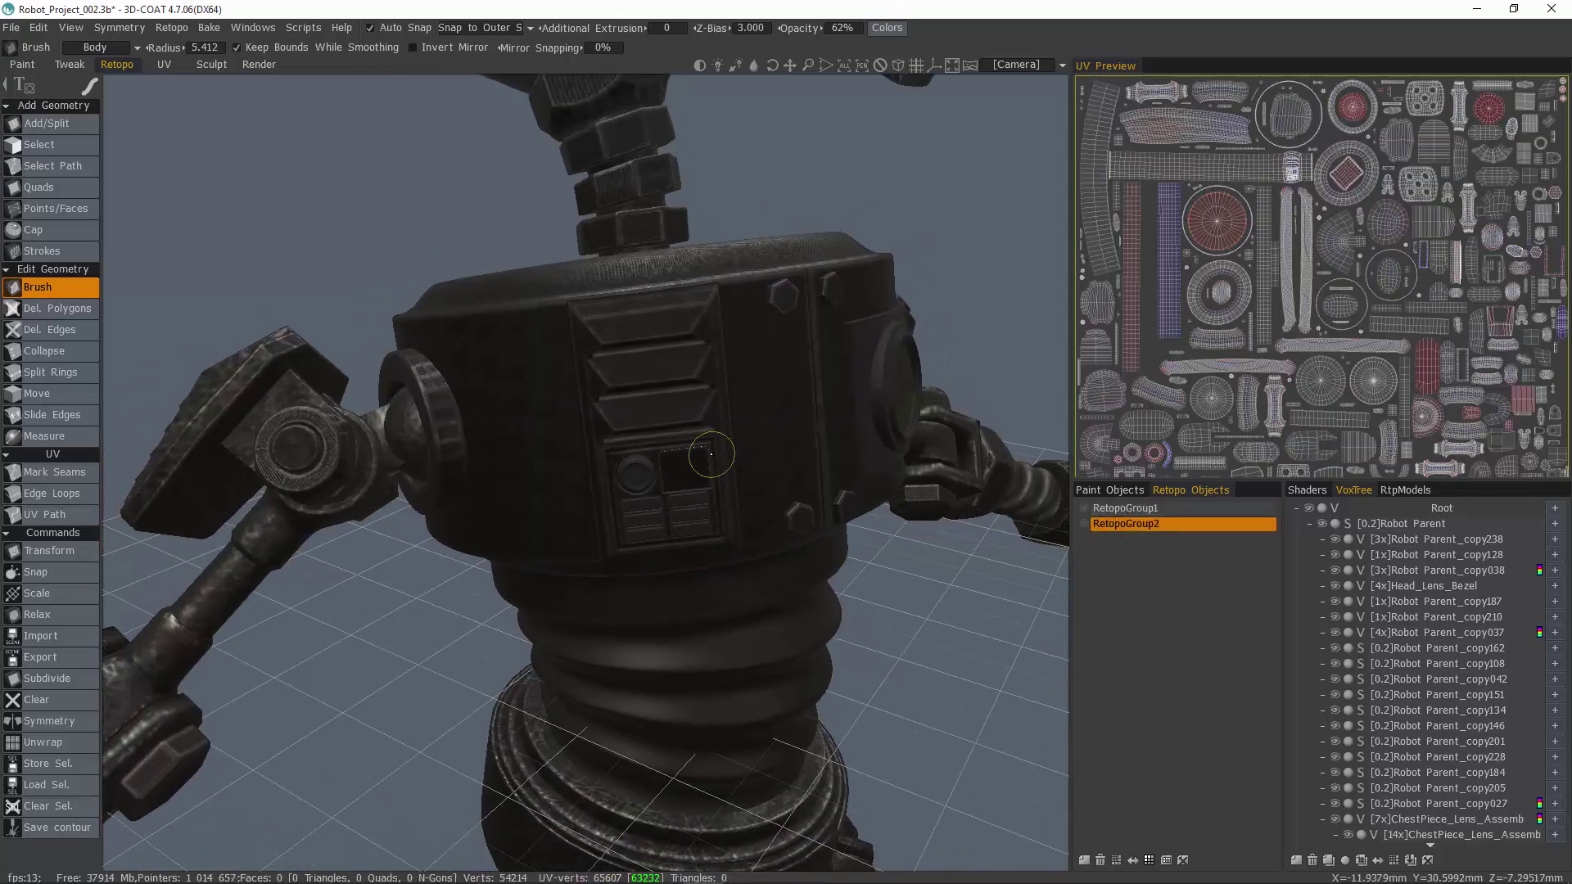
pyautogui.keyDown('alt'); pyautogui.moveTo(701, 456); pyautogui.dragTo(766, 508); pyautogui.keyUp('alt')
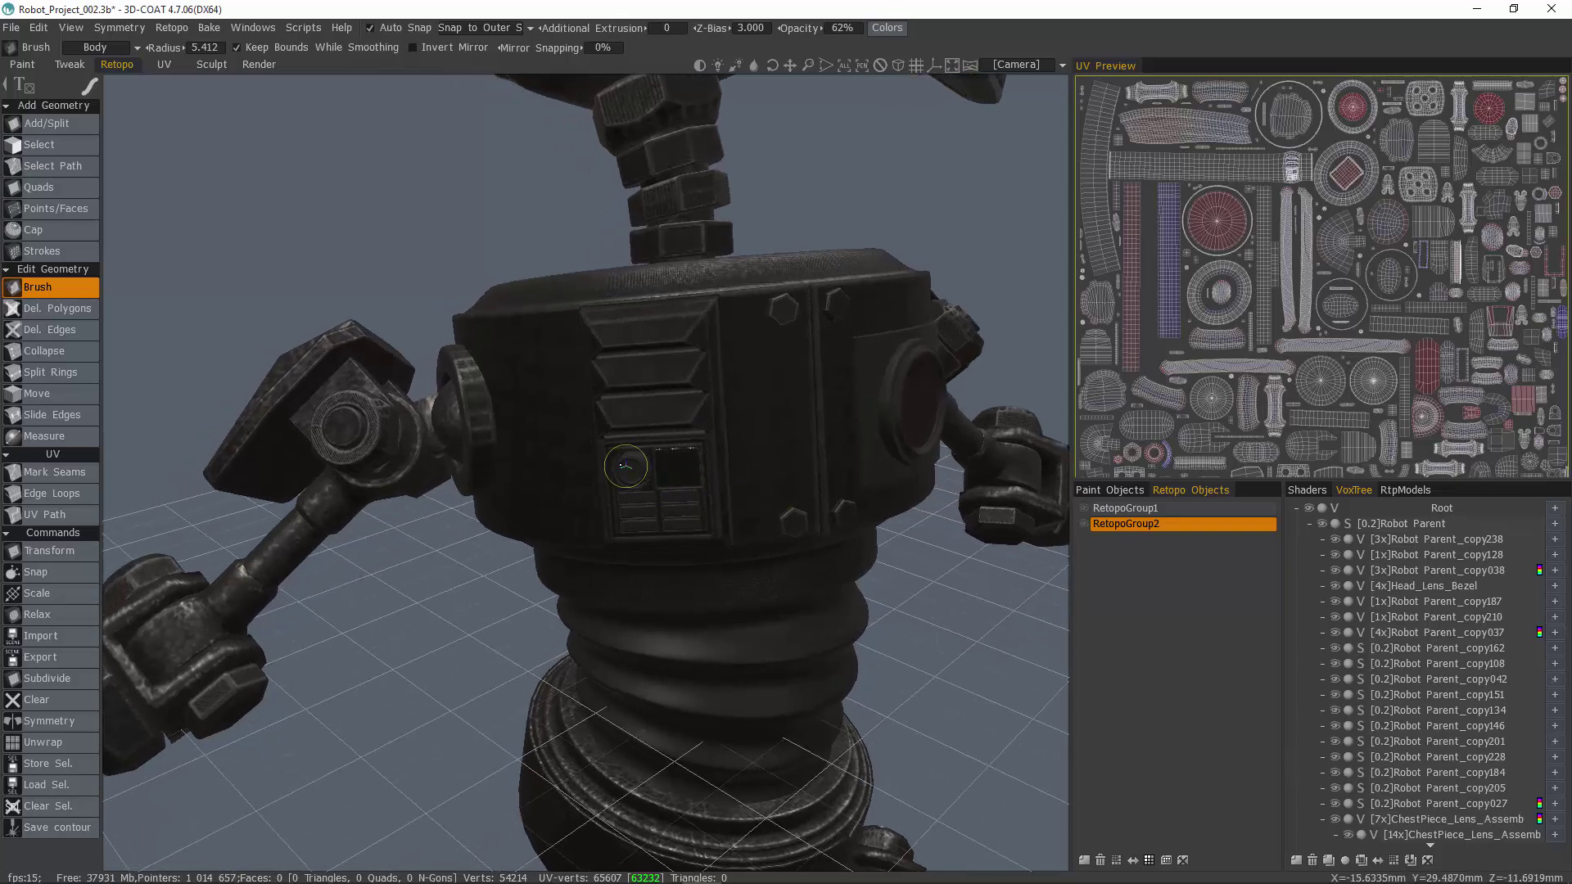
pyautogui.moveTo(625, 466); pyautogui.dragTo(614, 467, button='right')
pyautogui.keyDown('alt'); pyautogui.moveTo(626, 466); pyautogui.dragTo(633, 471); pyautogui.keyUp('alt')
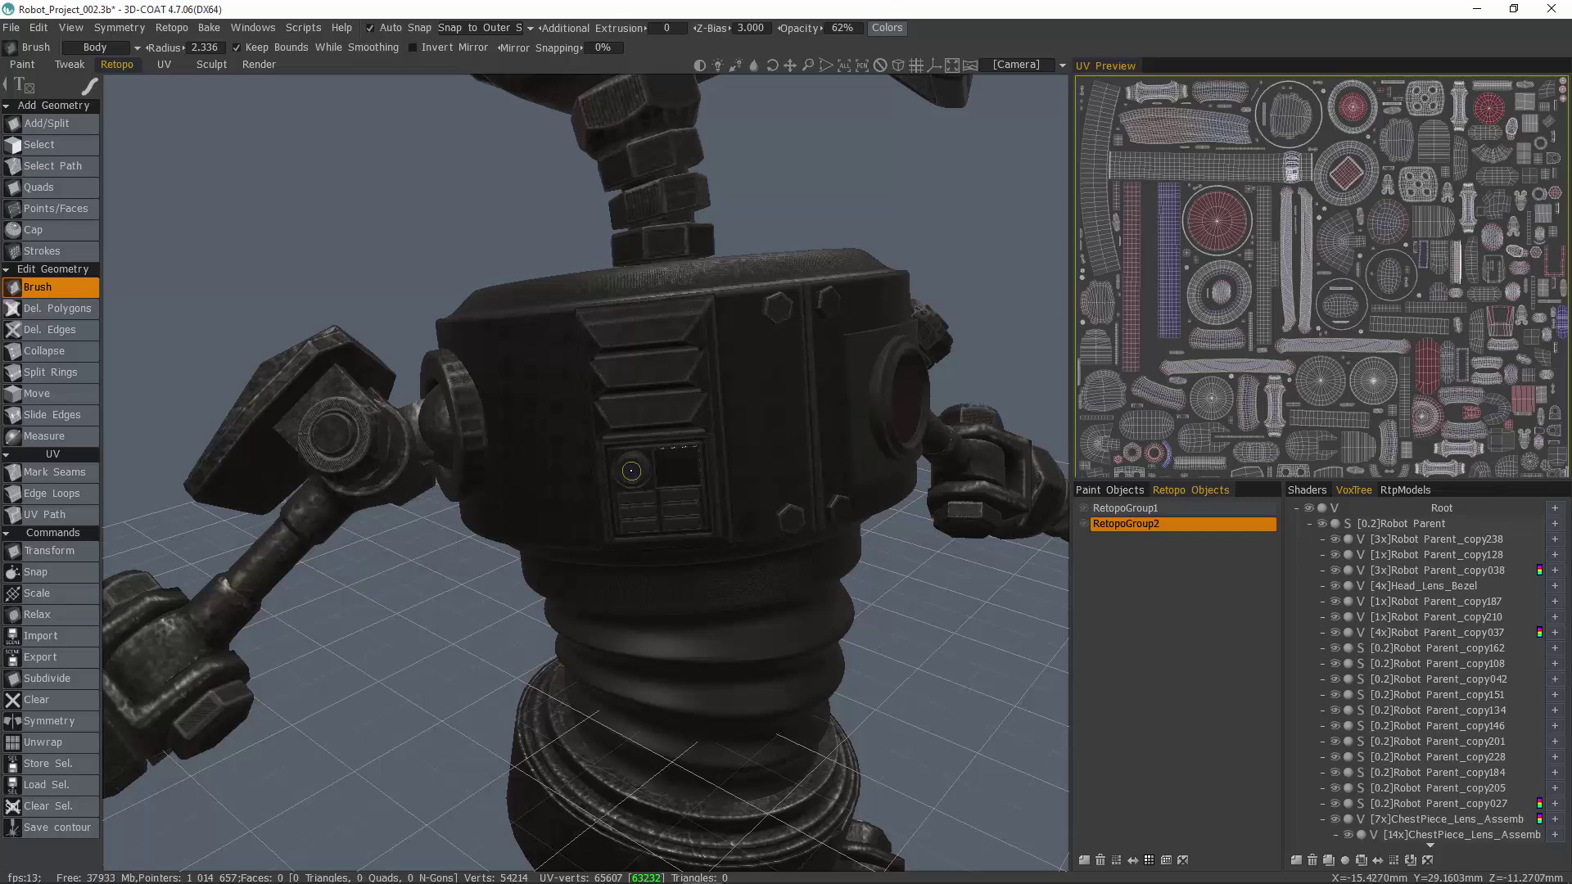
# Select the LCD volume in the sculpt tree and isolate it by hiding all other volumes
pyautogui.scroll(-15, 1416, 761)
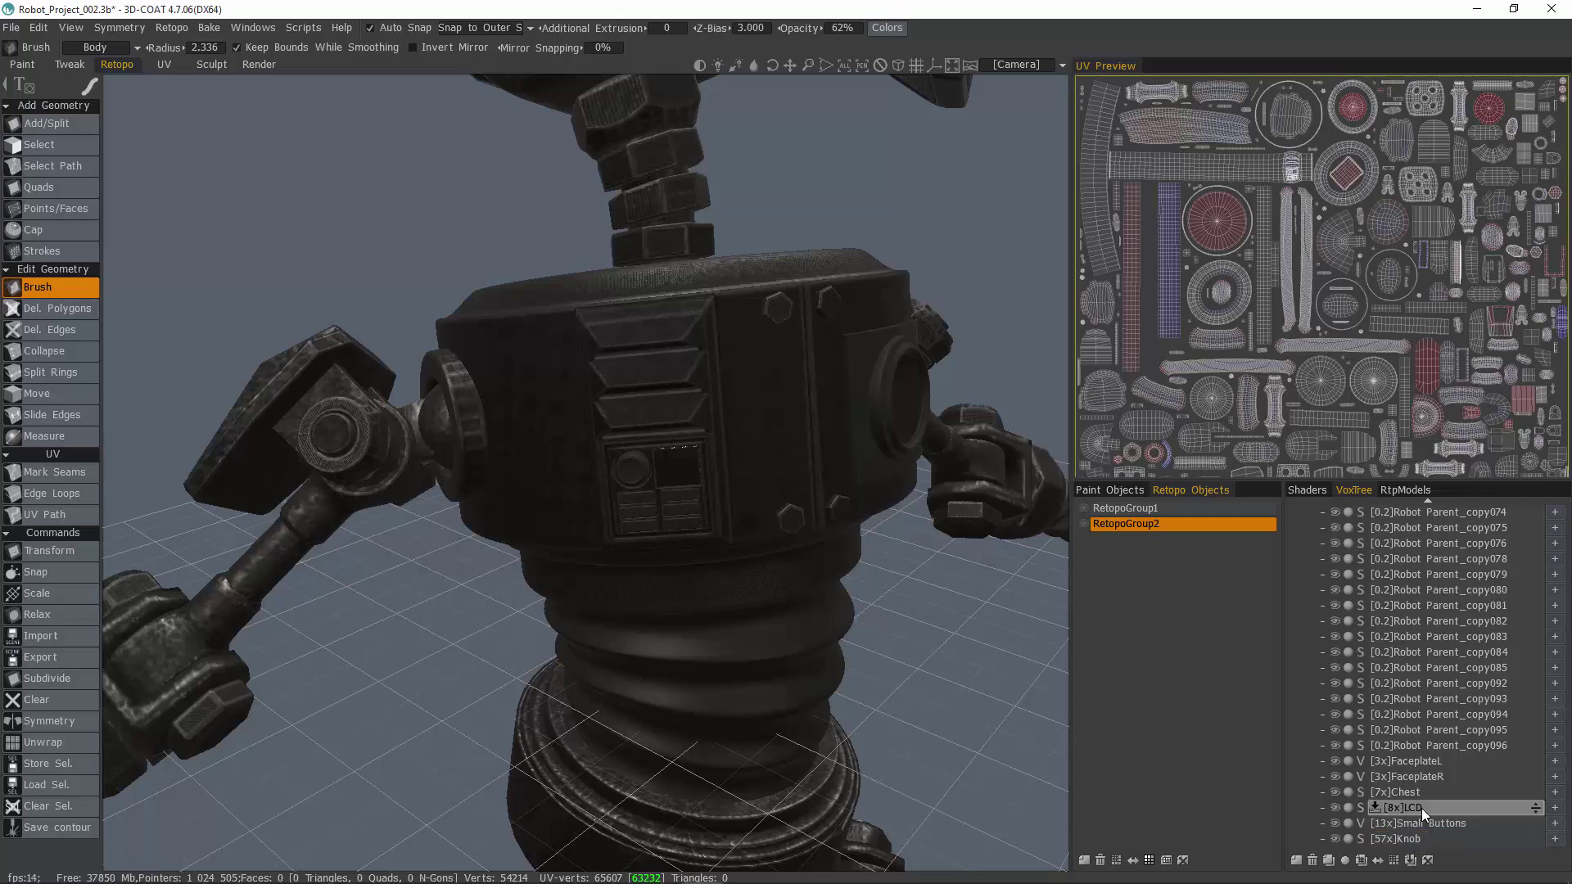
pyautogui.click(1383, 807)
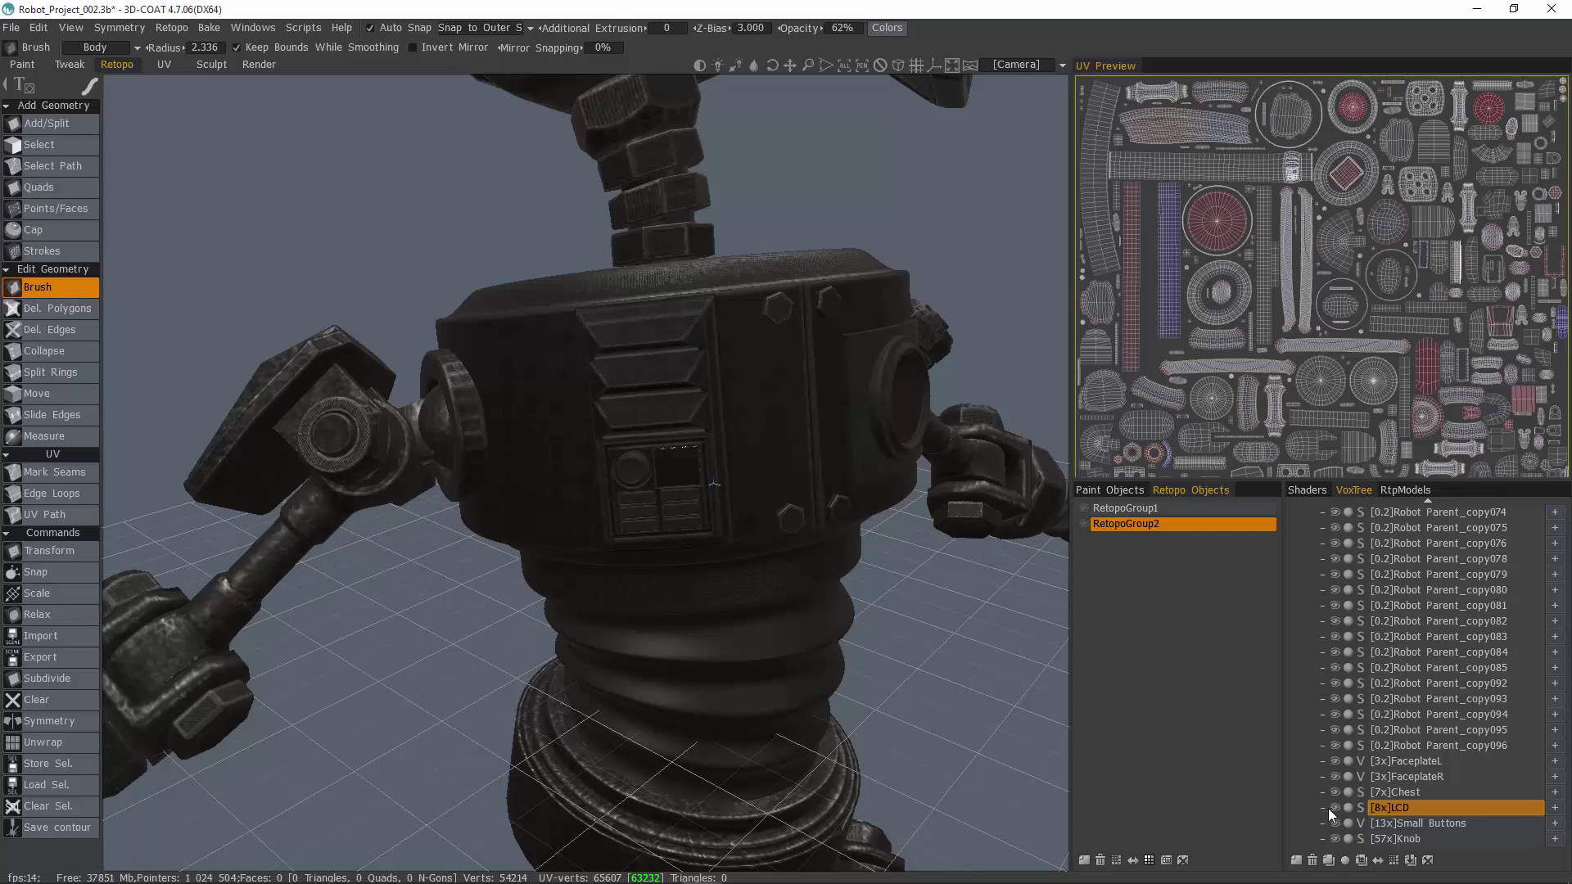
pyautogui.keyDown('alt'); pyautogui.click(1334, 807); pyautogui.keyUp('alt')
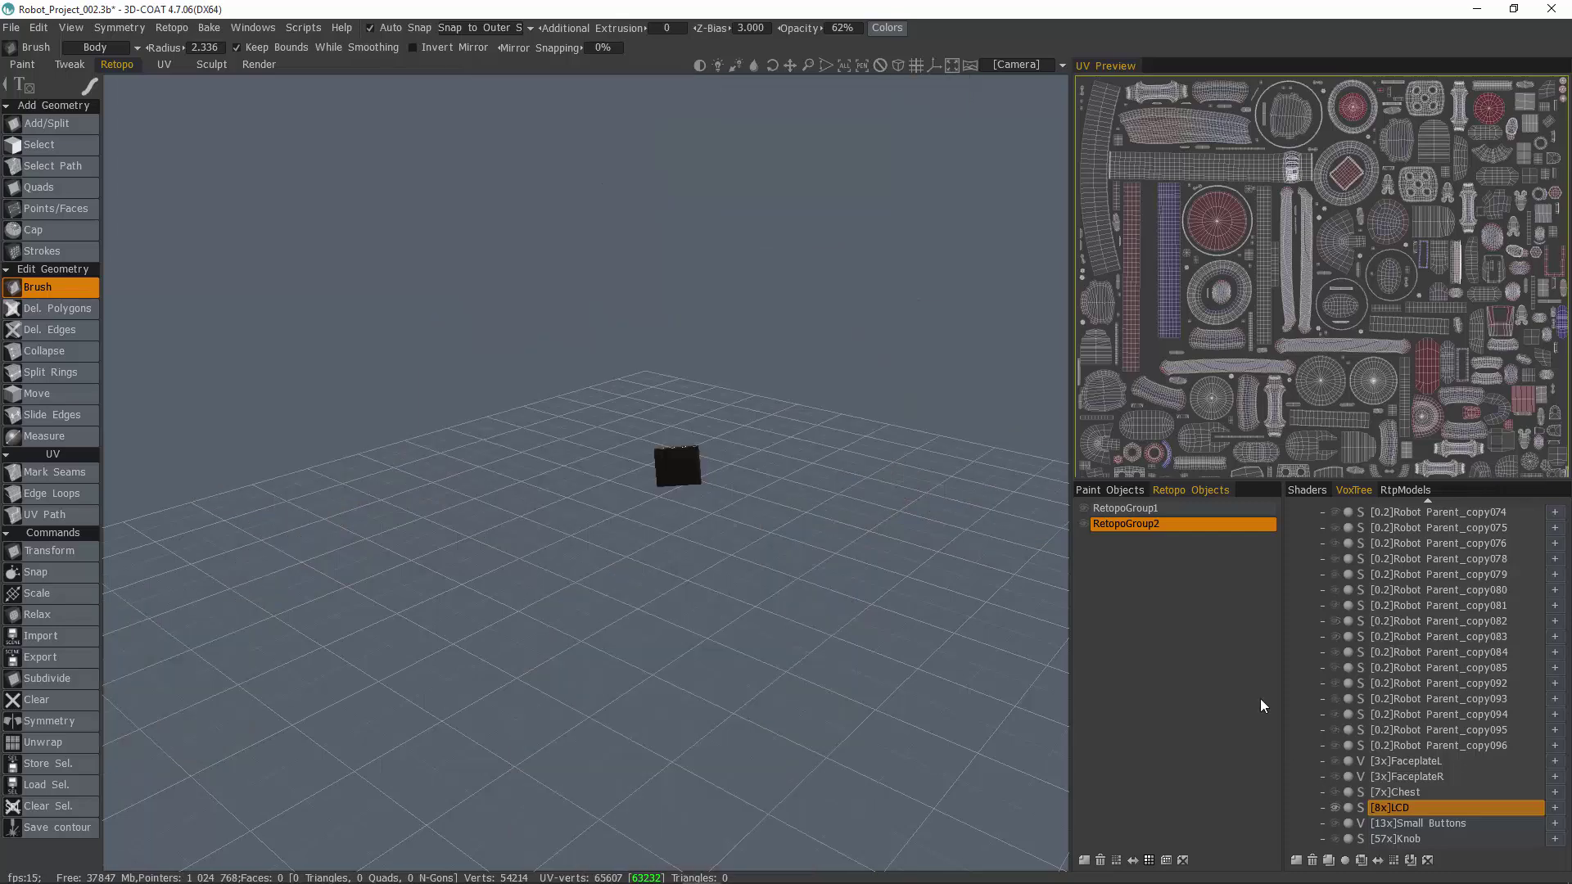
pyautogui.moveTo(792, 312); pyautogui.dragTo(991, 642)
# Start AUTOPO on the LCD volume with a required poly count of 200, keeping the other parameters as they are
pyautogui.rightClick(1412, 808)
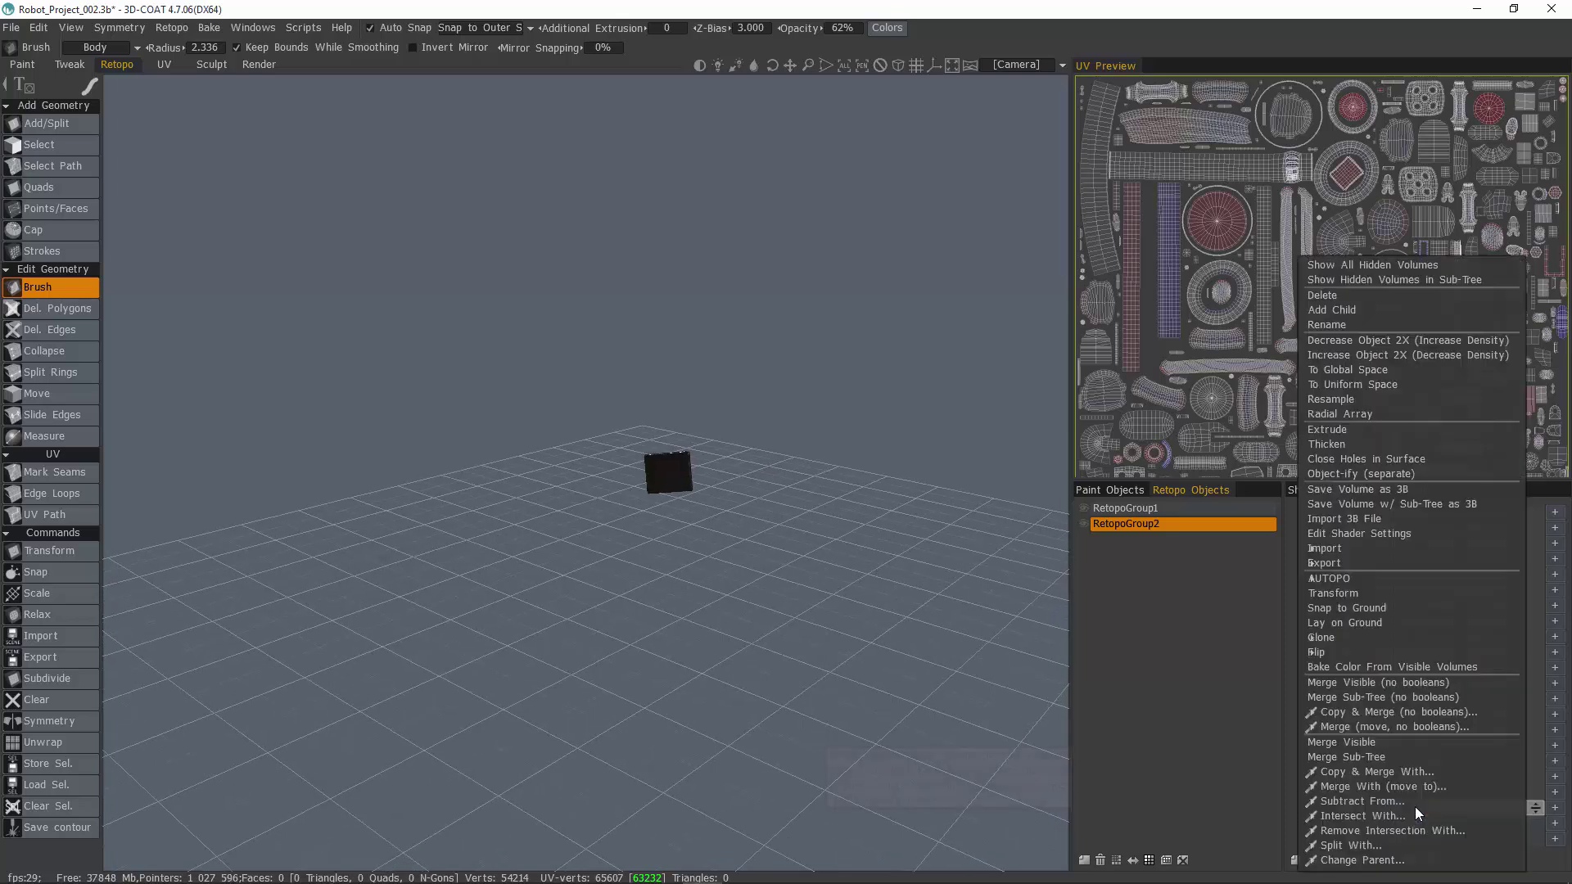
pyautogui.moveTo(1352, 577)
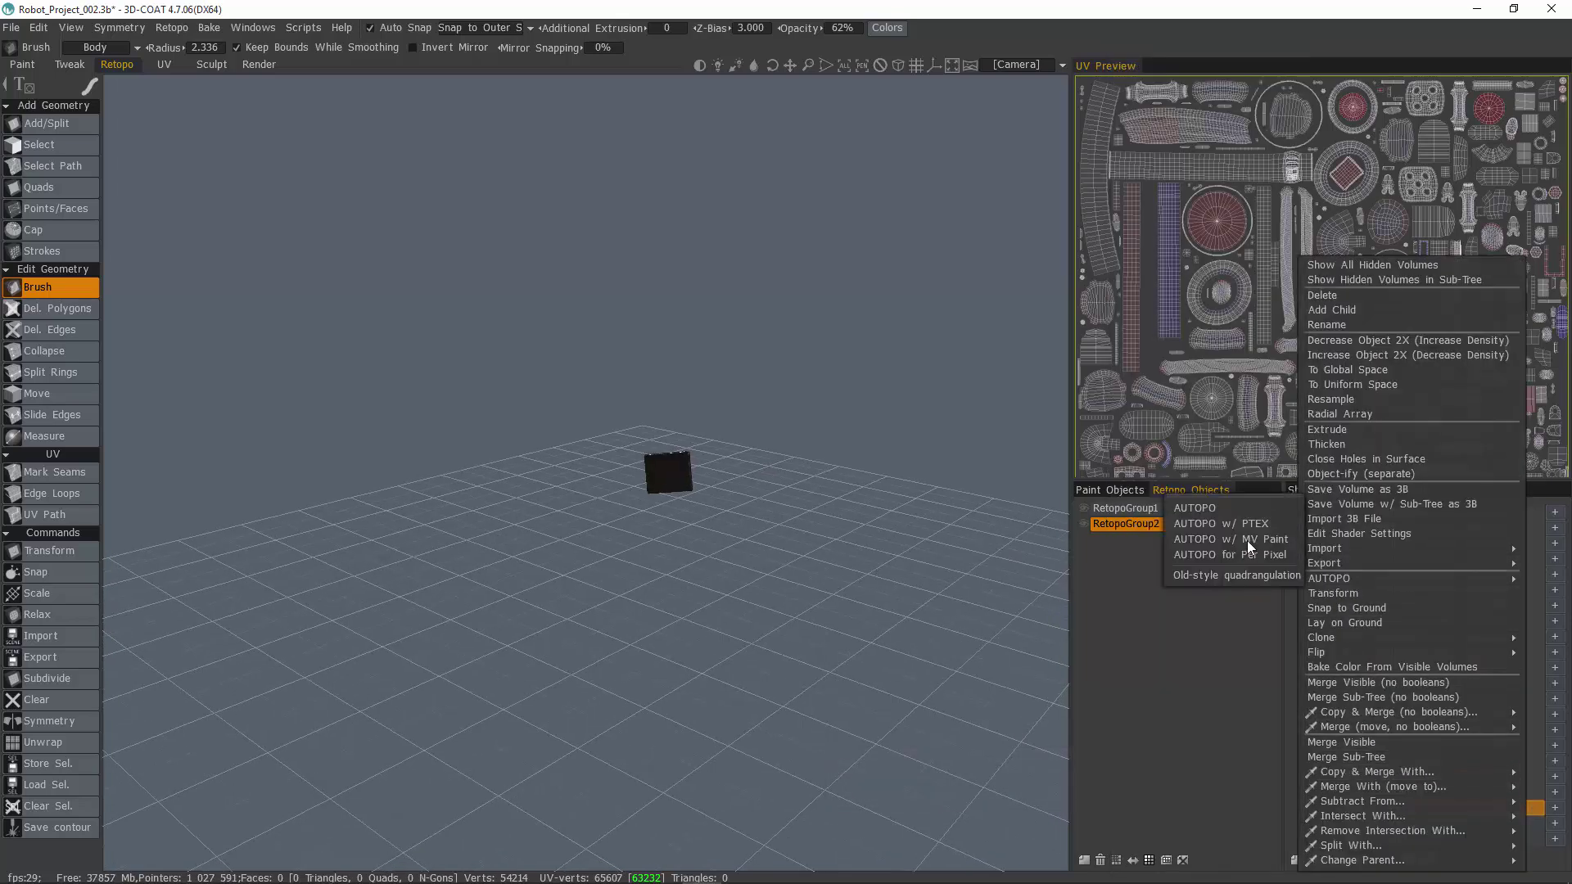
pyautogui.click(1199, 508)
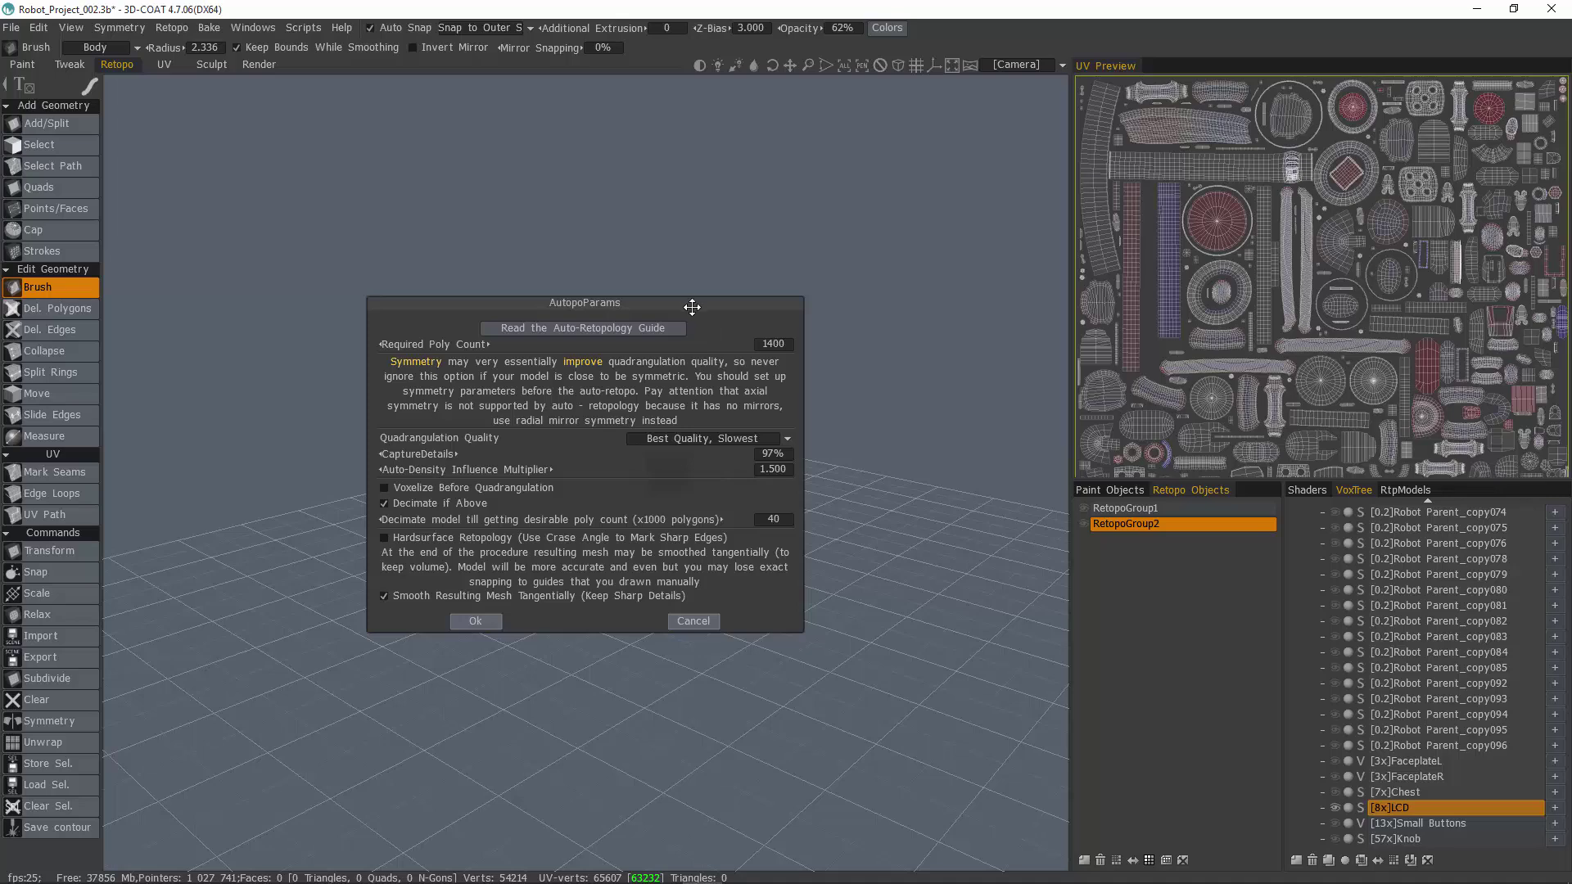
pyautogui.moveTo(691, 306); pyautogui.dragTo(1072, 166)
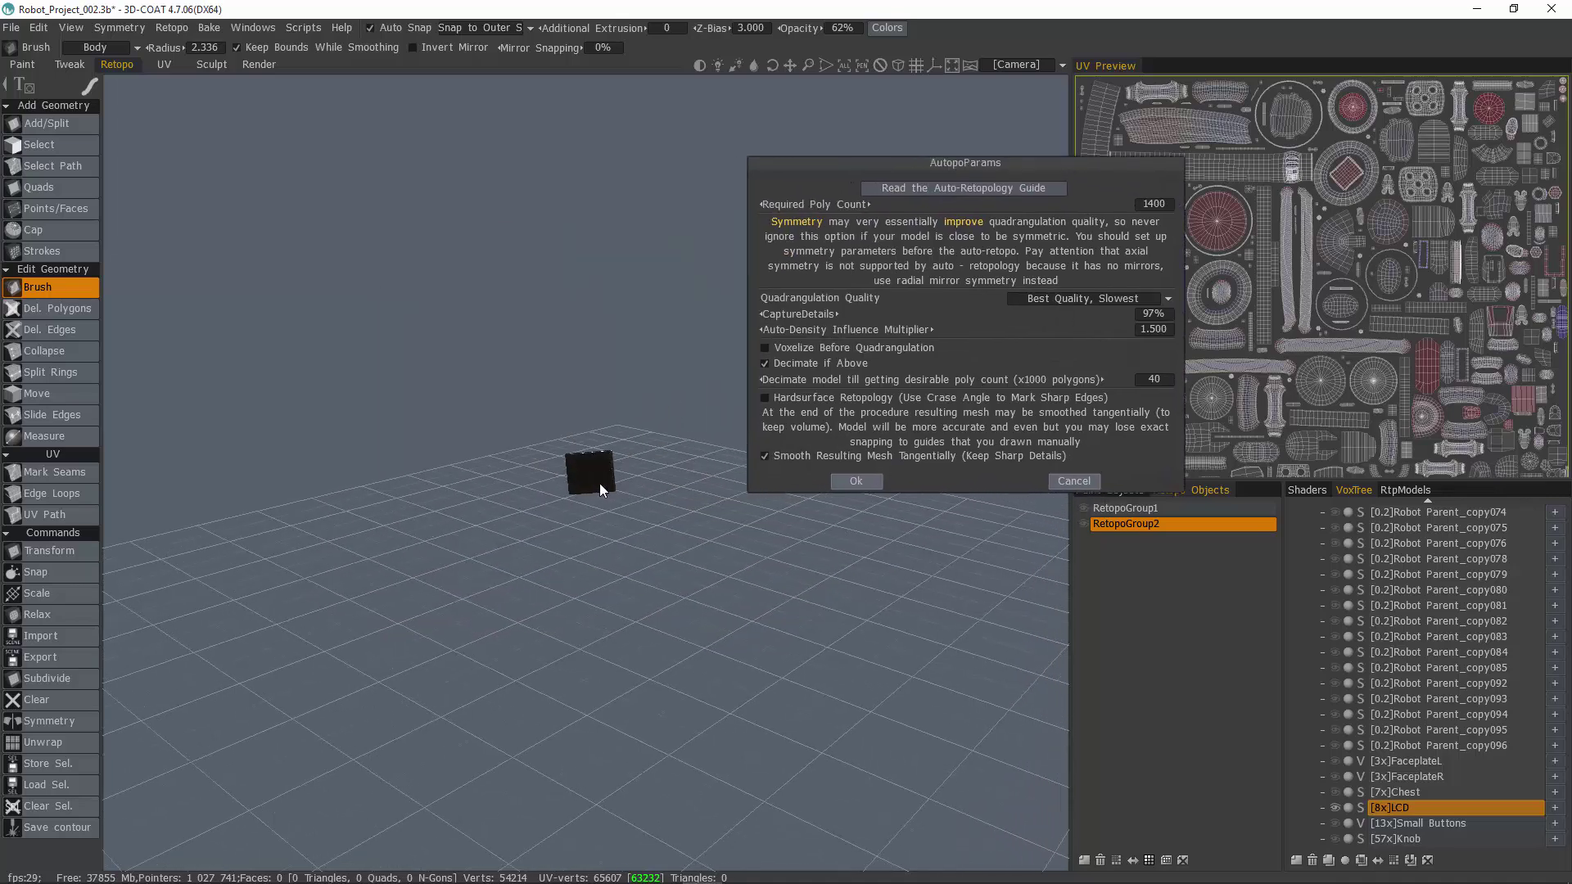
pyautogui.keyDown('alt'); pyautogui.moveTo(600, 482); pyautogui.dragTo(567, 500, button='right'); pyautogui.keyUp('alt')
pyautogui.keyDown('alt'); pyautogui.moveTo(566, 500); pyautogui.dragTo(591, 513, button='middle'); pyautogui.keyUp('alt')
pyautogui.keyDown('alt'); pyautogui.moveTo(591, 514); pyautogui.dragTo(622, 533, button='right'); pyautogui.keyUp('alt')
pyautogui.keyDown('alt'); pyautogui.moveTo(622, 533); pyautogui.dragTo(531, 524, button='middle'); pyautogui.keyUp('alt')
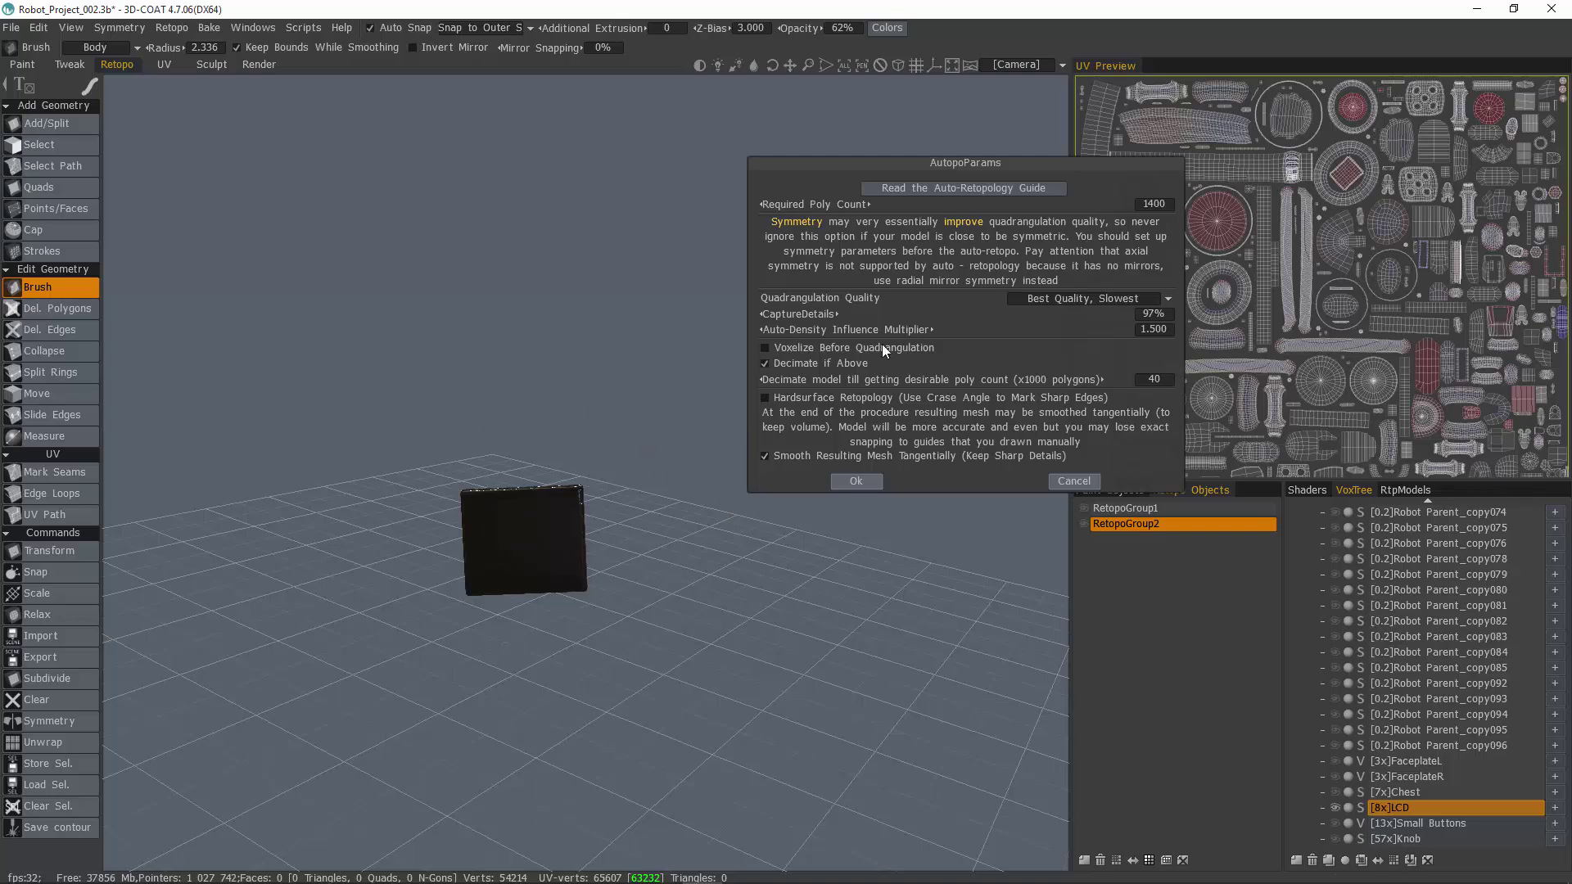
pyautogui.click(1156, 206)
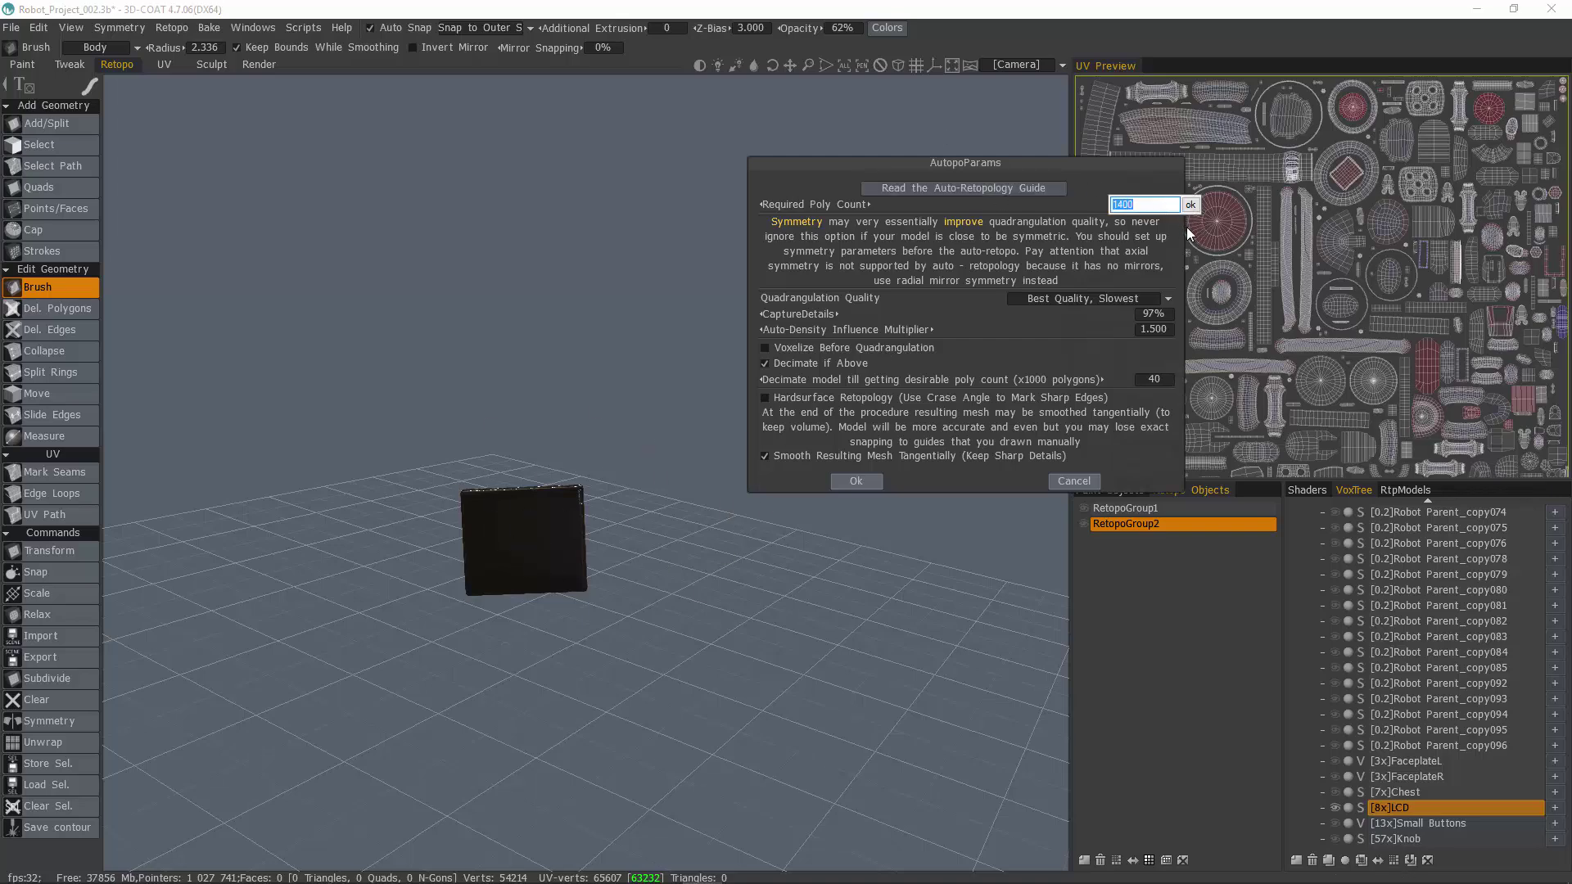
pyautogui.write('200')
pyautogui.click(1190, 204)
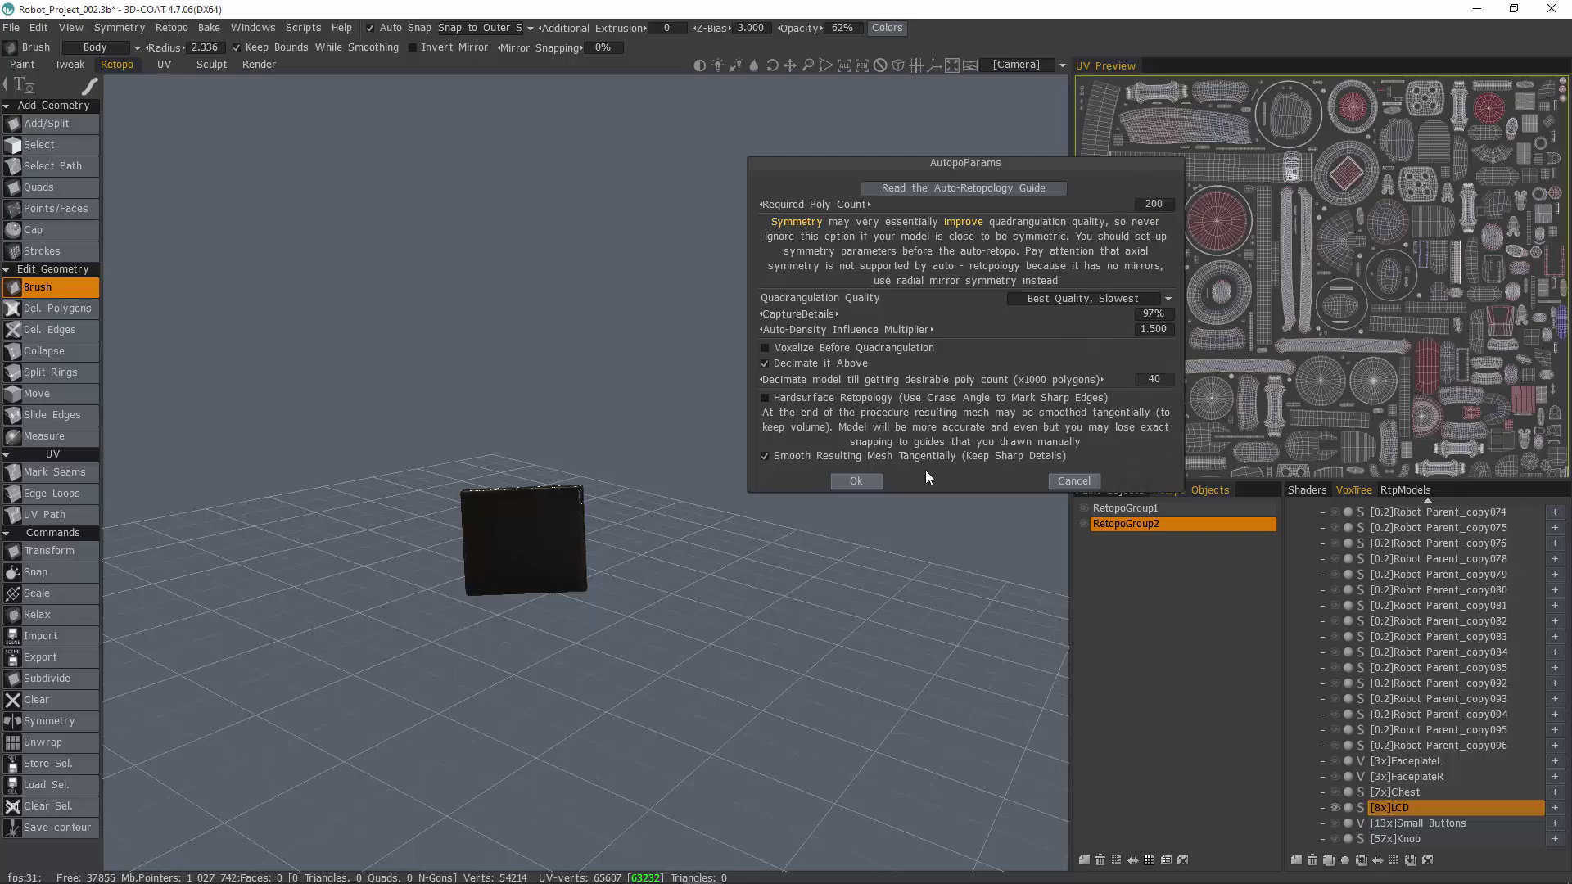
pyautogui.click(856, 481)
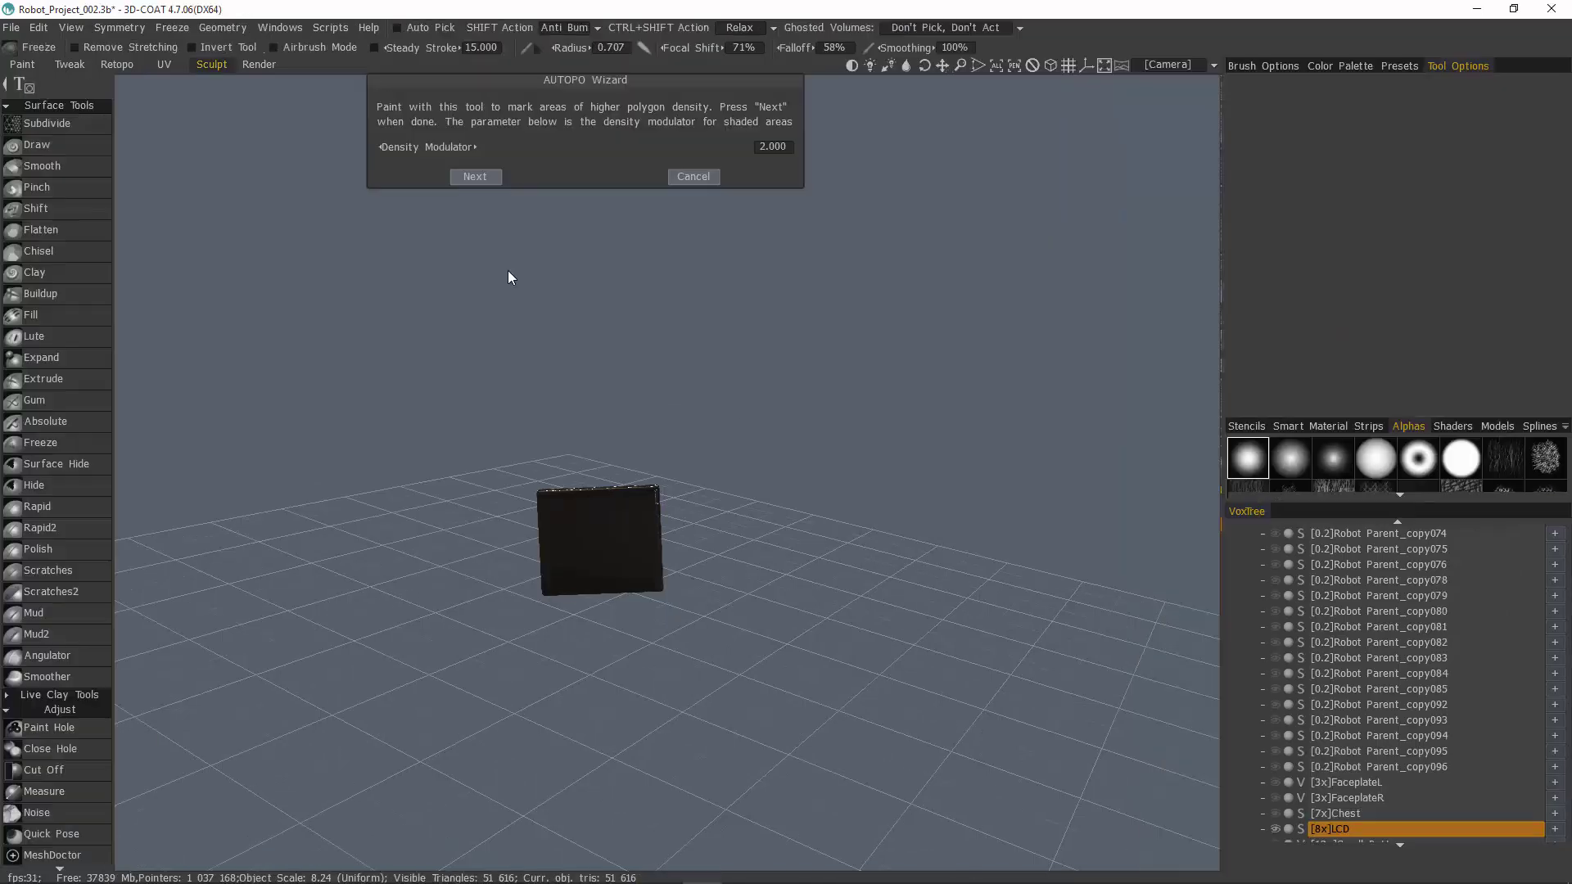
# Skip density painting, clear the leftover guide strokes and generate the LCD's auto-retopology mesh
pyautogui.click(476, 177)
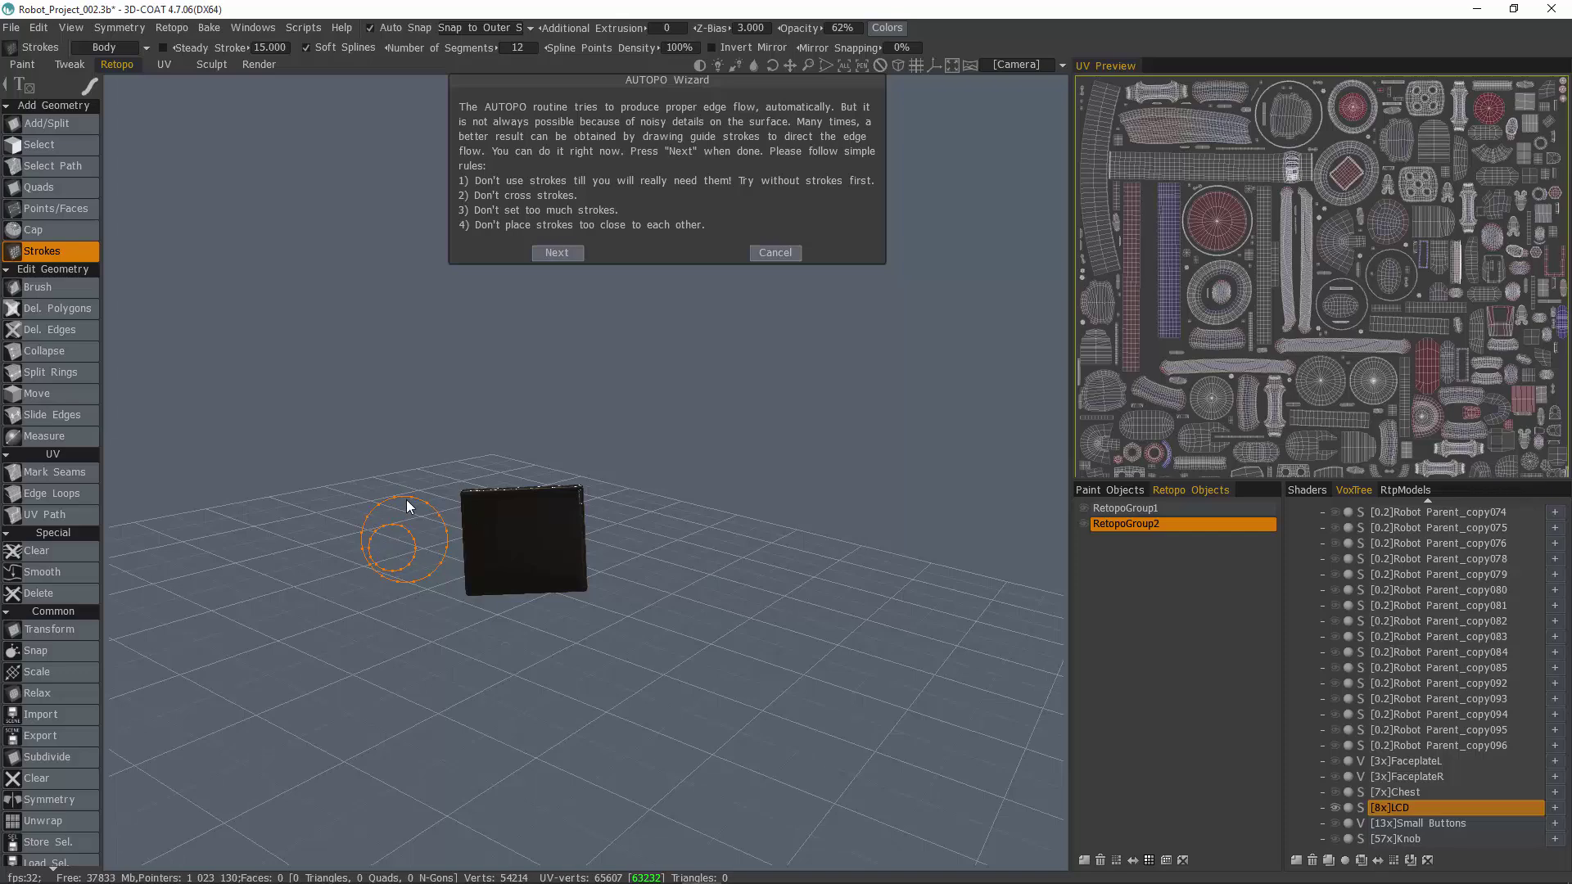
pyautogui.moveTo(406, 505); pyautogui.dragTo(249, 528, button='middle')
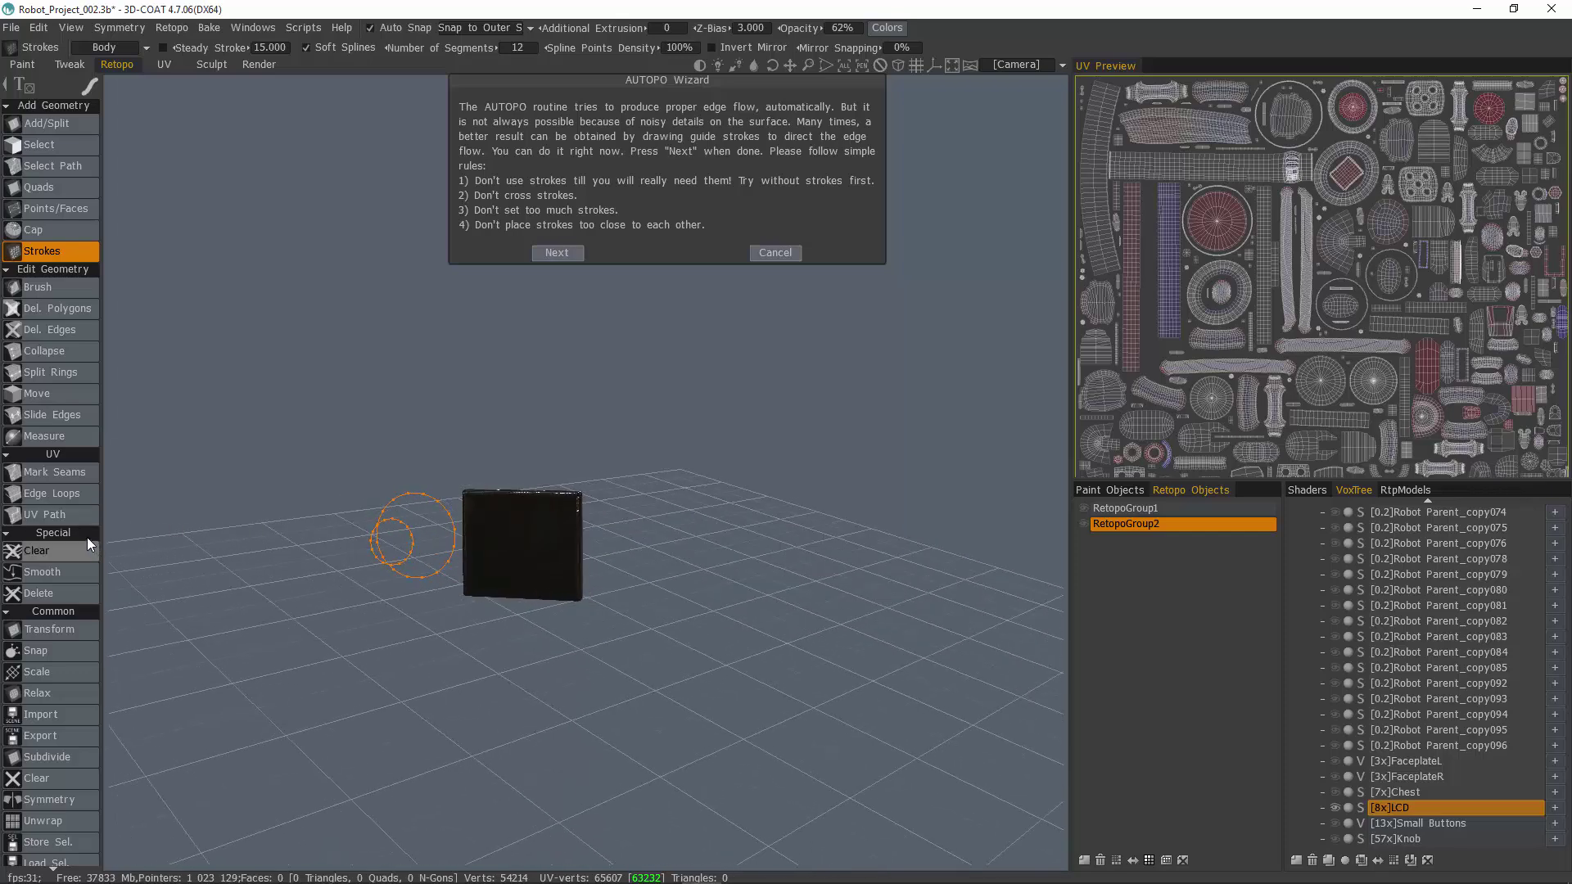
pyautogui.click(57, 550)
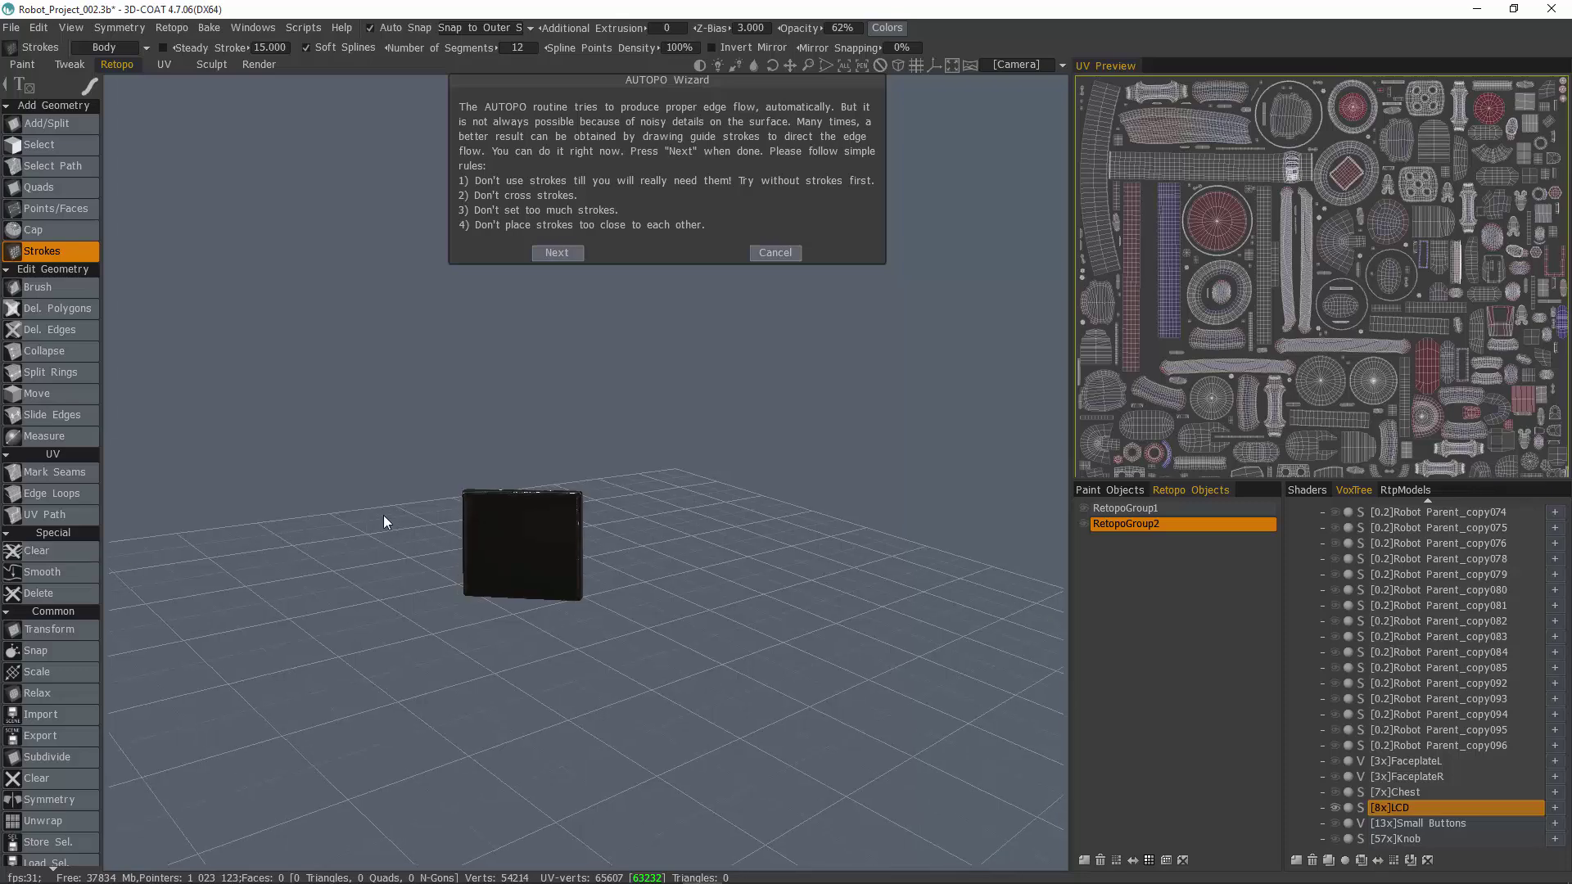
pyautogui.moveTo(383, 514); pyautogui.dragTo(569, 252, button='middle')
pyautogui.click(567, 253)
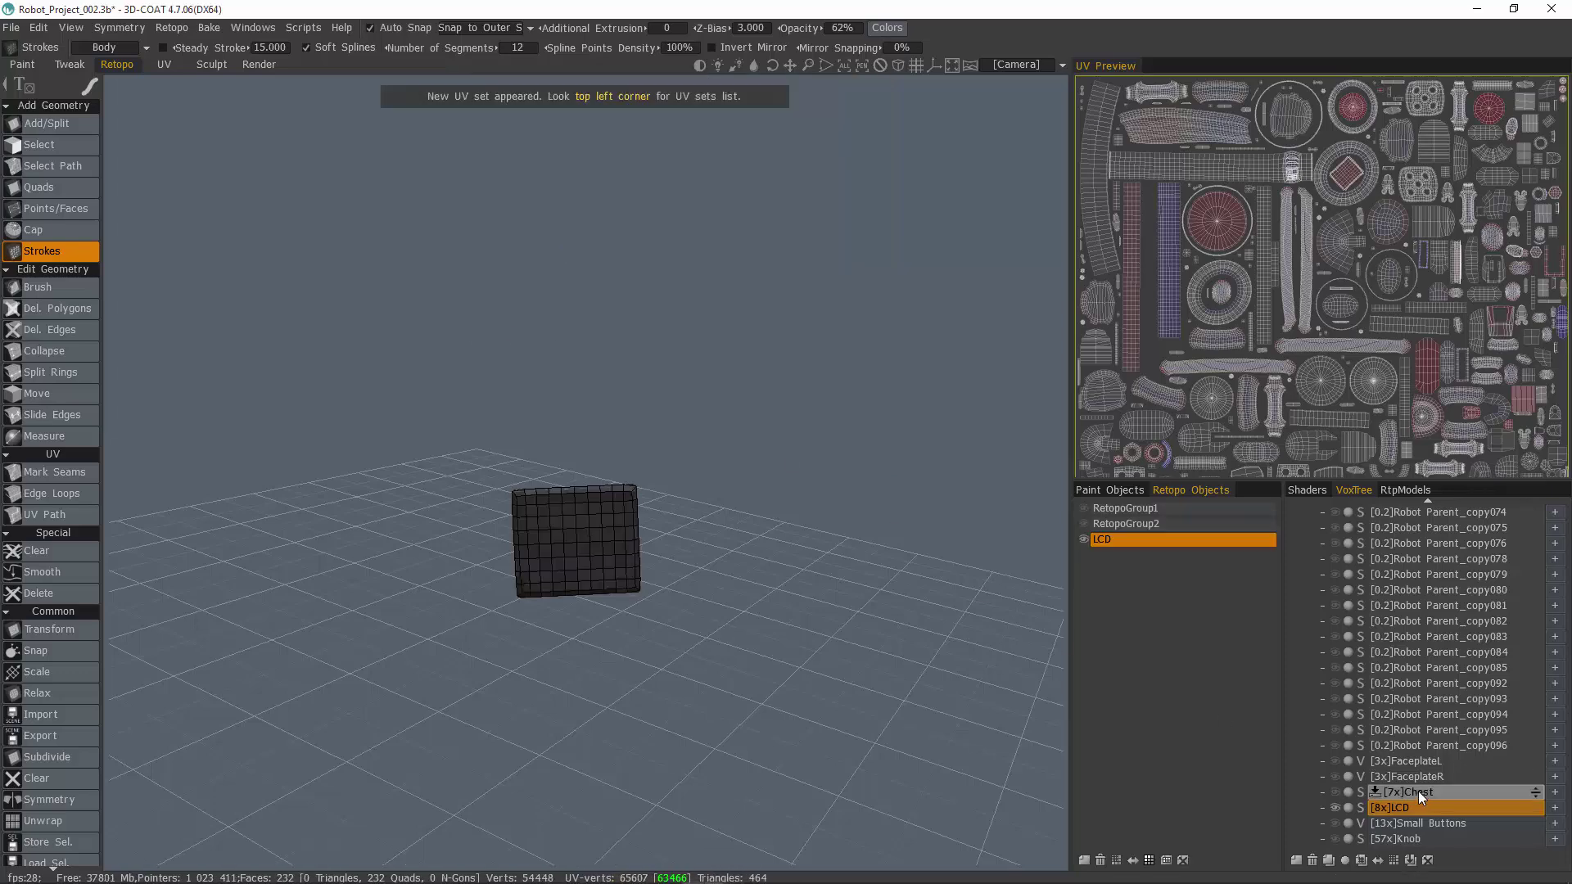
# Mark a UV seam along the edge loop around the perimeter of the LCD mesh
pyautogui.keyDown('alt'); pyautogui.moveTo(178, 504); pyautogui.dragTo(66, 548); pyautogui.keyUp('alt')
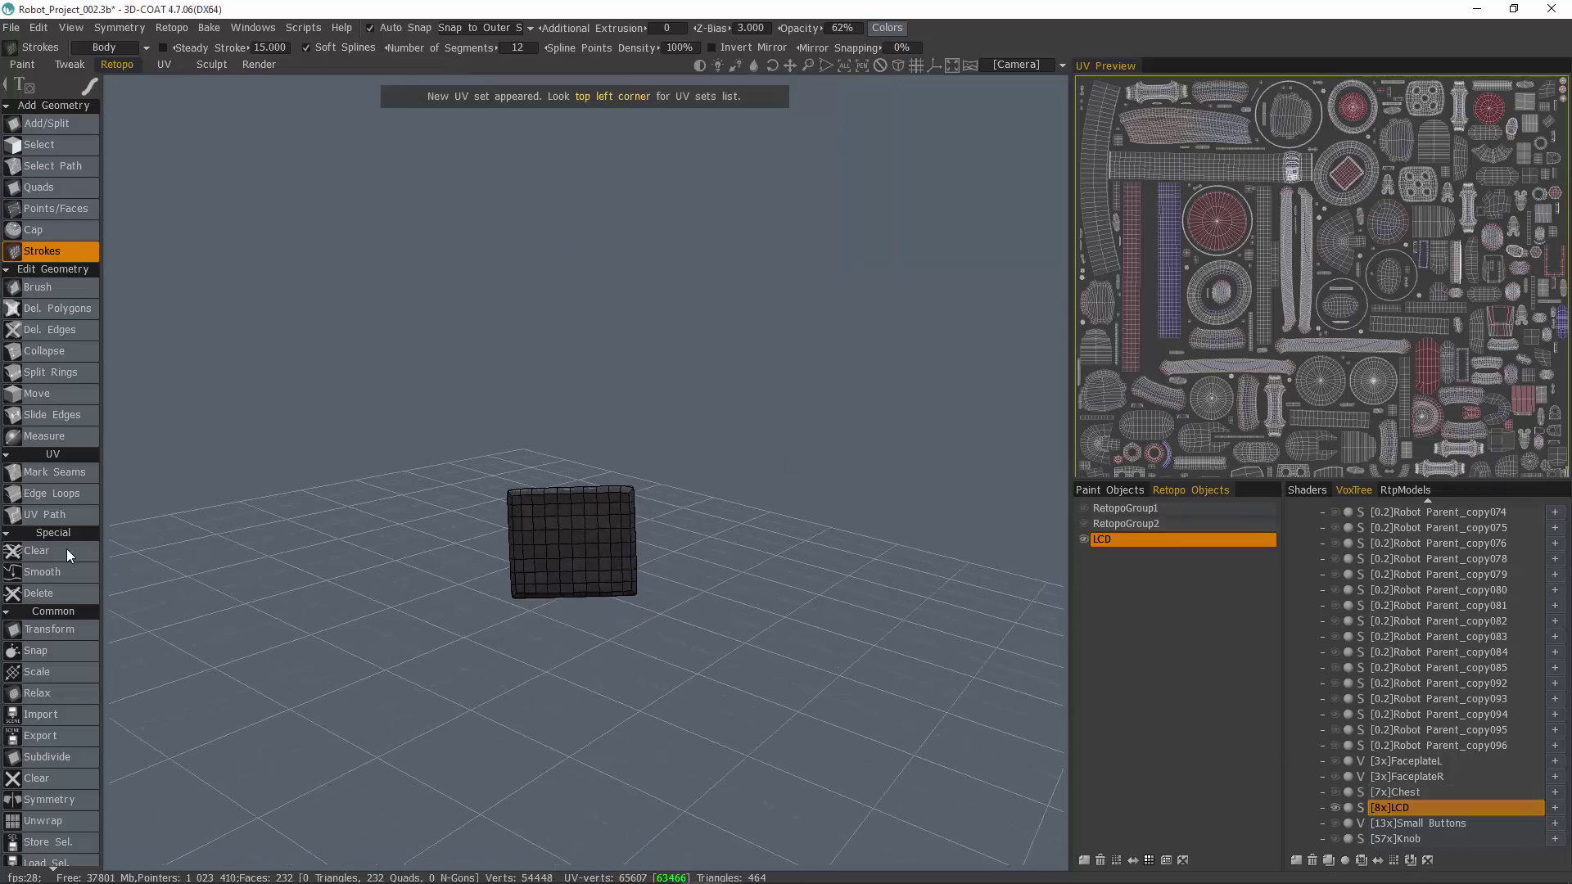
pyautogui.click(56, 473)
pyautogui.keyDown('alt'); pyautogui.moveTo(215, 524); pyautogui.dragTo(410, 356); pyautogui.keyUp('alt')
pyautogui.scroll(5, 558, 496)
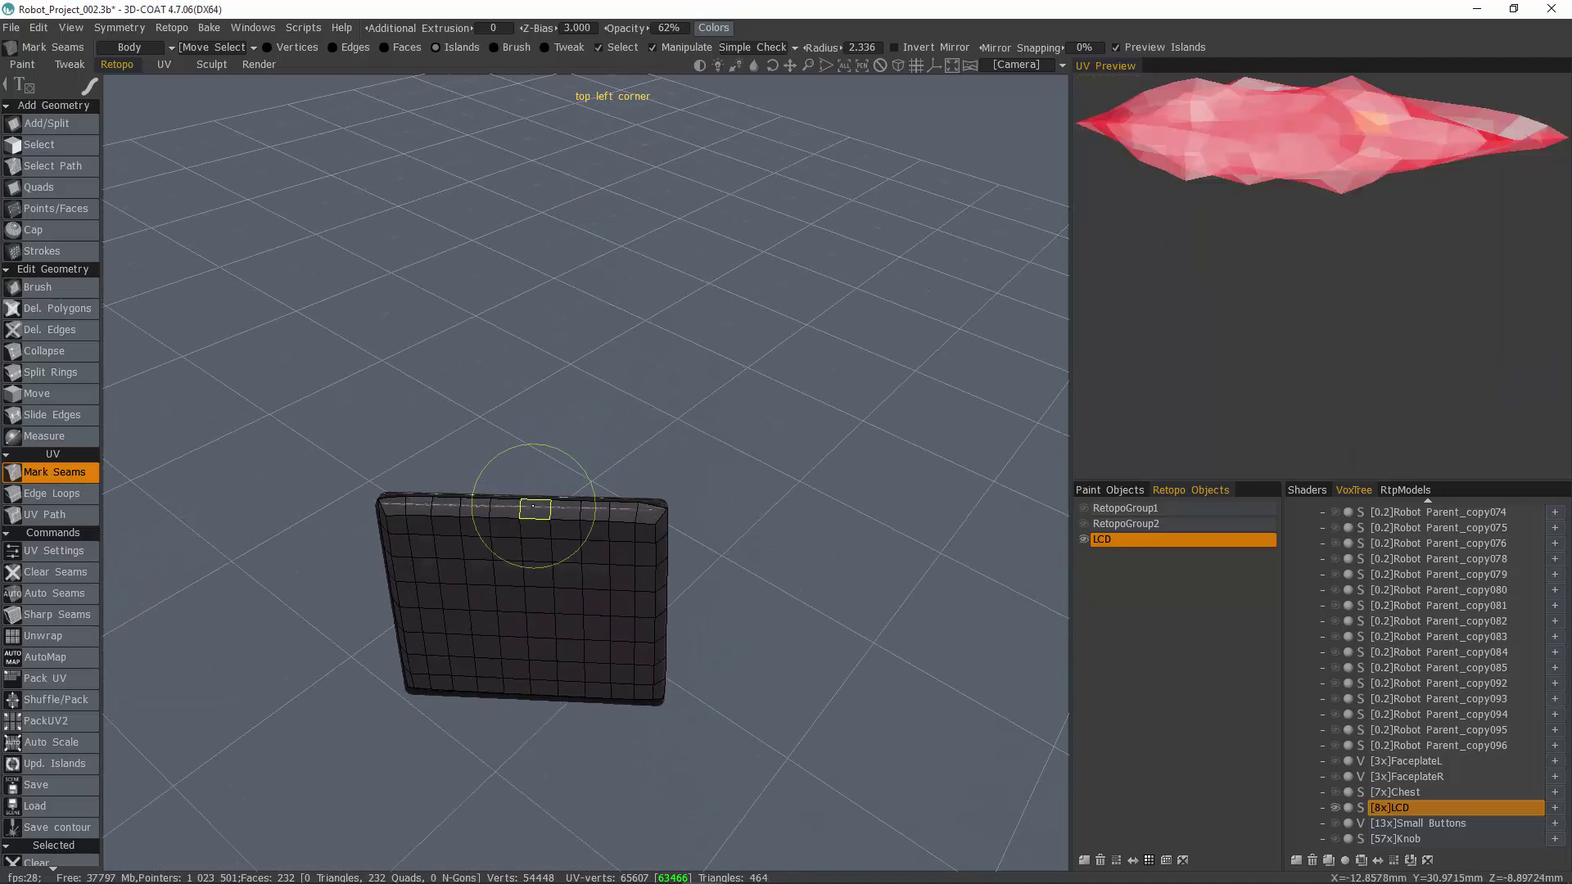
pyautogui.click(538, 499)
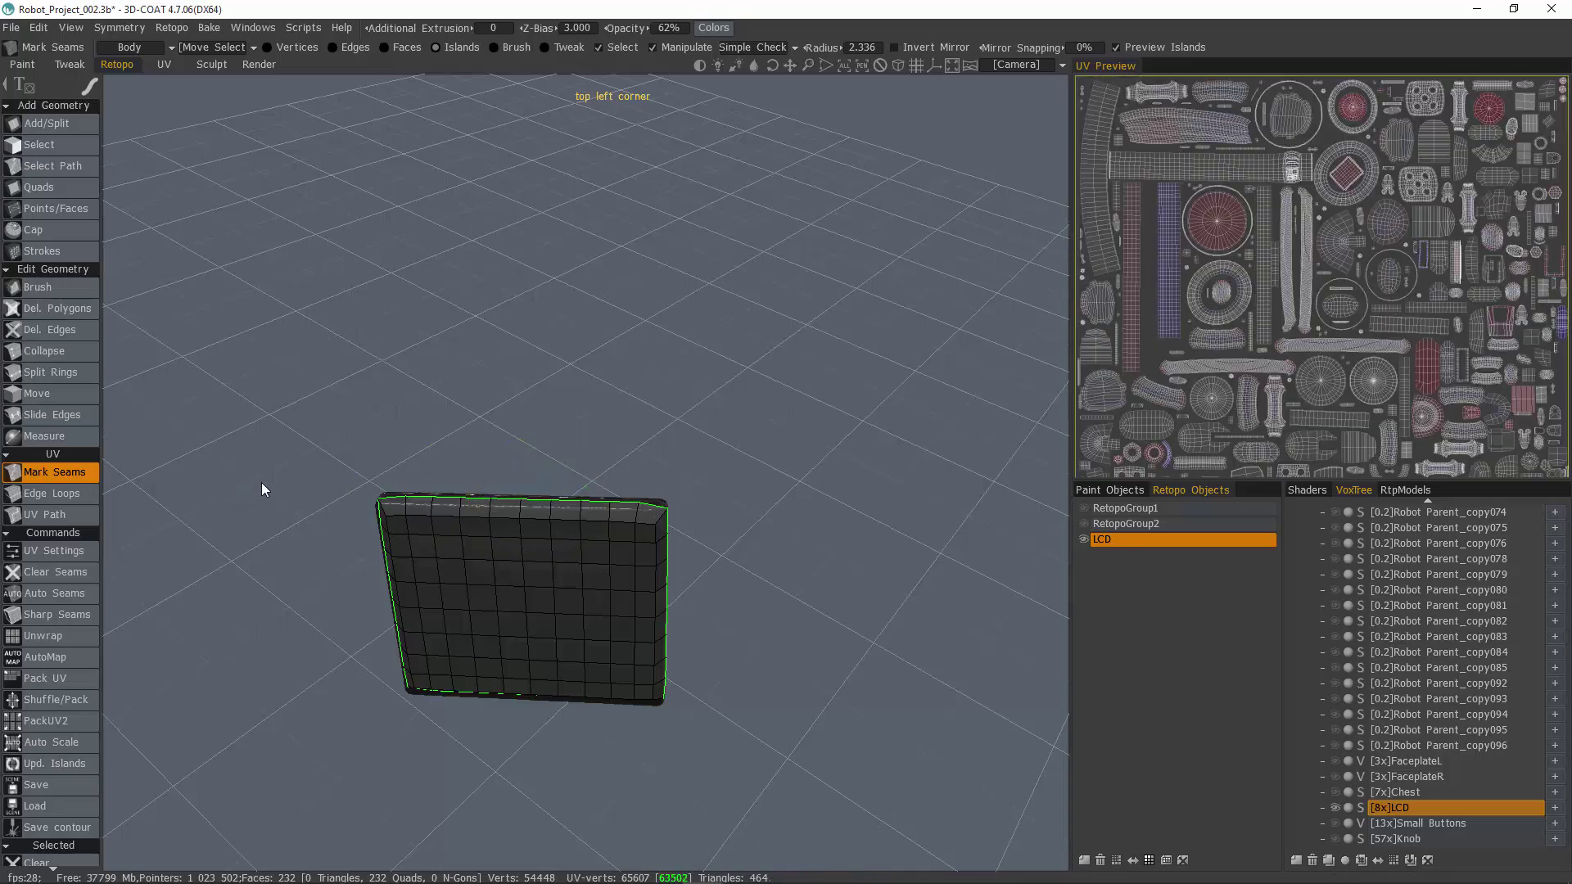
# Hide the LCD retopo group and the LCD volume, and show the Small Buttons volume
pyautogui.moveTo(263, 488); pyautogui.dragTo(1126, 538)
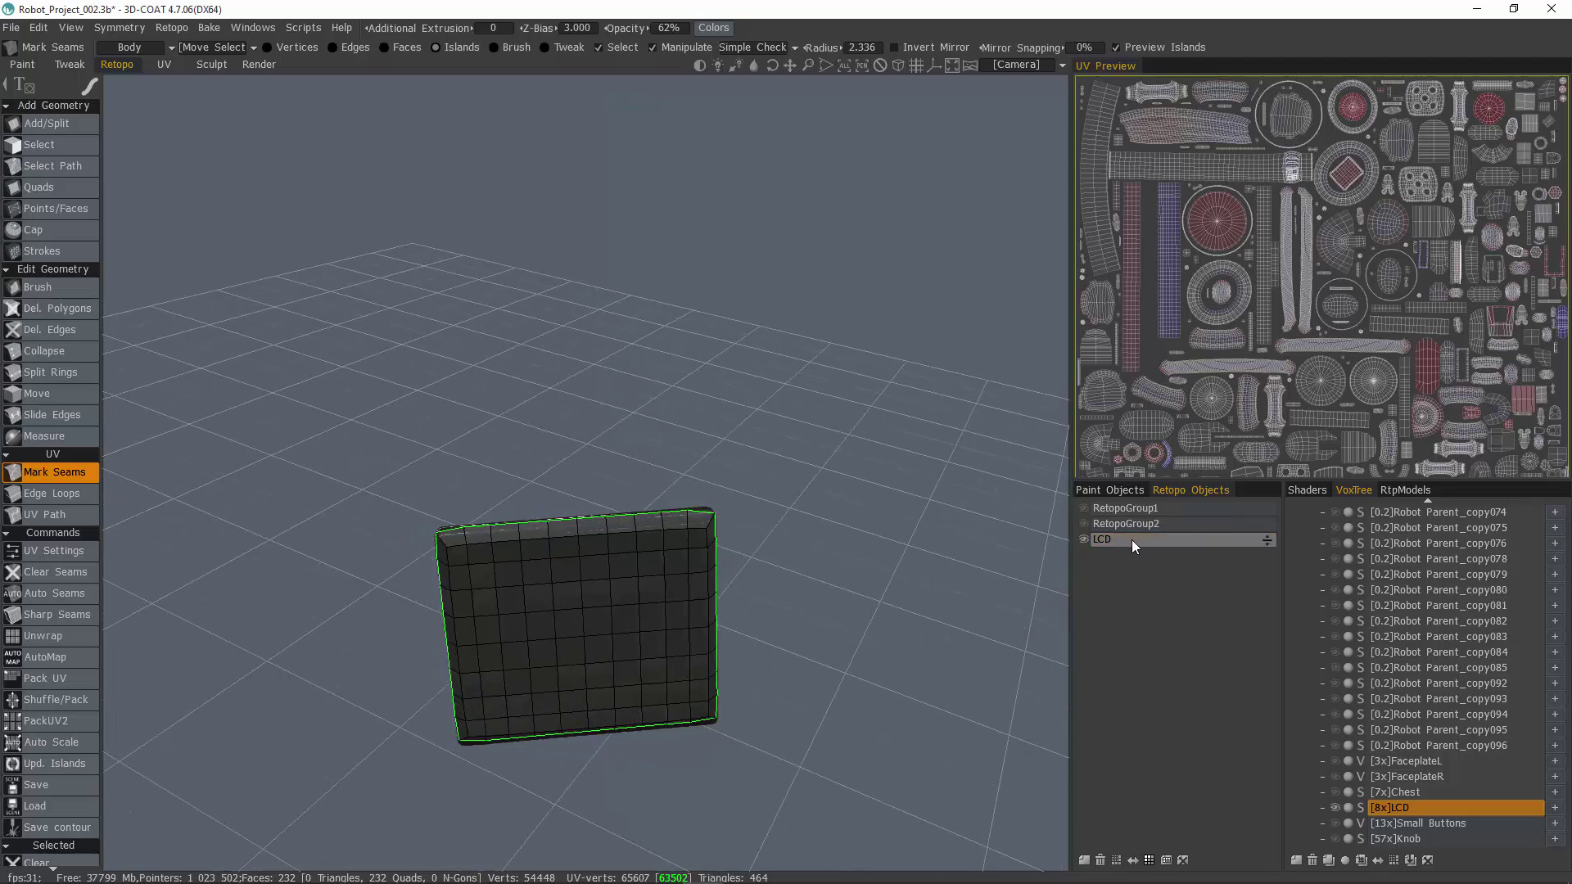
pyautogui.press('Return')
pyautogui.click(1083, 540)
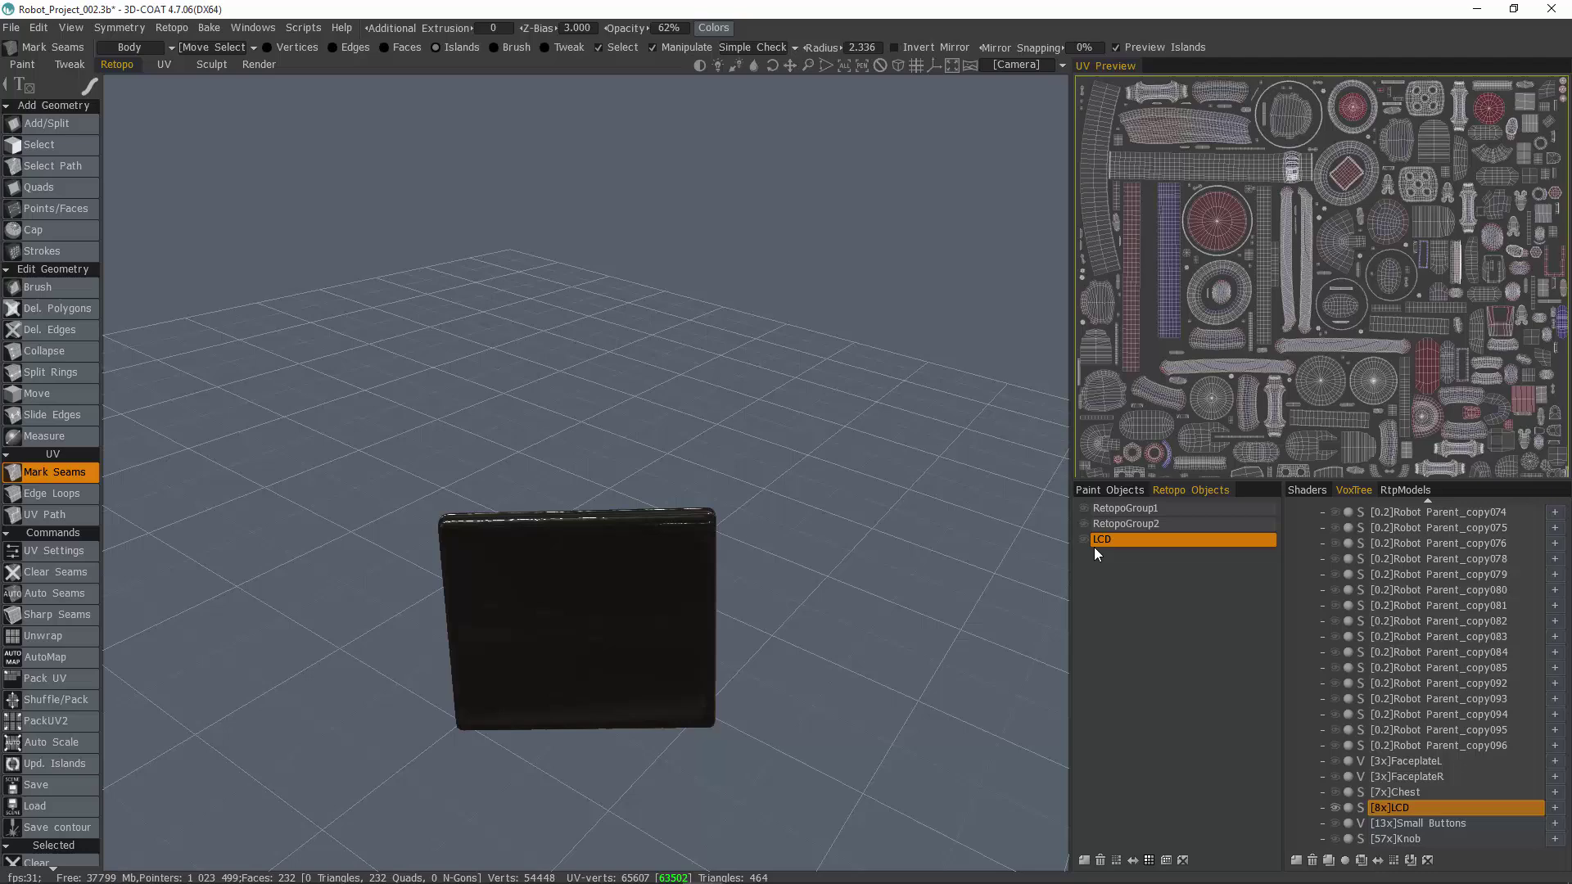
pyautogui.click(1334, 808)
pyautogui.click(1335, 824)
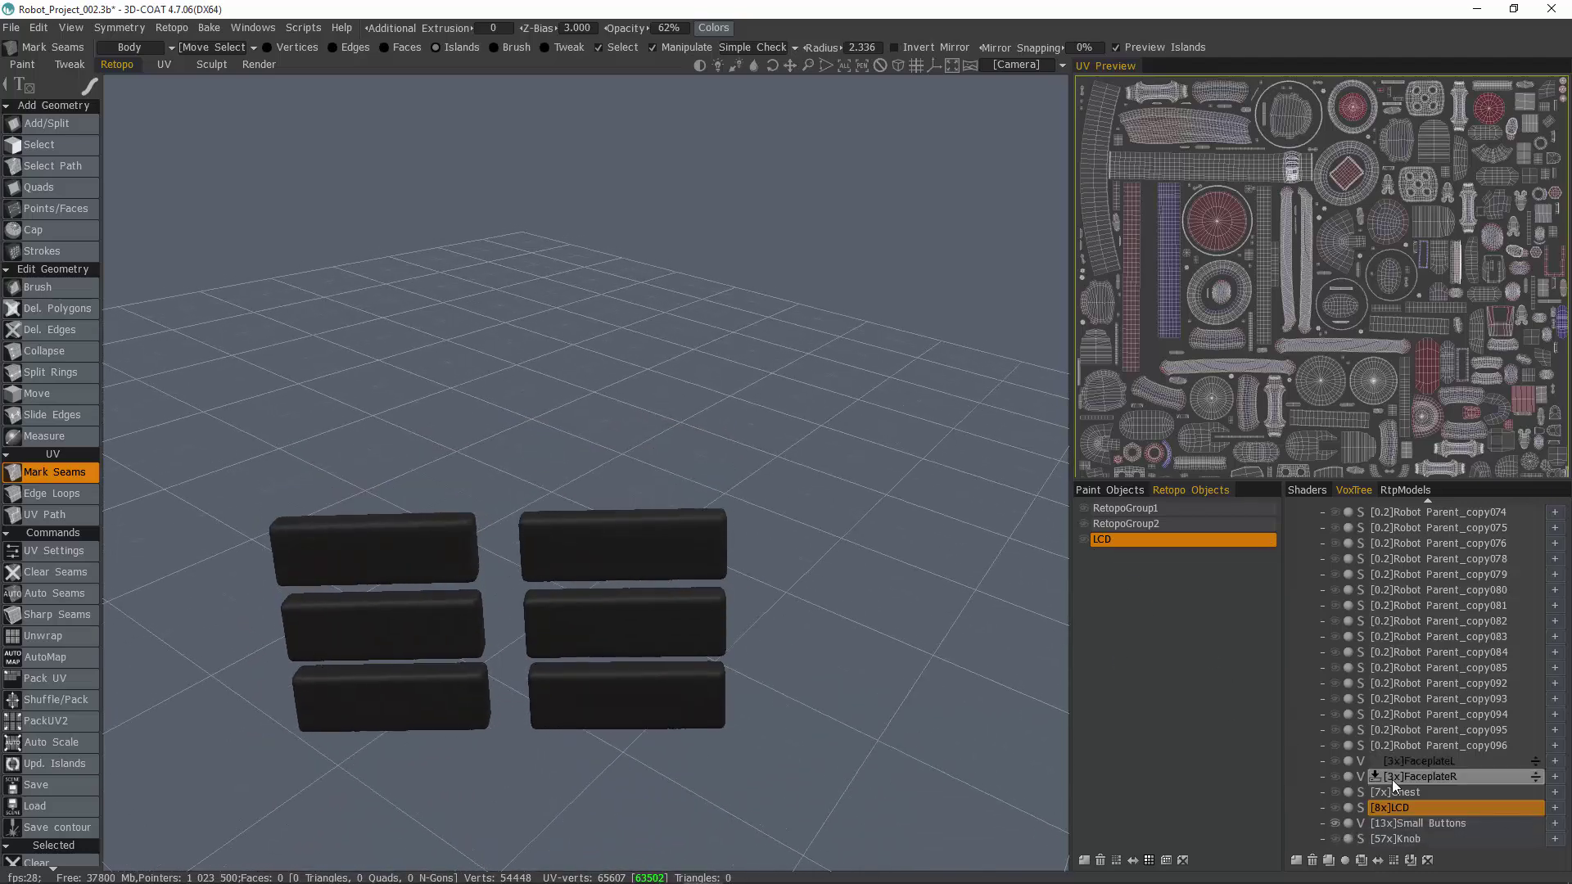
# Run AUTOPO on the Small Buttons volume with a required poly count of 1200, skipping density painting
pyautogui.rightClick(1422, 823)
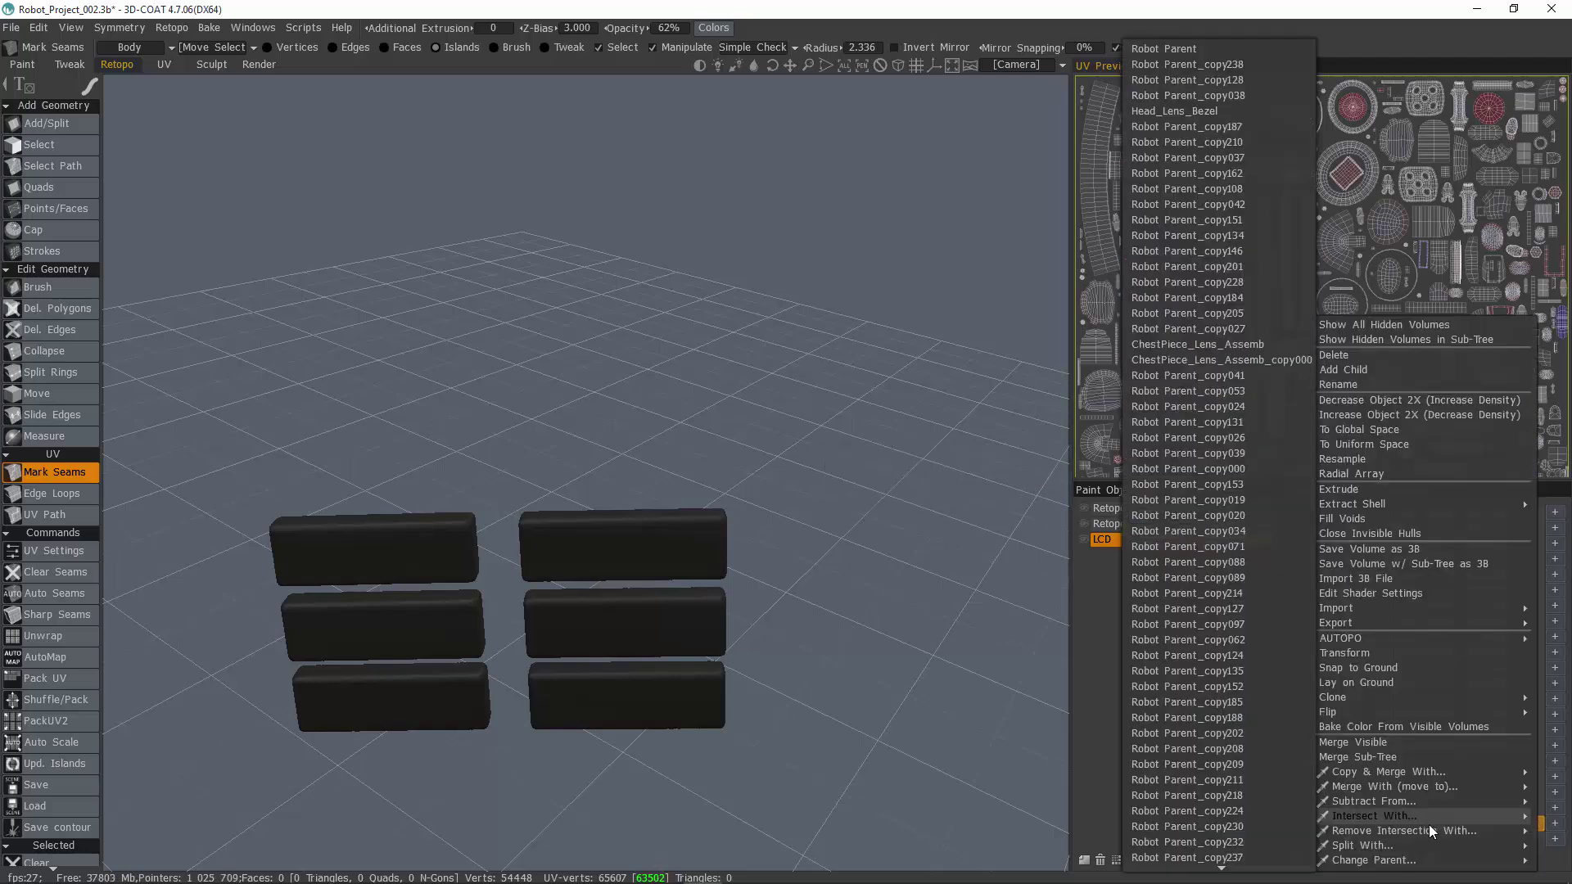
pyautogui.moveTo(1367, 640)
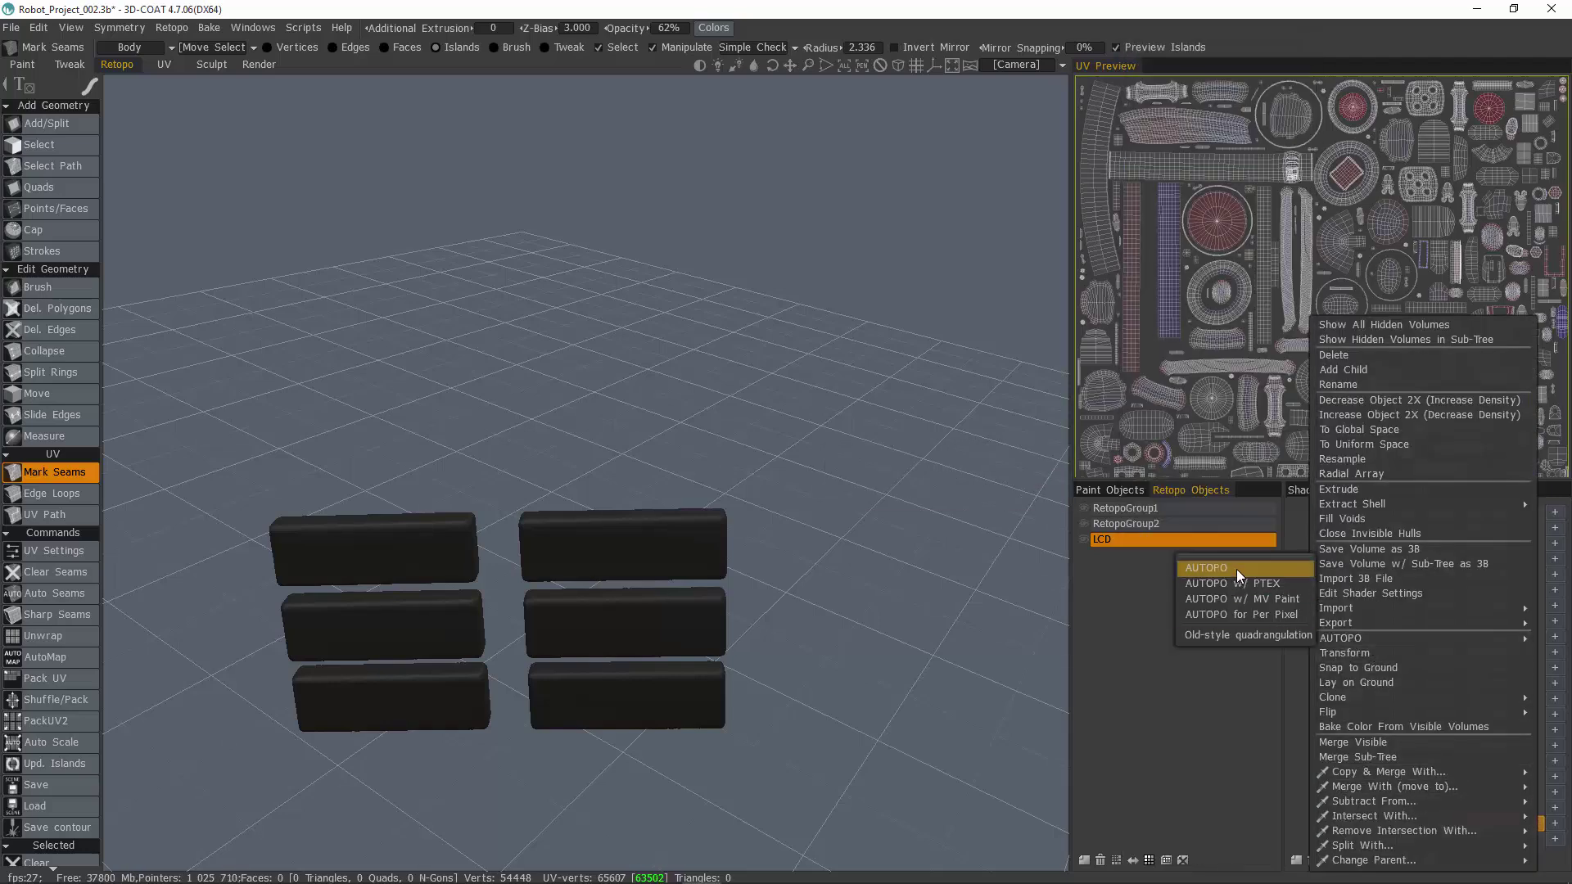
pyautogui.click(1202, 564)
pyautogui.moveTo(727, 317); pyautogui.dragTo(1039, 173)
pyautogui.click(1089, 204)
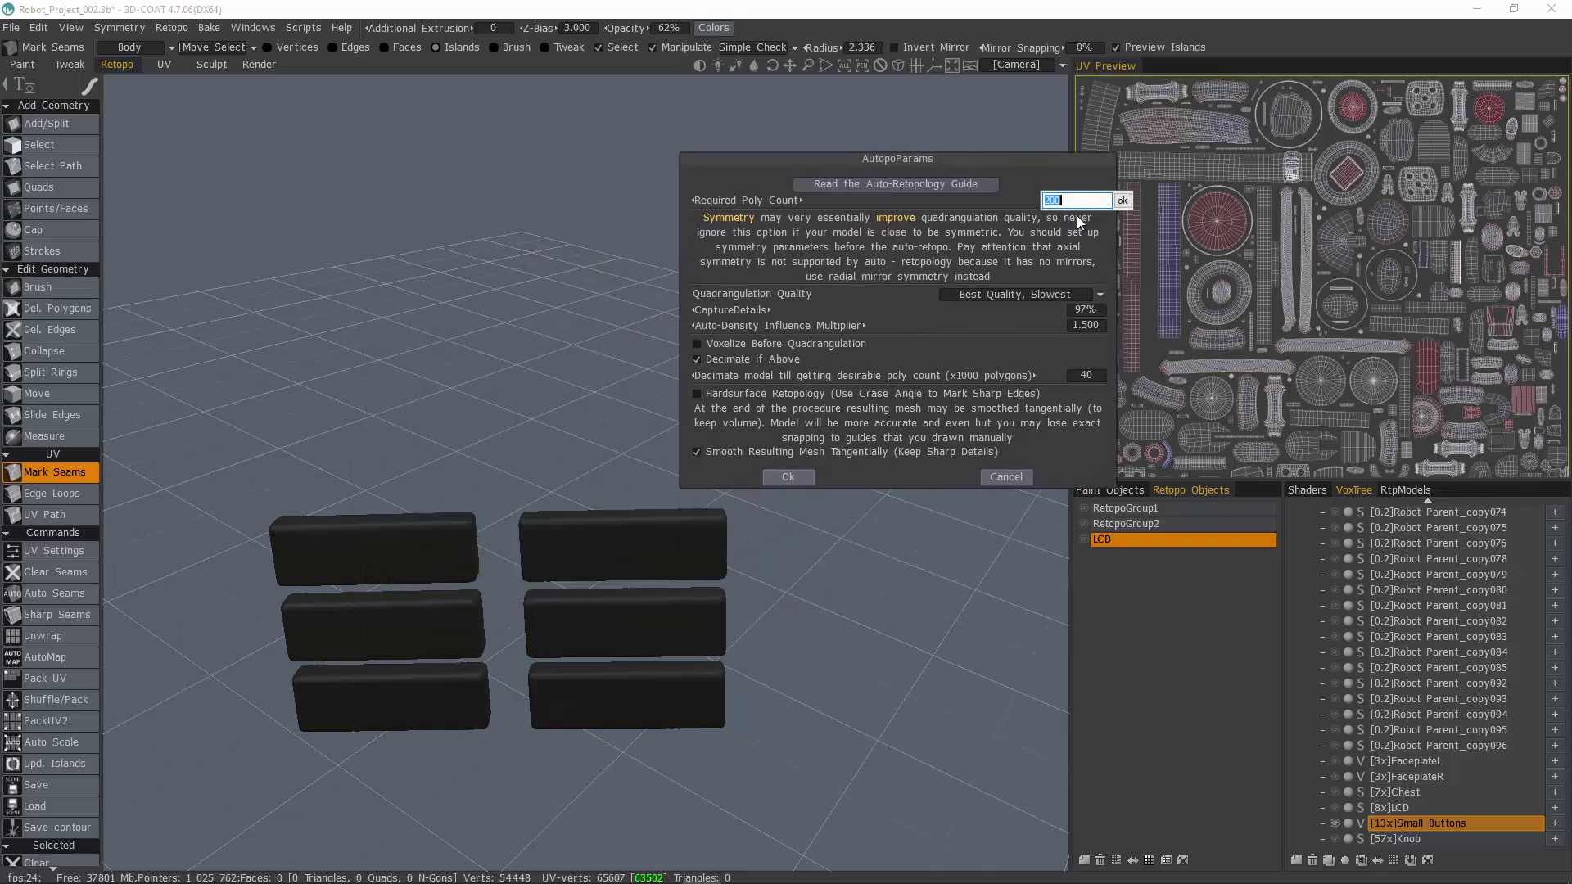
pyautogui.write('1200')
pyautogui.click(1121, 201)
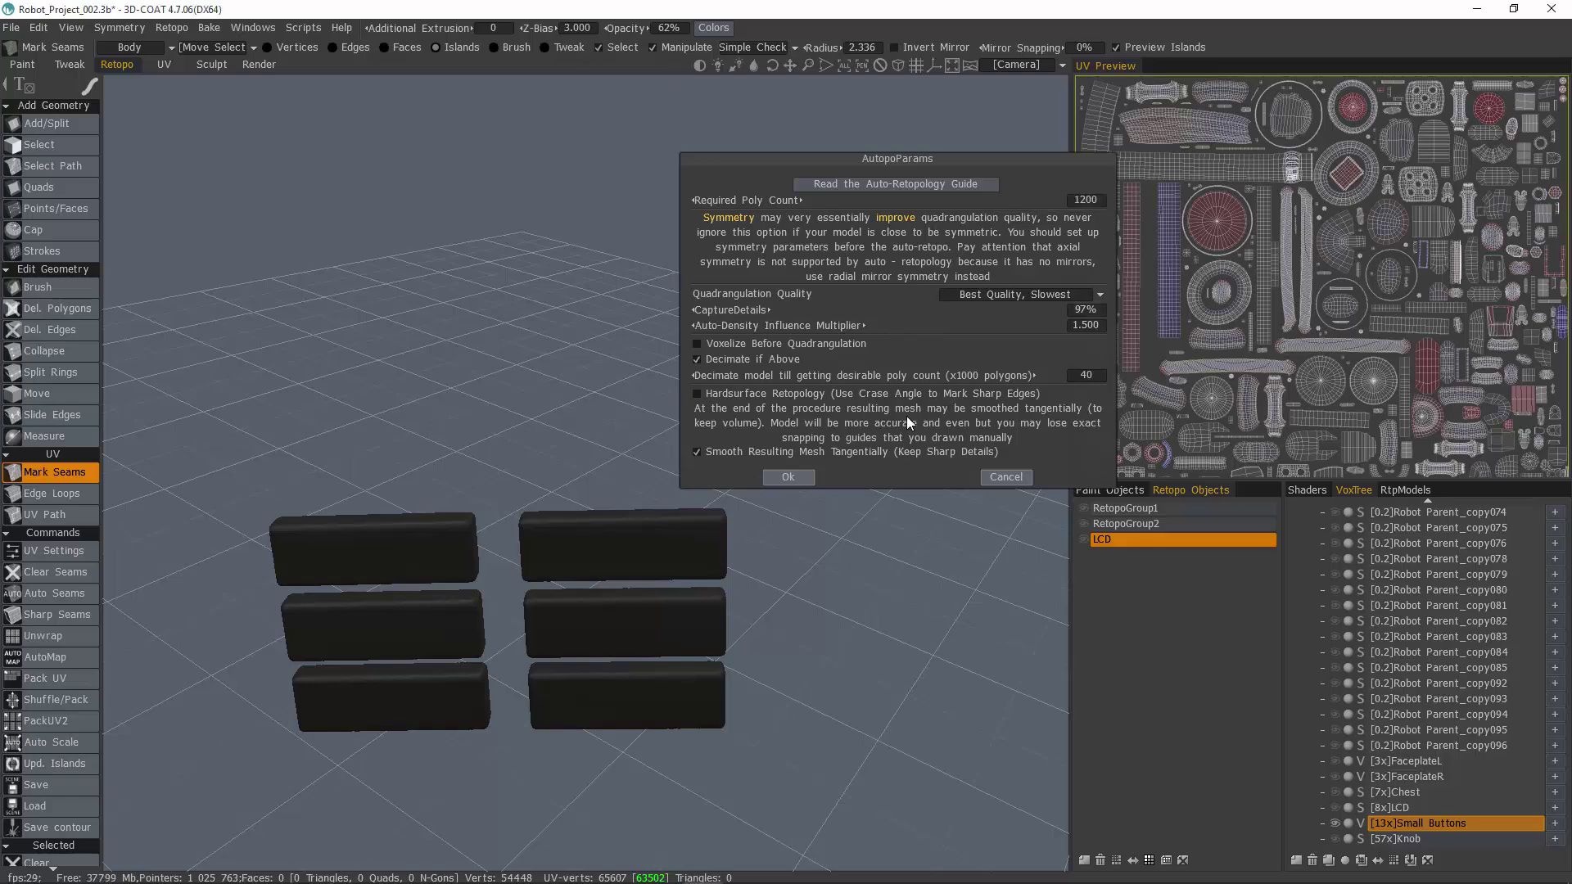
pyautogui.click(794, 477)
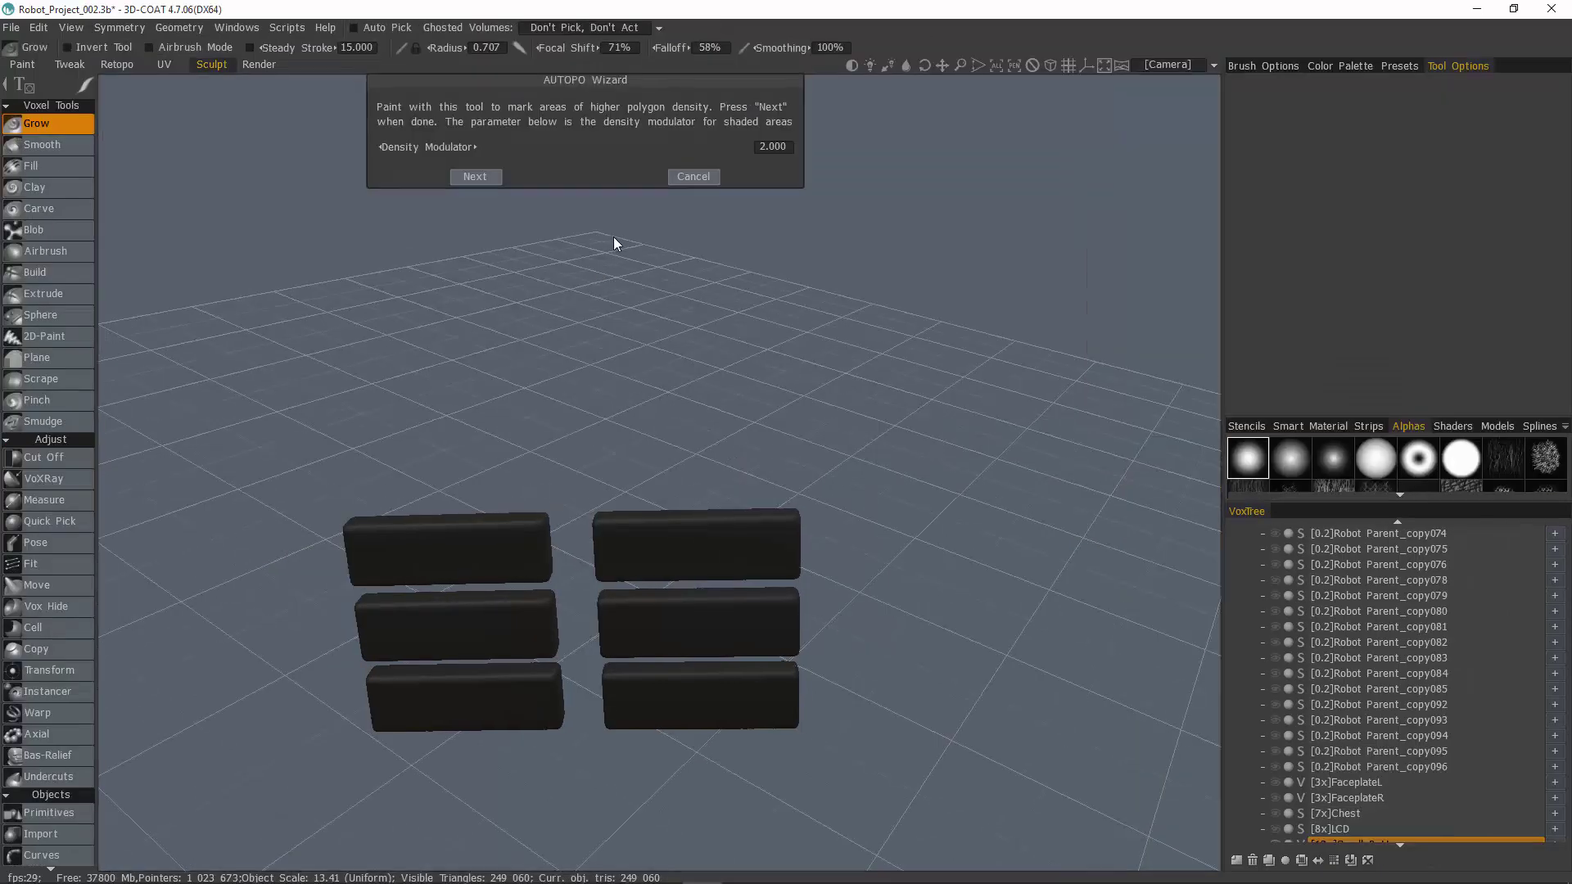
pyautogui.click(466, 174)
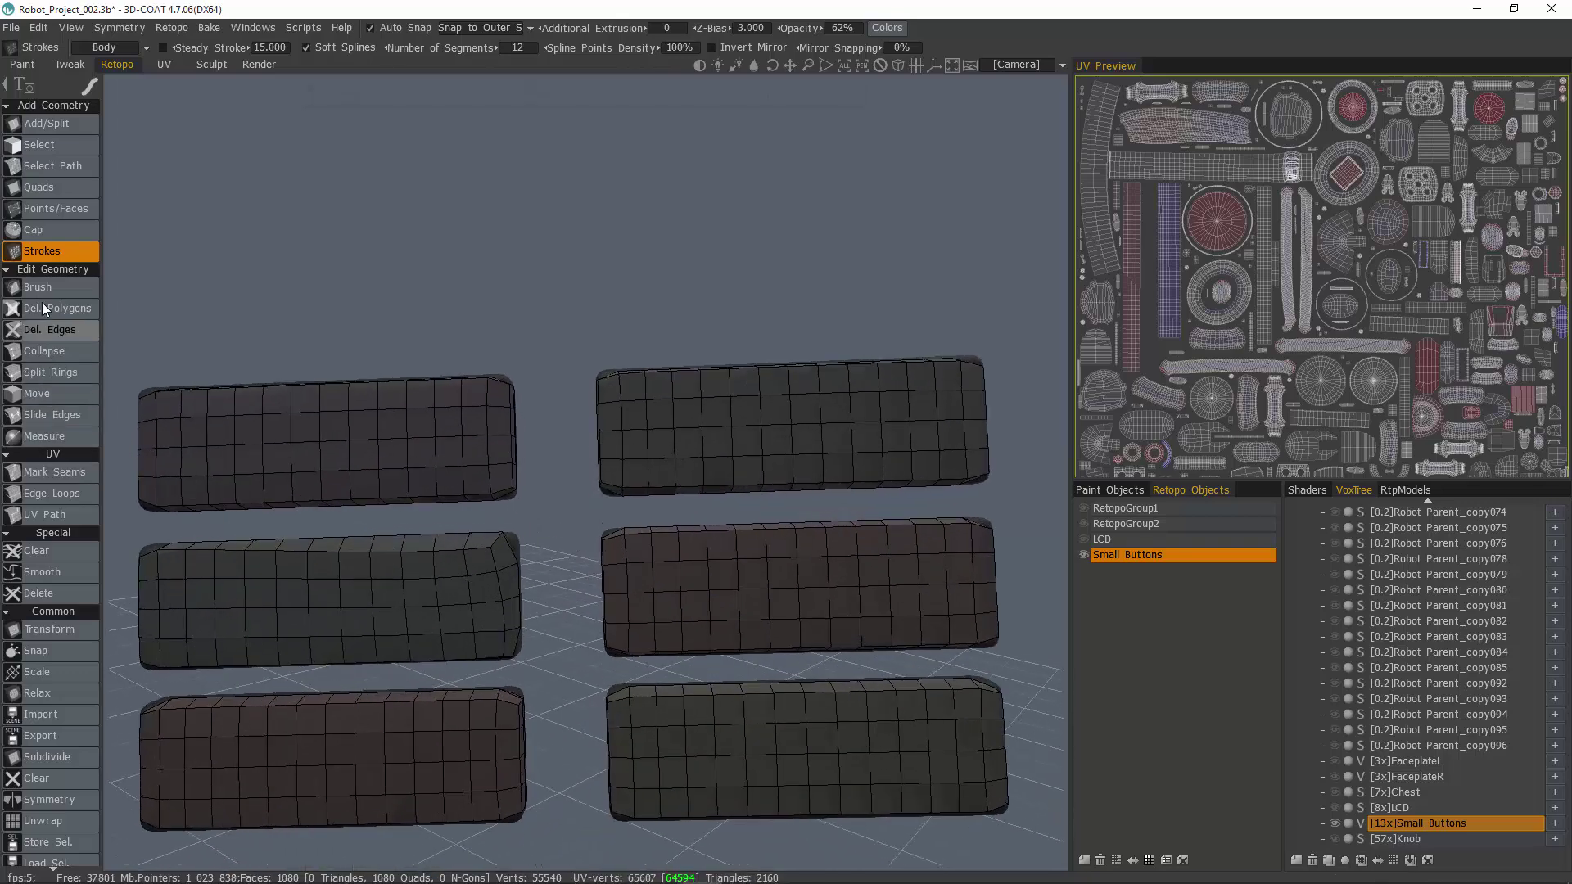
# Even out the distorted upper corner of the left column's middle button mesh with the retopo Brush, reducing its radius to 0.780
pyautogui.click(51, 291)
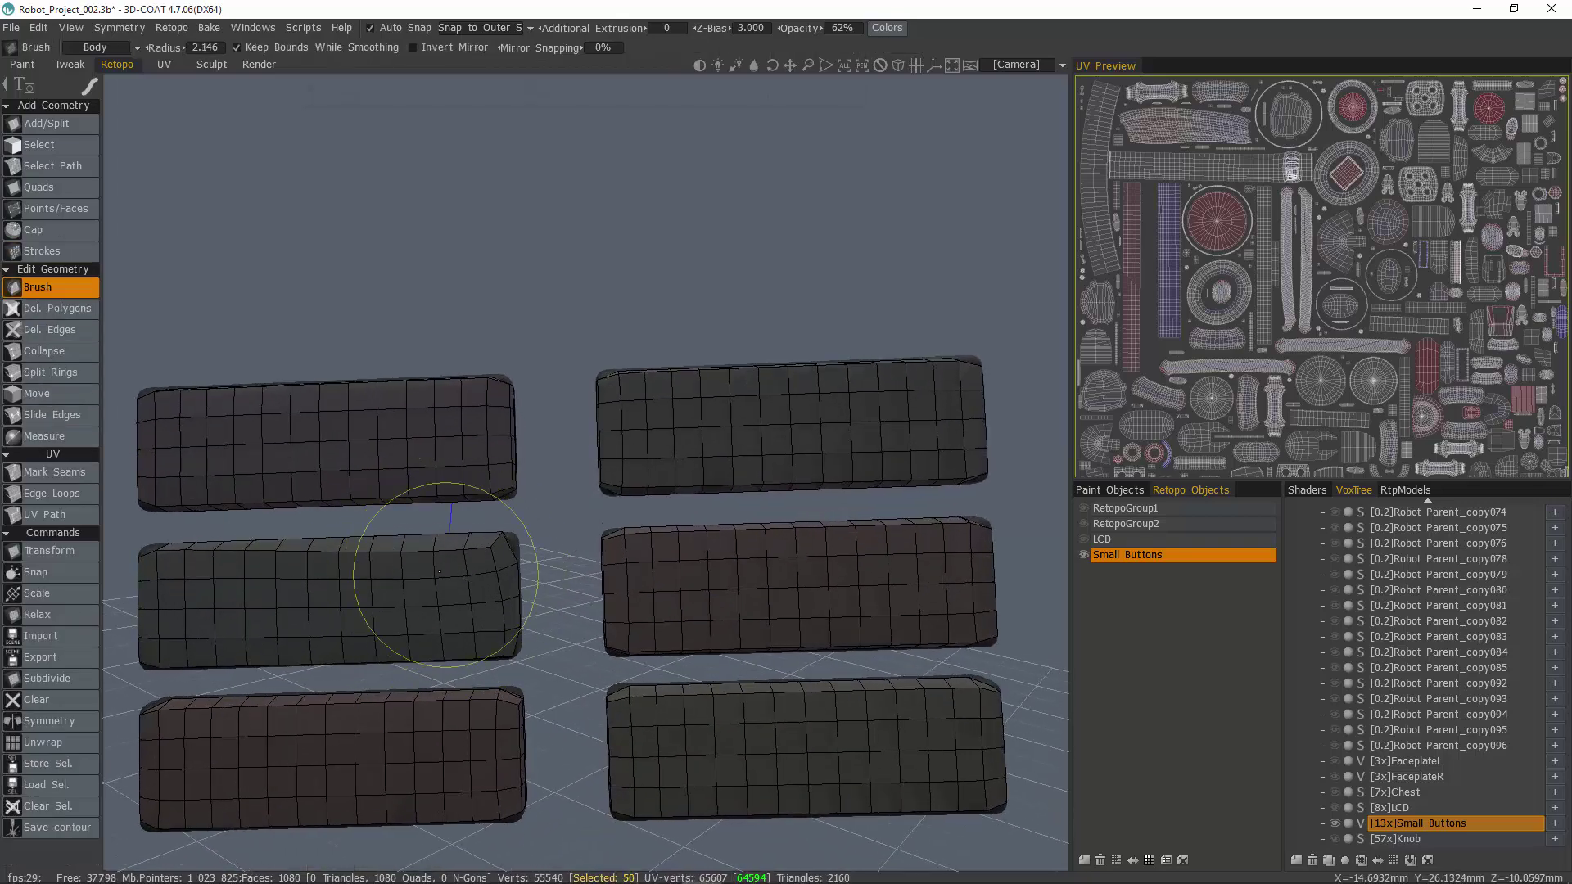
pyautogui.moveTo(439, 571)
pyautogui.mouseDown()
pyautogui.moveTo(368, 551)
pyautogui.moveTo(479, 556)
pyautogui.moveTo(453, 543)
pyautogui.moveTo(491, 533)
pyautogui.mouseUp()
pyautogui.scroll(-2, 368, 585)
pyautogui.scroll(-4, 442, 537)
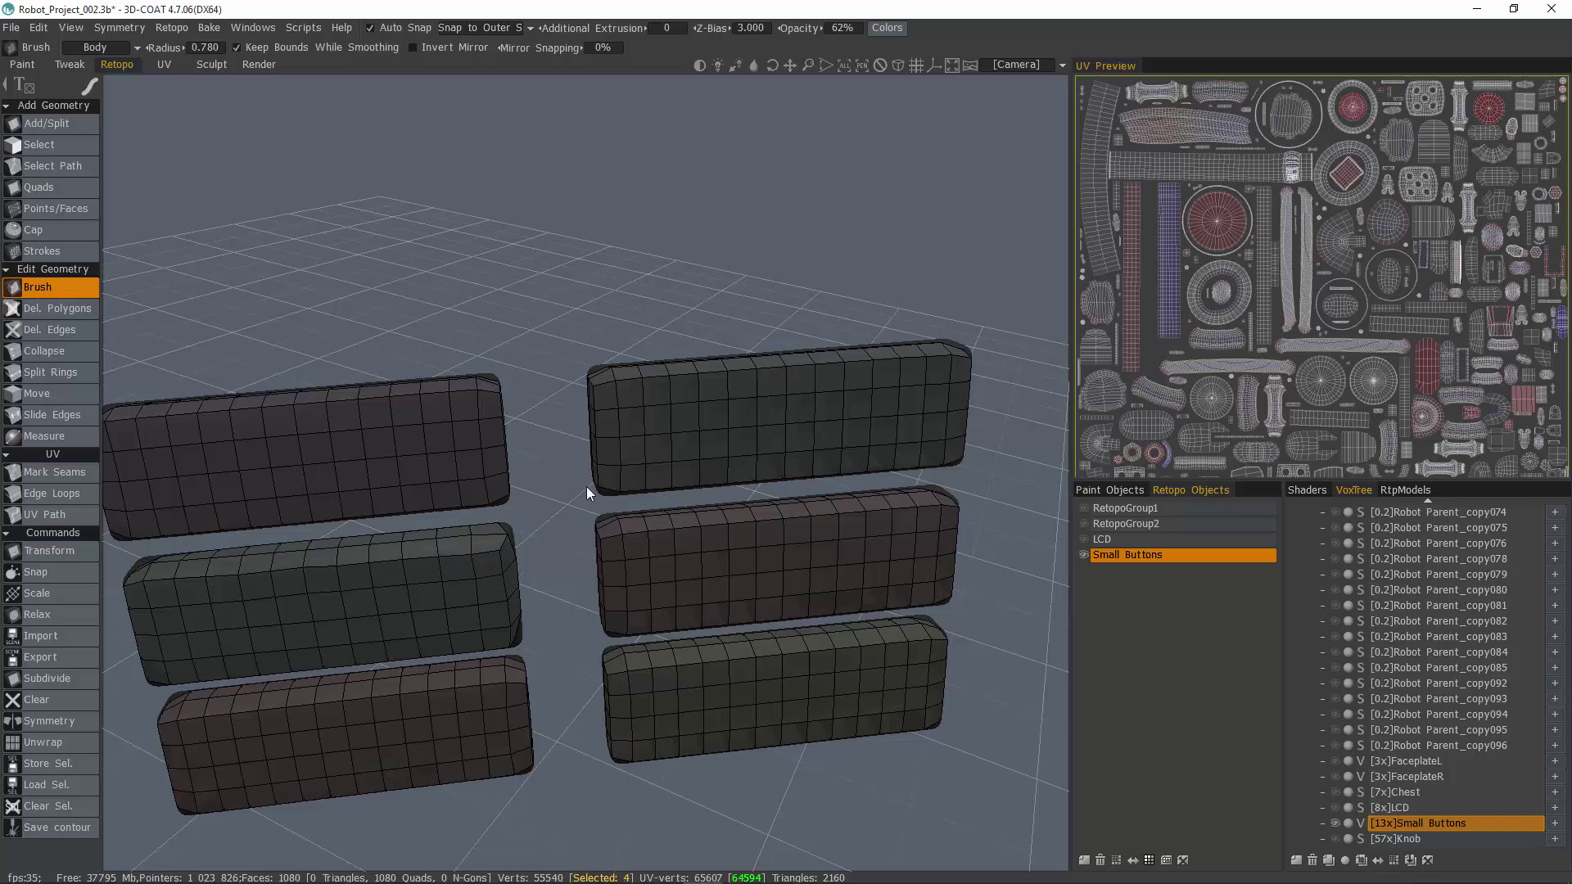
# Lower the retopo Brush opacity to 18% and lightly smooth the middle button mesh of the right column
pyautogui.moveTo(791, 30); pyautogui.dragTo(747, 36)
pyautogui.moveTo(647, 360)
pyautogui.keyDown('alt'); pyautogui.mouseDown()
pyautogui.moveTo(493, 542)
pyautogui.moveTo(439, 562)
pyautogui.moveTo(538, 647)
pyautogui.moveTo(800, 646)
pyautogui.mouseUp(); pyautogui.keyUp('alt')
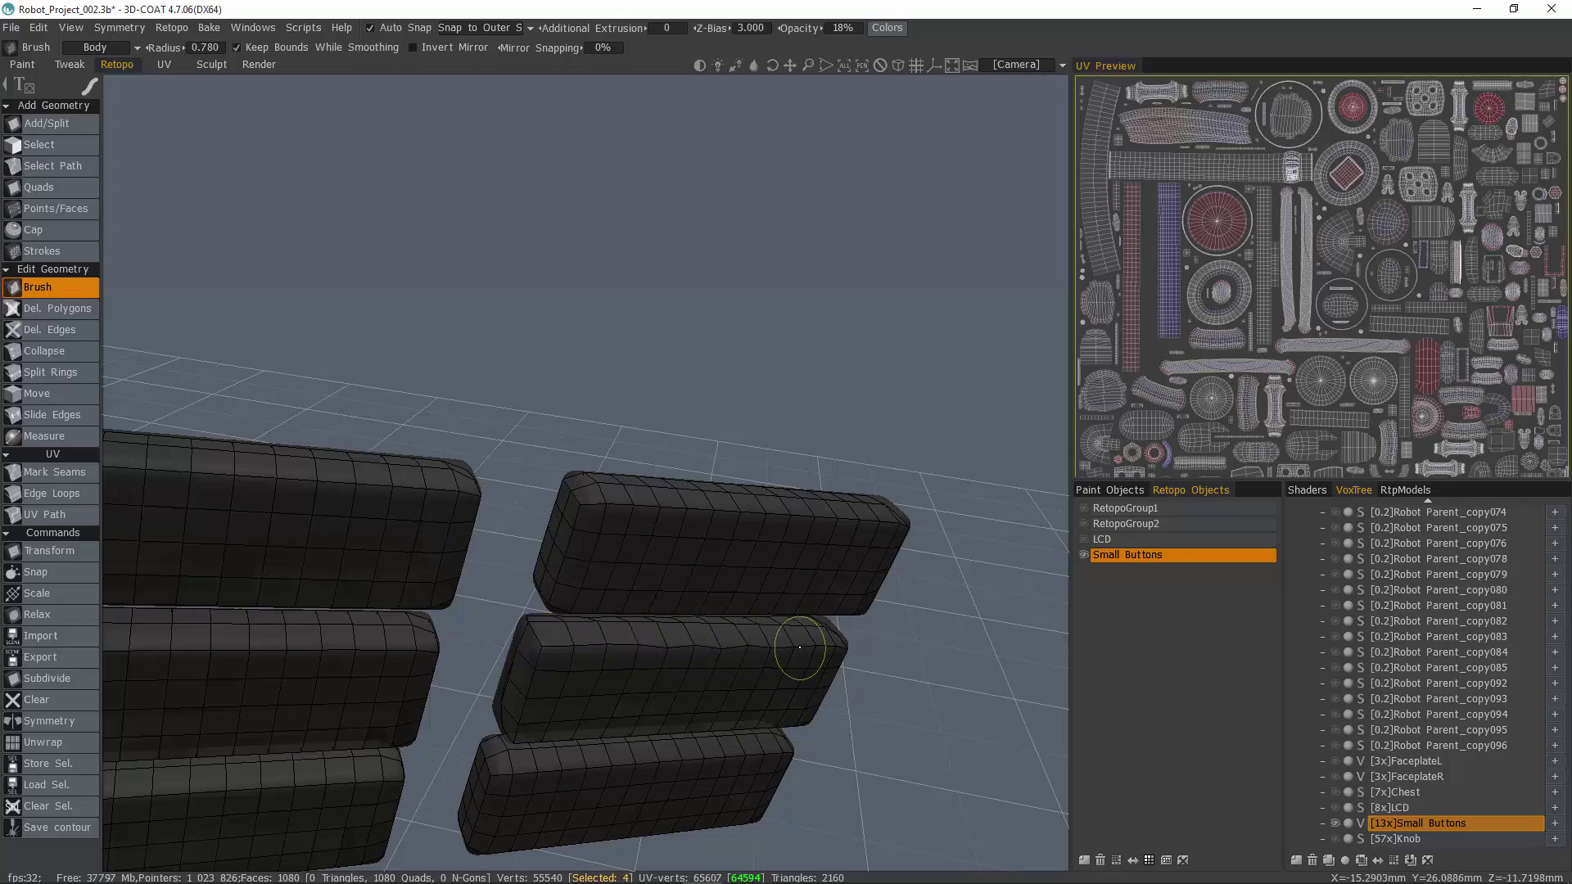
pyautogui.moveTo(690, 647); pyautogui.dragTo(696, 647)
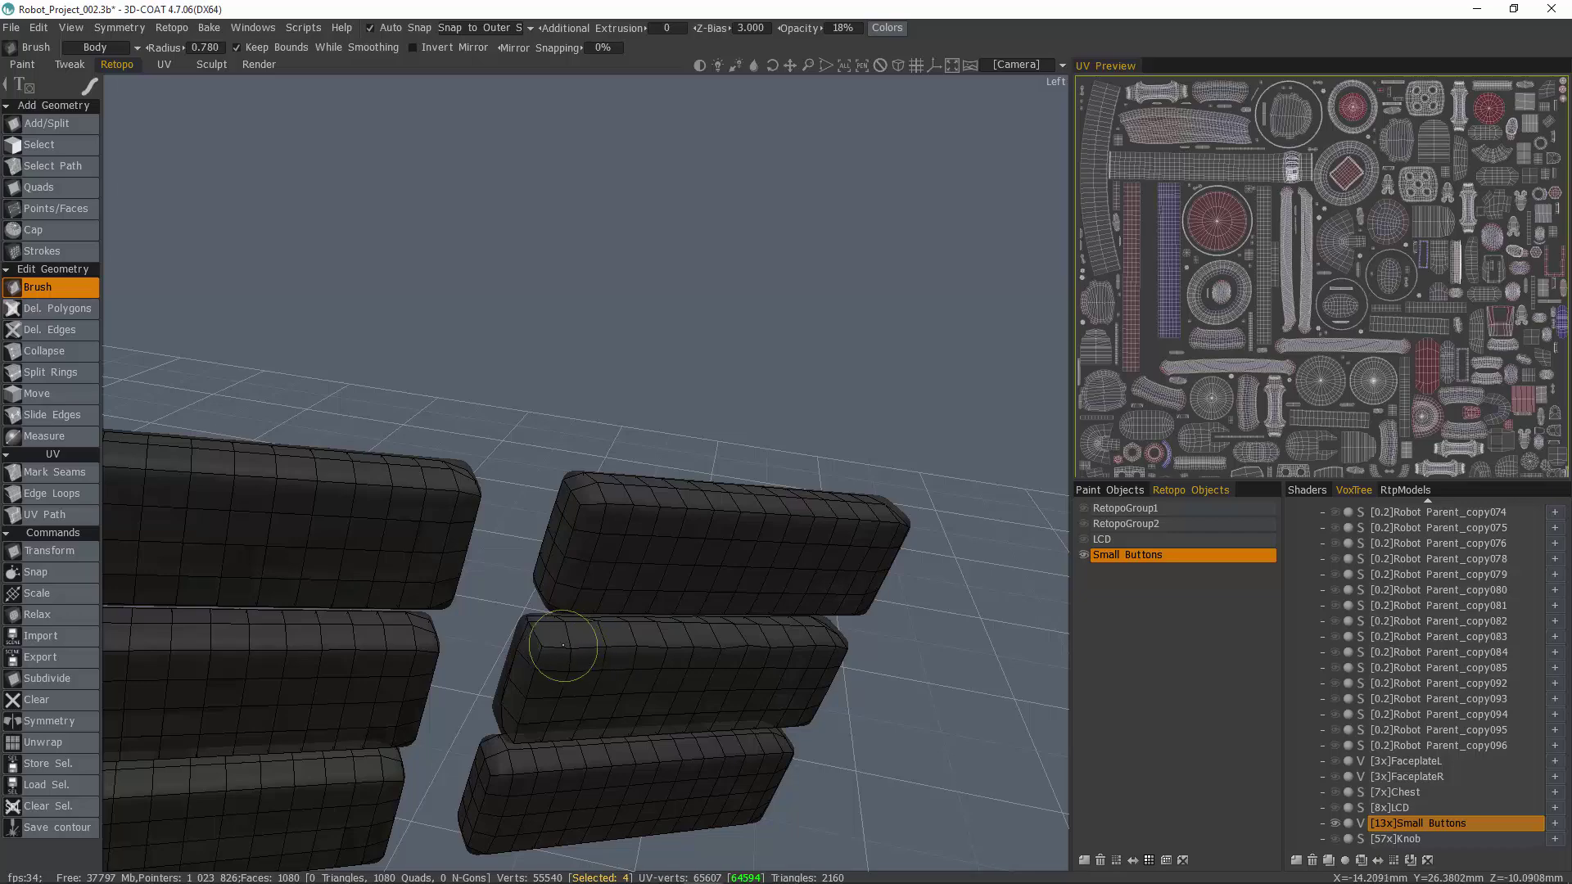
pyautogui.keyDown('alt'); pyautogui.moveTo(585, 652); pyautogui.dragTo(426, 504); pyautogui.keyUp('alt')
pyautogui.moveTo(425, 503); pyautogui.dragTo(617, 491, button='right')
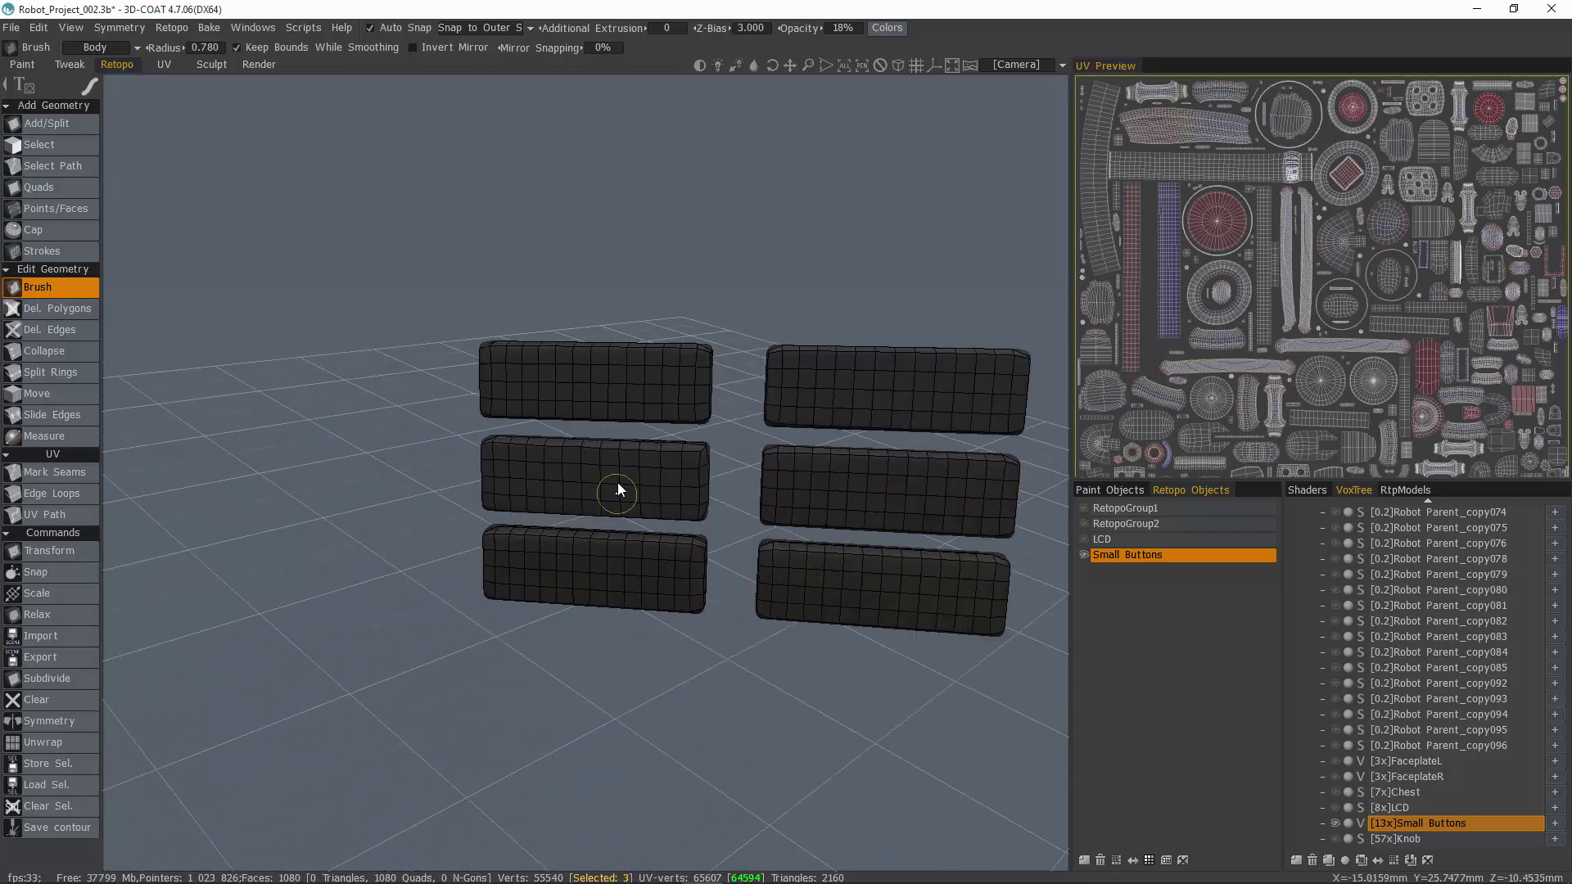
pyautogui.scroll(3, 509, 494)
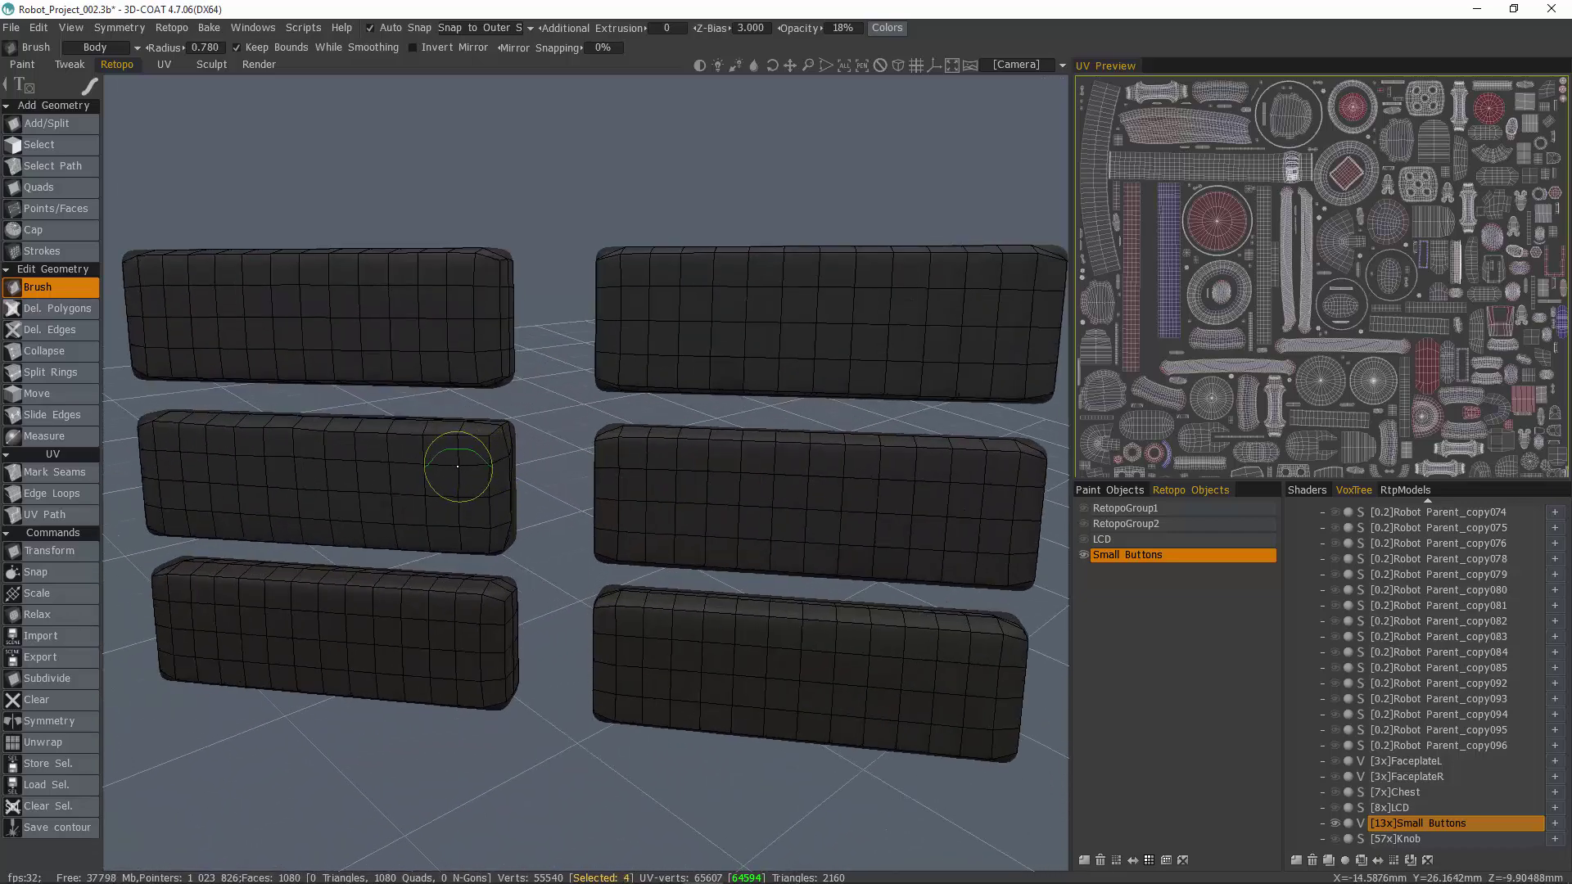
# Mark UV seams along the perimeter edge loops of the three left-column button meshes and the right column's top button mesh
pyautogui.moveTo(519, 536); pyautogui.dragTo(630, 572, button='right')
pyautogui.scroll(-3, 647, 563)
pyautogui.keyDown('alt'); pyautogui.moveTo(649, 561); pyautogui.dragTo(620, 463); pyautogui.keyUp('alt')
pyautogui.keyDown('alt'); pyautogui.moveTo(620, 463); pyautogui.dragTo(620, 558, button='middle'); pyautogui.keyUp('alt')
pyautogui.click(54, 472)
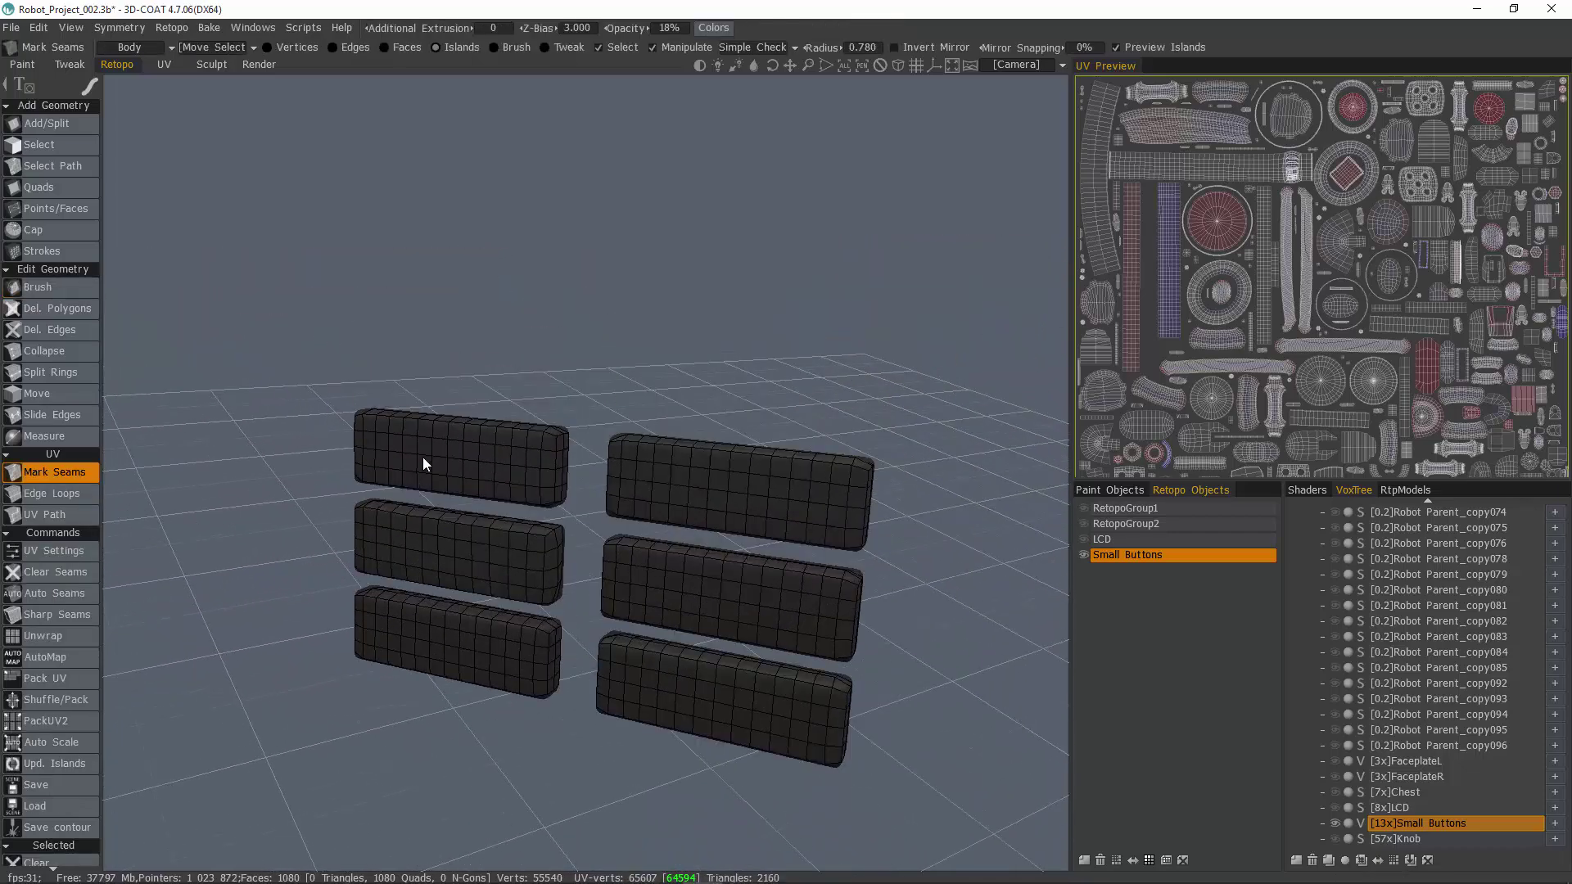
pyautogui.moveTo(421, 456); pyautogui.dragTo(456, 439, button='right')
pyautogui.click(479, 419)
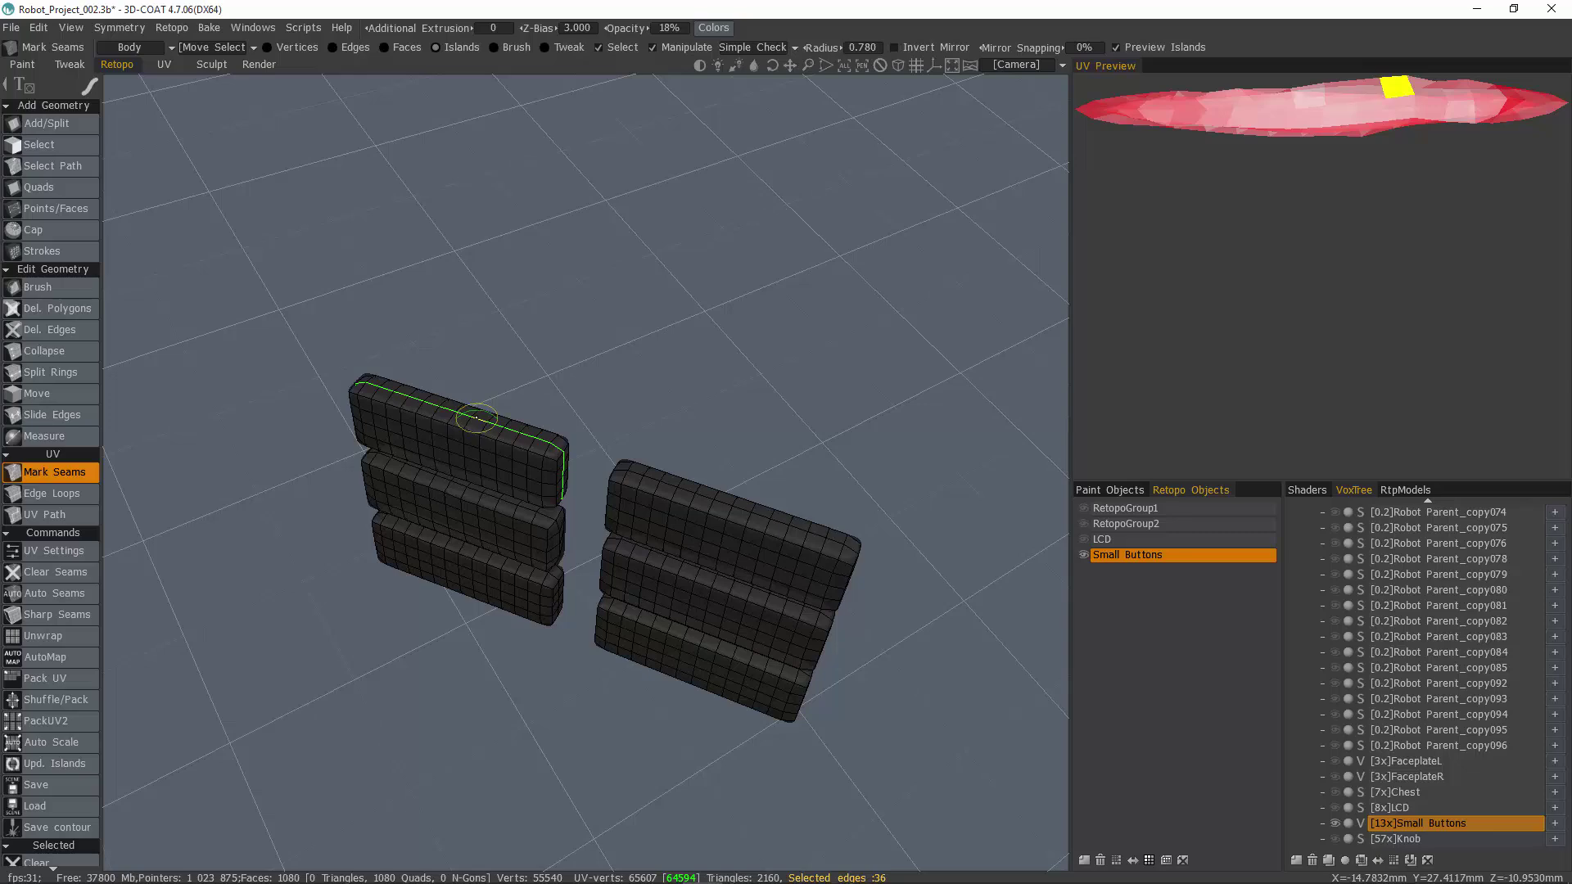
pyautogui.click(661, 481)
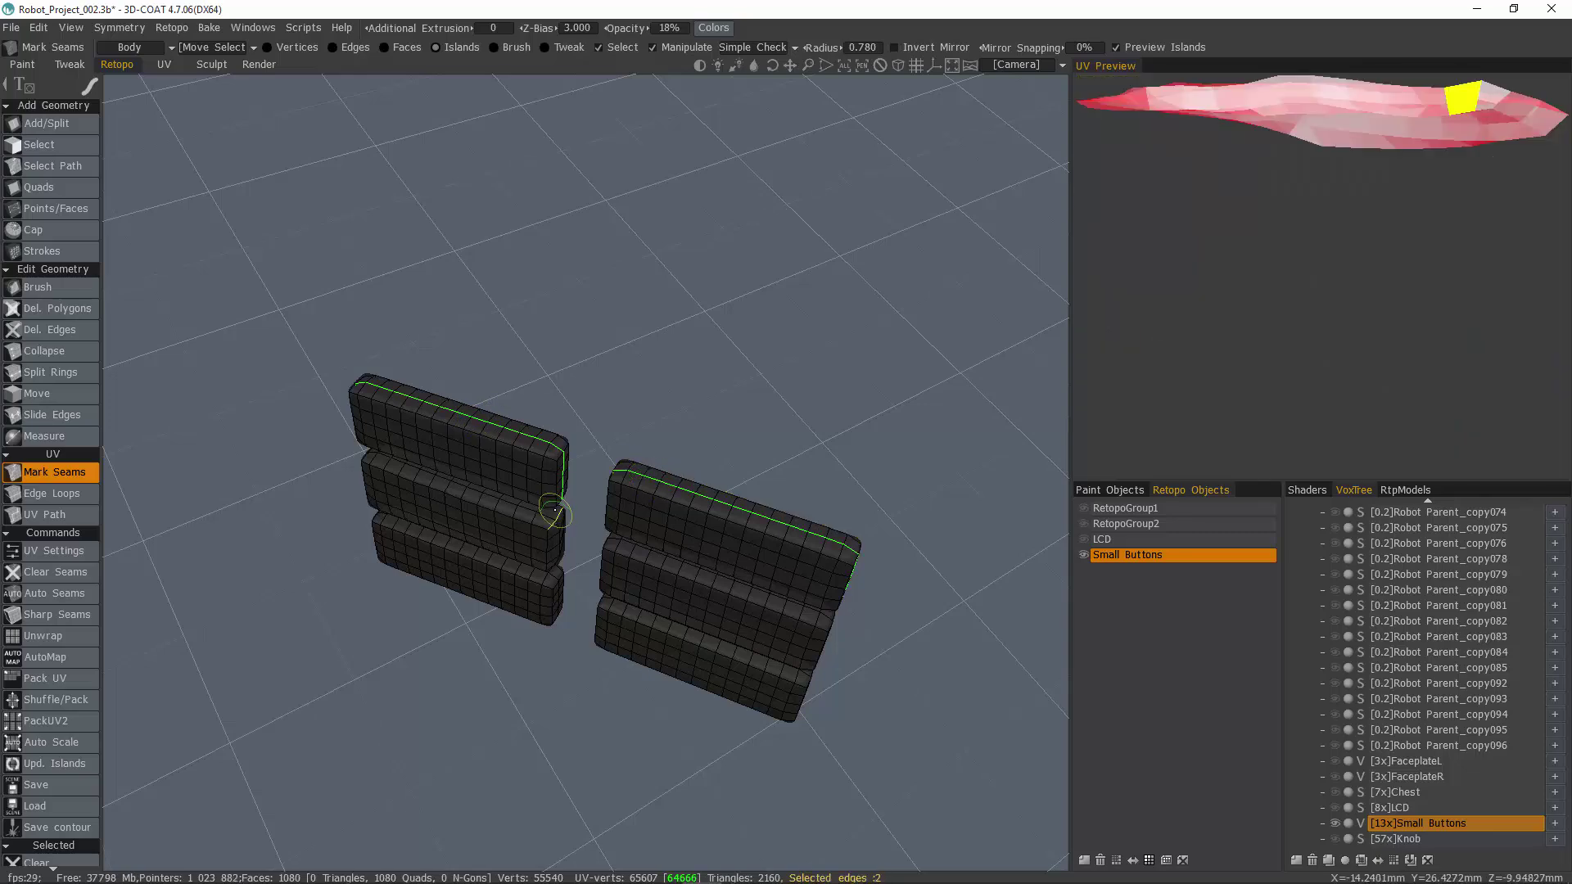
pyautogui.click(547, 515)
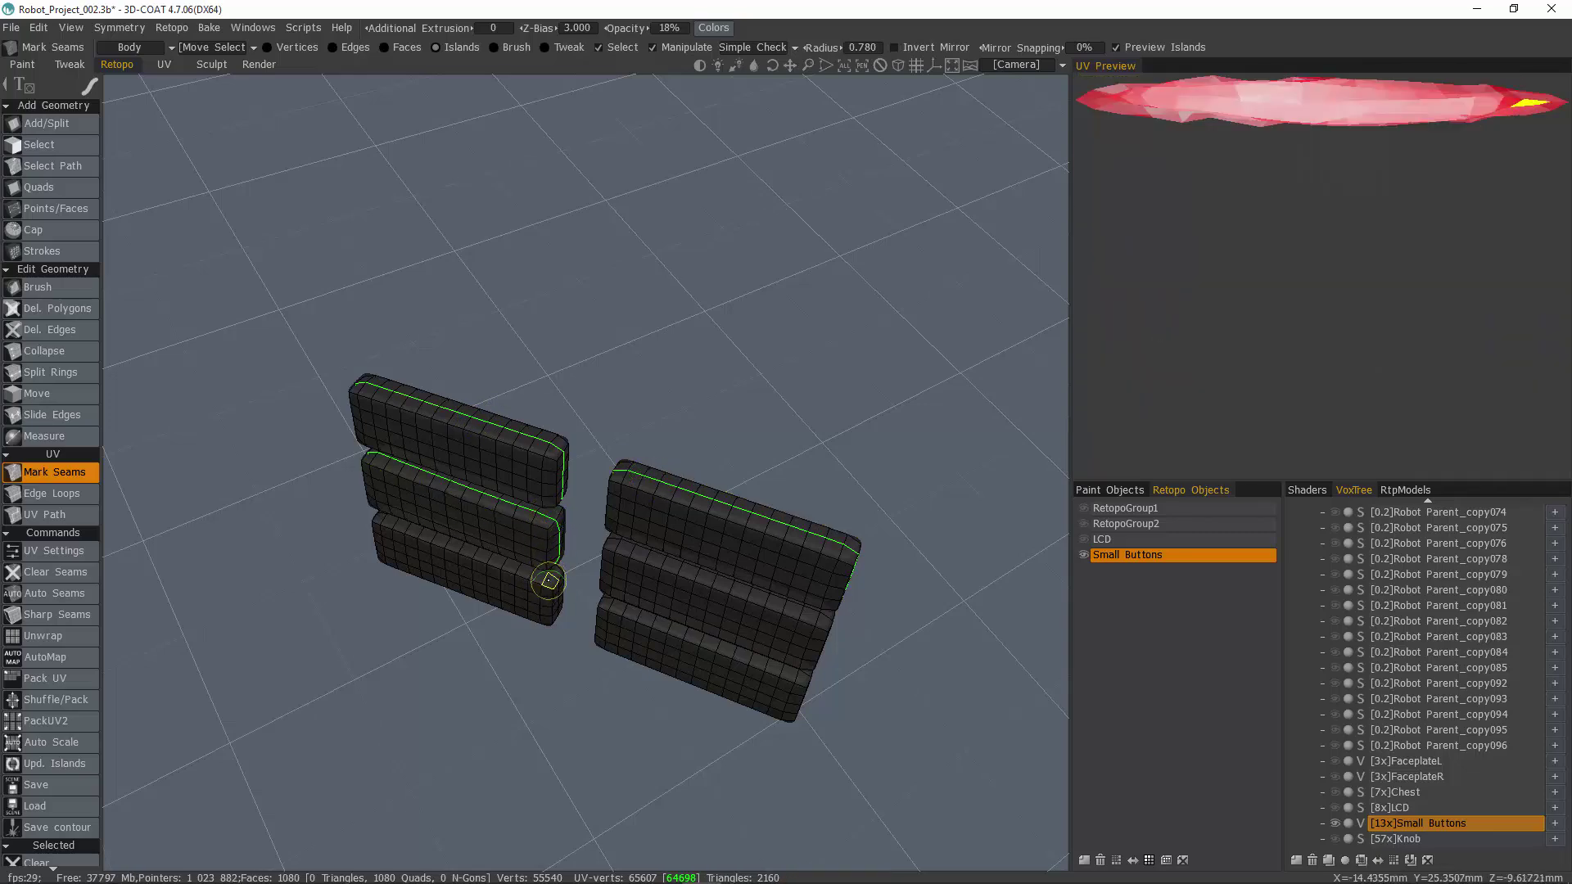
pyautogui.click(552, 581)
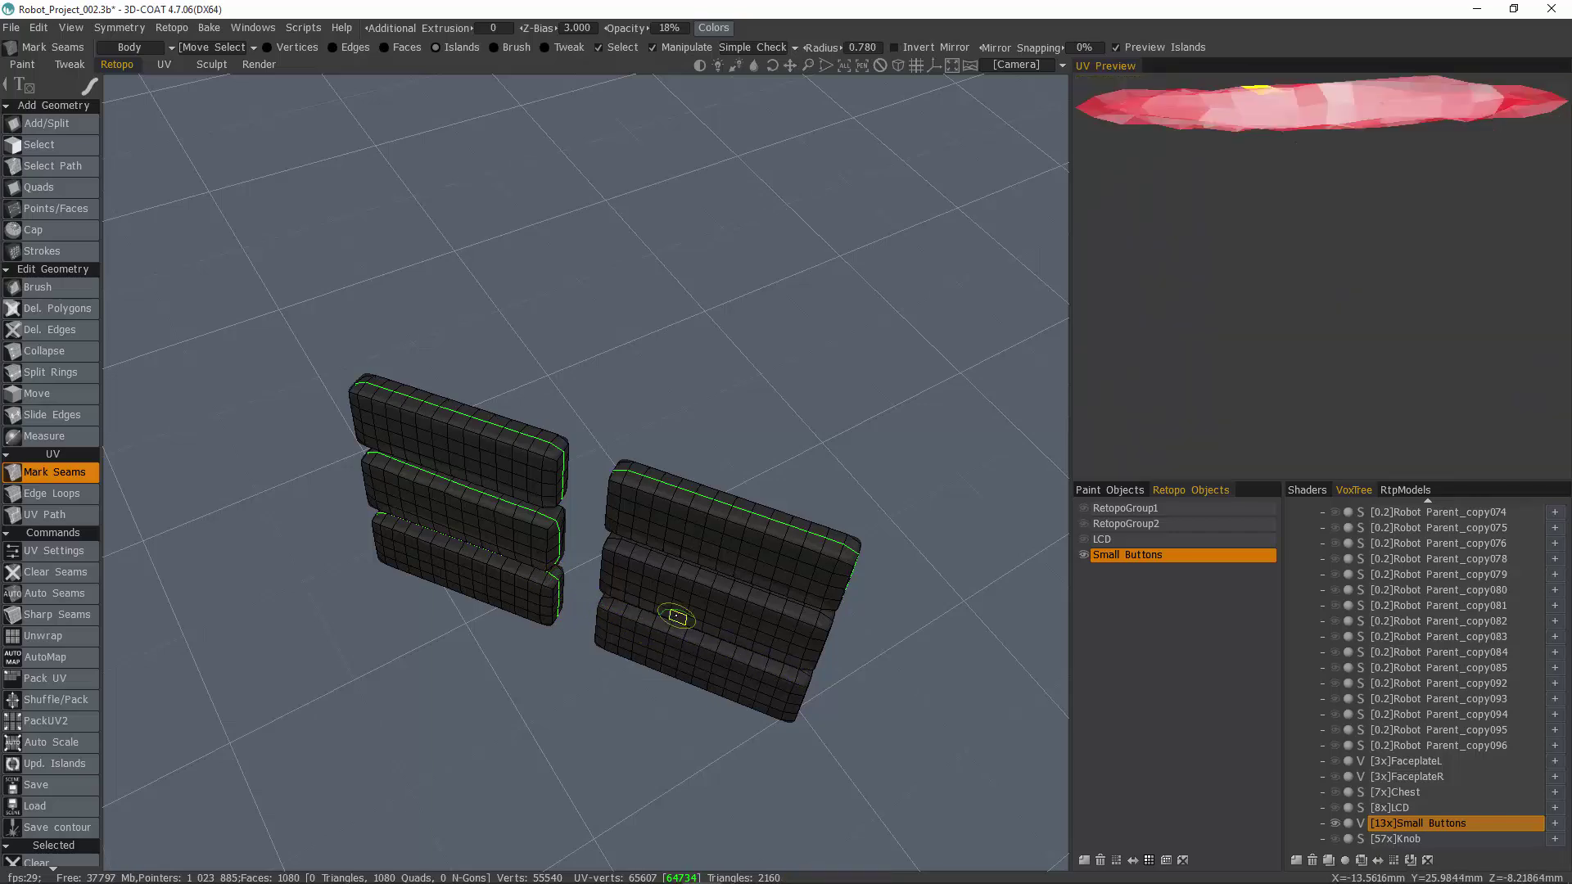
# Mark UV seams along the perimeter edge loops of the right column's middle and bottom button meshes
pyautogui.keyDown('alt'); pyautogui.moveTo(821, 638); pyautogui.dragTo(835, 642); pyautogui.keyUp('alt')
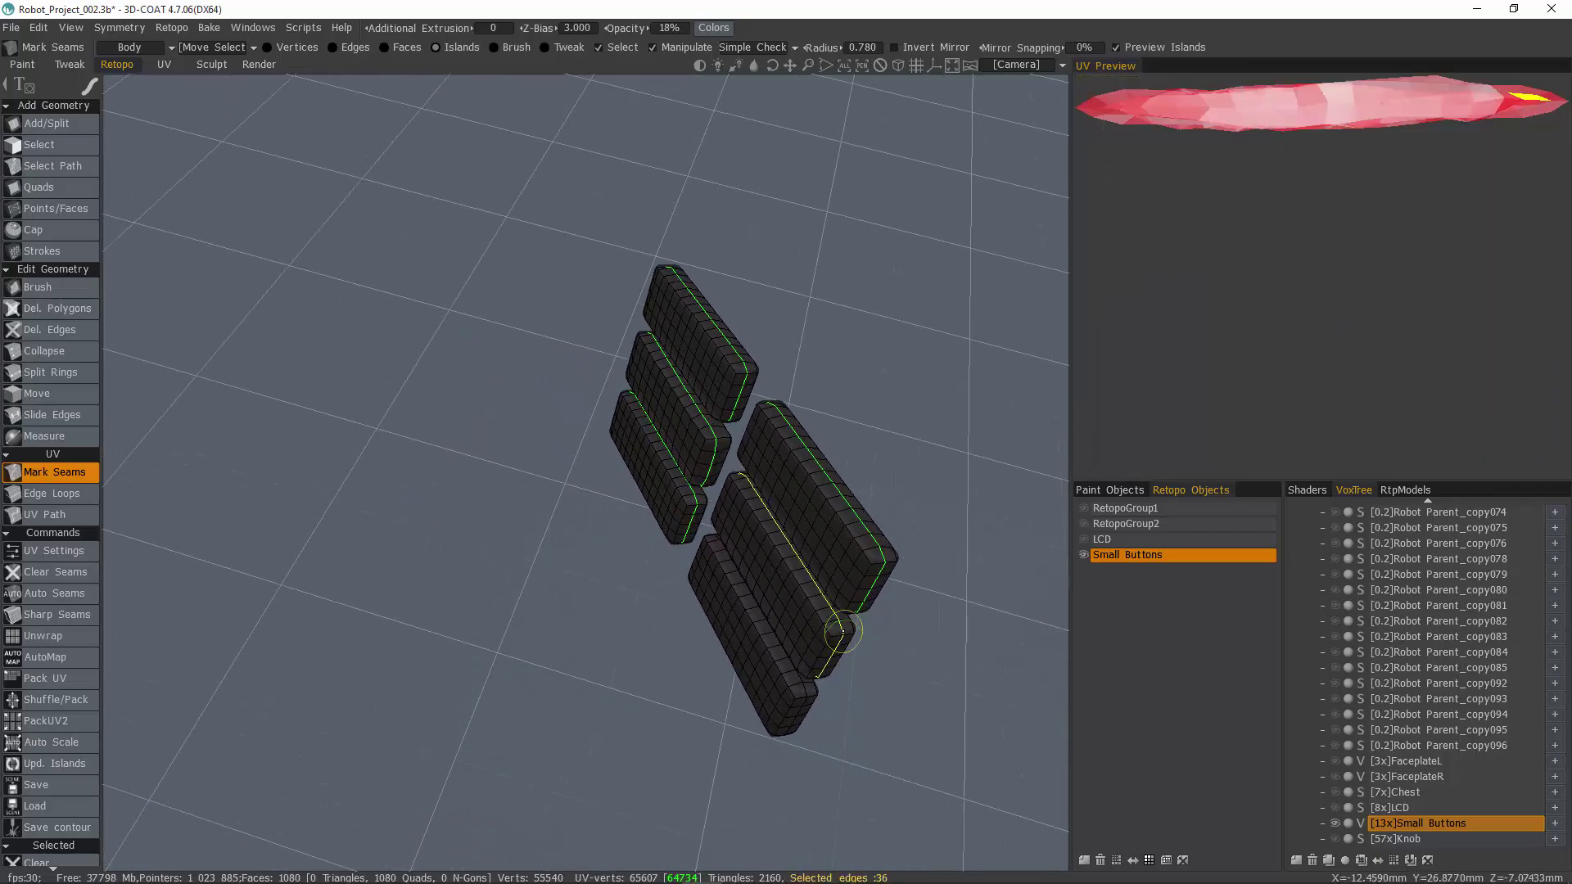
pyautogui.keyDown('shift'); pyautogui.click(843, 631); pyautogui.keyUp('shift')
pyautogui.click(843, 632)
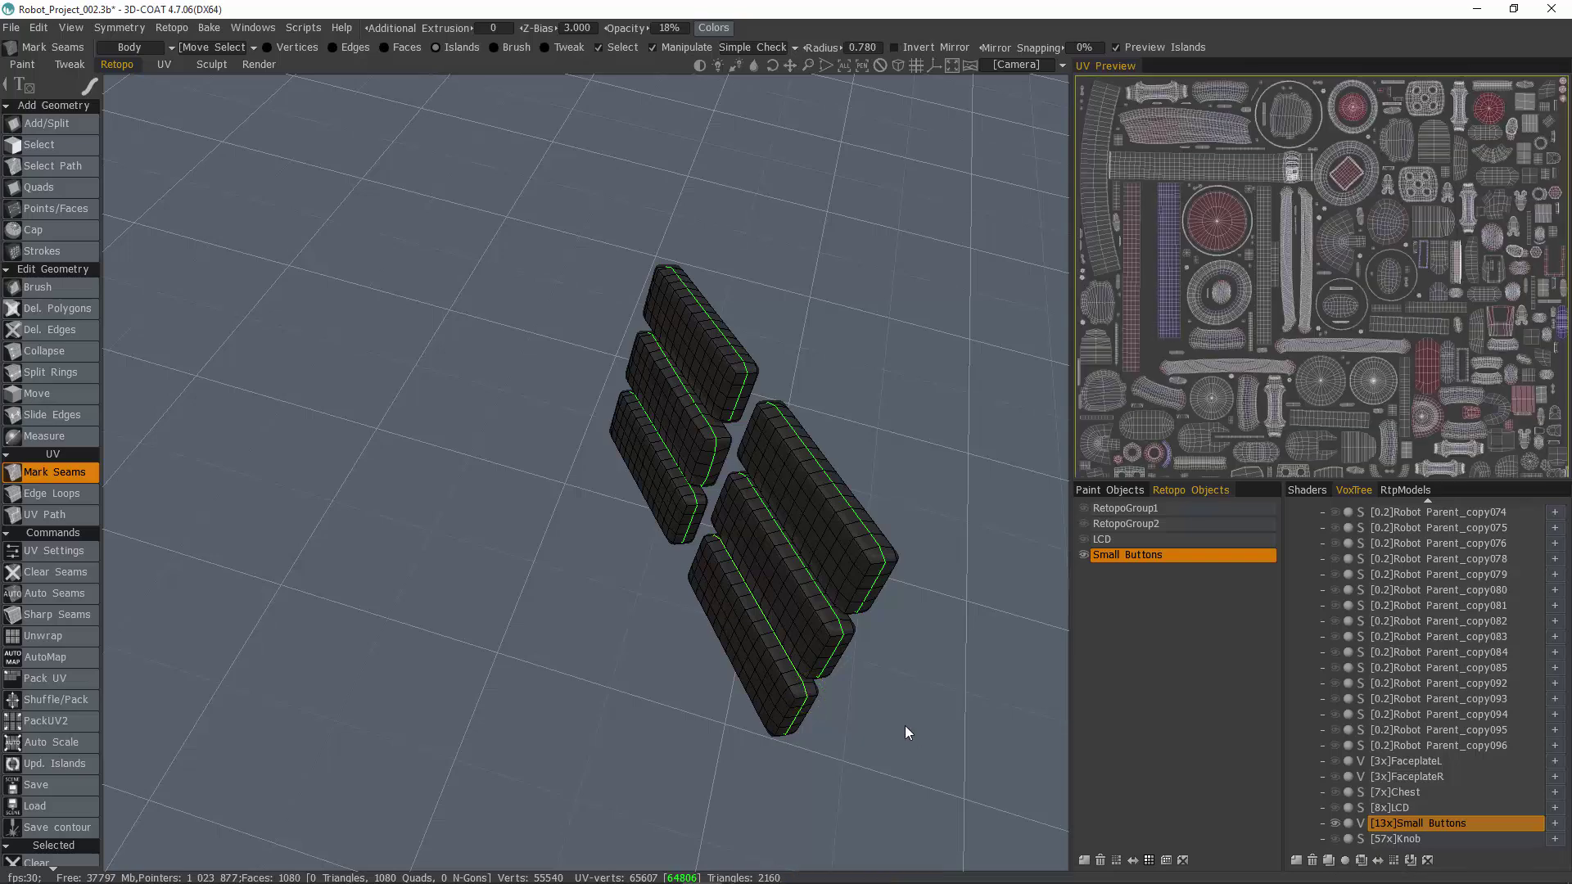
# Switch the current UV set from Body to LCD_Buttons
pyautogui.keyDown('alt'); pyautogui.moveTo(909, 722); pyautogui.dragTo(166, 51); pyautogui.keyUp('alt')
pyautogui.click(167, 47)
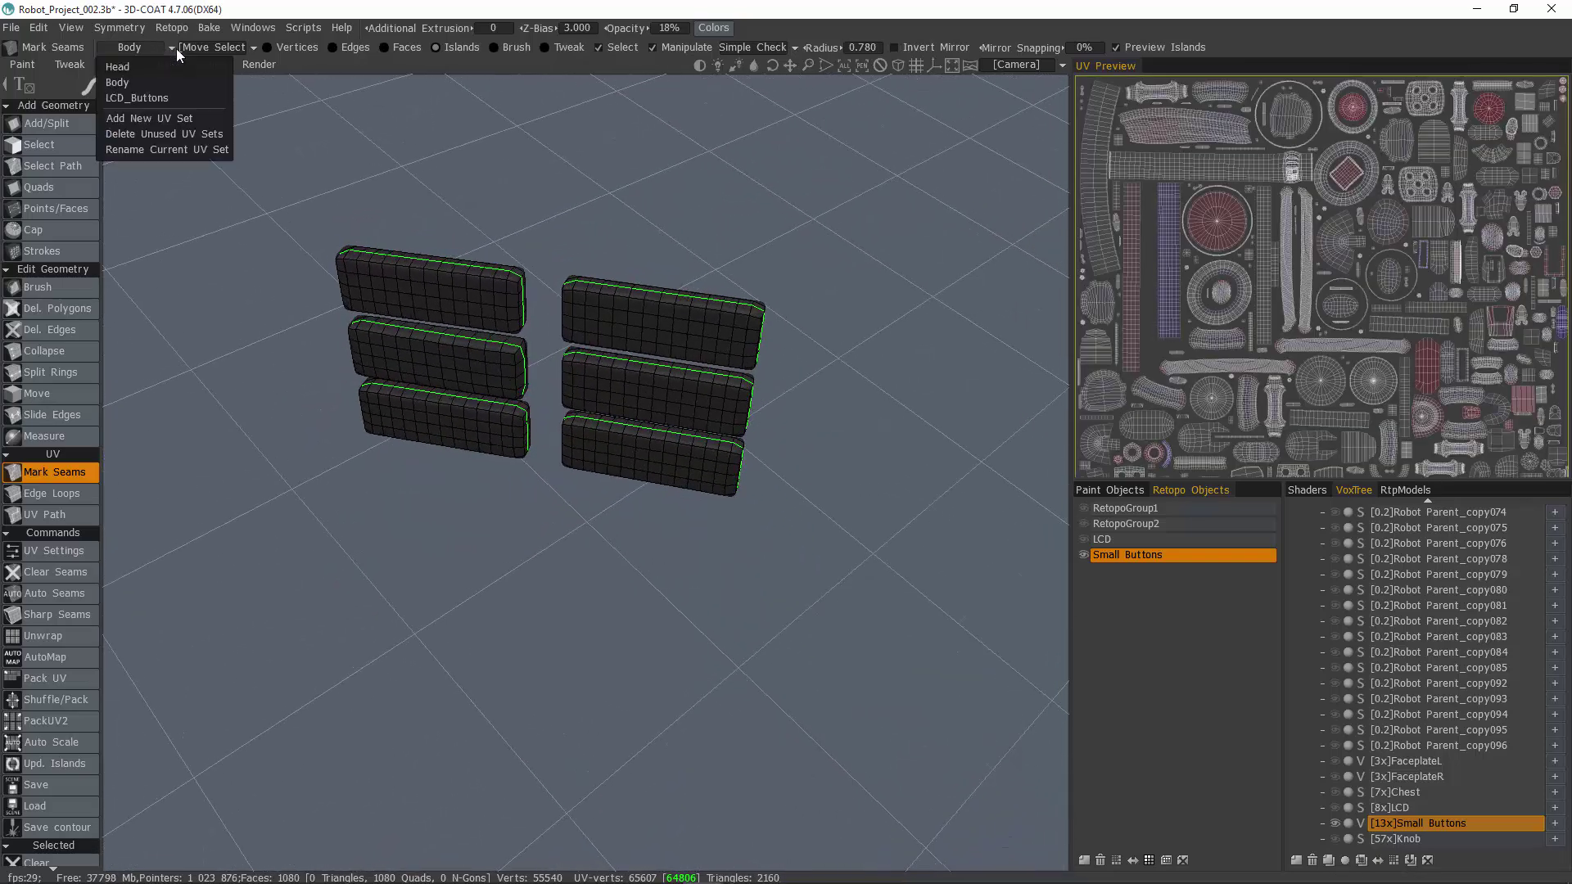
pyautogui.click(175, 97)
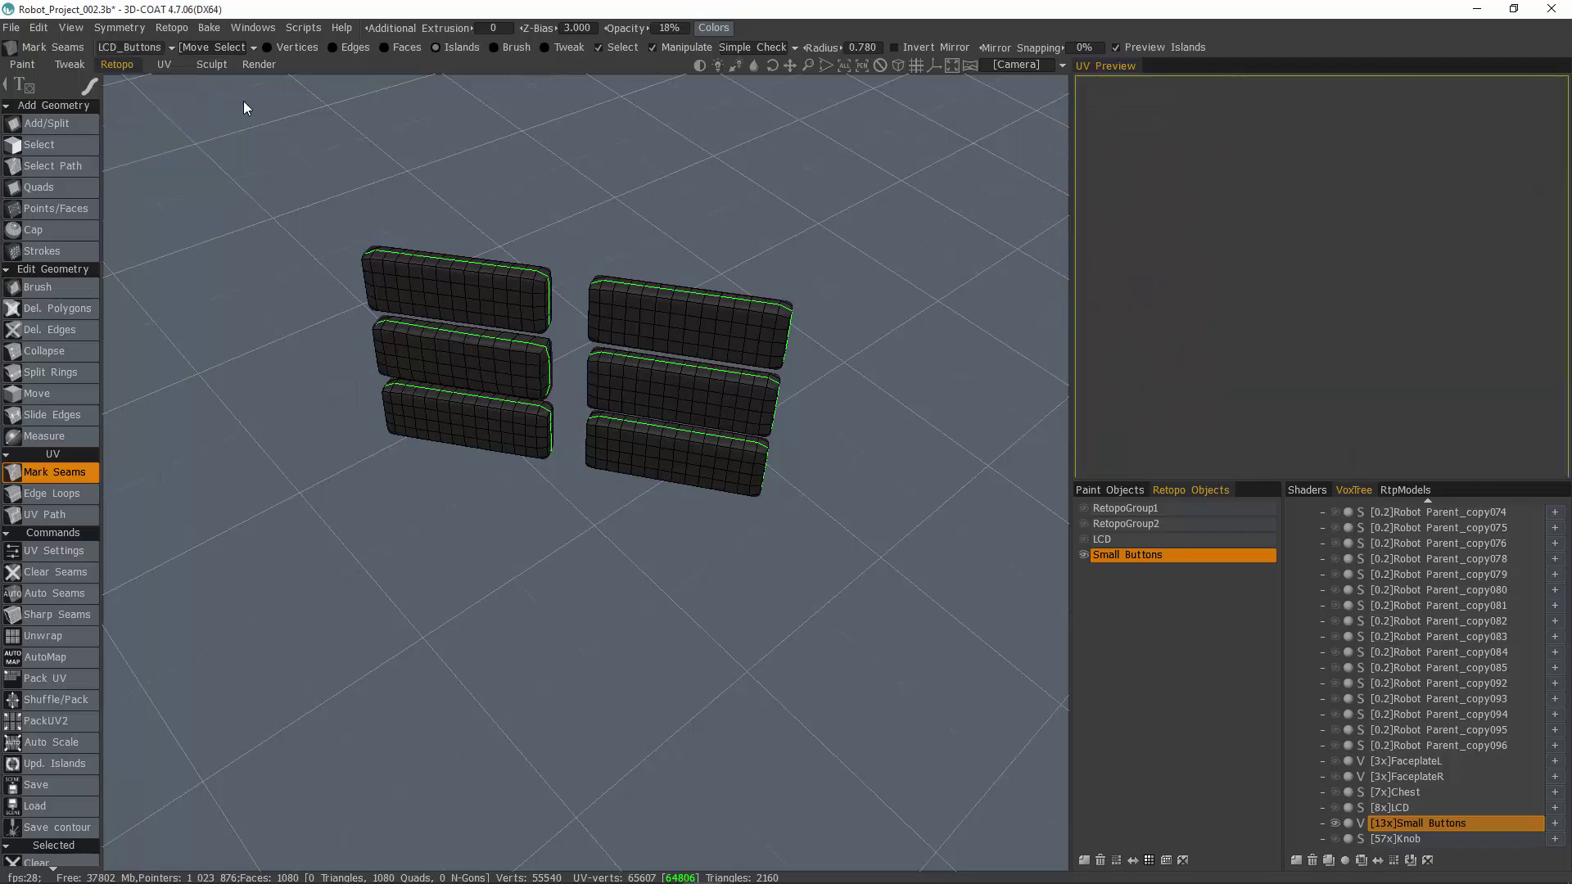
pyautogui.moveTo(520, 107); pyautogui.dragTo(521, 175, button='middle')
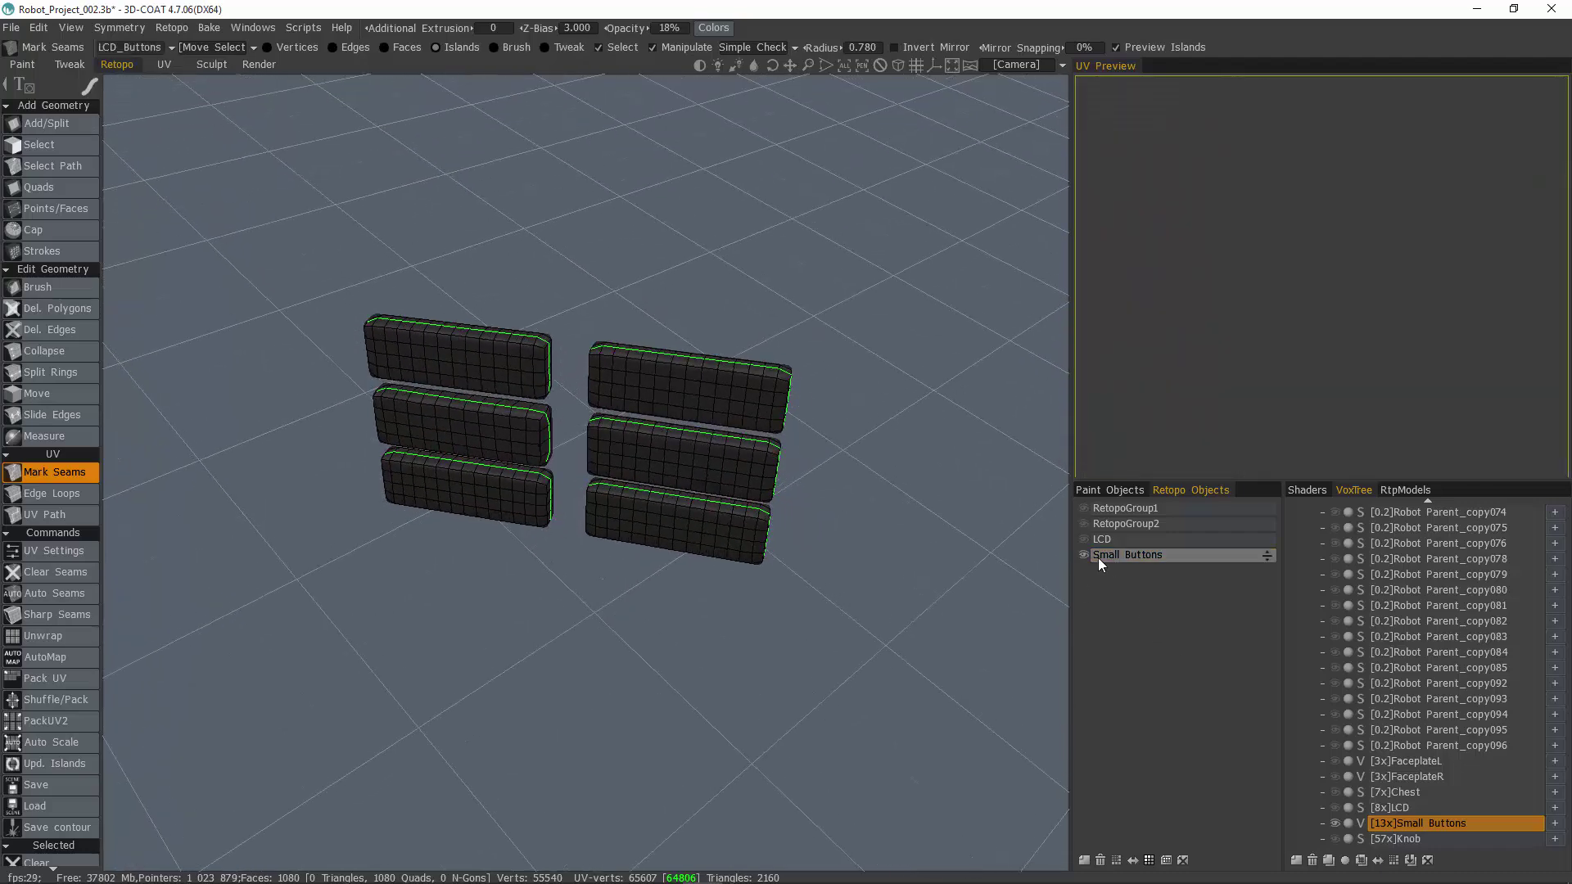
# Hide the Small Buttons retopo group and volume, and make the Knob volume visible, active and framed
pyautogui.click(1083, 555)
pyautogui.click(1334, 823)
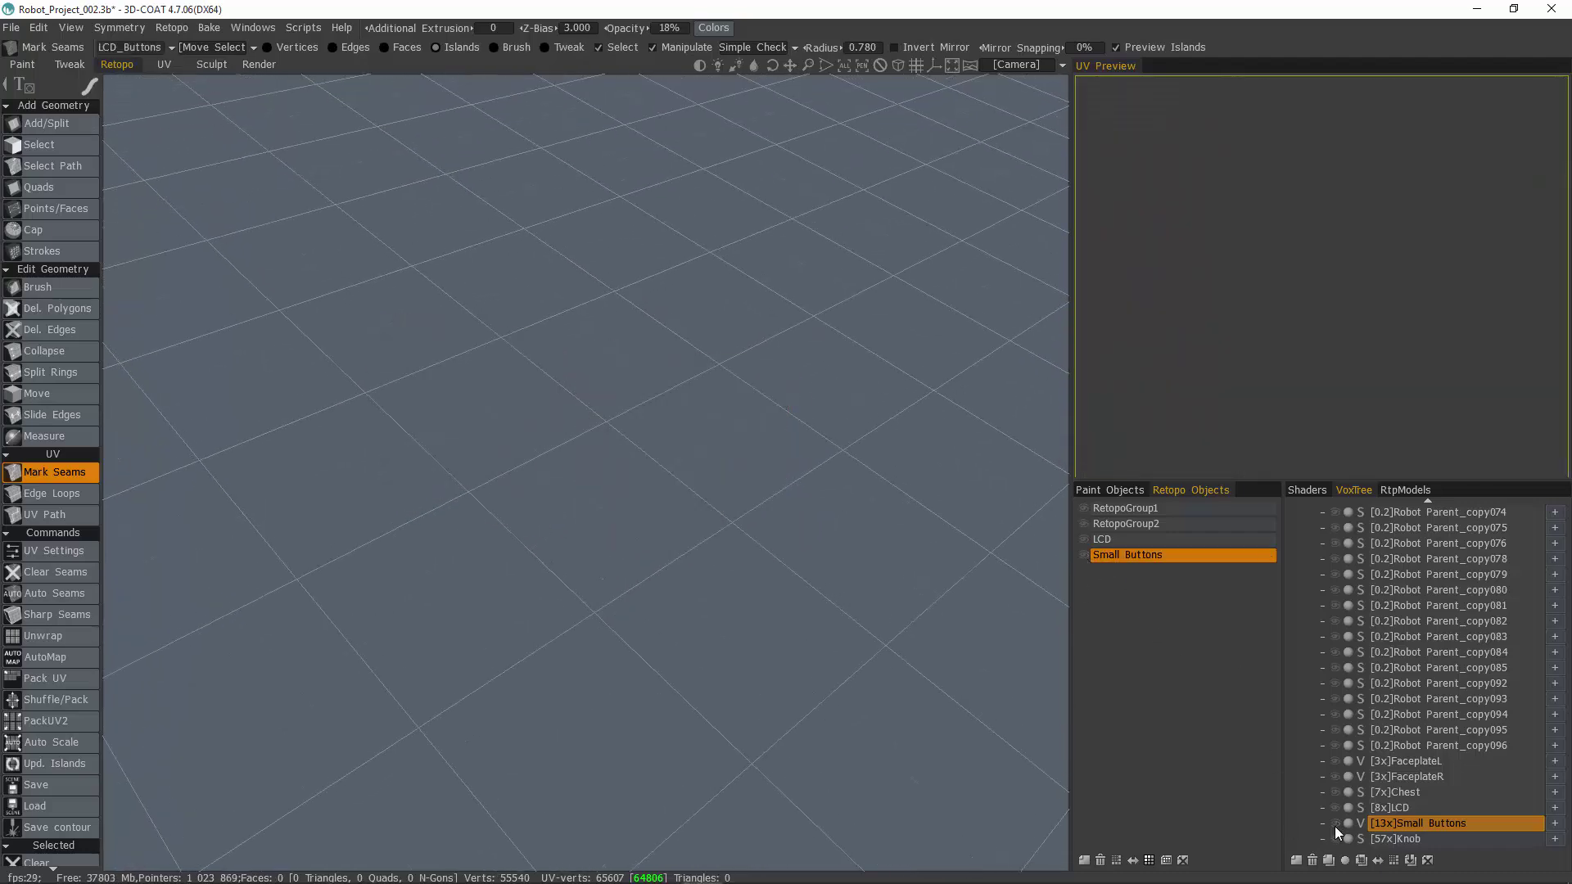
pyautogui.click(1334, 838)
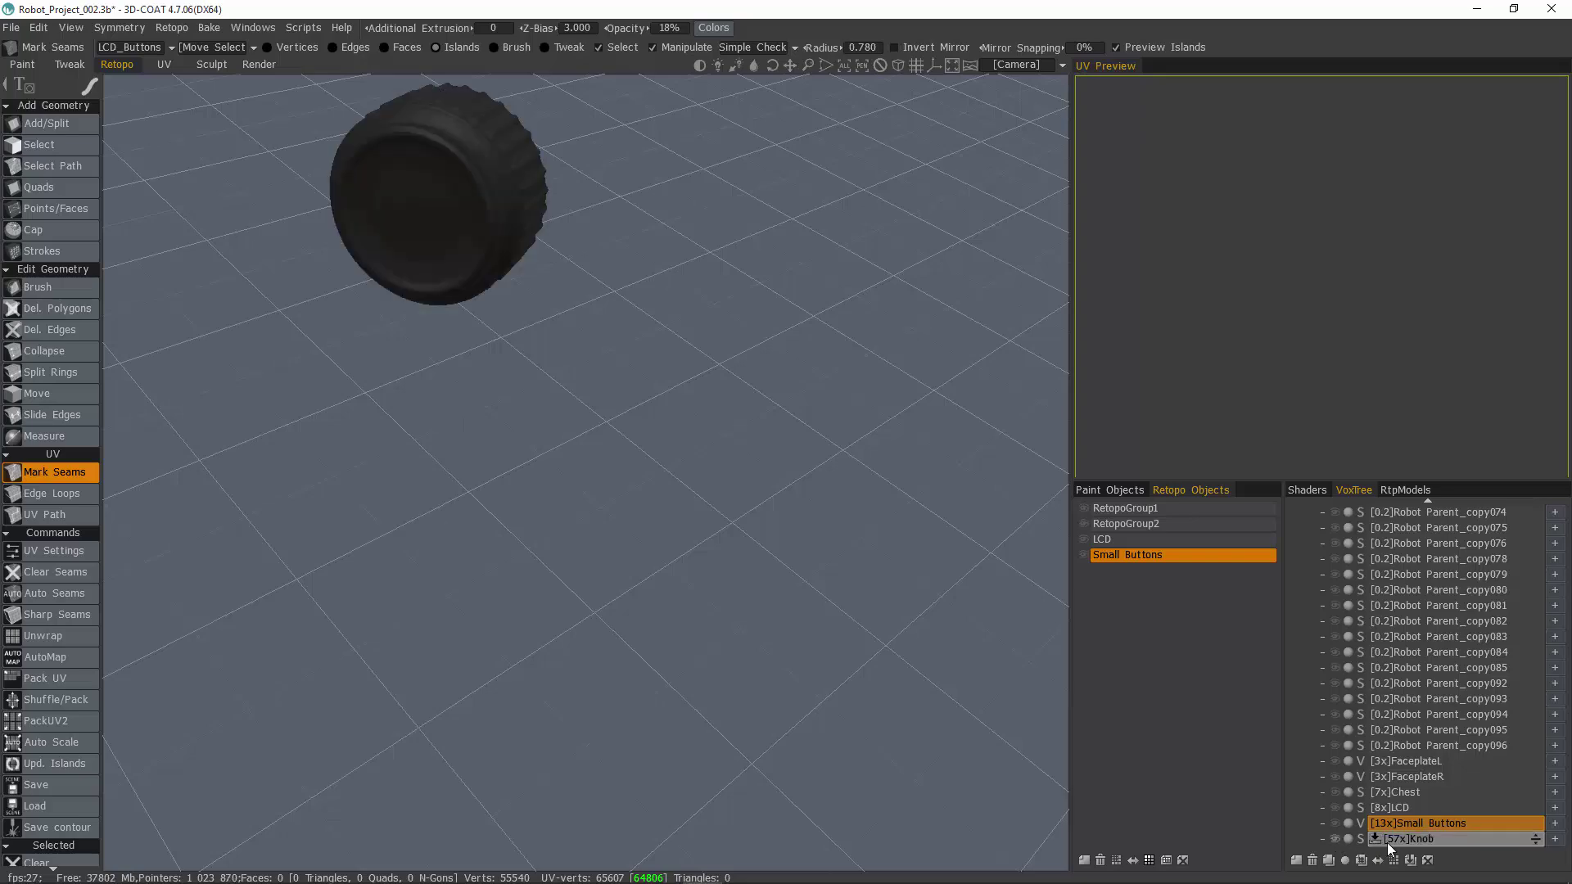
pyautogui.click(1405, 837)
pyautogui.hotkey('shift', 'a')
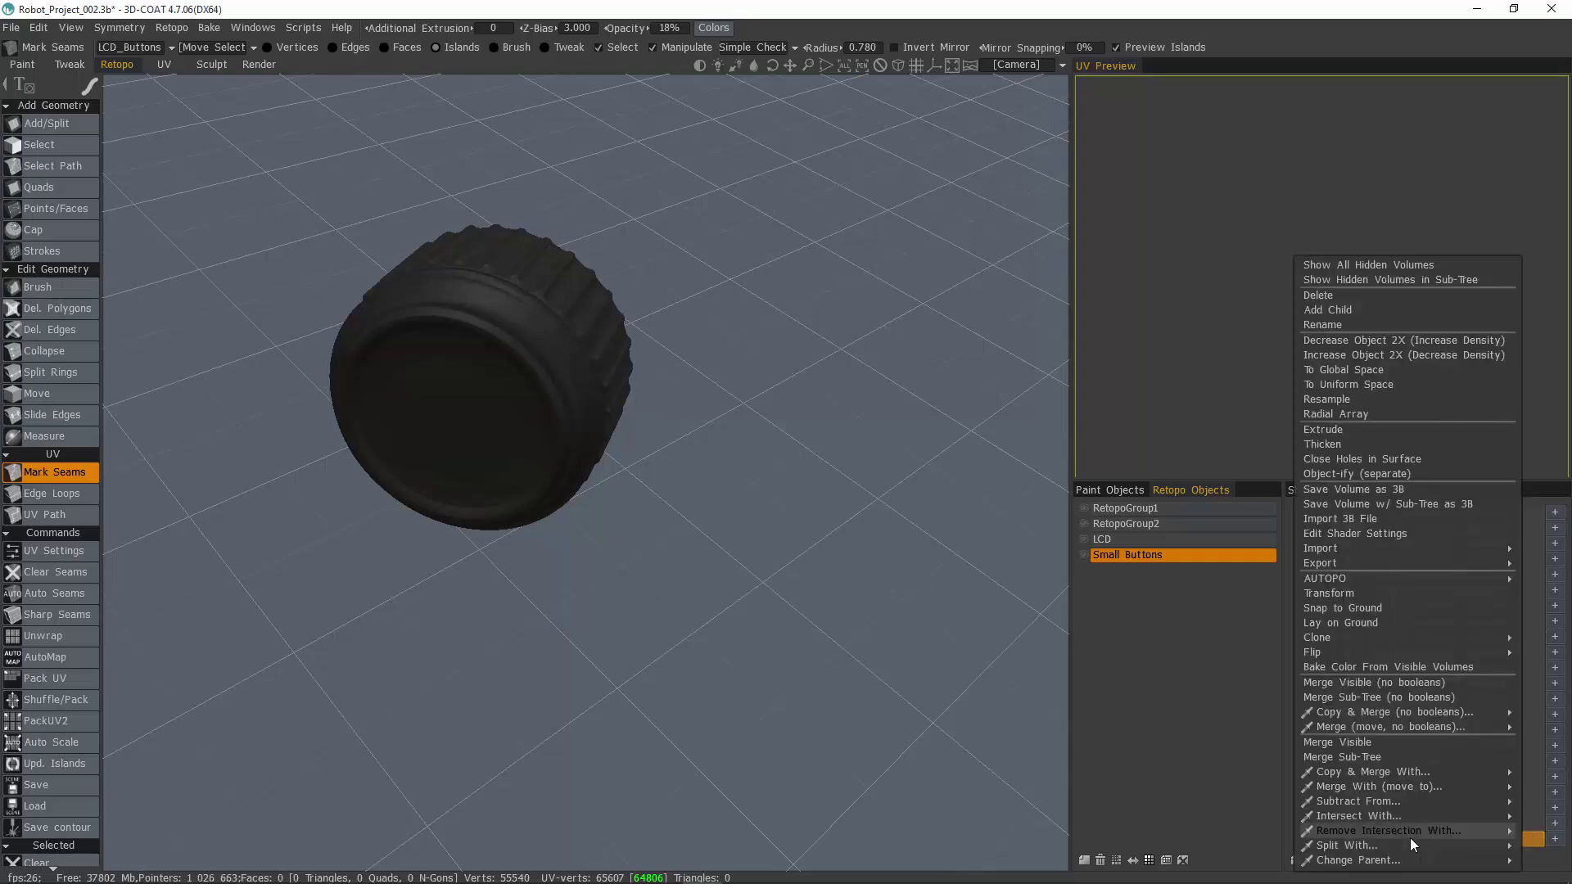
# Run AUTOPO on the Knob volume with a required poly count of 1200 and capture details of 98%, skipping density painting and guide strokes
pyautogui.rightClick(1408, 838)
pyautogui.moveTo(1342, 578)
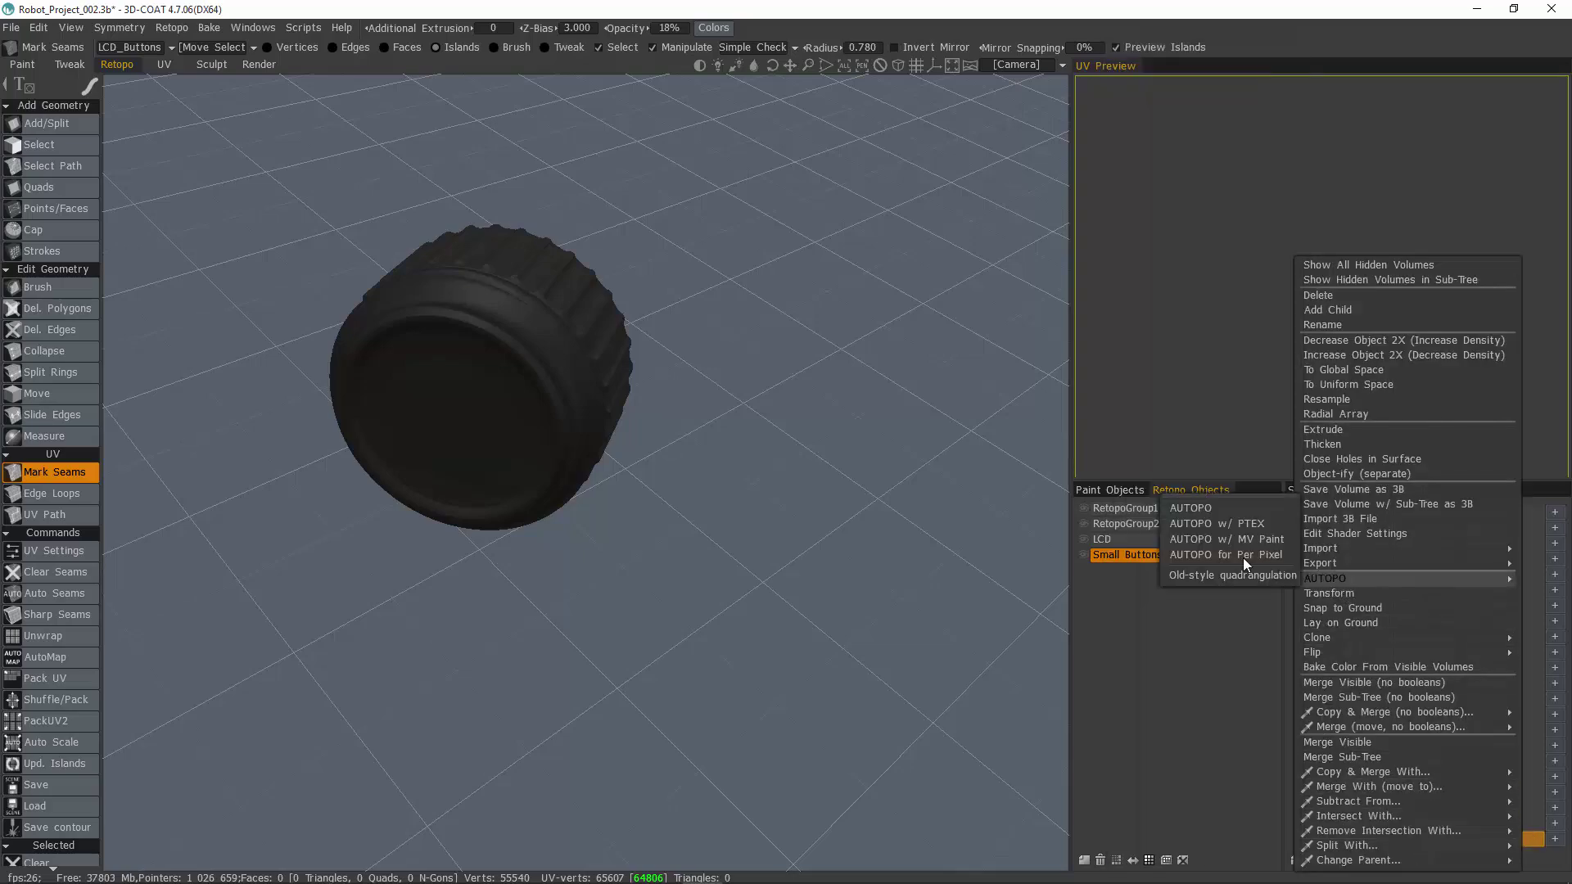
pyautogui.click(1212, 508)
pyautogui.moveTo(642, 304); pyautogui.dragTo(957, 157)
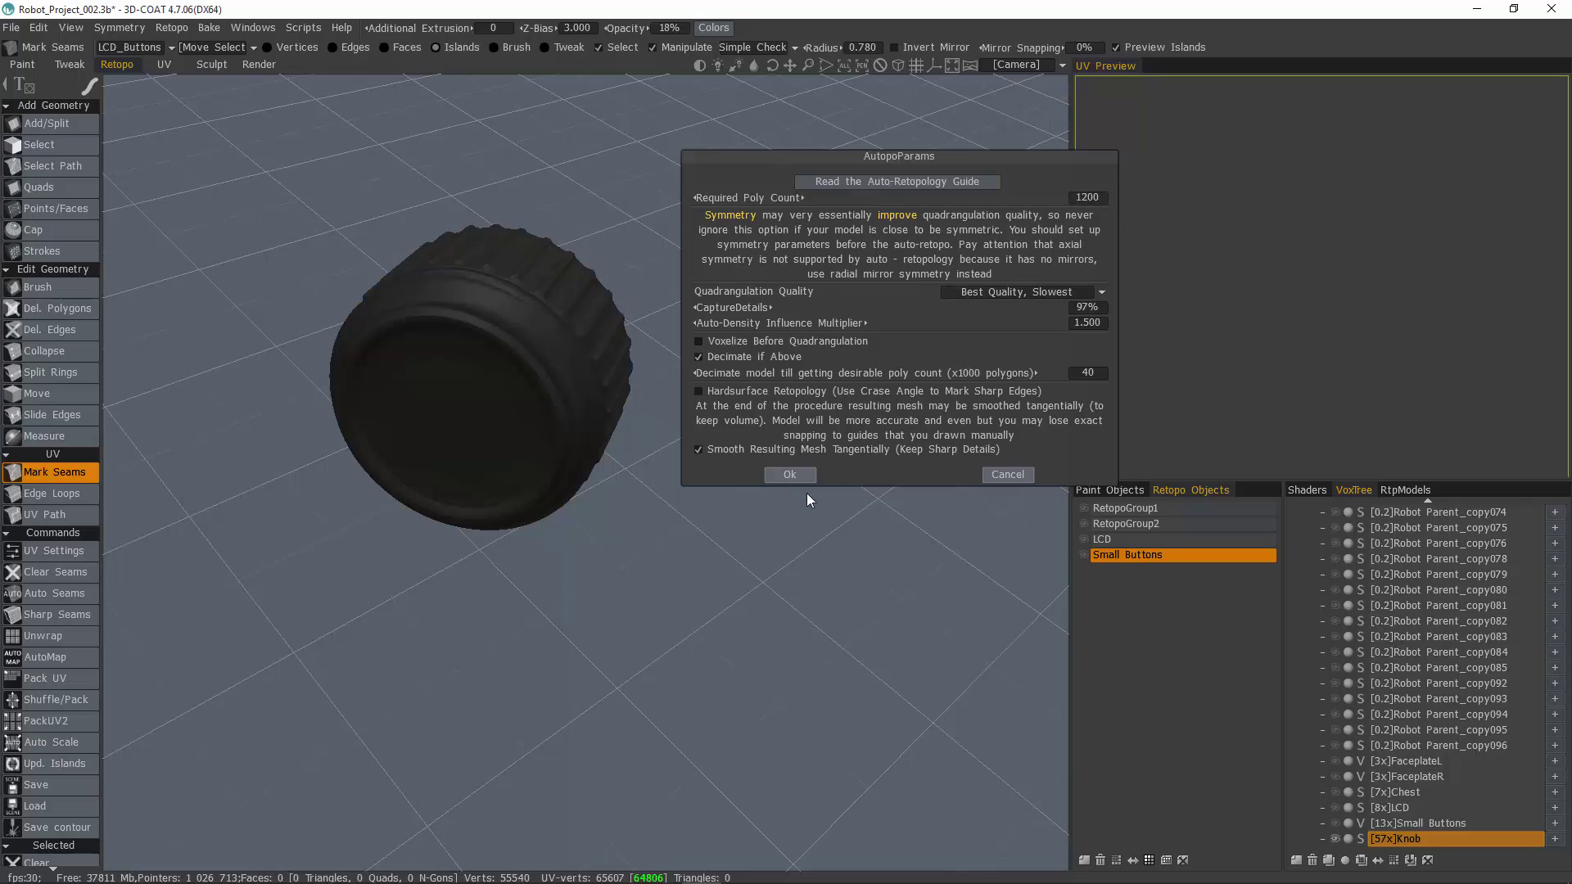
pyautogui.keyDown('alt'); pyautogui.moveTo(839, 421); pyautogui.dragTo(1042, 360); pyautogui.keyUp('alt')
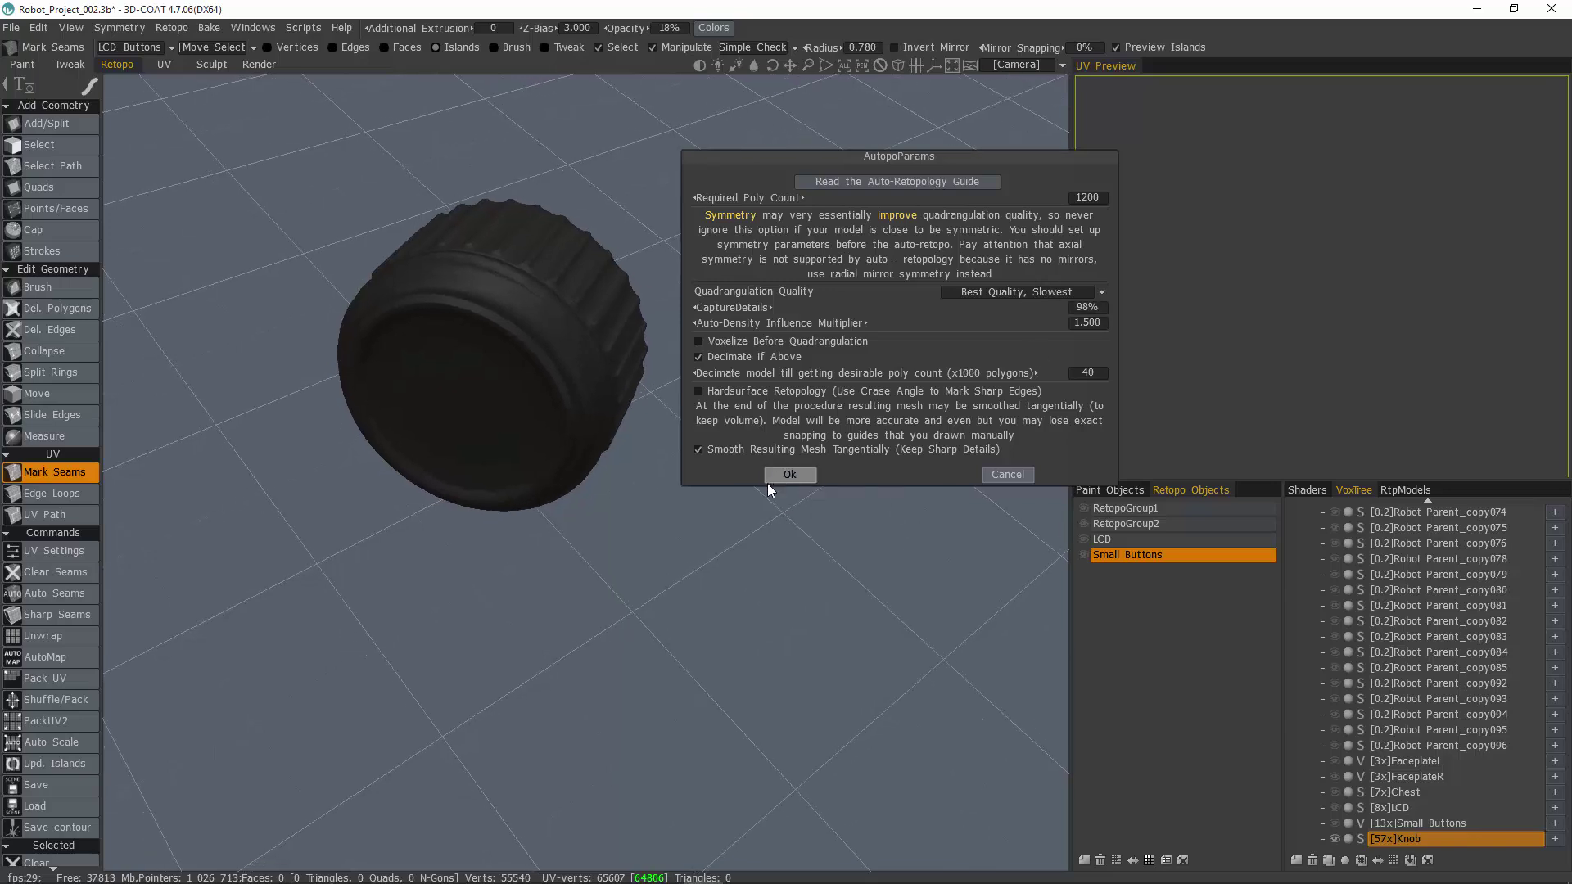
pyautogui.click(791, 475)
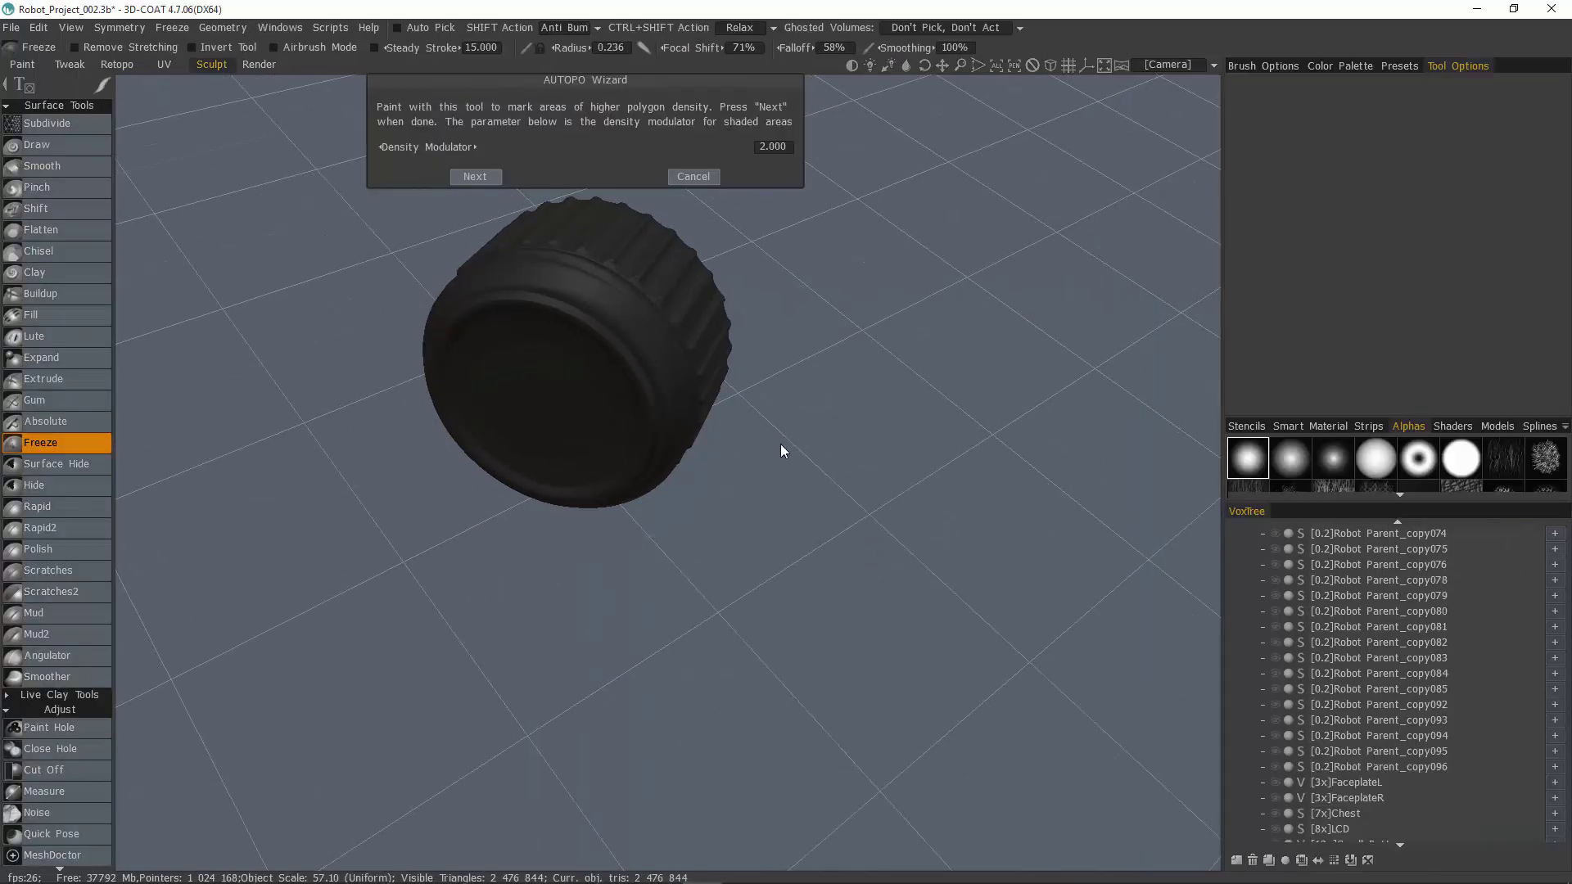
pyautogui.click(477, 175)
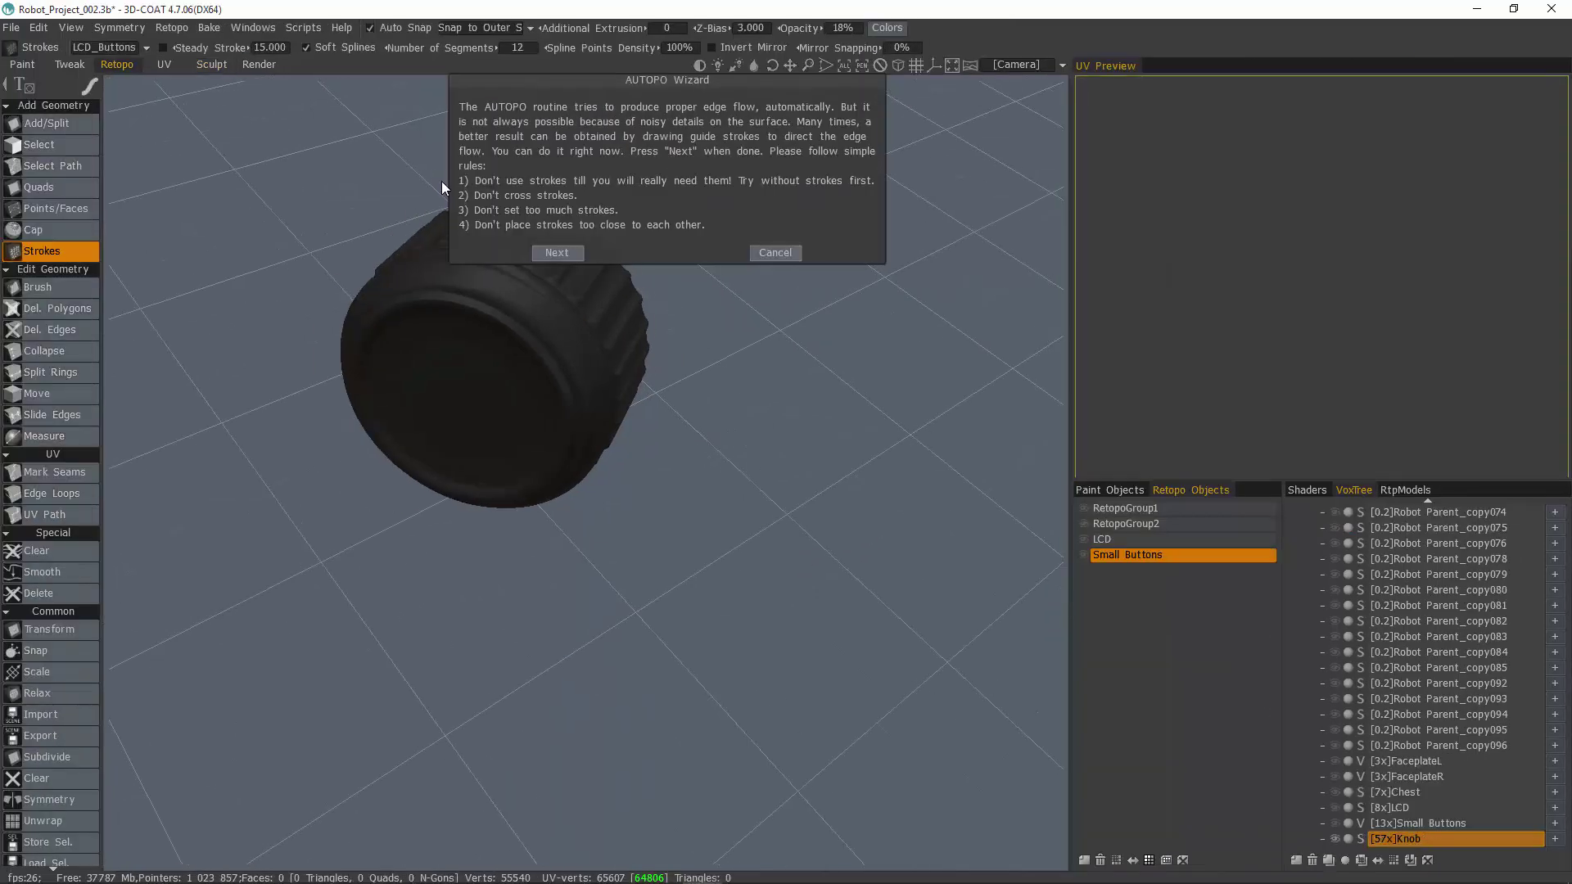
pyautogui.click(549, 253)
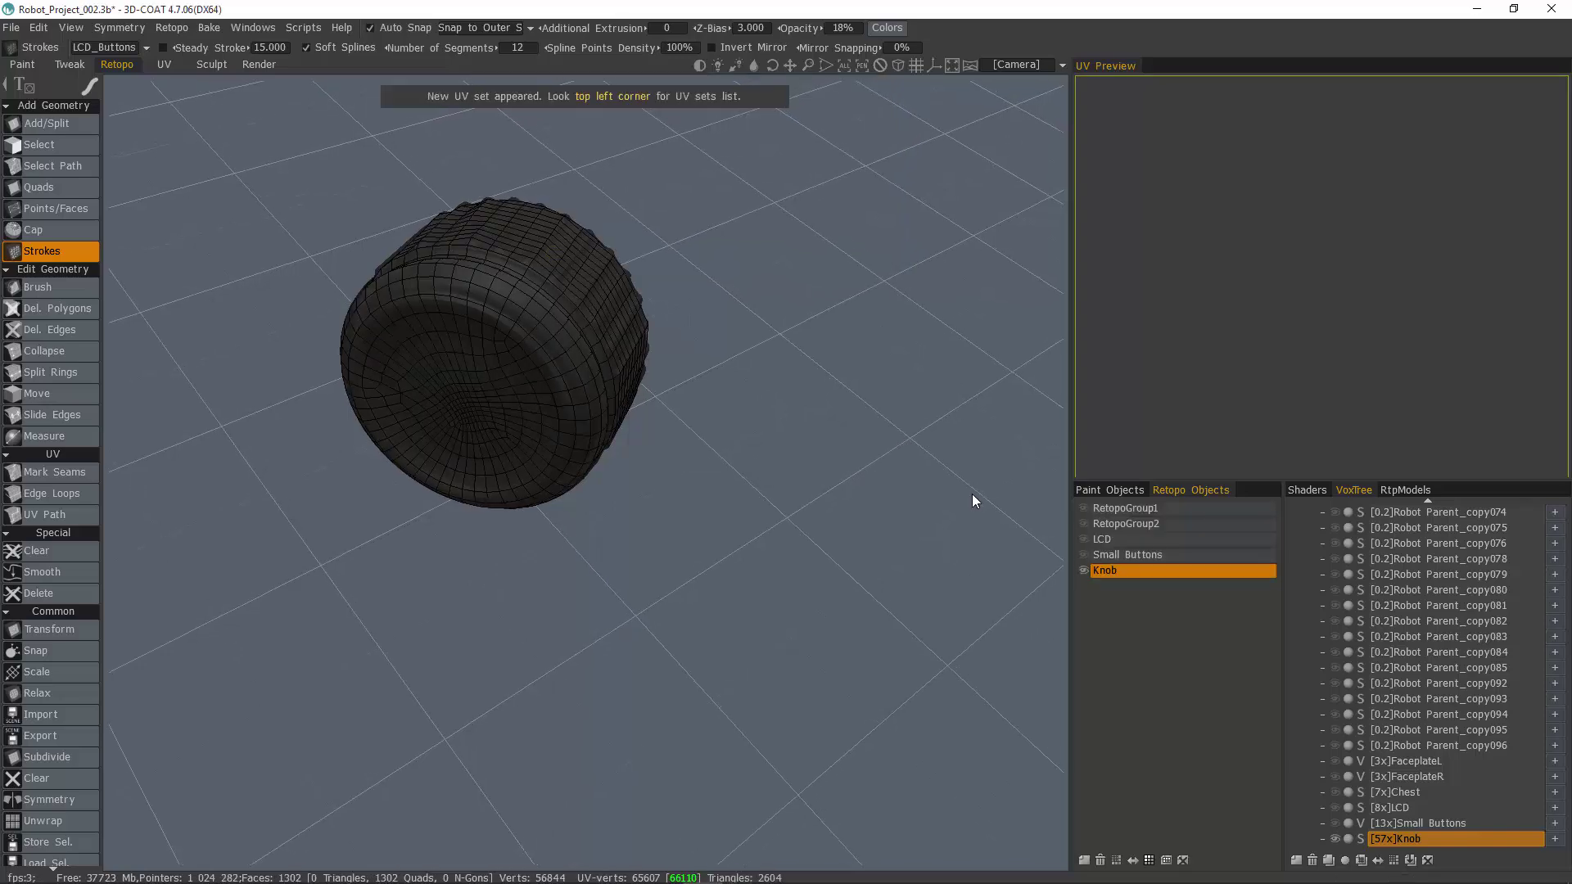
# Delete the irregular faces in the recessed centre of the knob mesh's front, leaving a roughly circular hole
pyautogui.moveTo(971, 493); pyautogui.dragTo(534, 331)
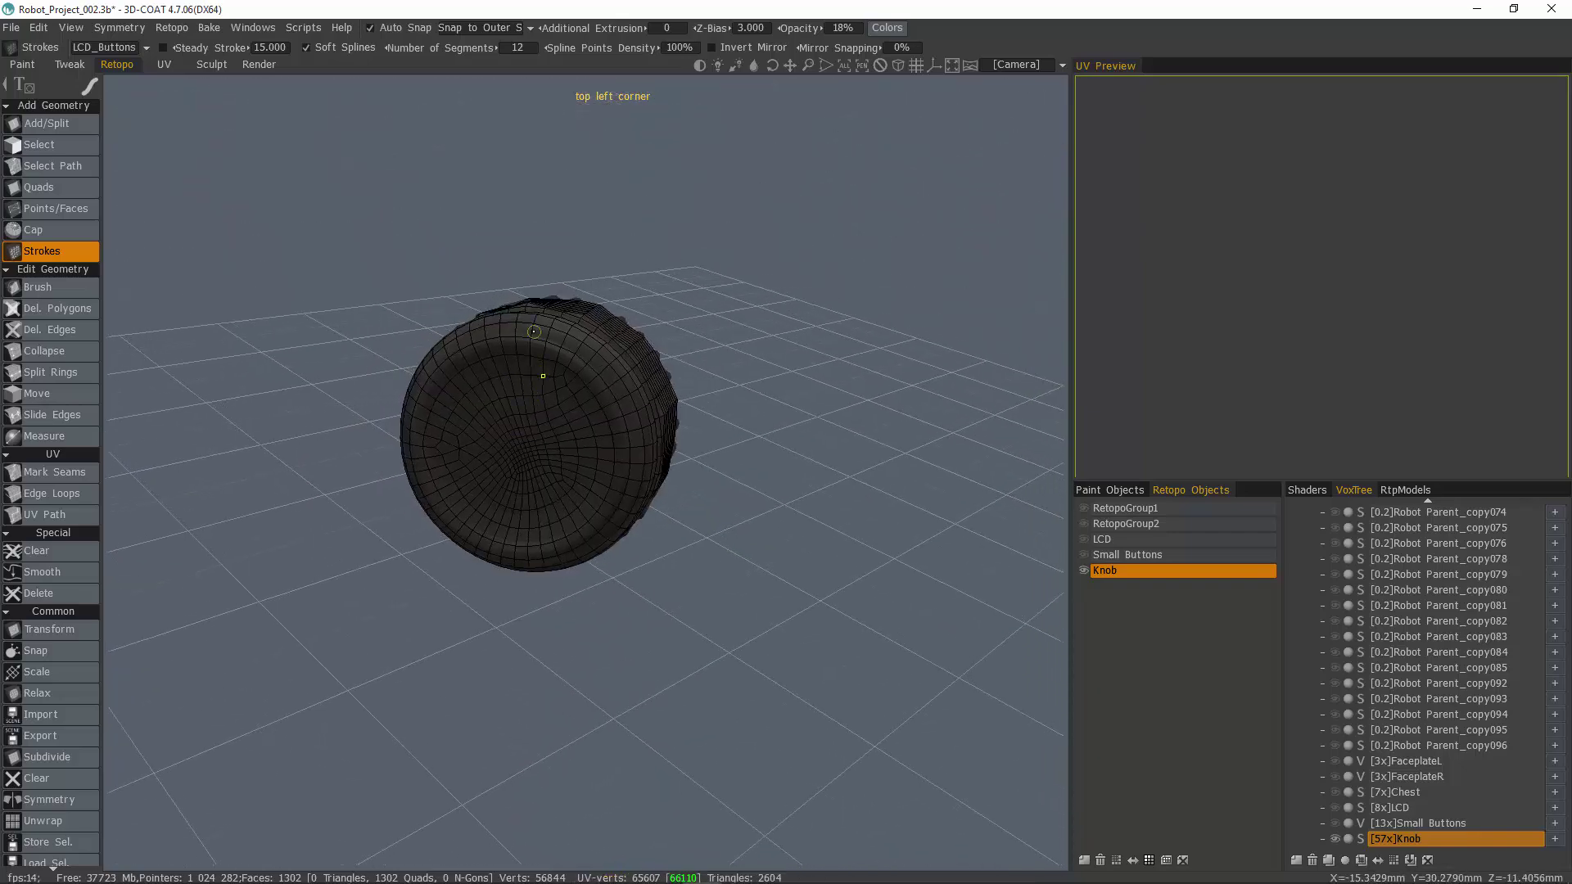
pyautogui.keyDown('alt'); pyautogui.moveTo(533, 331); pyautogui.dragTo(530, 483, button='right'); pyautogui.keyUp('alt')
pyautogui.moveTo(368, 483)
pyautogui.keyDown('alt'); pyautogui.mouseDown()
pyautogui.moveTo(368, 425)
pyautogui.moveTo(435, 329)
pyautogui.mouseUp(); pyautogui.keyUp('alt')
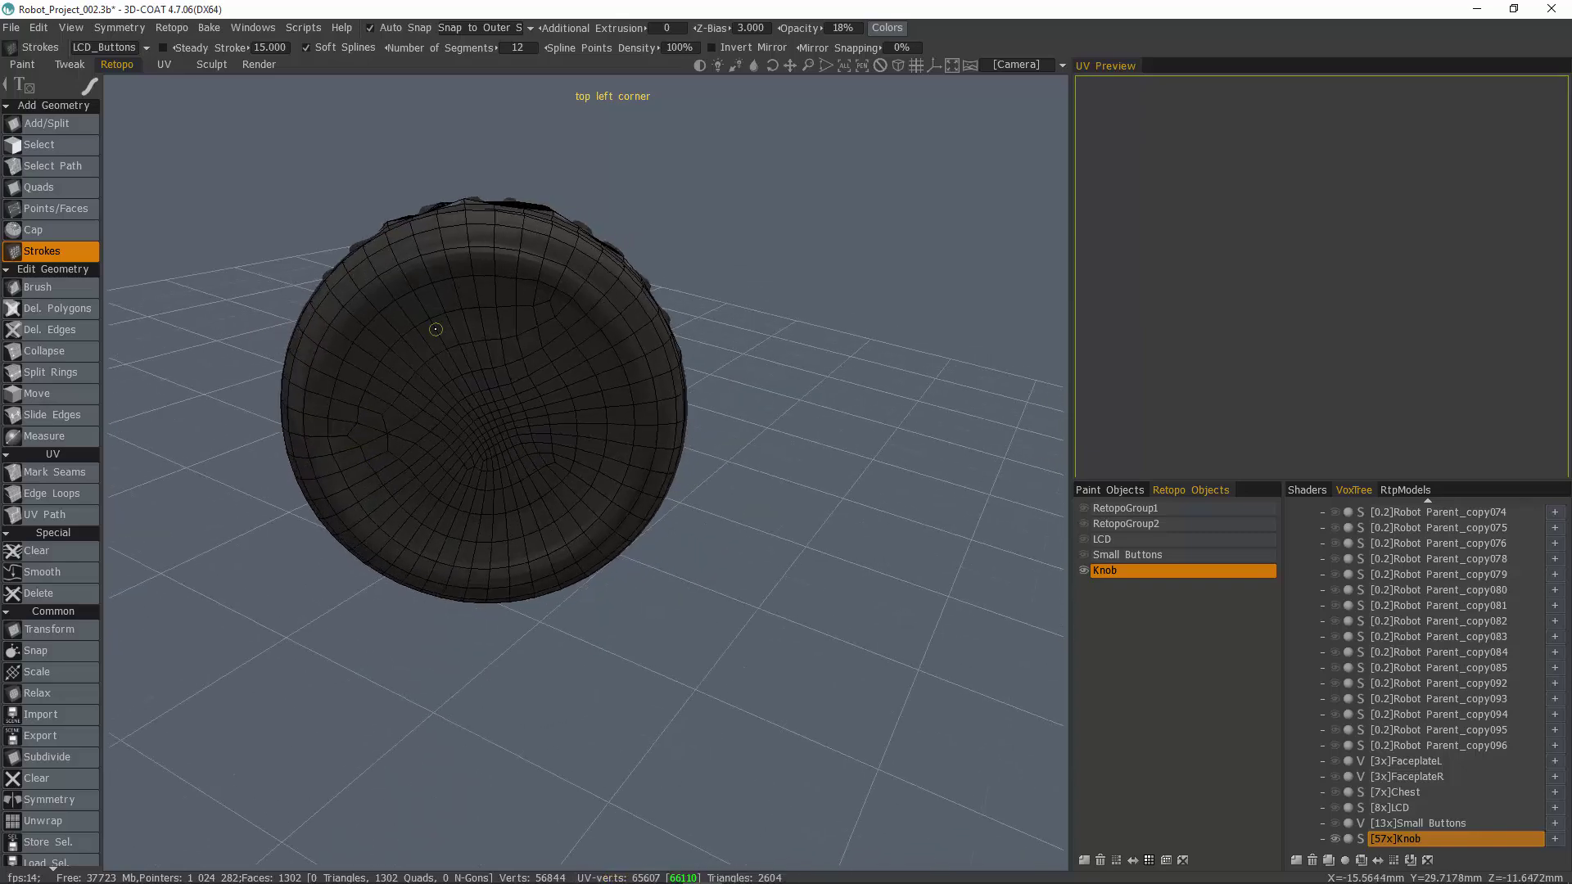
pyautogui.click(80, 144)
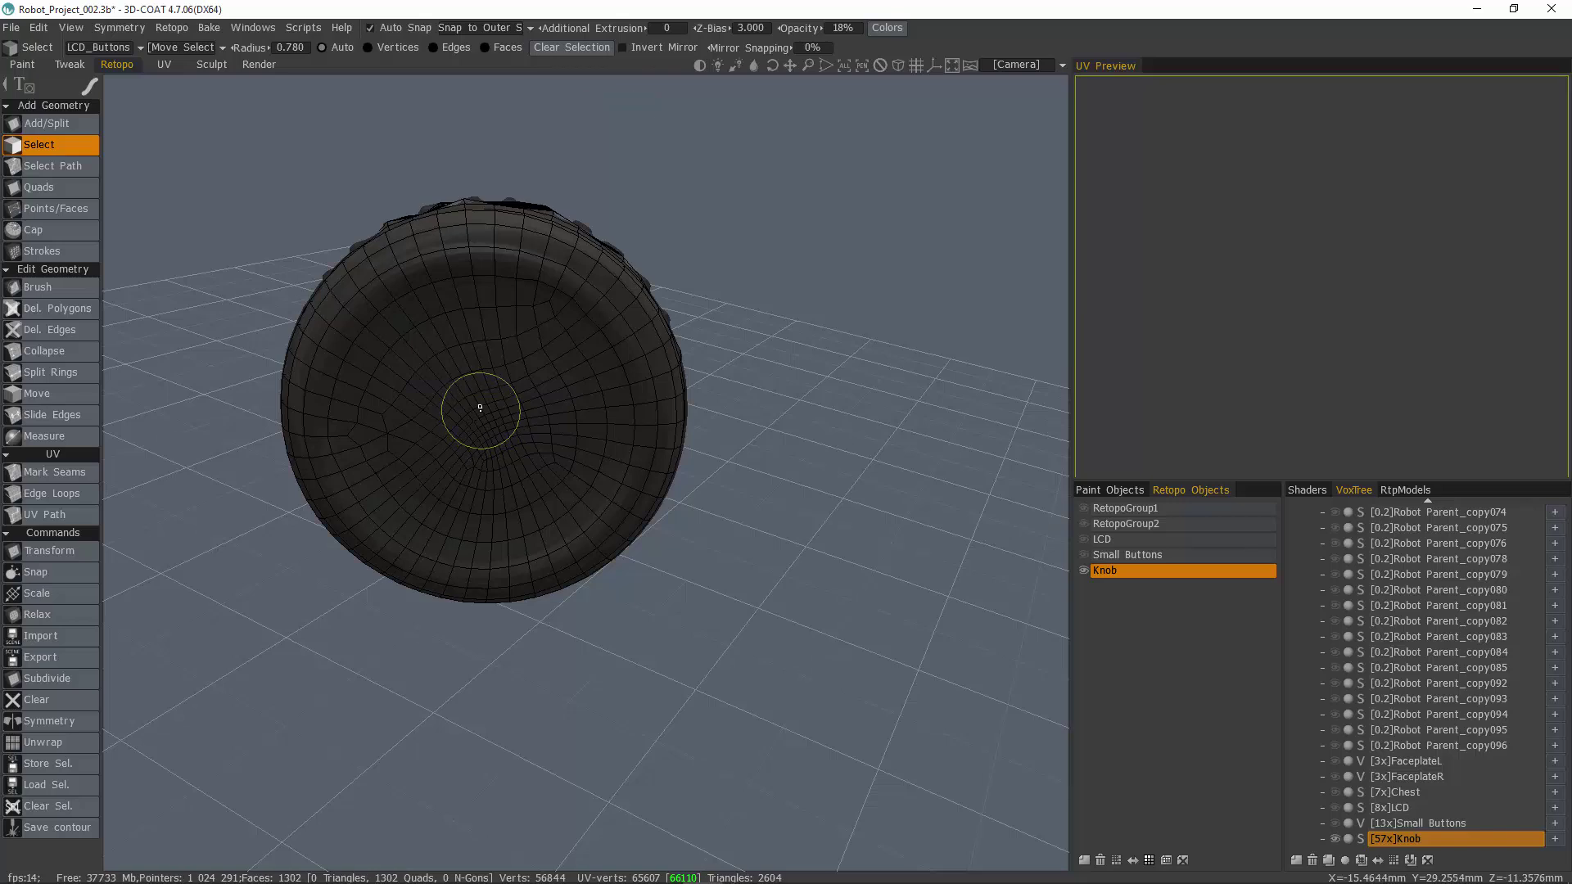
pyautogui.click(499, 46)
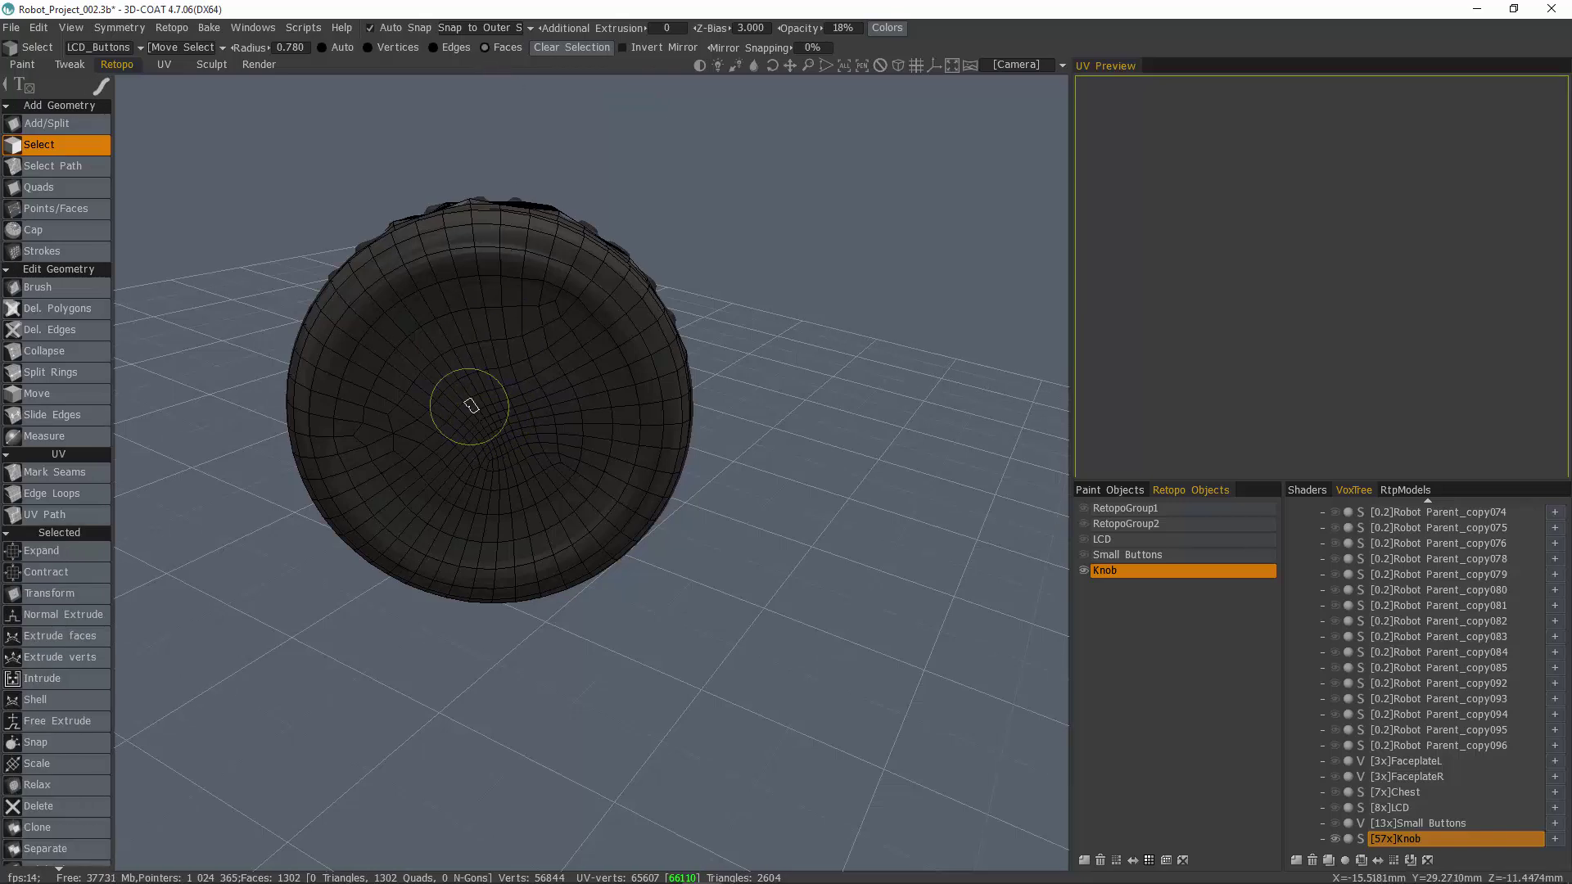
pyautogui.moveTo(467, 404)
pyautogui.mouseDown()
pyautogui.moveTo(508, 471)
pyautogui.moveTo(477, 365)
pyautogui.moveTo(525, 347)
pyautogui.moveTo(466, 350)
pyautogui.moveTo(424, 393)
pyautogui.moveTo(411, 454)
pyautogui.moveTo(398, 423)
pyautogui.moveTo(447, 491)
pyautogui.moveTo(512, 515)
pyautogui.moveTo(561, 463)
pyautogui.mouseUp()
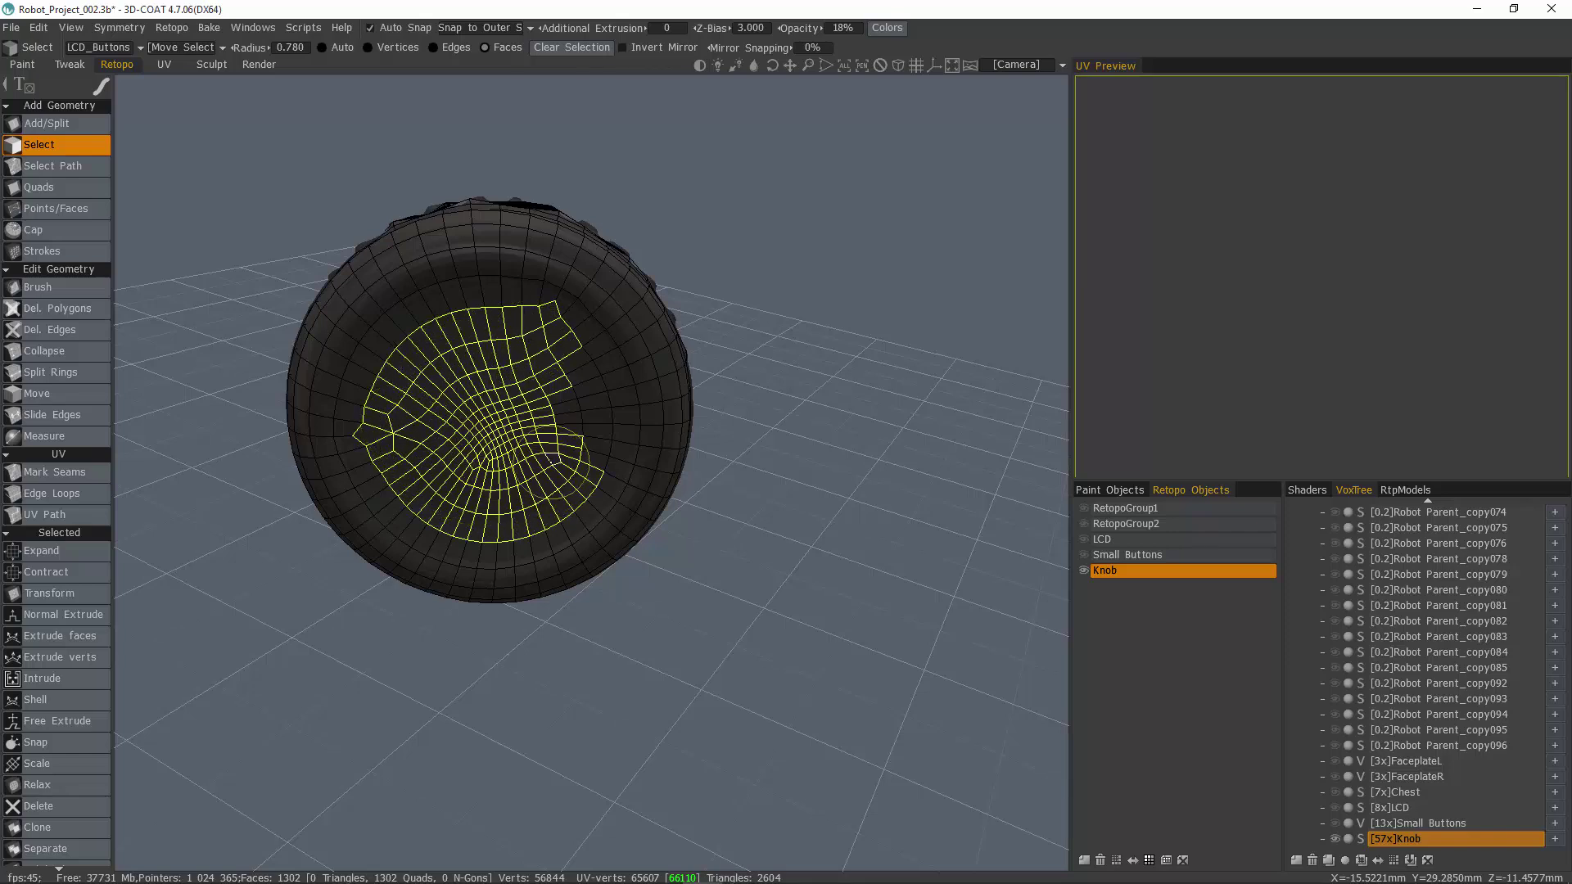
pyautogui.moveTo(549, 393)
pyautogui.mouseDown()
pyautogui.moveTo(573, 393)
pyautogui.moveTo(577, 425)
pyautogui.moveTo(557, 458)
pyautogui.mouseUp()
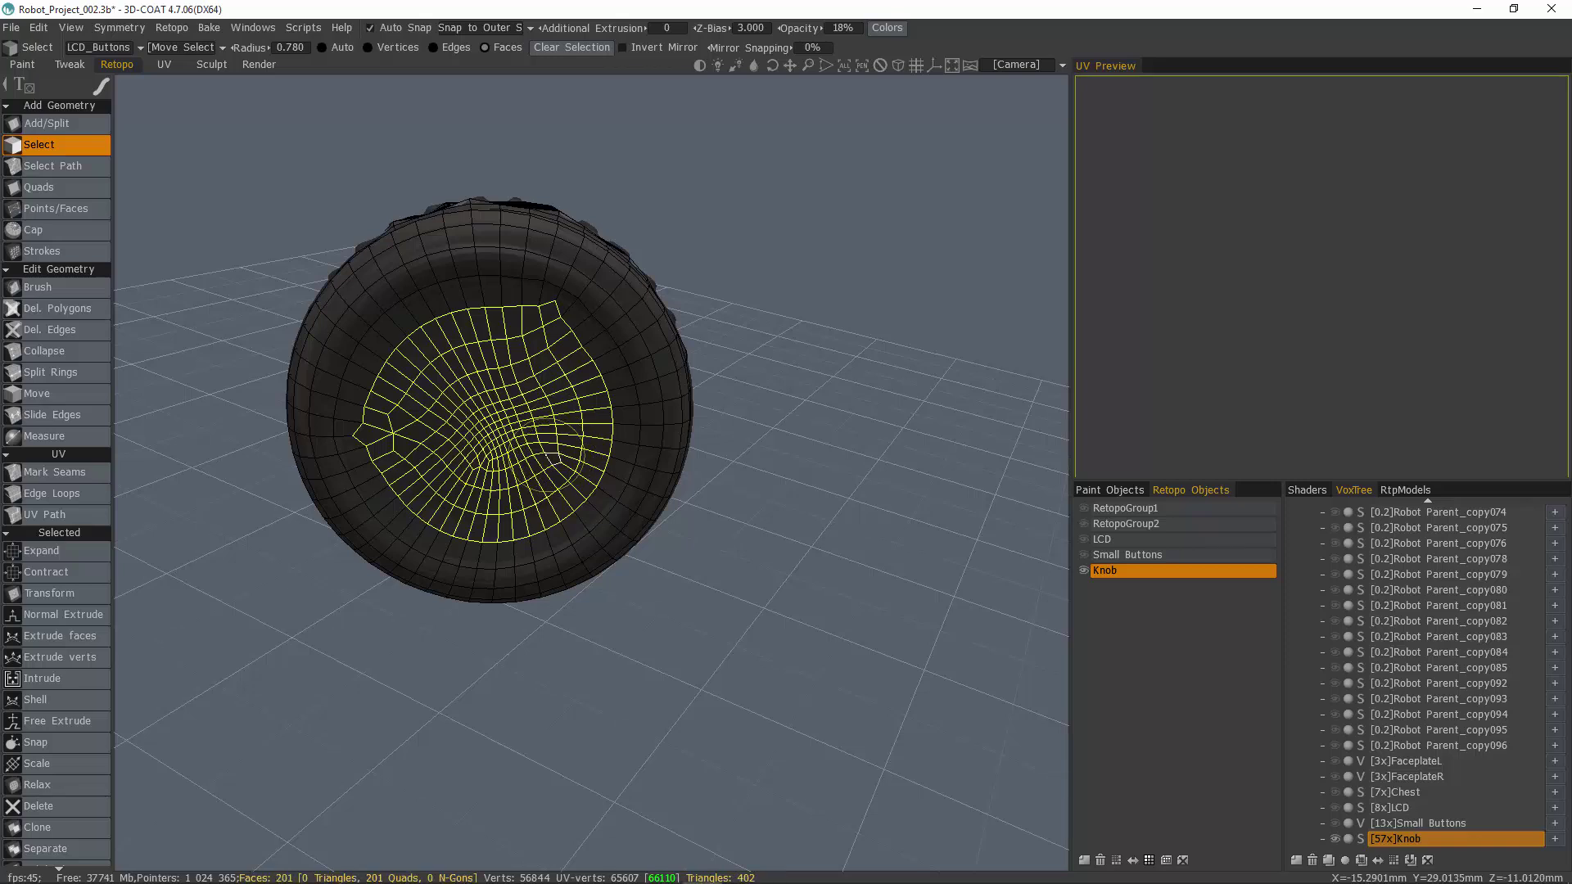
pyautogui.press('Delete')
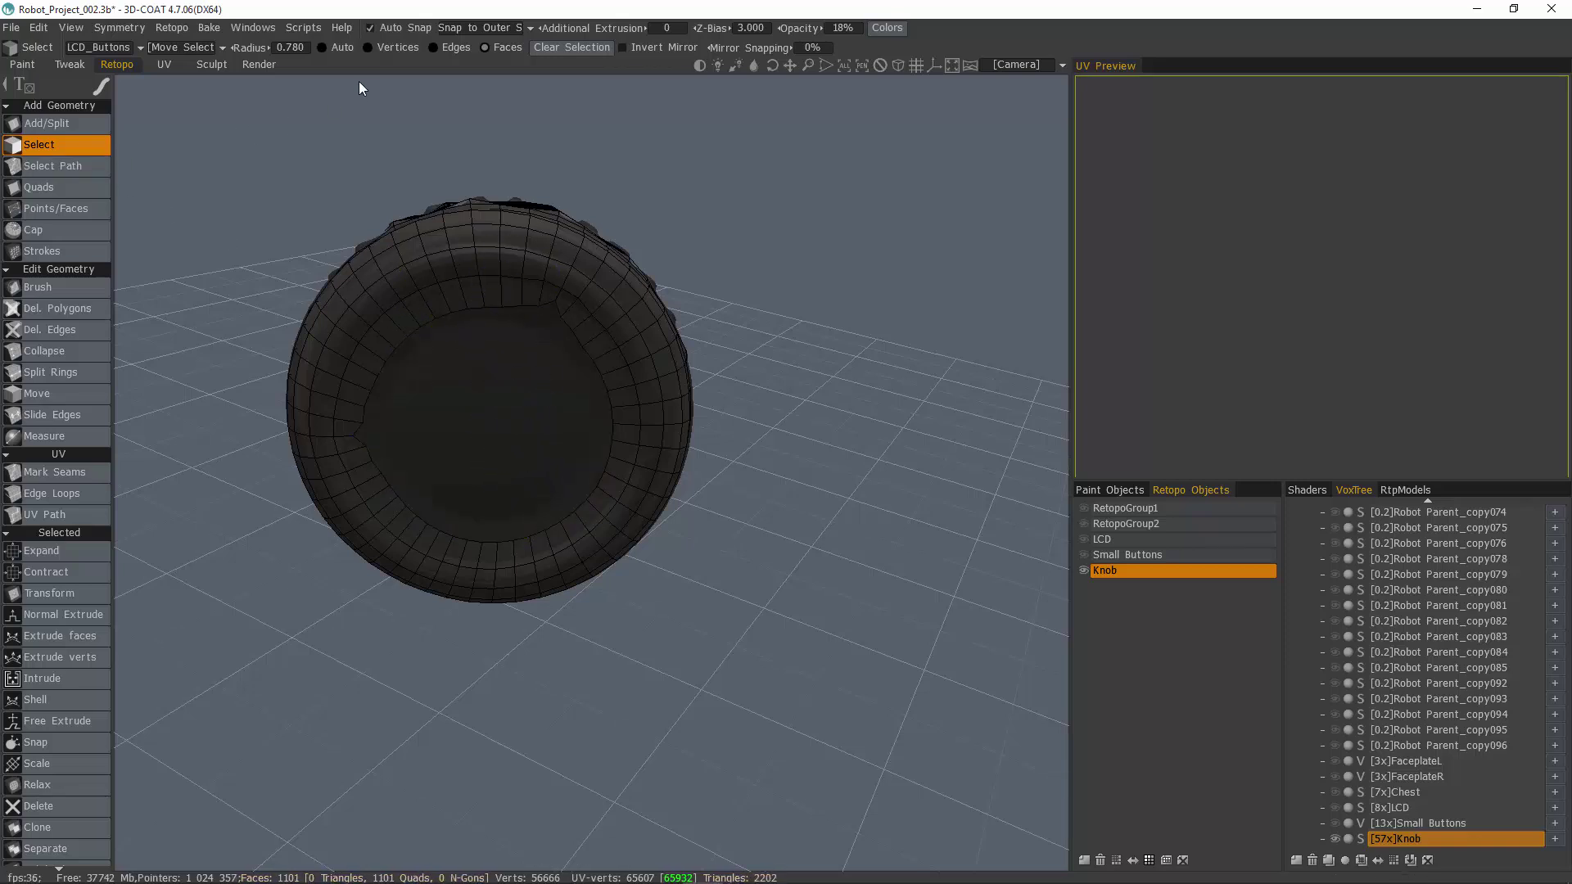
# Select the edge loop bordering the knob's front hole with a 0.047 selection radius and relax it four times
pyautogui.click(432, 47)
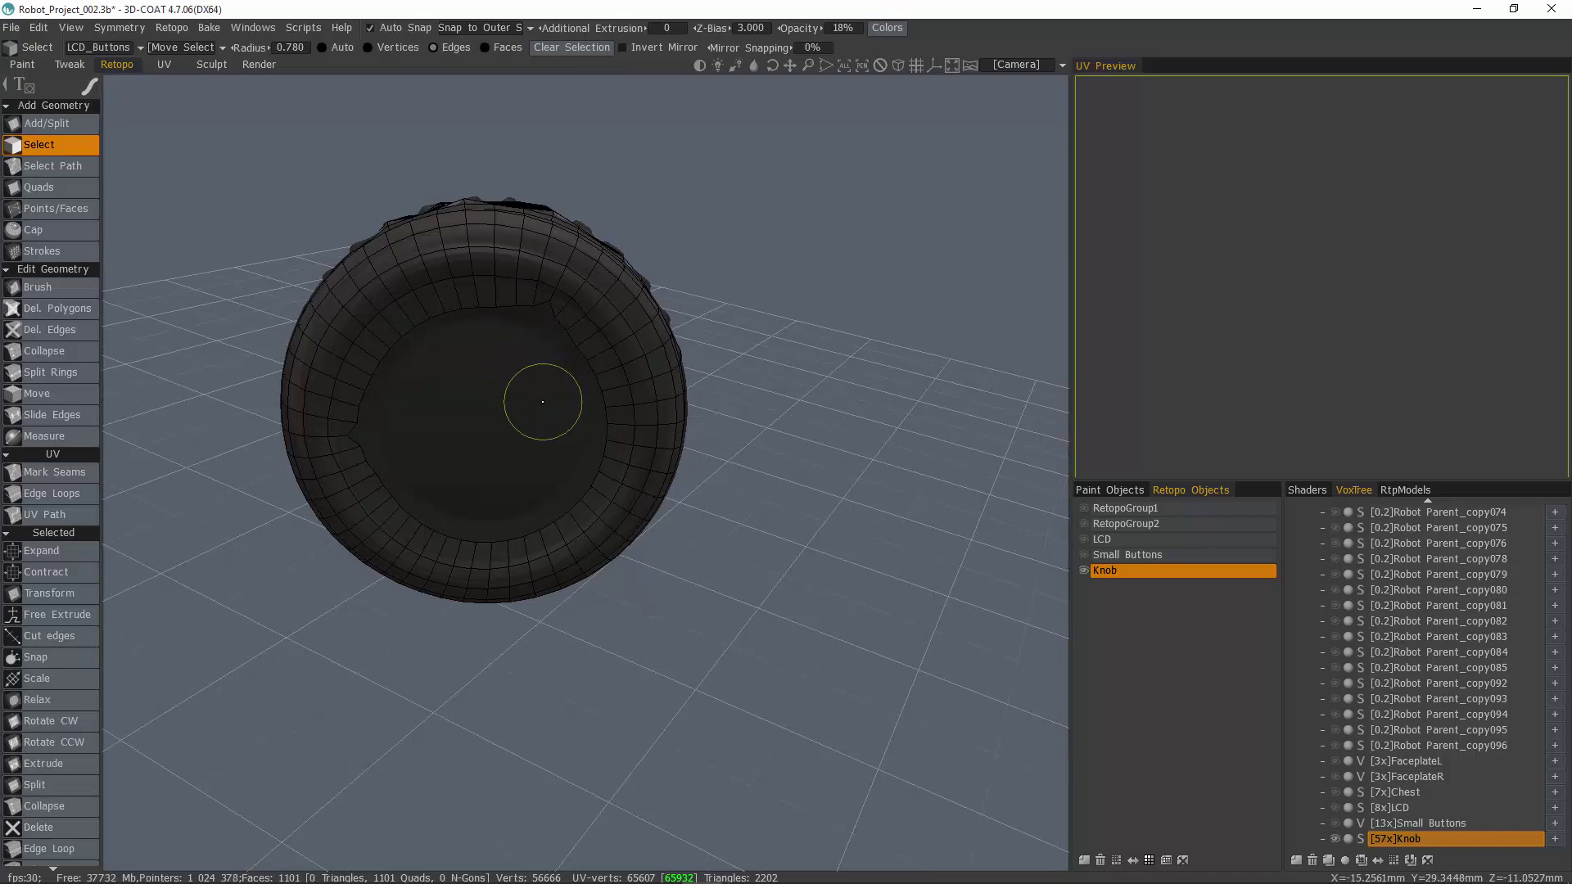
pyautogui.moveTo(543, 402); pyautogui.dragTo(509, 406, button='right')
pyautogui.click(506, 306)
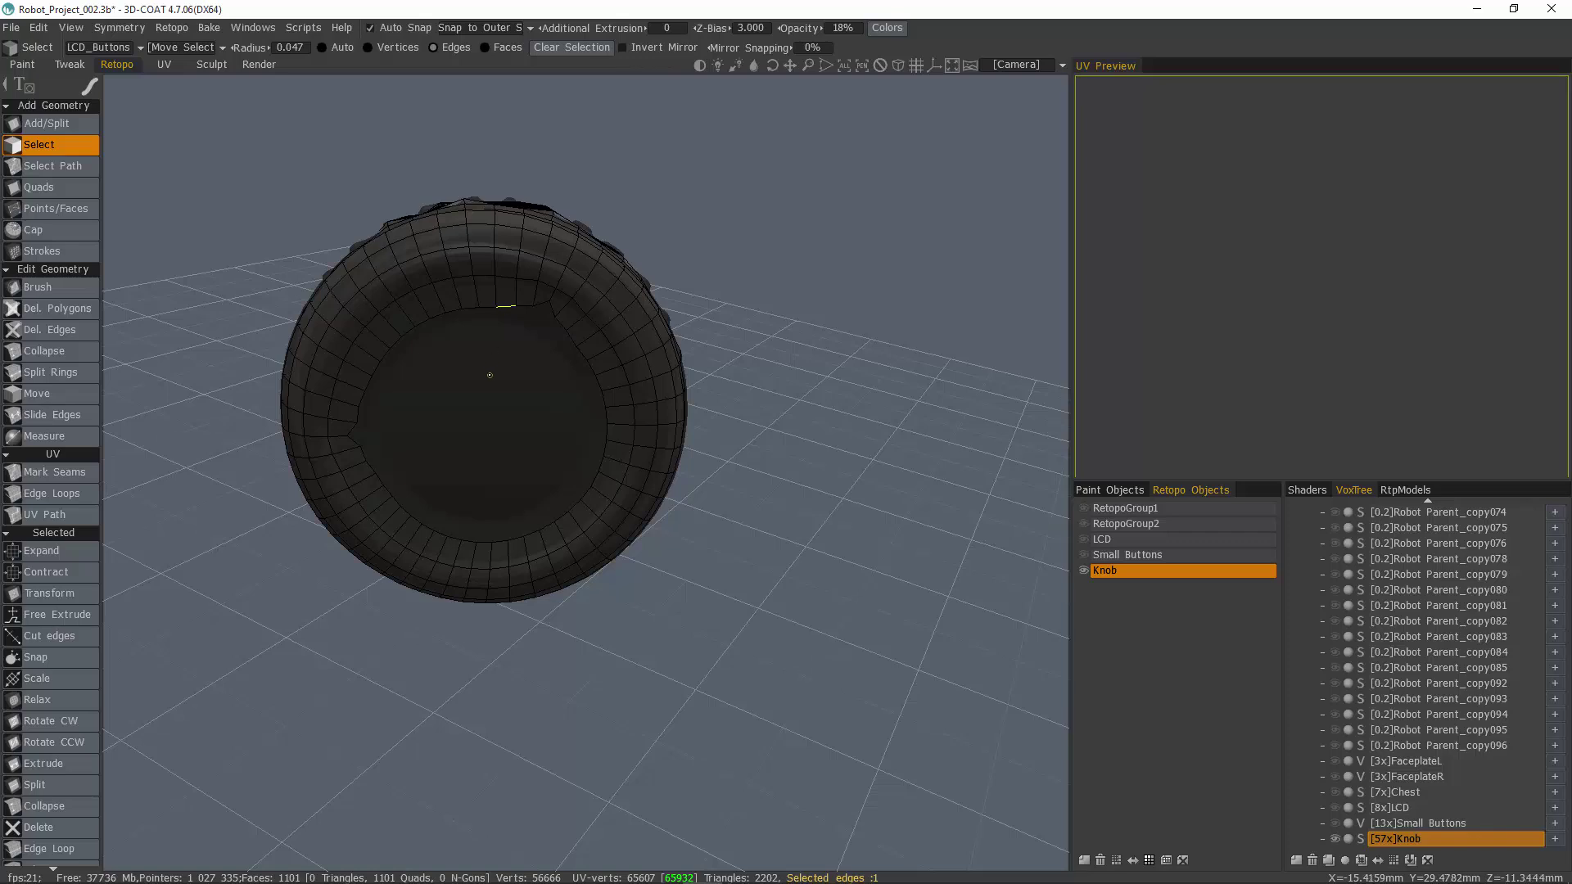
pyautogui.click(57, 851)
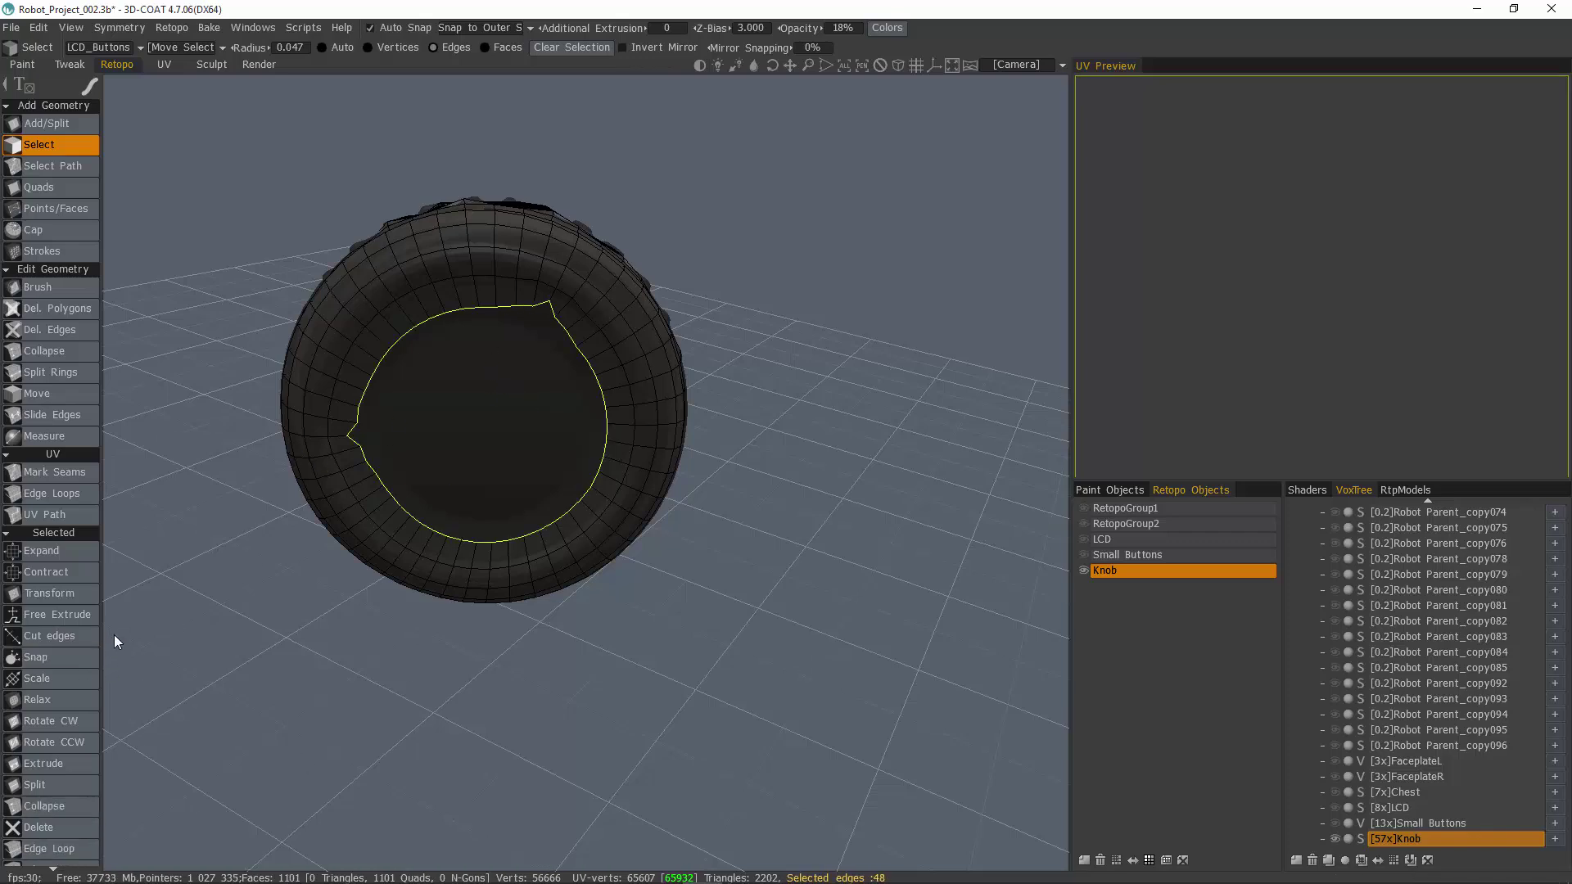
pyautogui.click(67, 700)
pyautogui.click(65, 700)
pyautogui.click(66, 700)
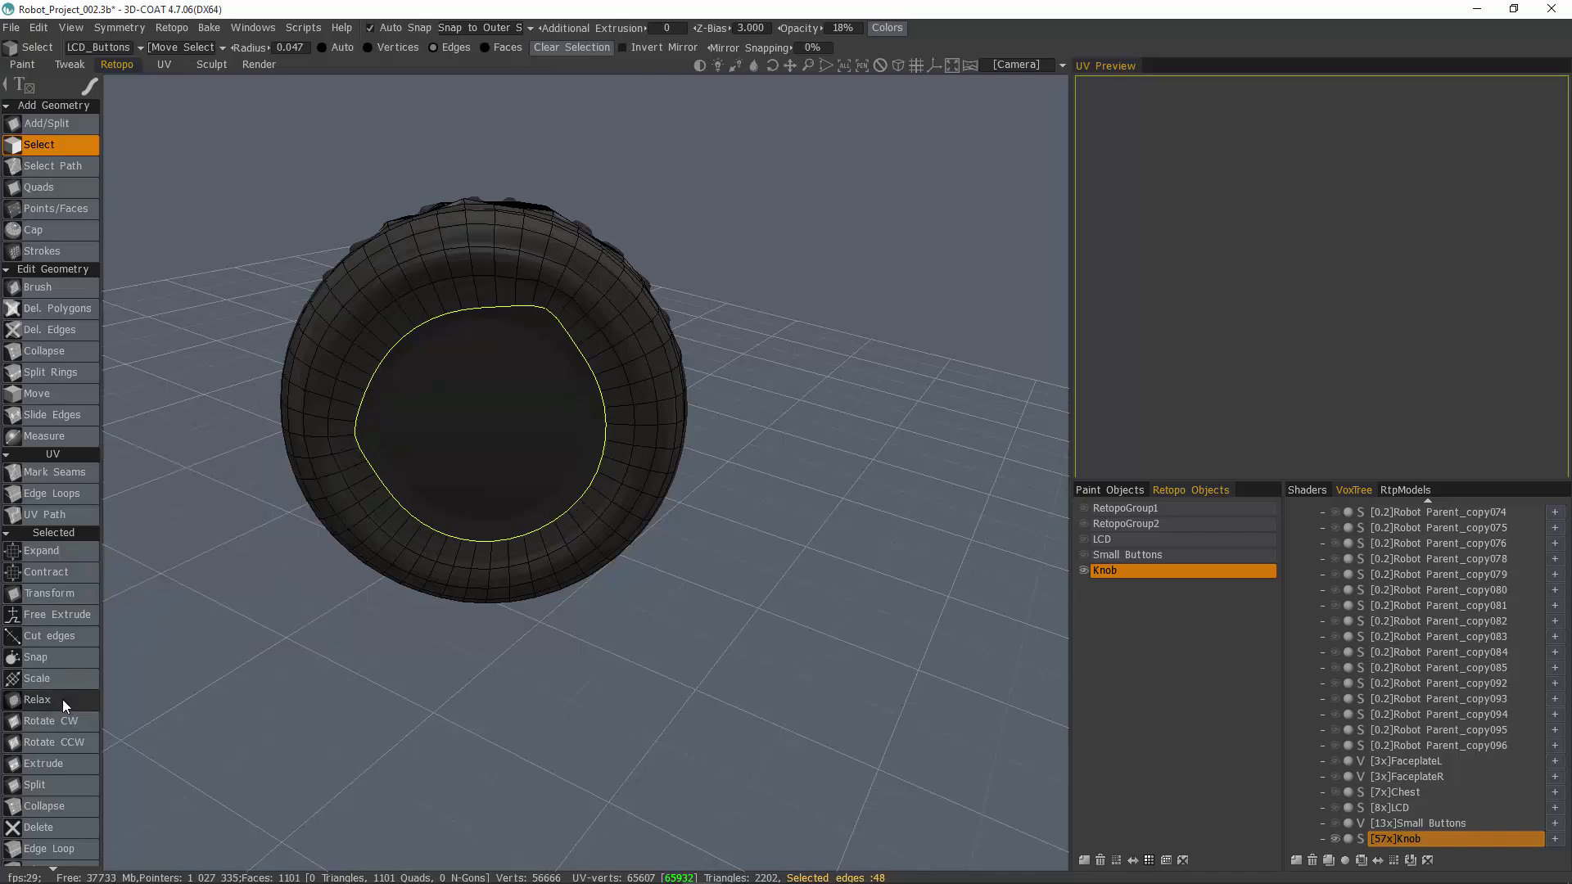
pyautogui.click(65, 700)
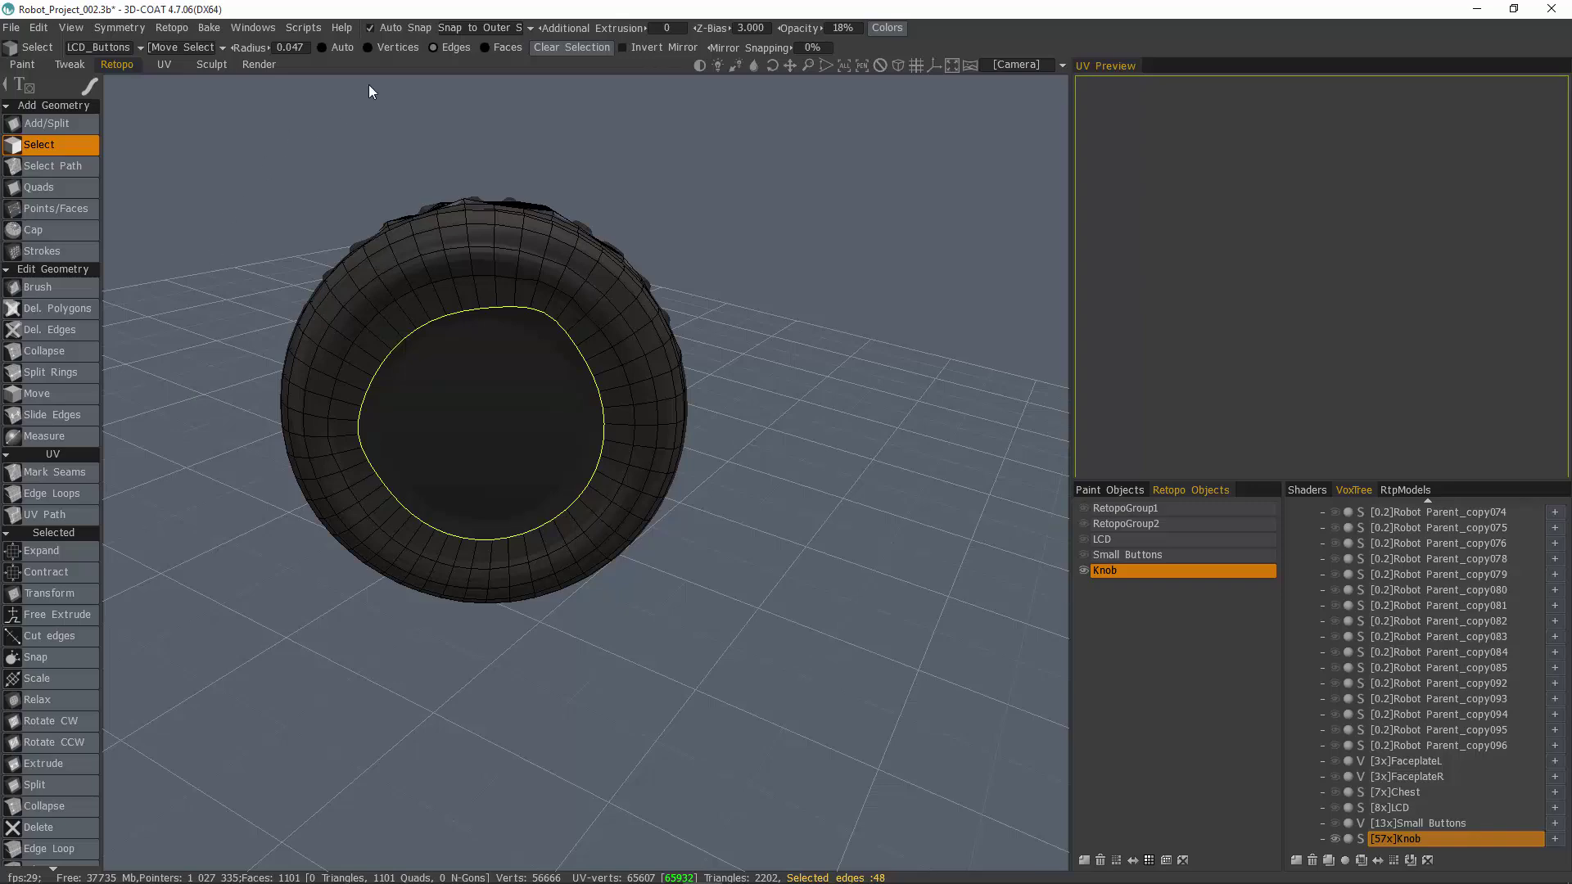
# Convert the edge selection around the knob's front hole to vertices and relax those vertices five times
pyautogui.click(372, 47)
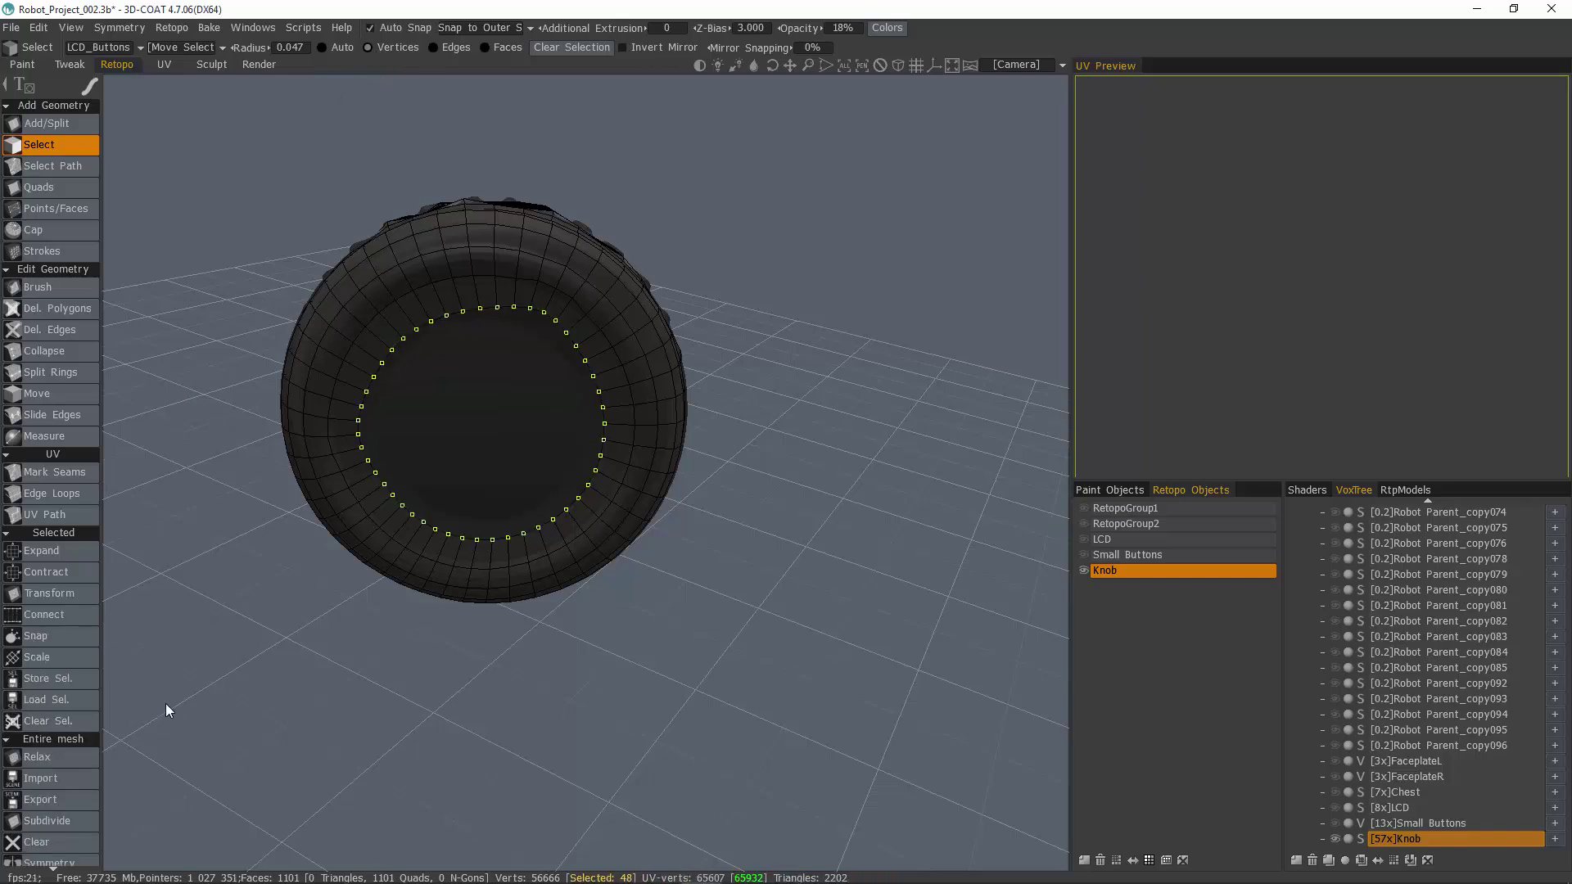
pyautogui.click(56, 701)
pyautogui.click(58, 701)
pyautogui.click(63, 703)
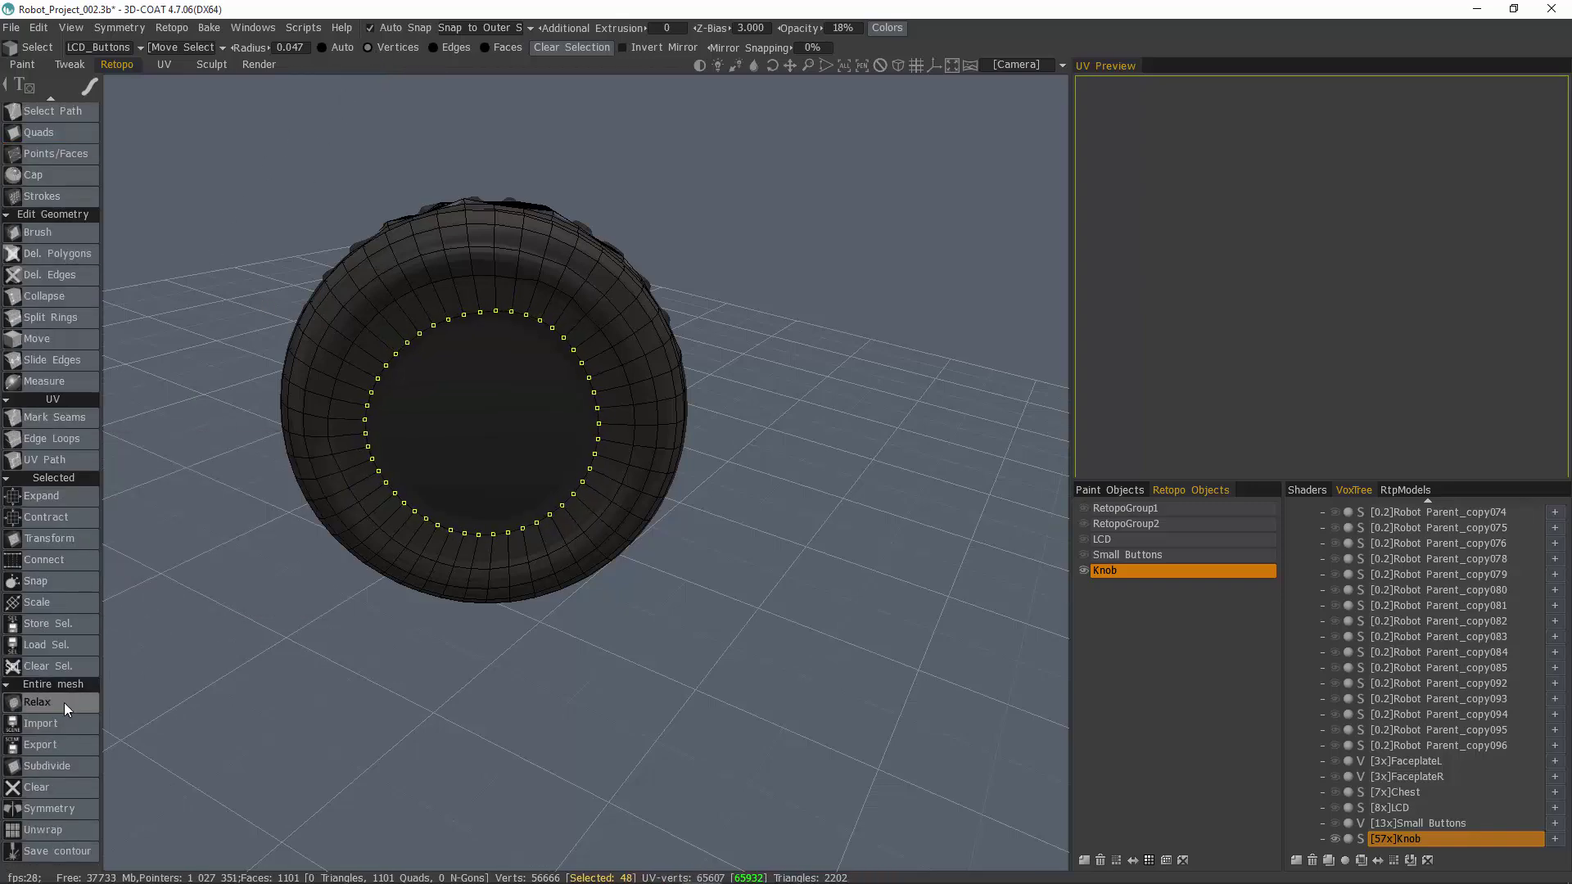
pyautogui.click(67, 701)
pyautogui.click(68, 701)
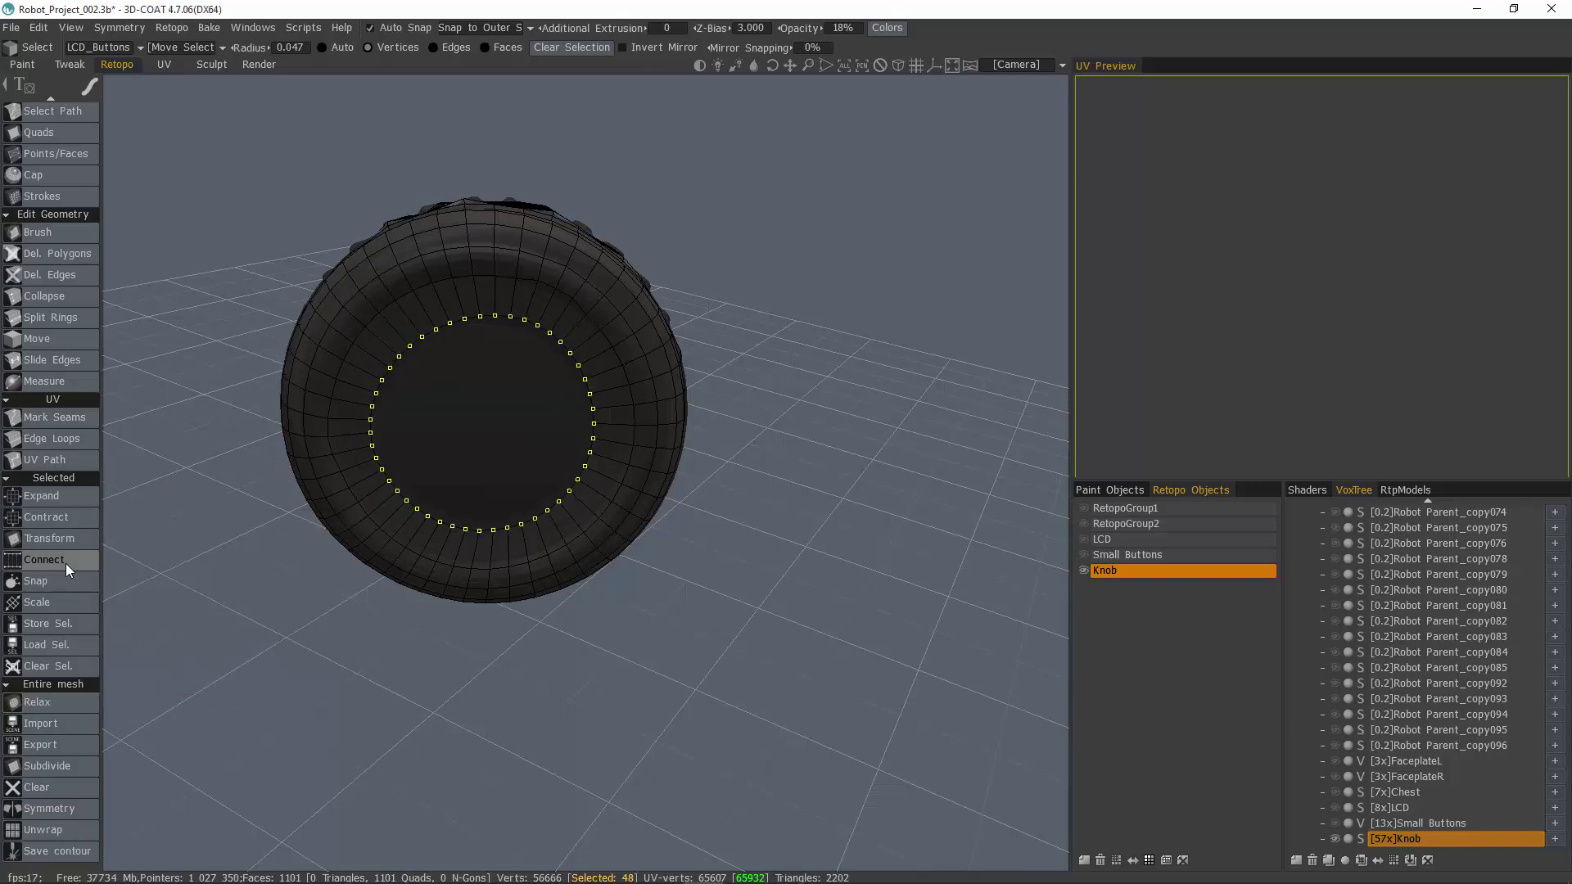
# Expand the vertex selection by one ring around the knob's front hole and relax both rings nine times
pyautogui.click(64, 499)
pyautogui.click(62, 702)
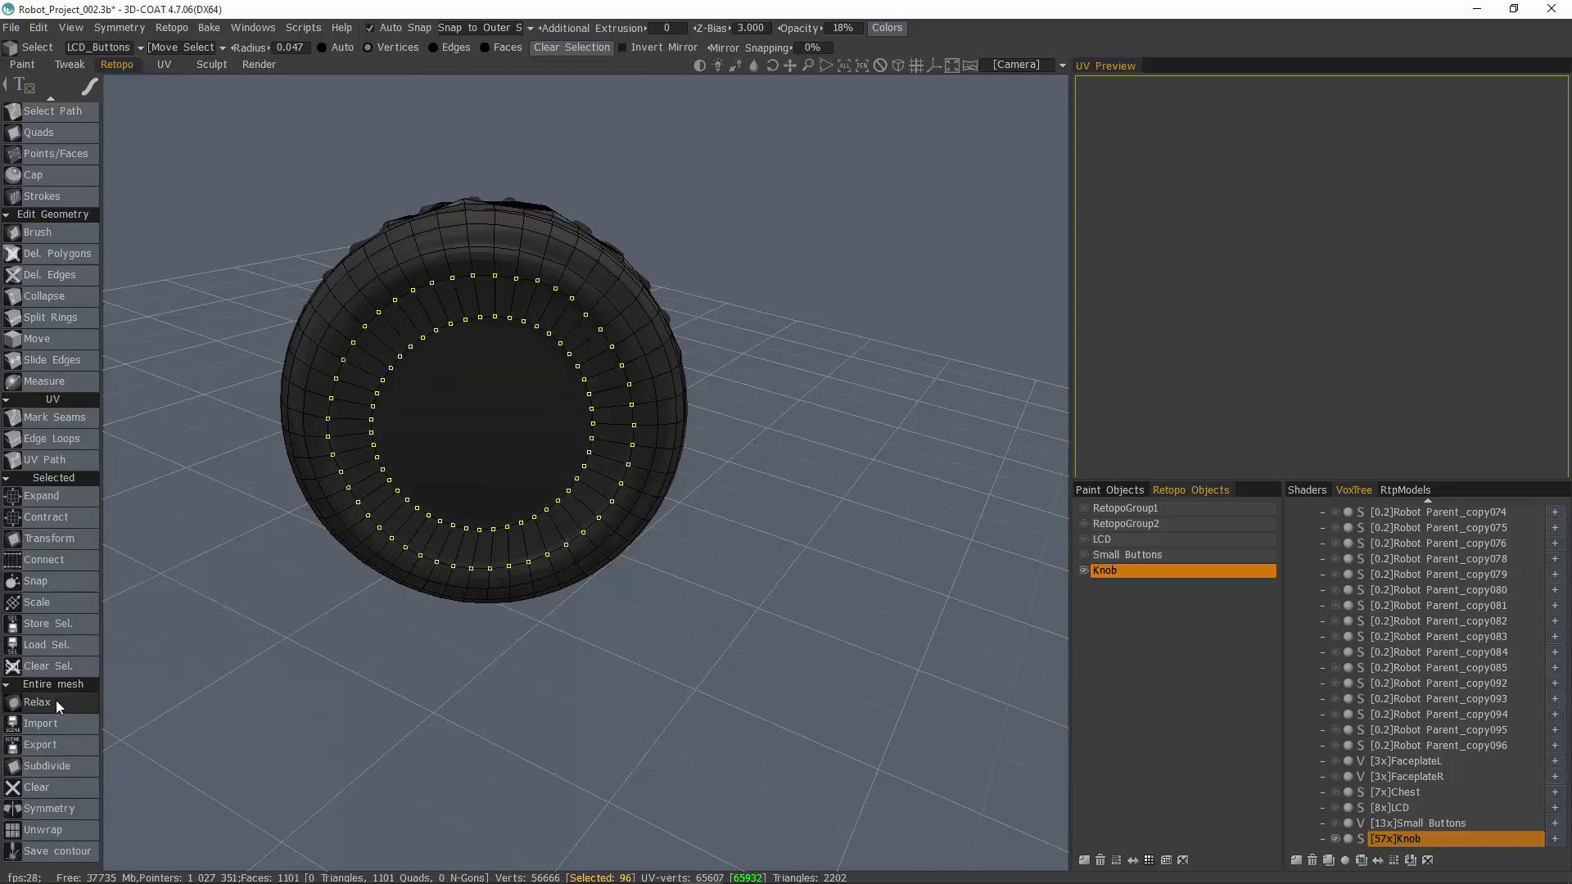
pyautogui.click(56, 698)
pyautogui.click(56, 695)
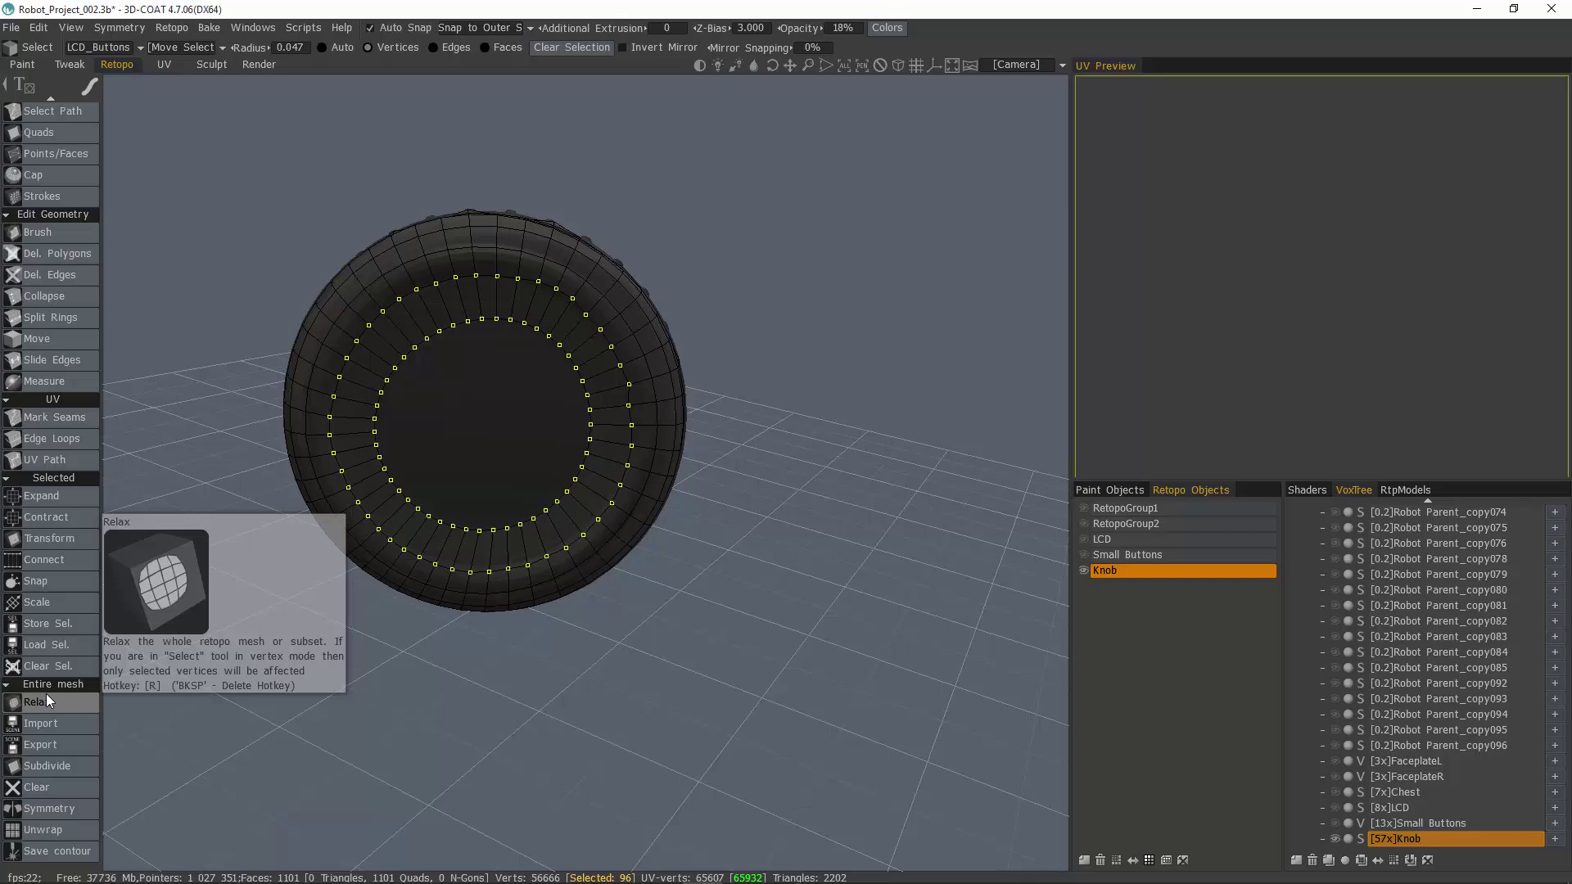
pyautogui.click(58, 700)
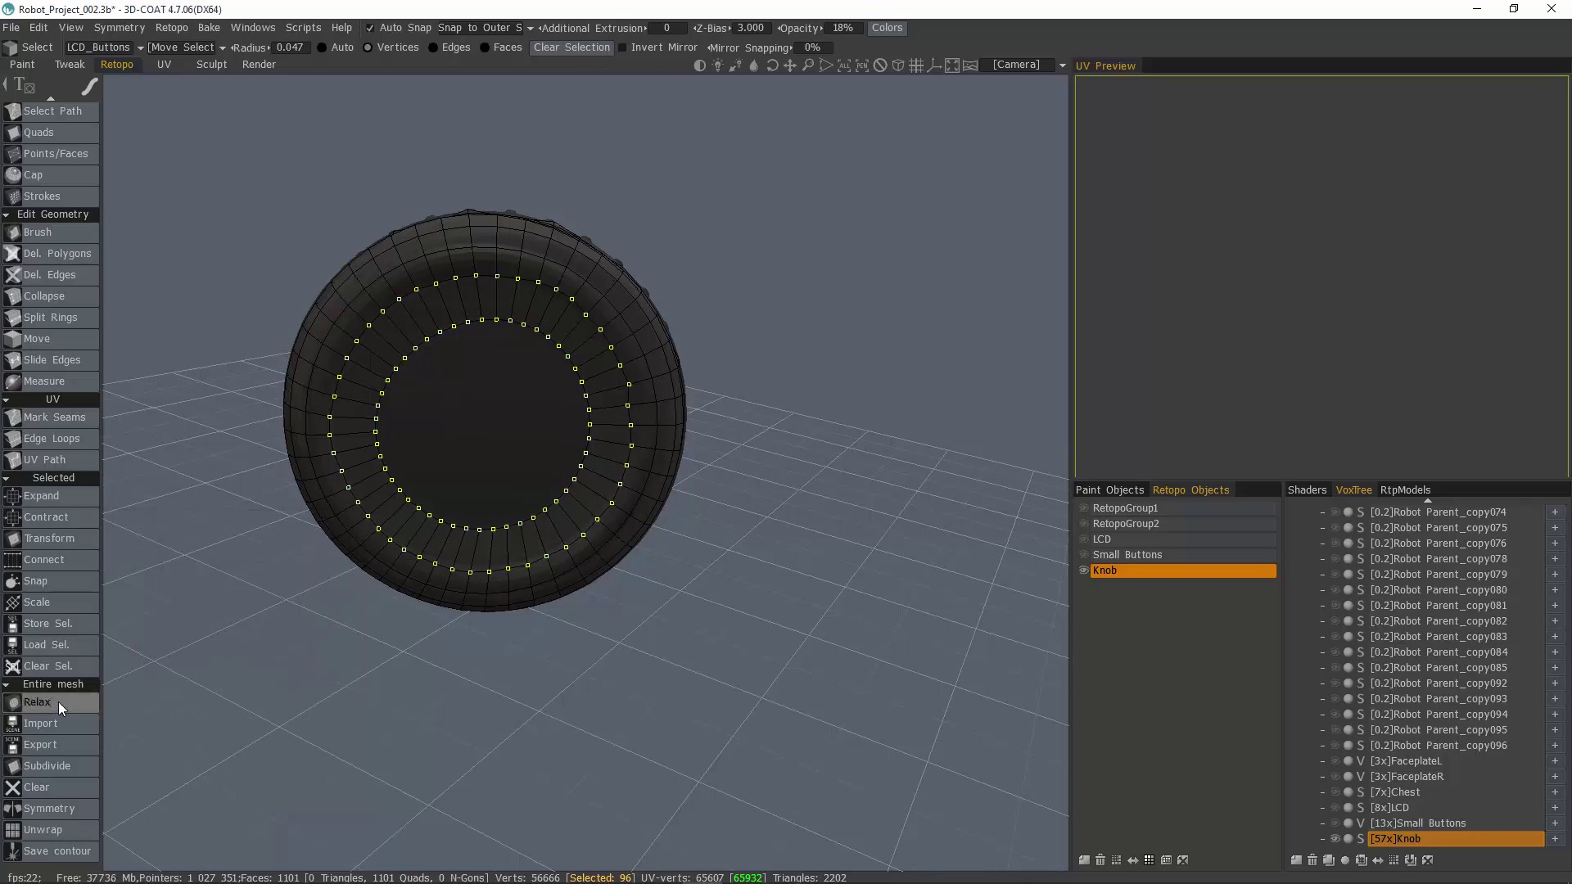
pyautogui.click(52, 699)
pyautogui.click(54, 695)
pyautogui.click(58, 699)
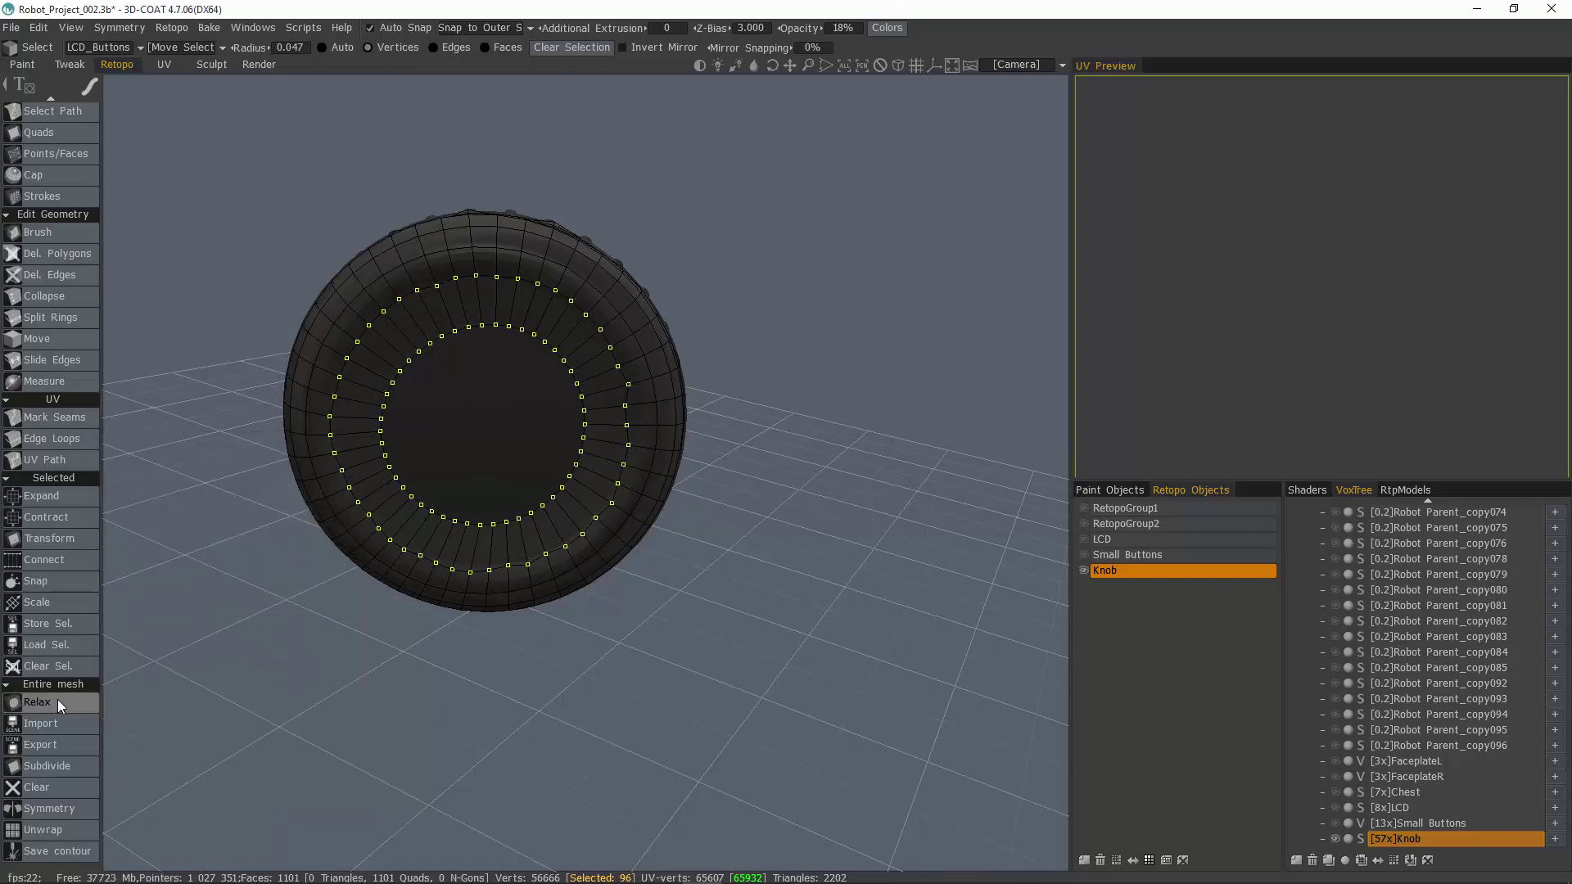
pyautogui.click(58, 698)
pyautogui.click(60, 696)
pyautogui.moveTo(272, 506); pyautogui.dragTo(198, 577)
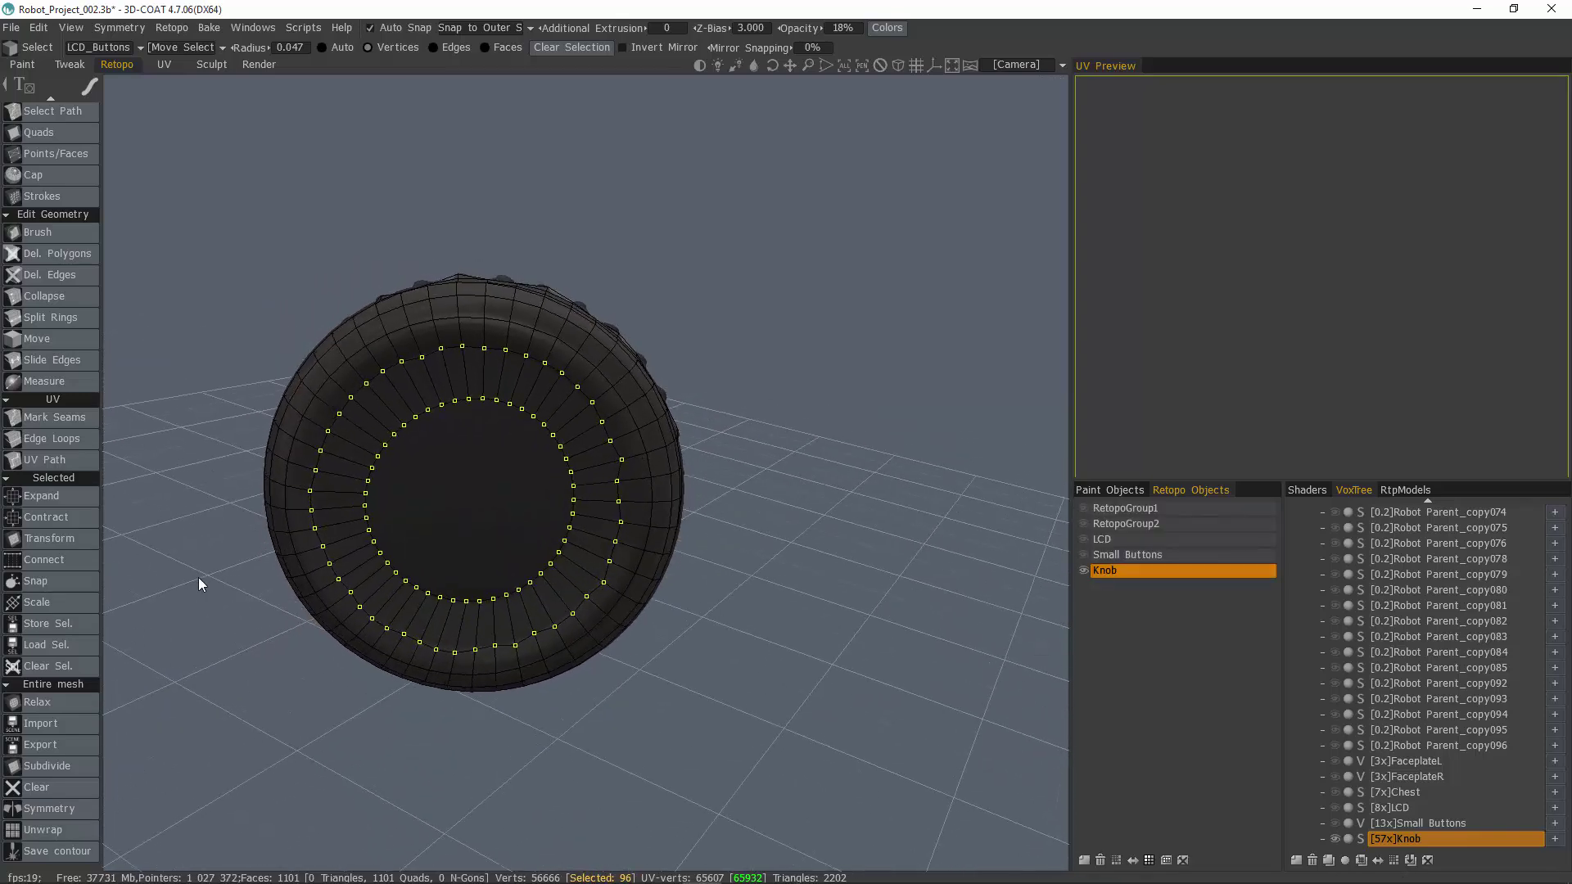
# Clear the selection, select the edge loop one ring outside the knob's front hole, and relax it until it is smooth
pyautogui.press('Escape')
pyautogui.moveTo(267, 319); pyautogui.dragTo(247, 219)
pyautogui.moveTo(262, 391); pyautogui.dragTo(413, 340)
pyautogui.scroll(2, 62, 260)
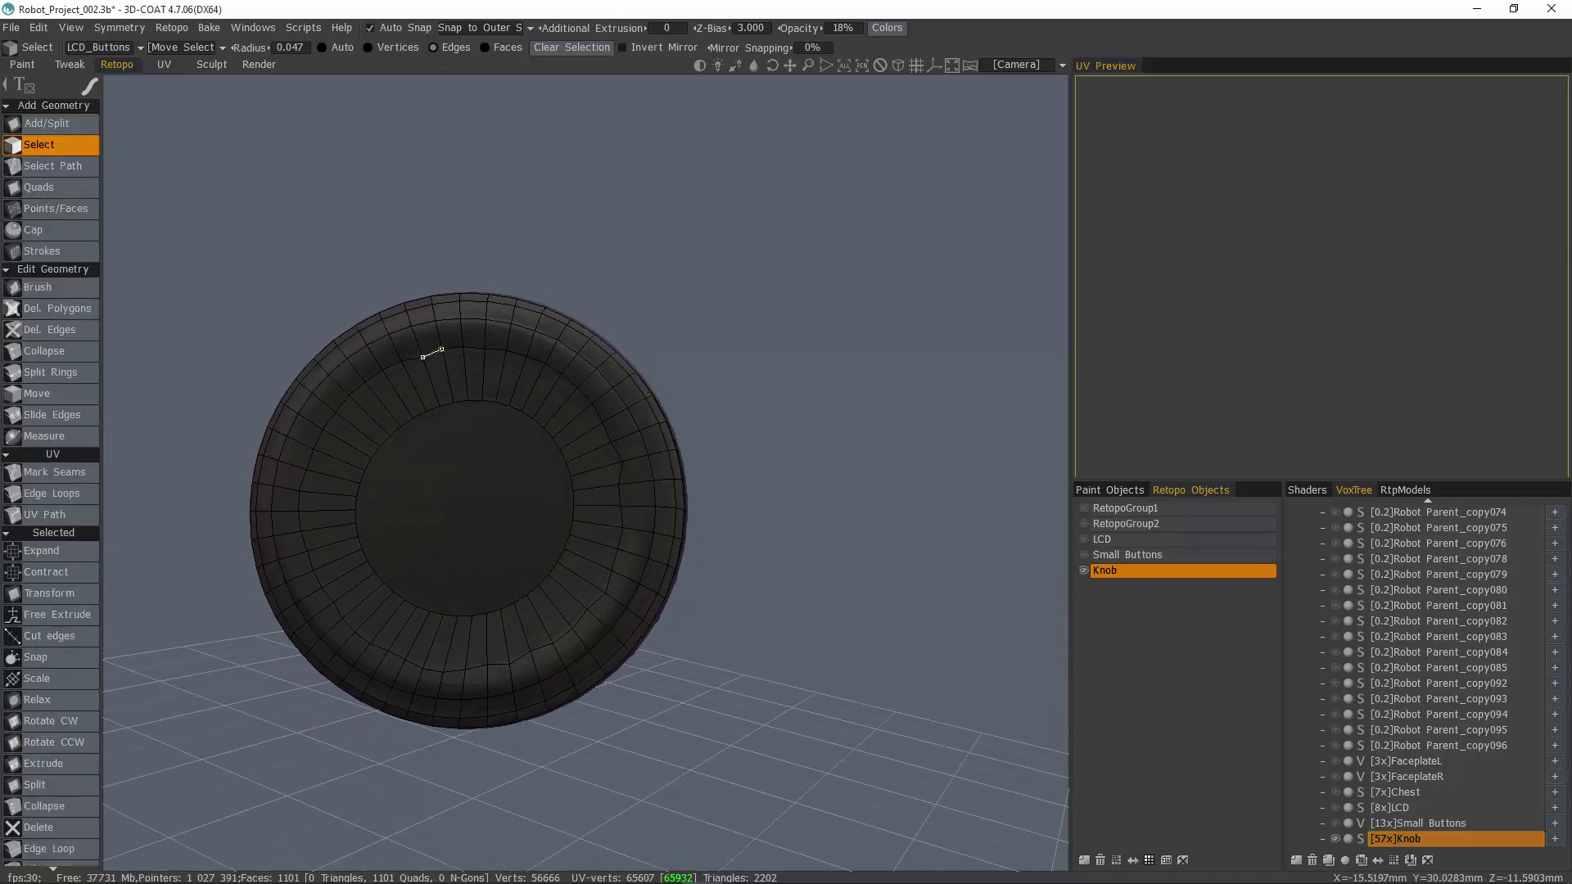
pyautogui.click(433, 354)
pyautogui.press('l')
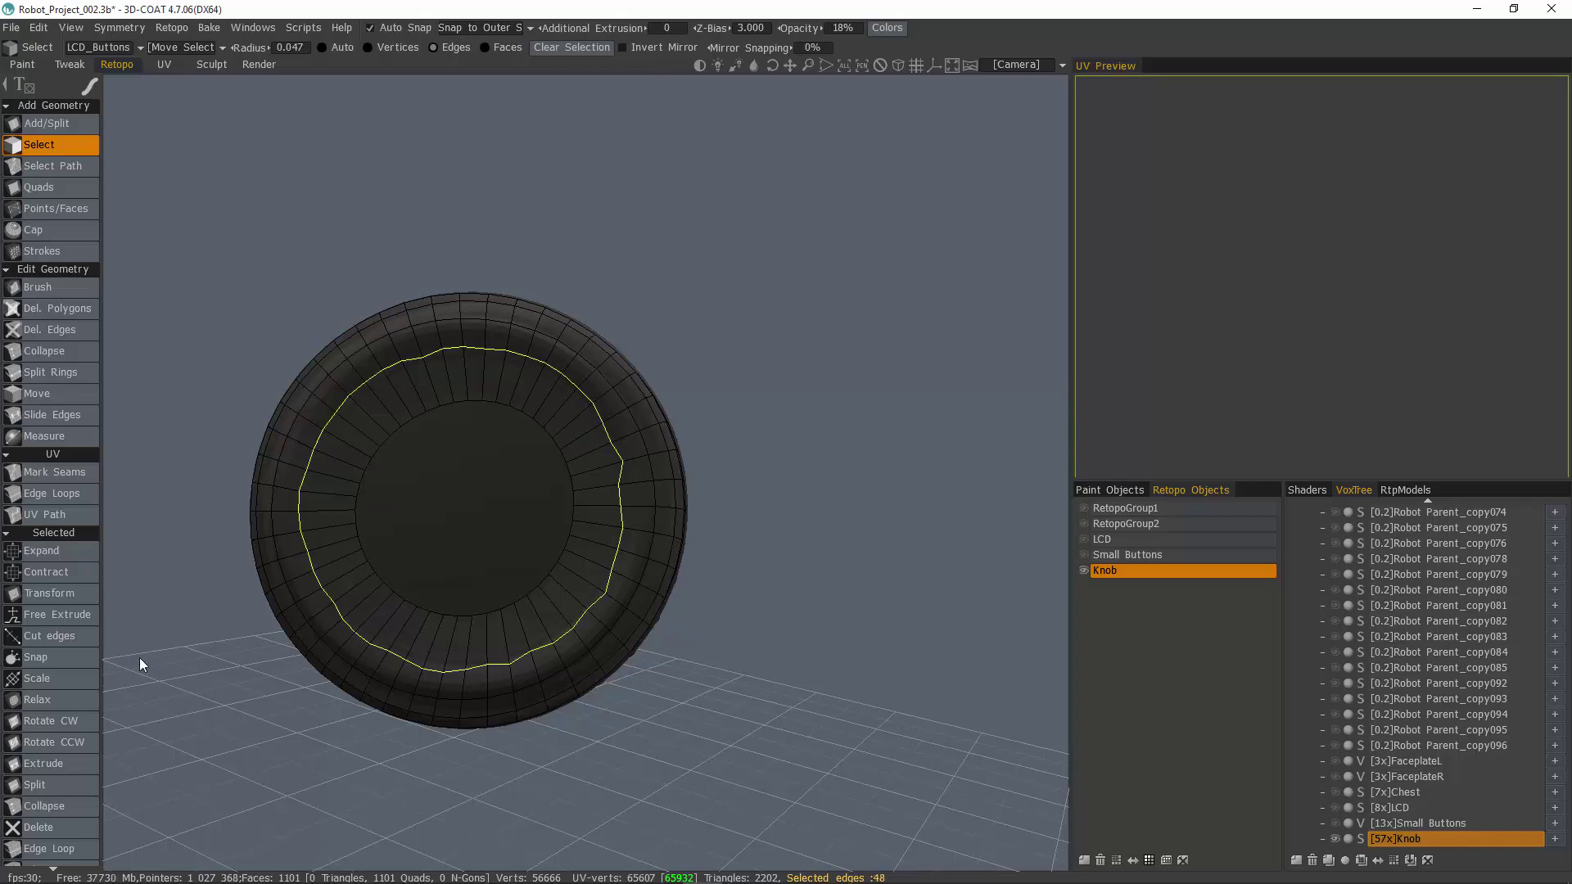
pyautogui.click(62, 701)
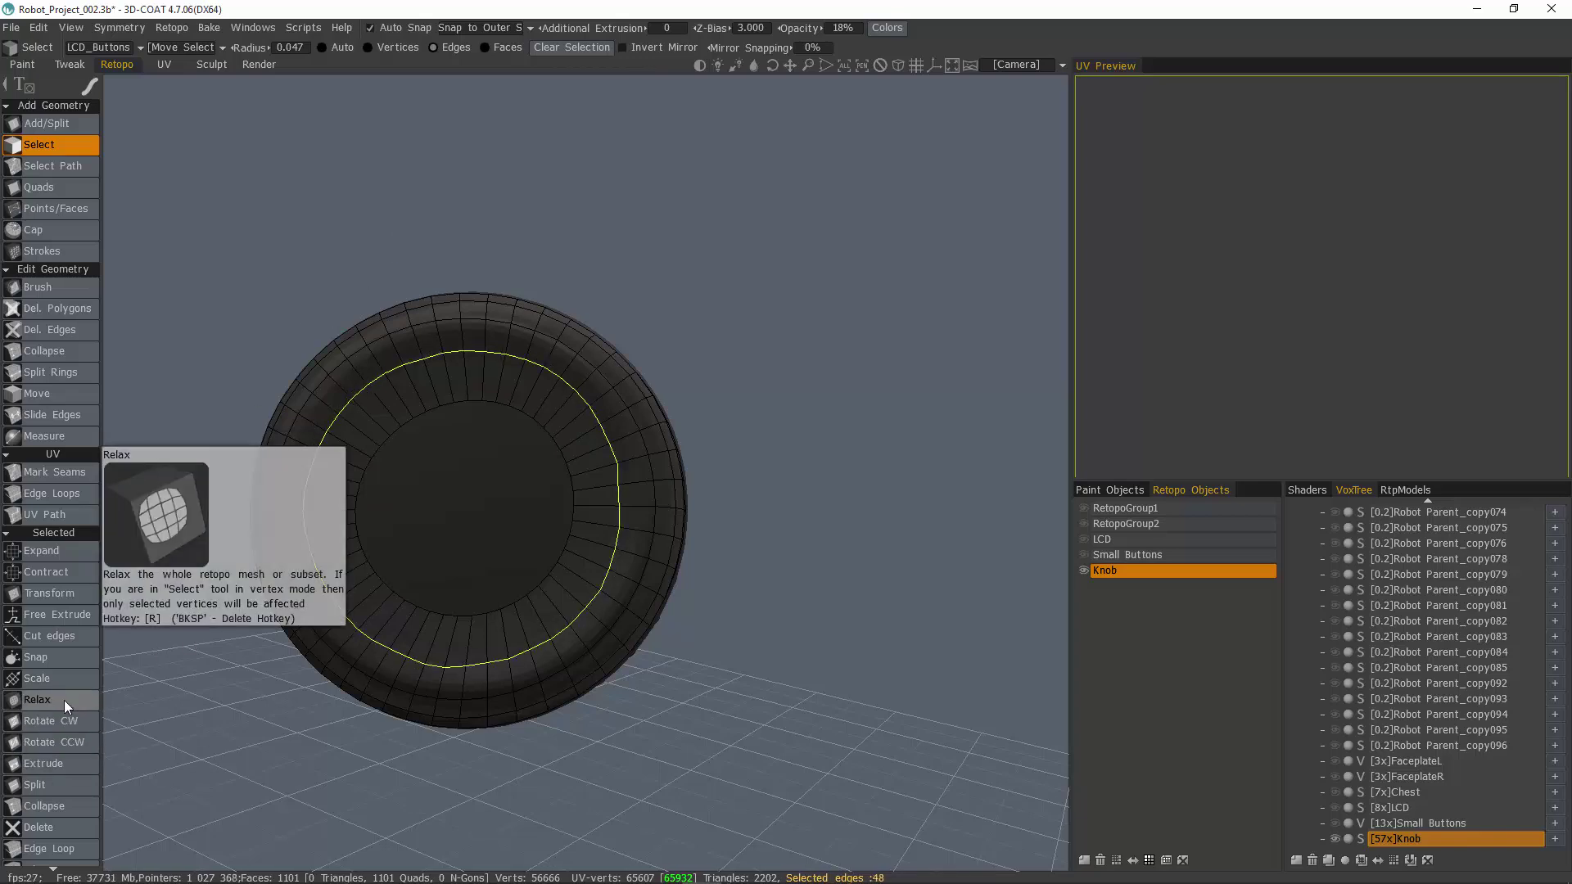
pyautogui.moveTo(109, 615); pyautogui.dragTo(116, 580)
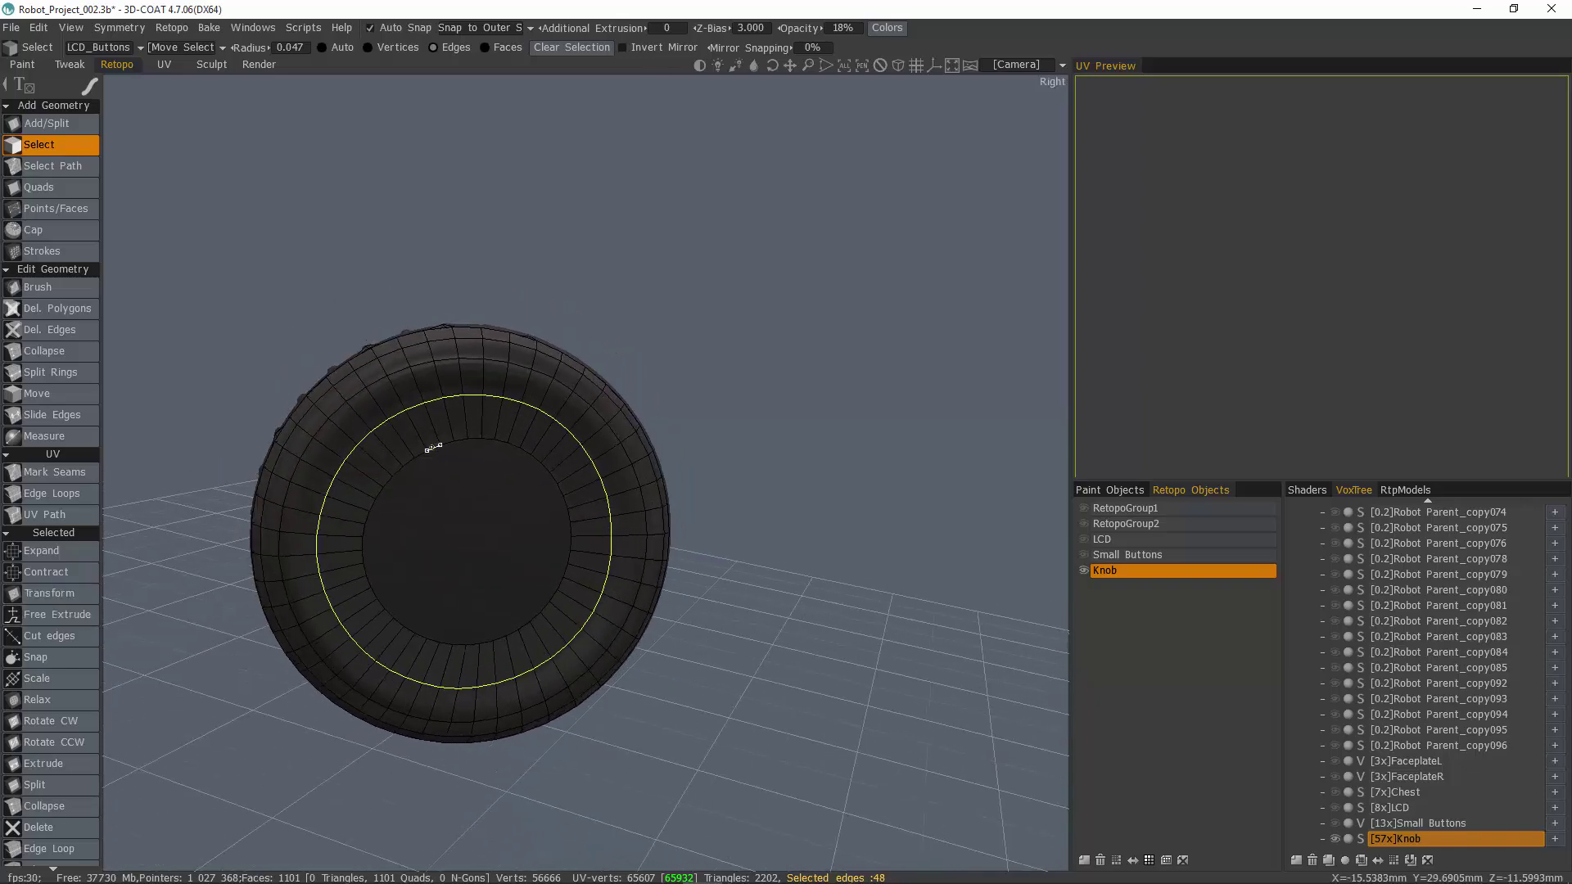
# Select the edge loop bordering the knob's front hole and relax it six times
pyautogui.click(433, 447)
pyautogui.doubleClick(561, 534)
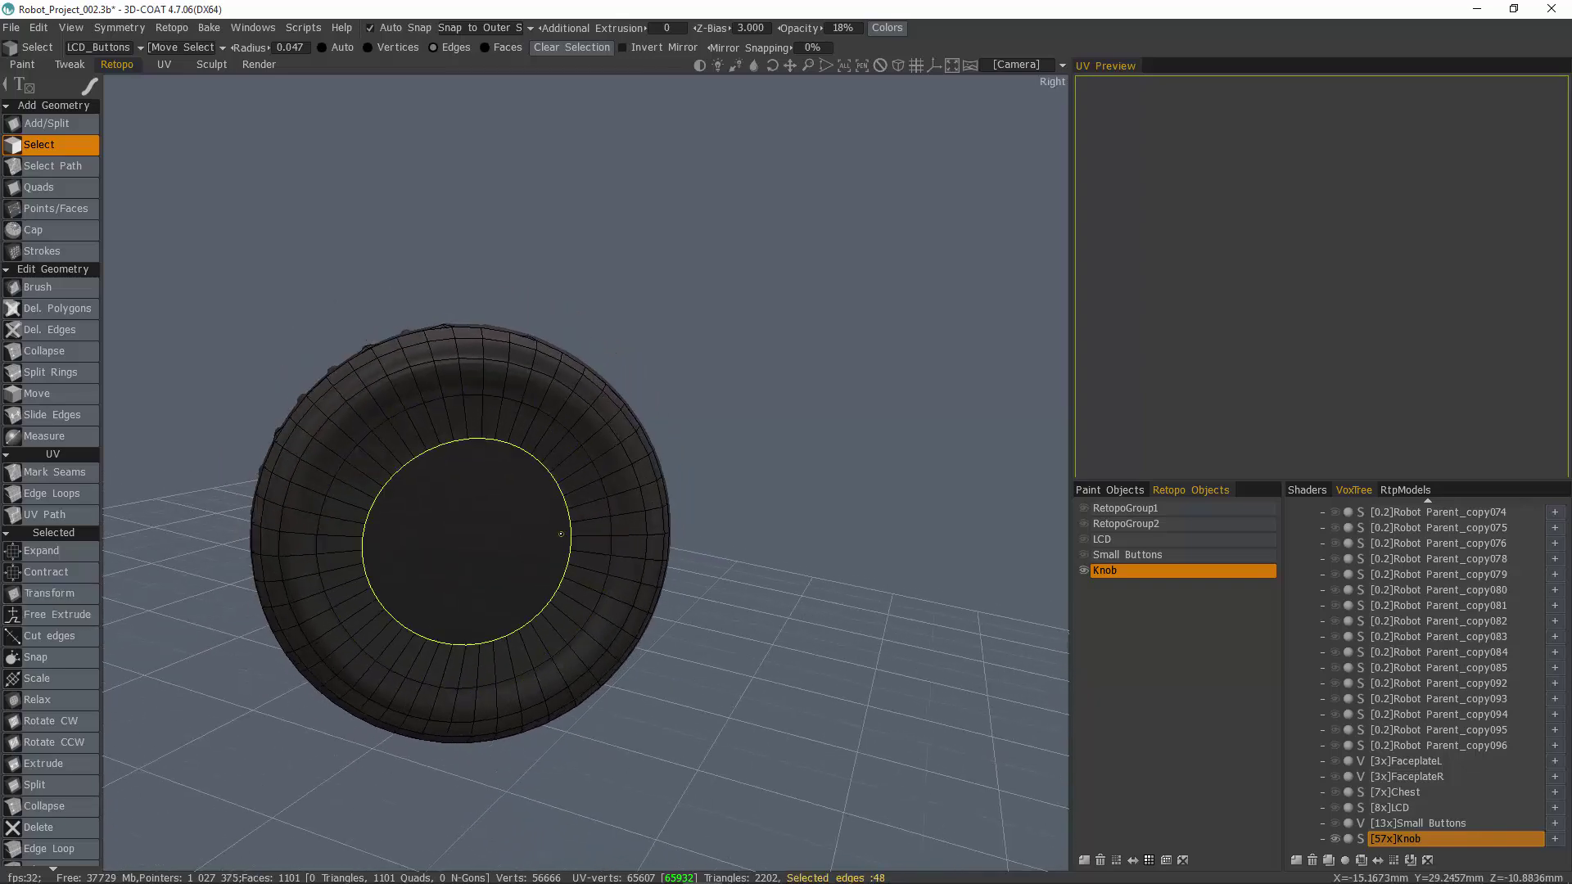
pyautogui.click(67, 700)
pyautogui.click(66, 701)
pyautogui.click(66, 699)
pyautogui.click(70, 700)
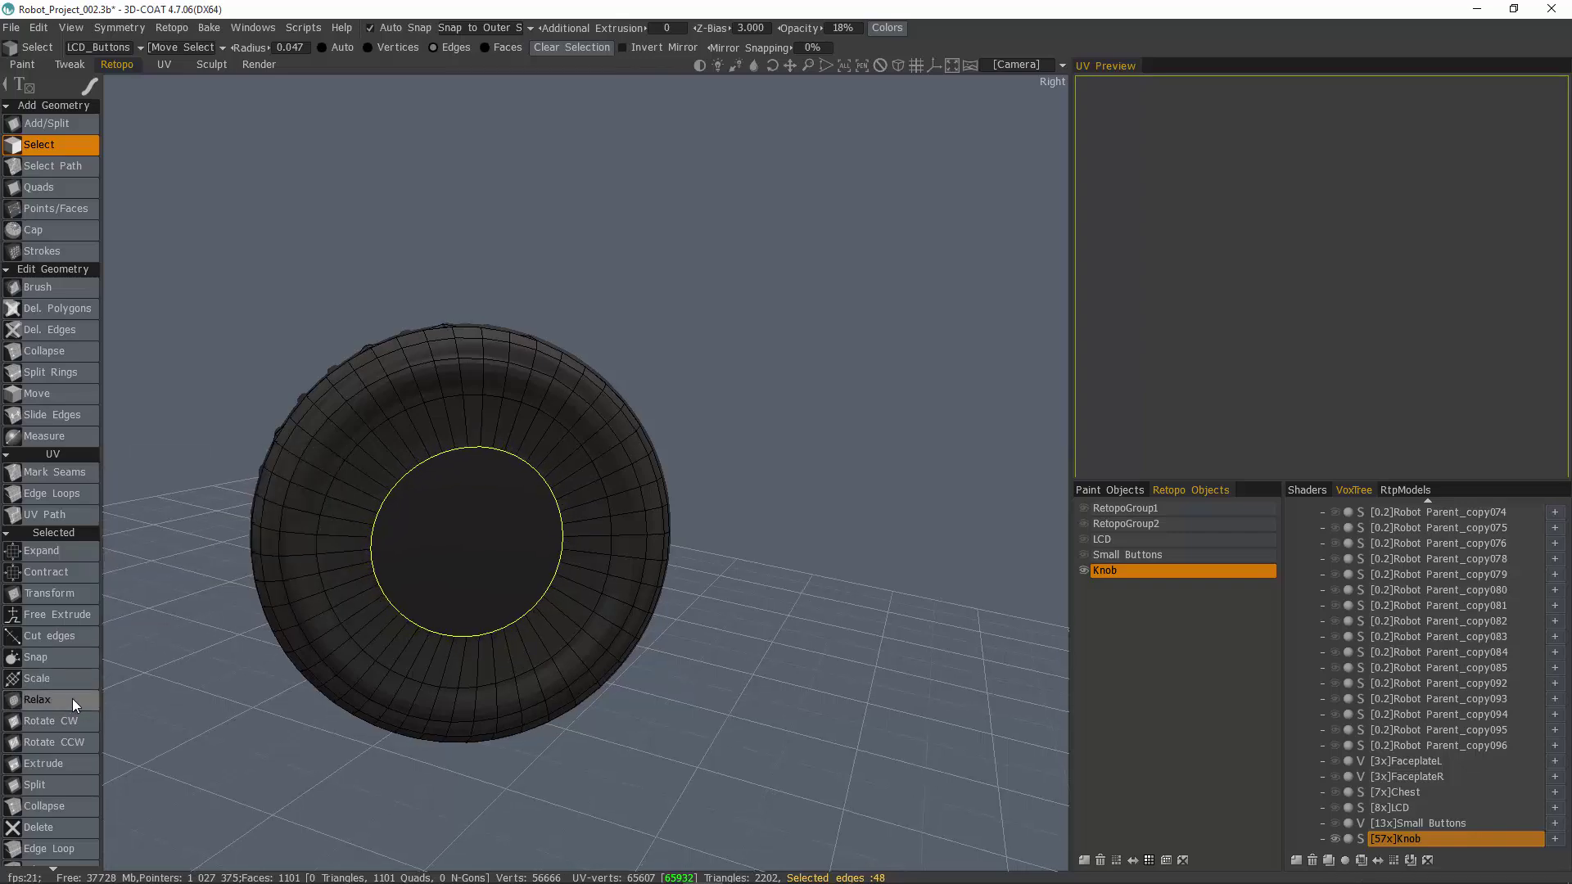
pyautogui.click(73, 700)
pyautogui.click(72, 699)
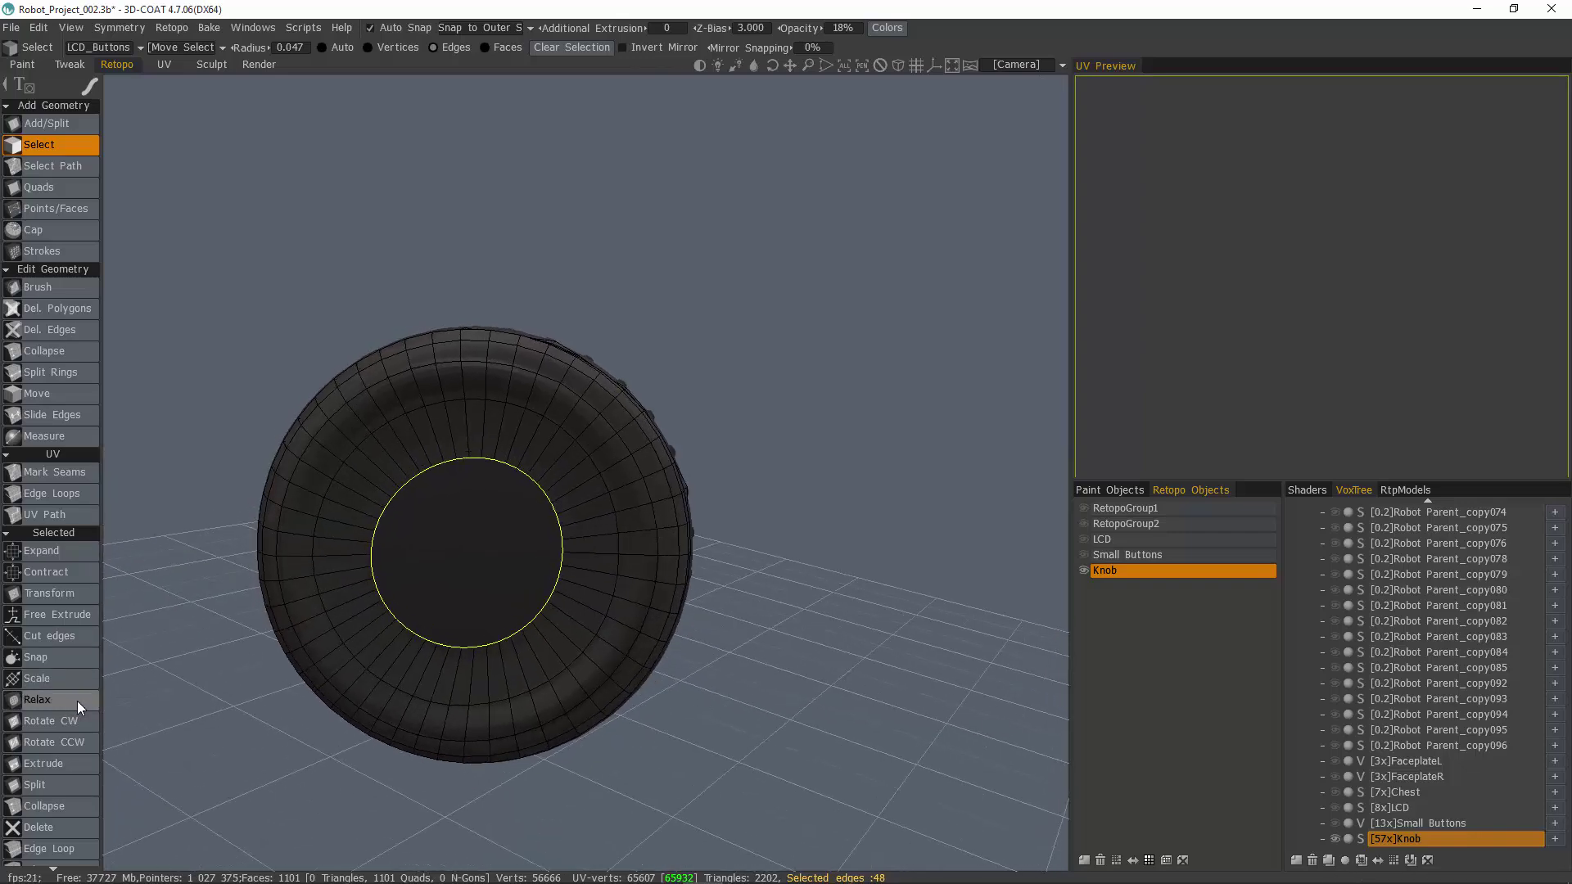
# Add three edge loops to the knob's front with Split Rings: two close around the hole and one near the recess's outer edge
pyautogui.click(59, 371)
pyautogui.click(450, 438)
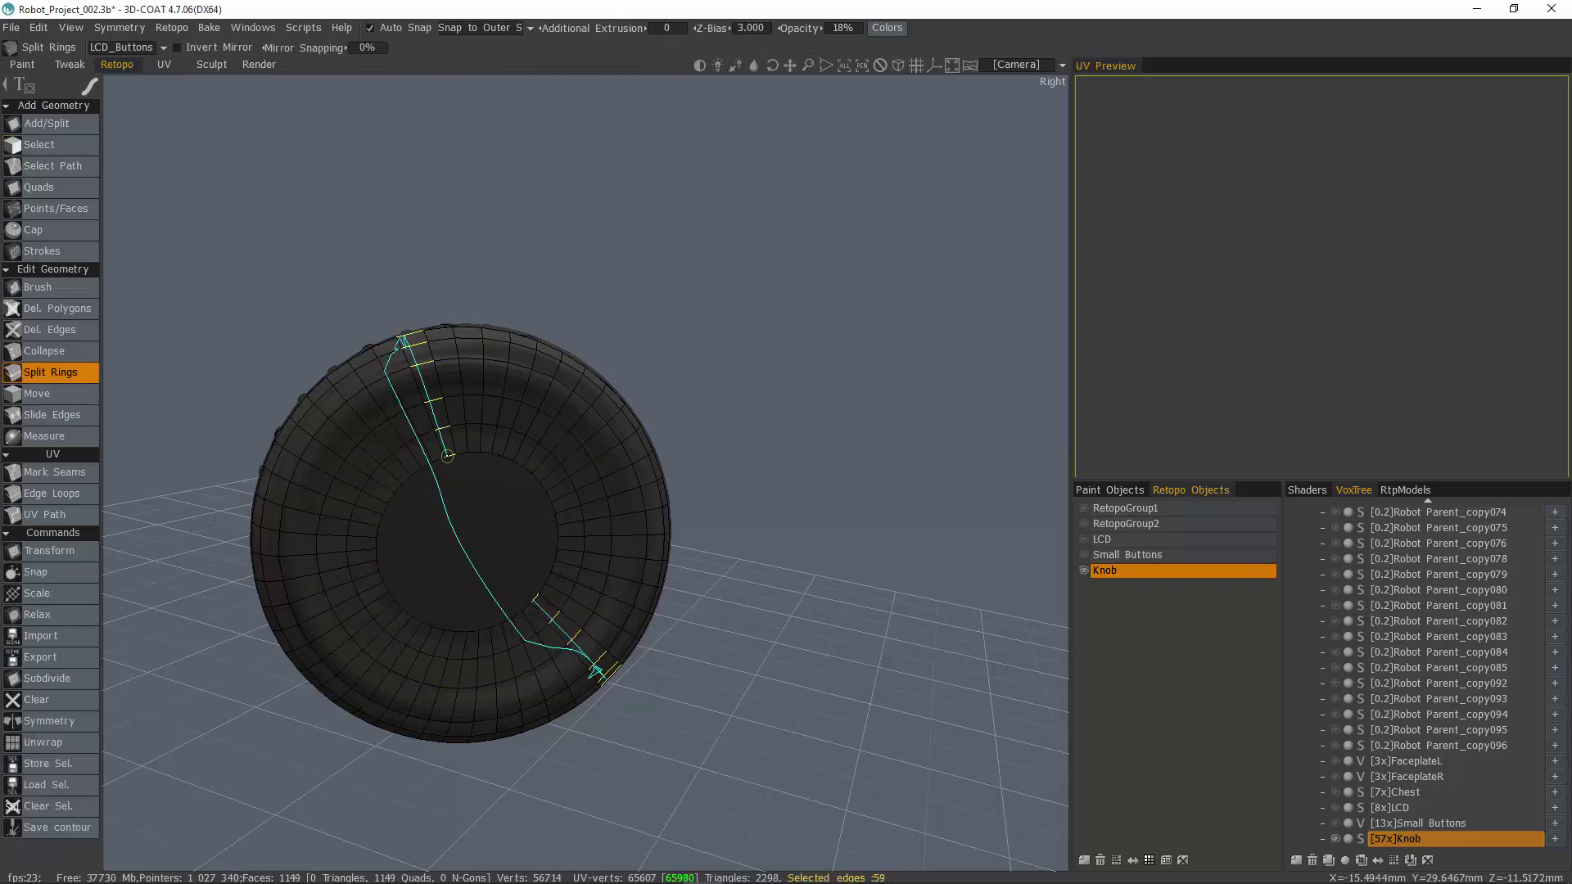
pyautogui.click(484, 374)
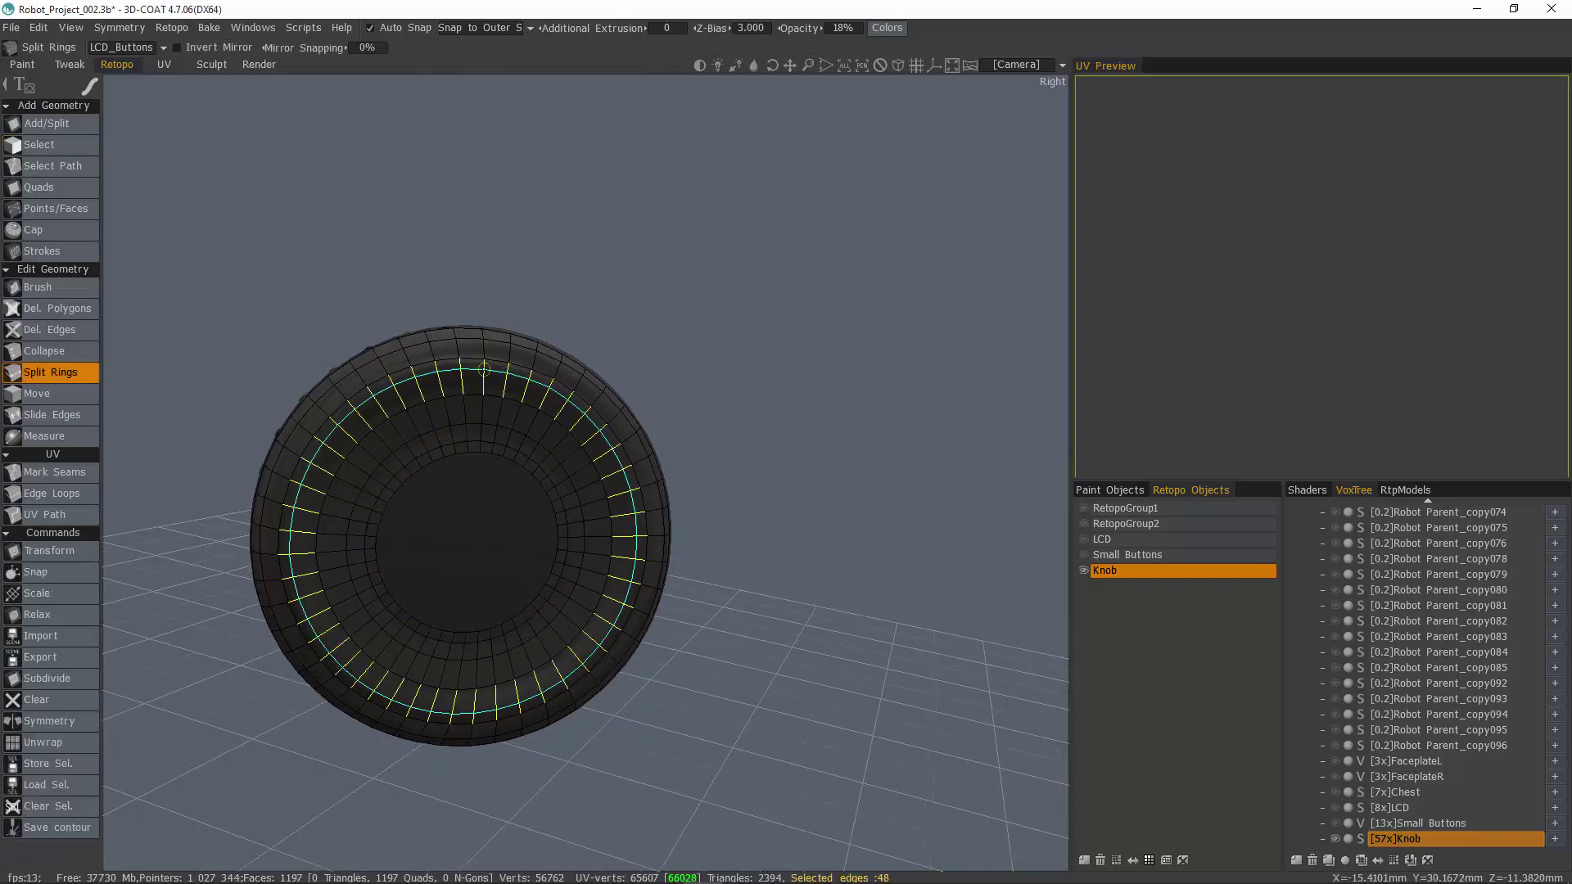
pyautogui.click(484, 374)
pyautogui.keyDown('alt'); pyautogui.moveTo(559, 464); pyautogui.dragTo(422, 446); pyautogui.keyUp('alt')
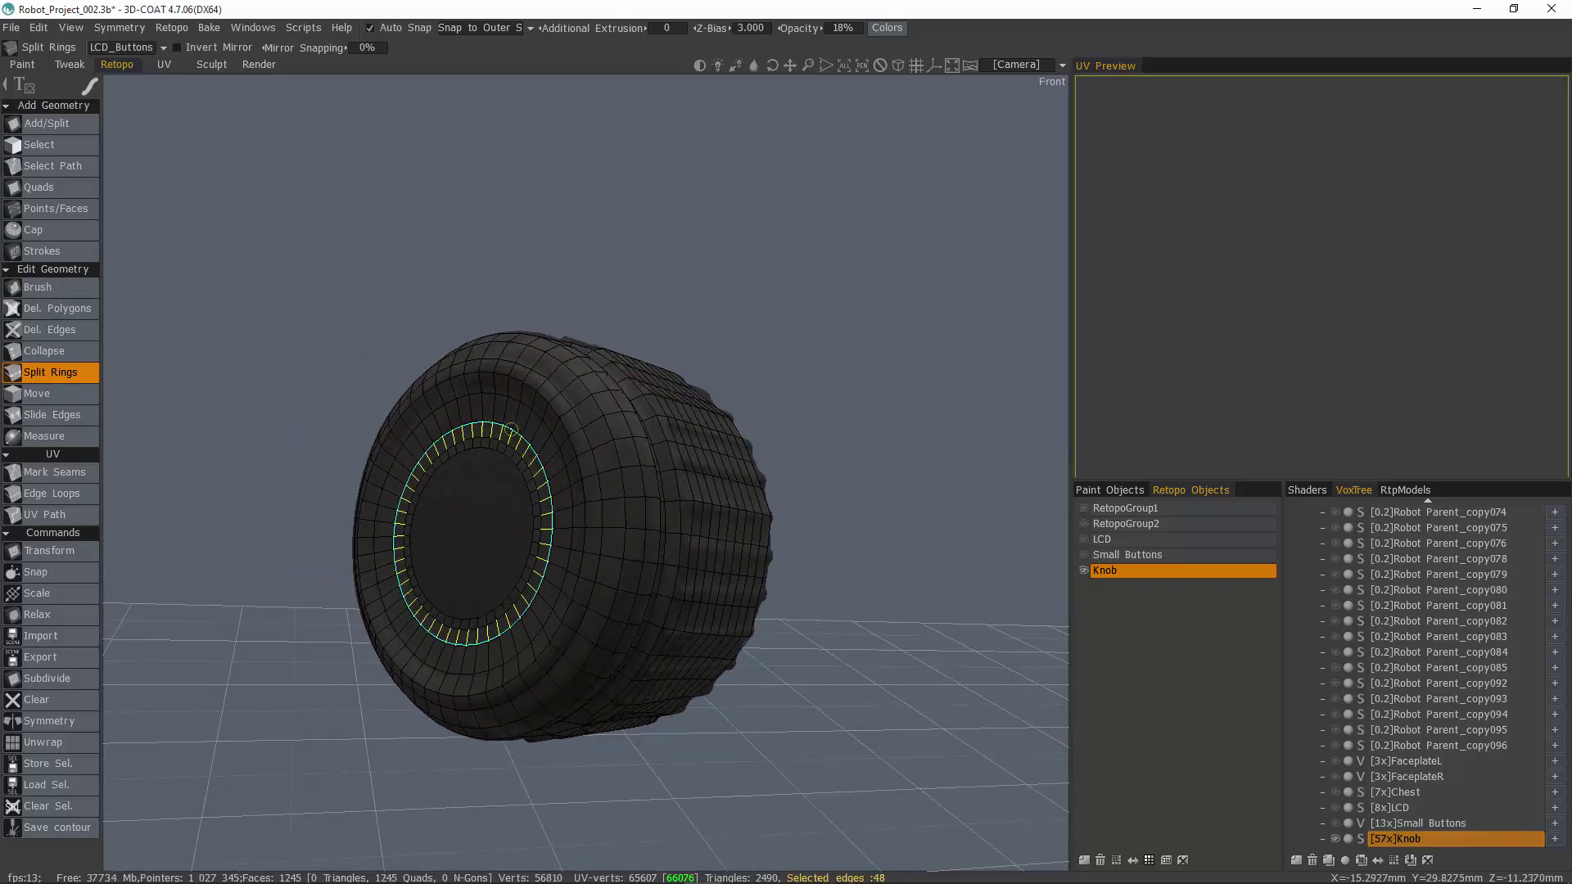
pyautogui.keyDown('alt'); pyautogui.moveTo(281, 323); pyautogui.dragTo(204, 205); pyautogui.keyUp('alt')
# Select the hole's border edge loop and open Transform on it, with auto fit in local space enabled and the gizmo set to main axis
pyautogui.click(62, 148)
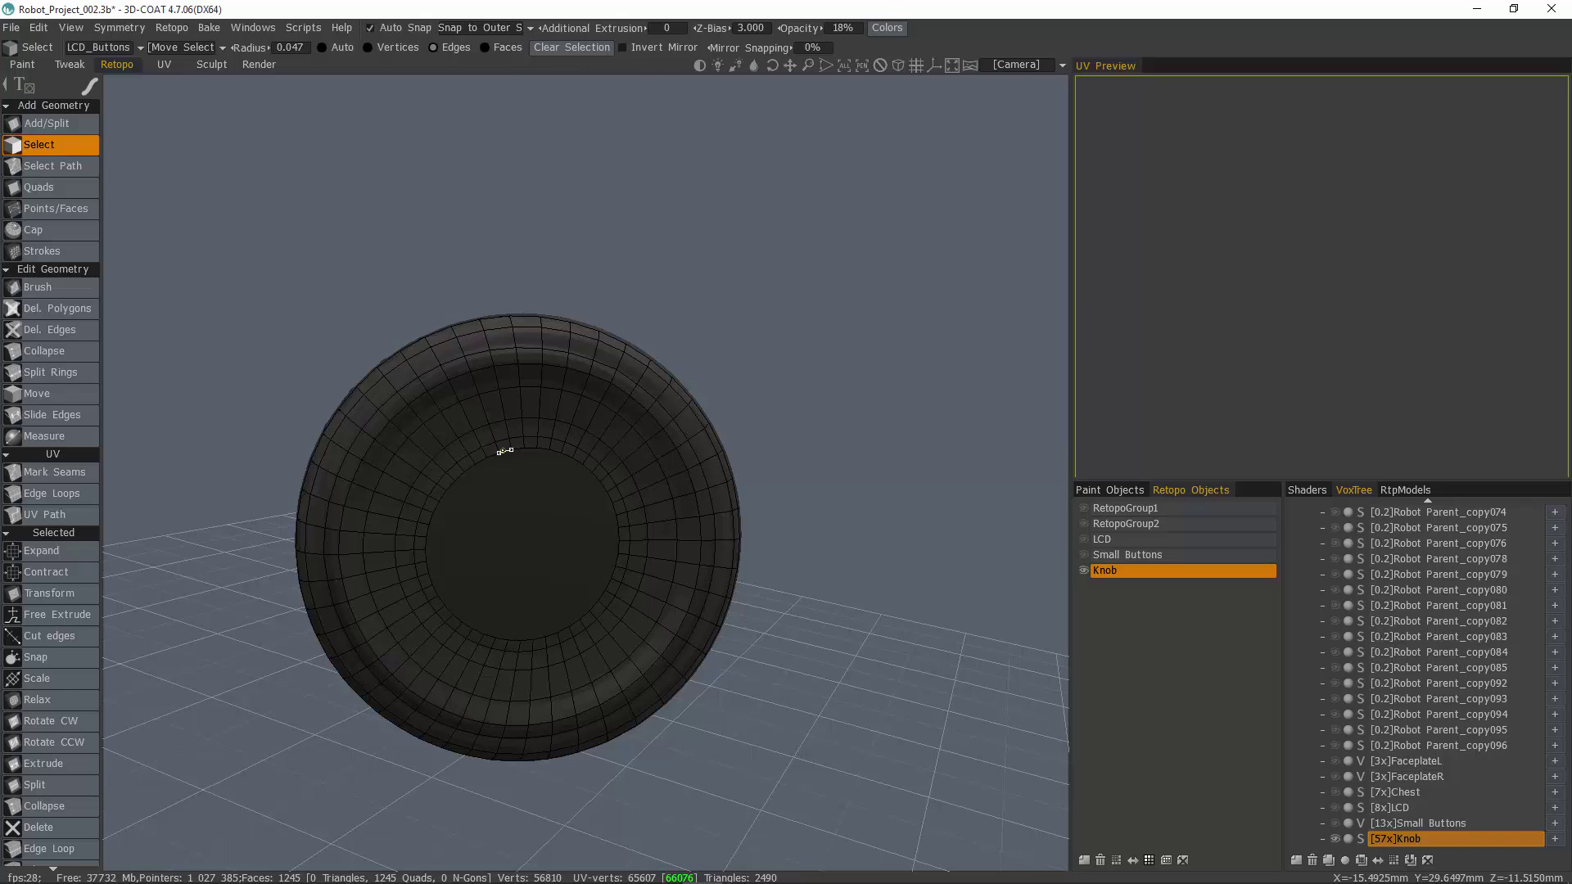
pyautogui.press('l')
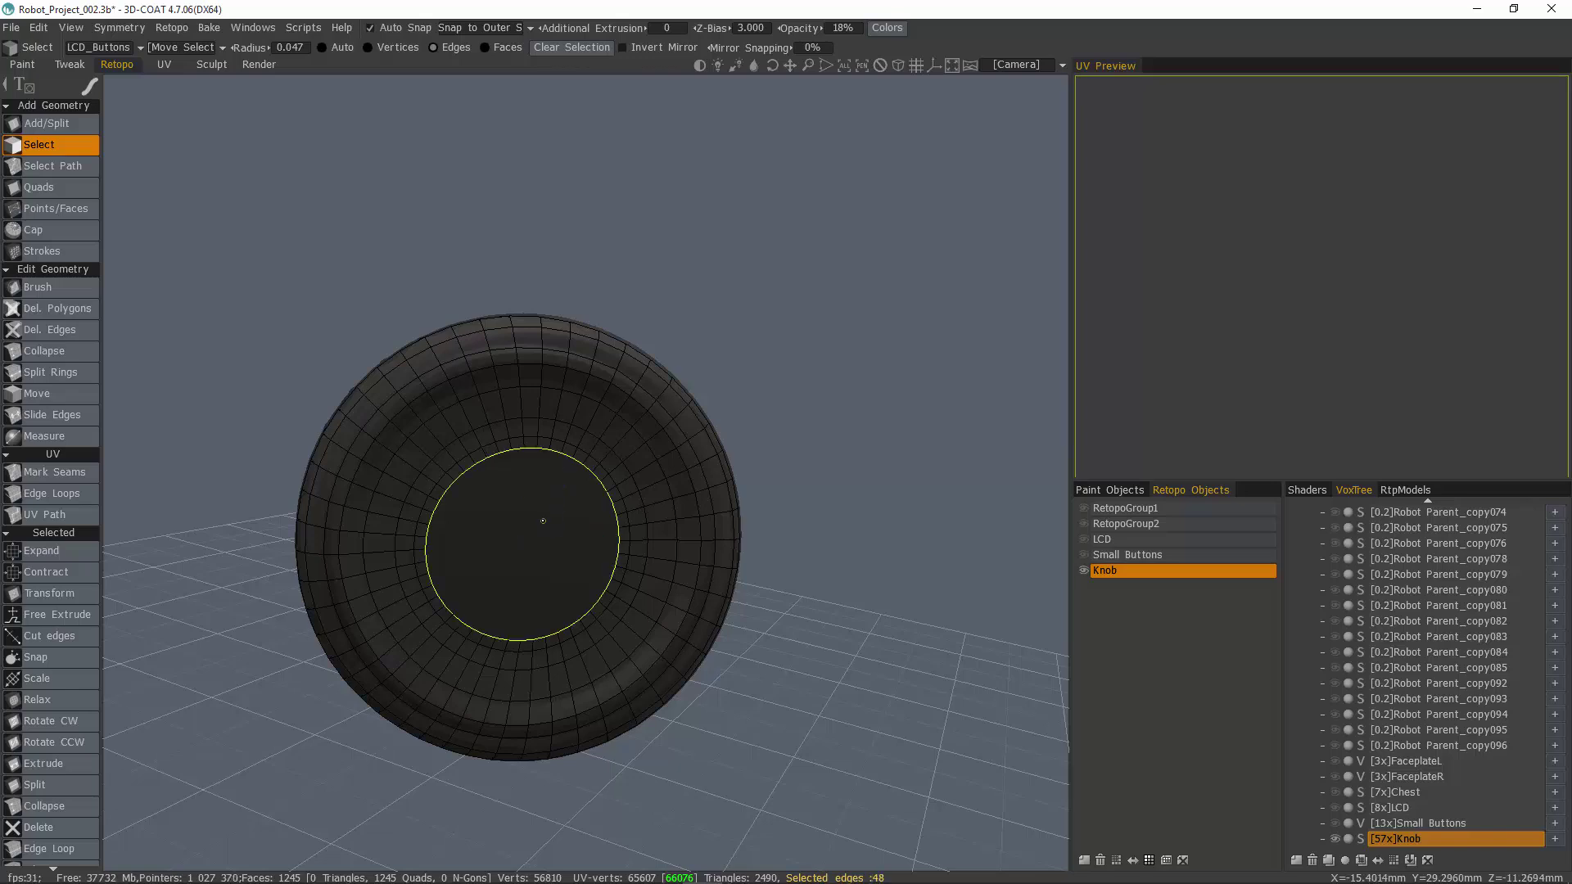
pyautogui.keyDown('alt'); pyautogui.moveTo(189, 503); pyautogui.dragTo(170, 513); pyautogui.keyUp('alt')
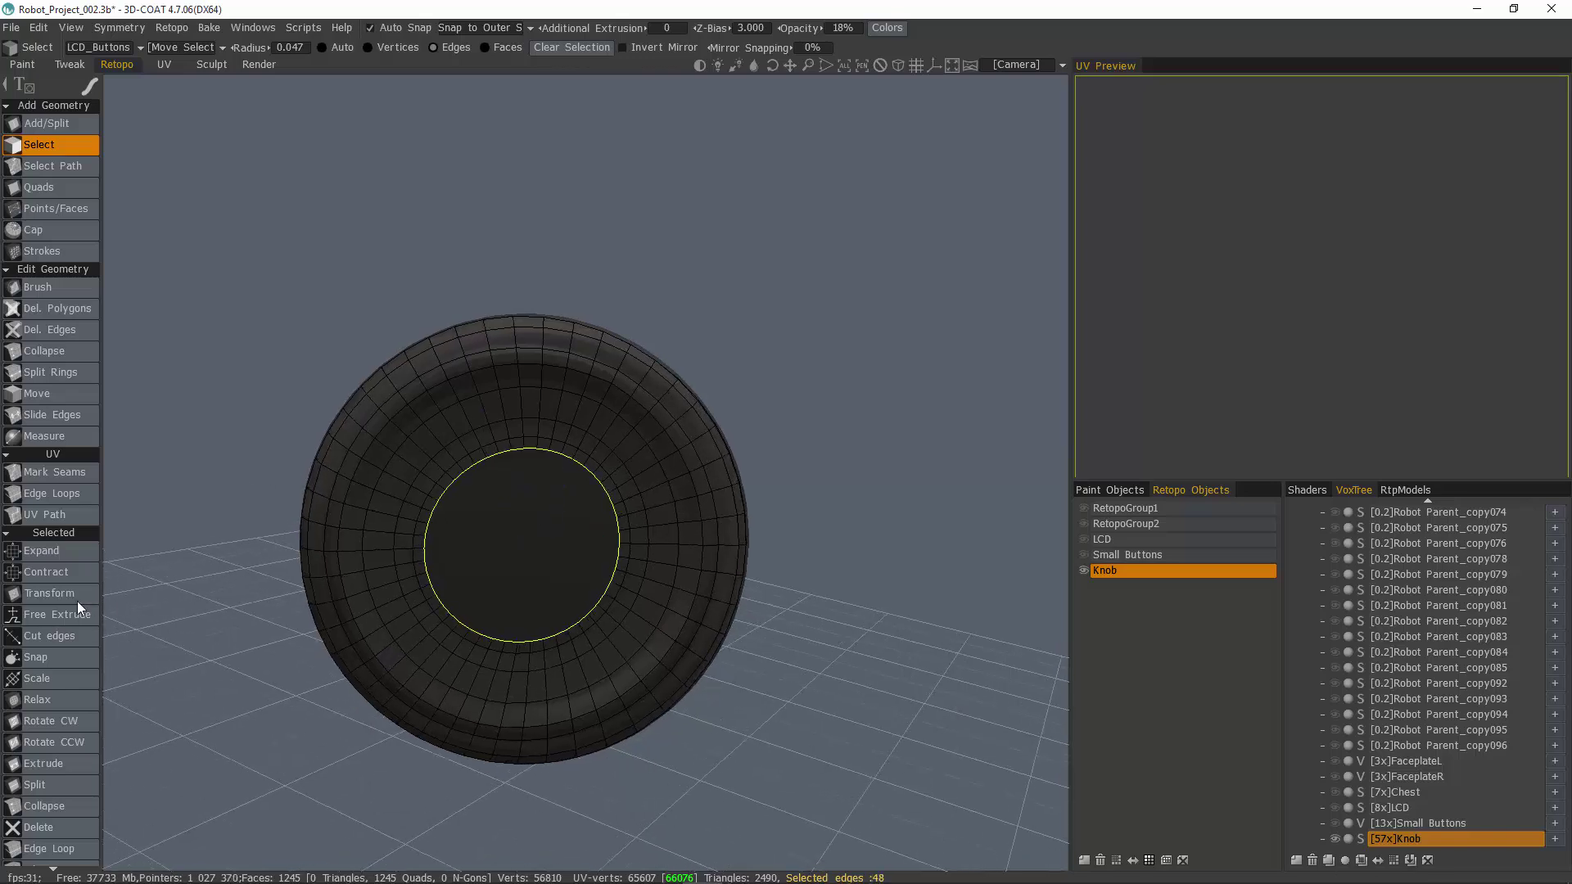
pyautogui.click(98, 592)
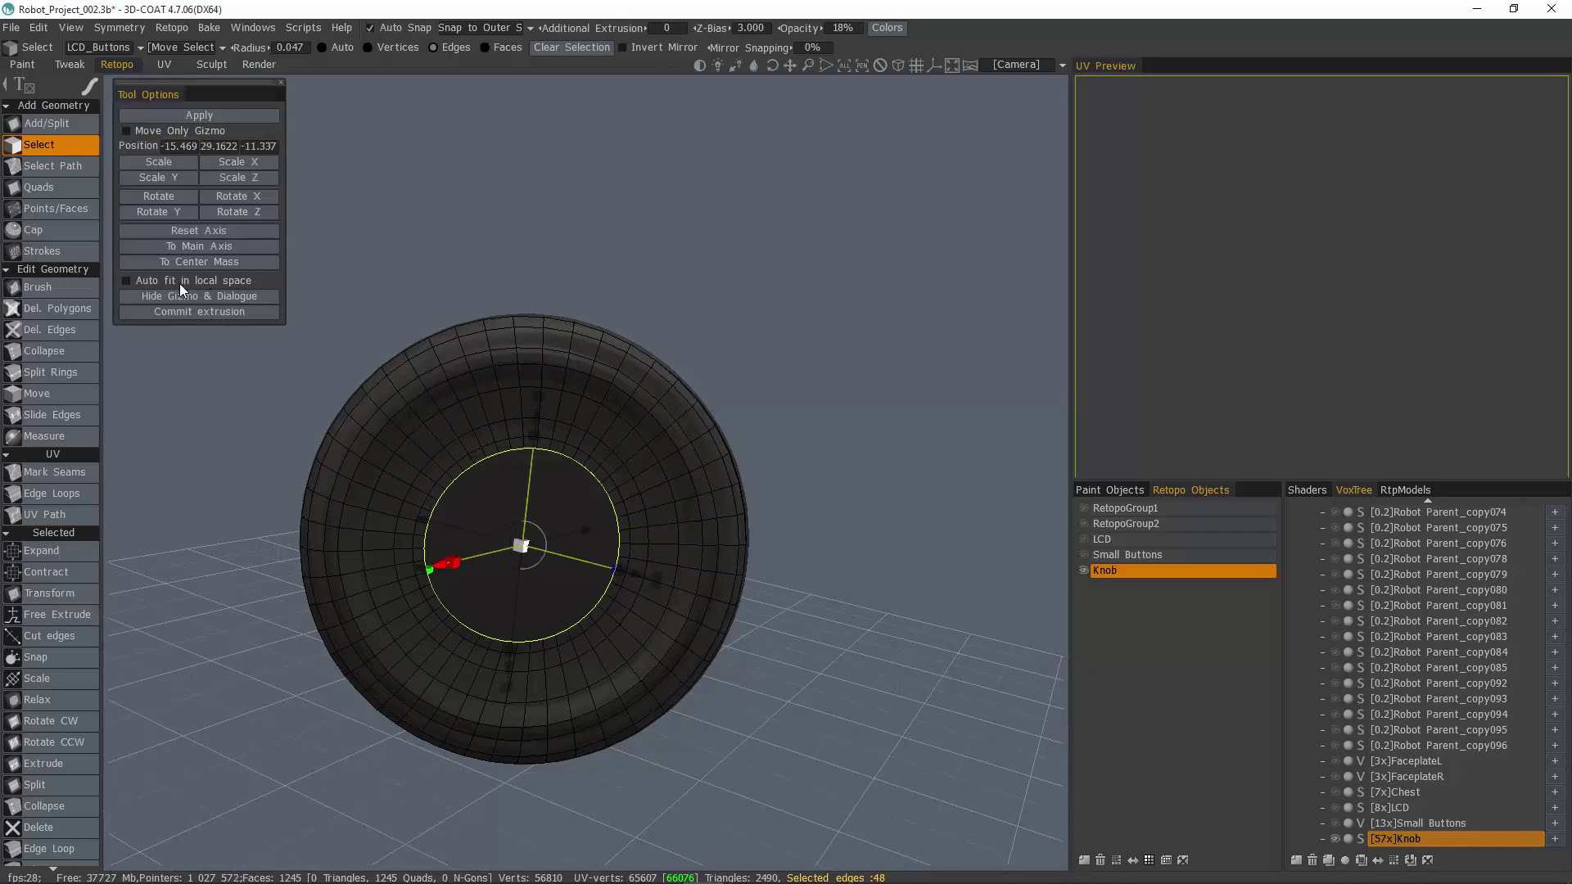
pyautogui.keyDown('alt'); pyautogui.moveTo(193, 283); pyautogui.dragTo(479, 501); pyautogui.keyUp('alt')
pyautogui.keyDown('alt'); pyautogui.moveTo(488, 442); pyautogui.dragTo(480, 614); pyautogui.keyUp('alt')
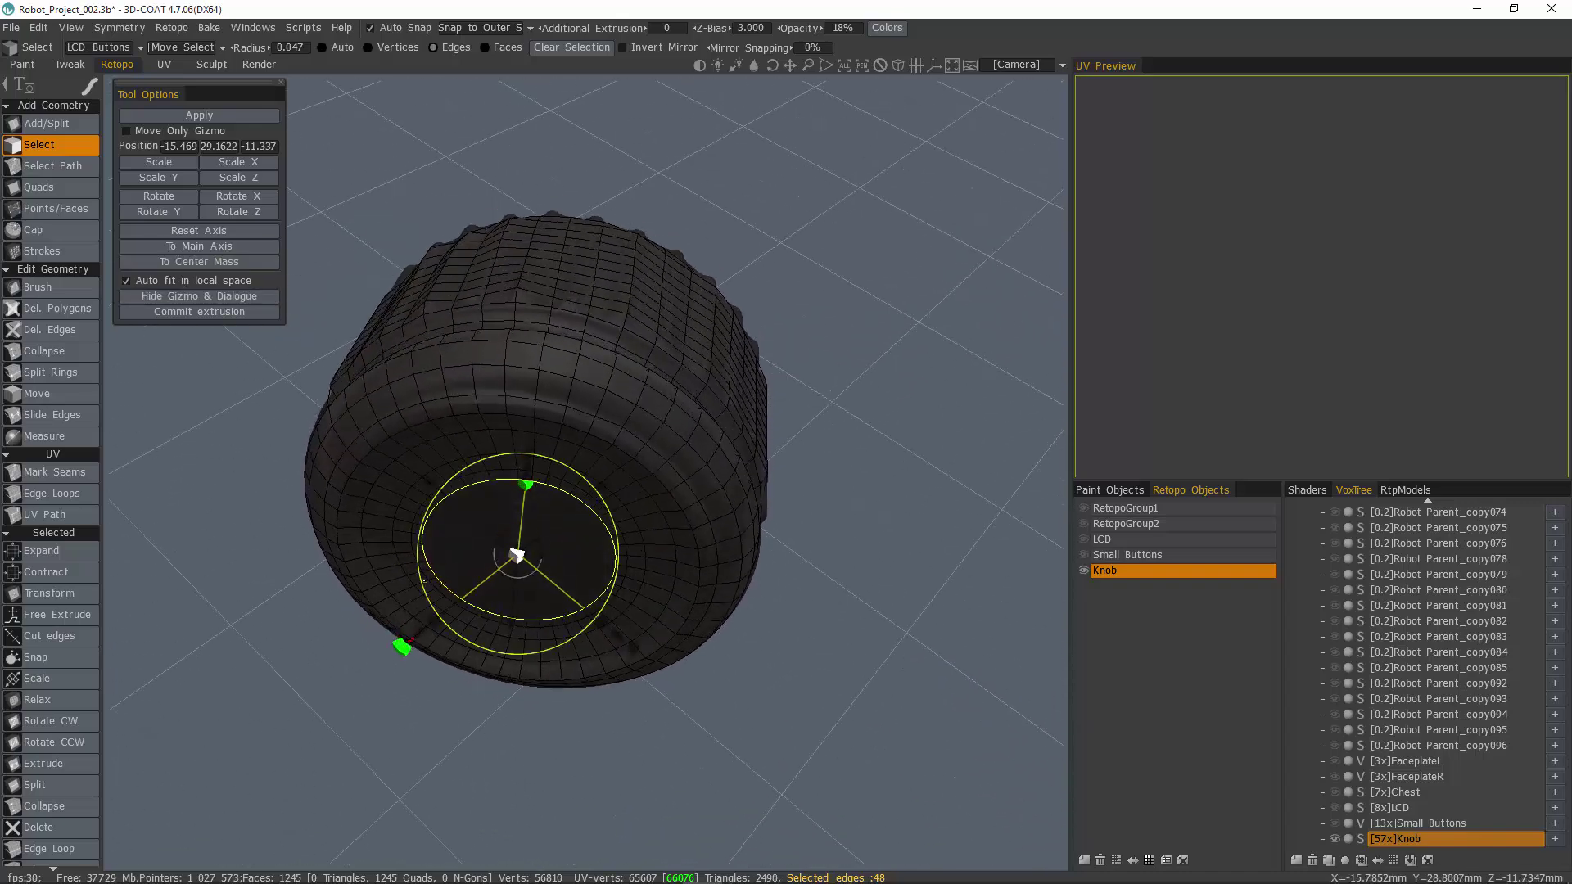
pyautogui.keyDown('alt'); pyautogui.moveTo(352, 534); pyautogui.dragTo(514, 559); pyautogui.keyUp('alt')
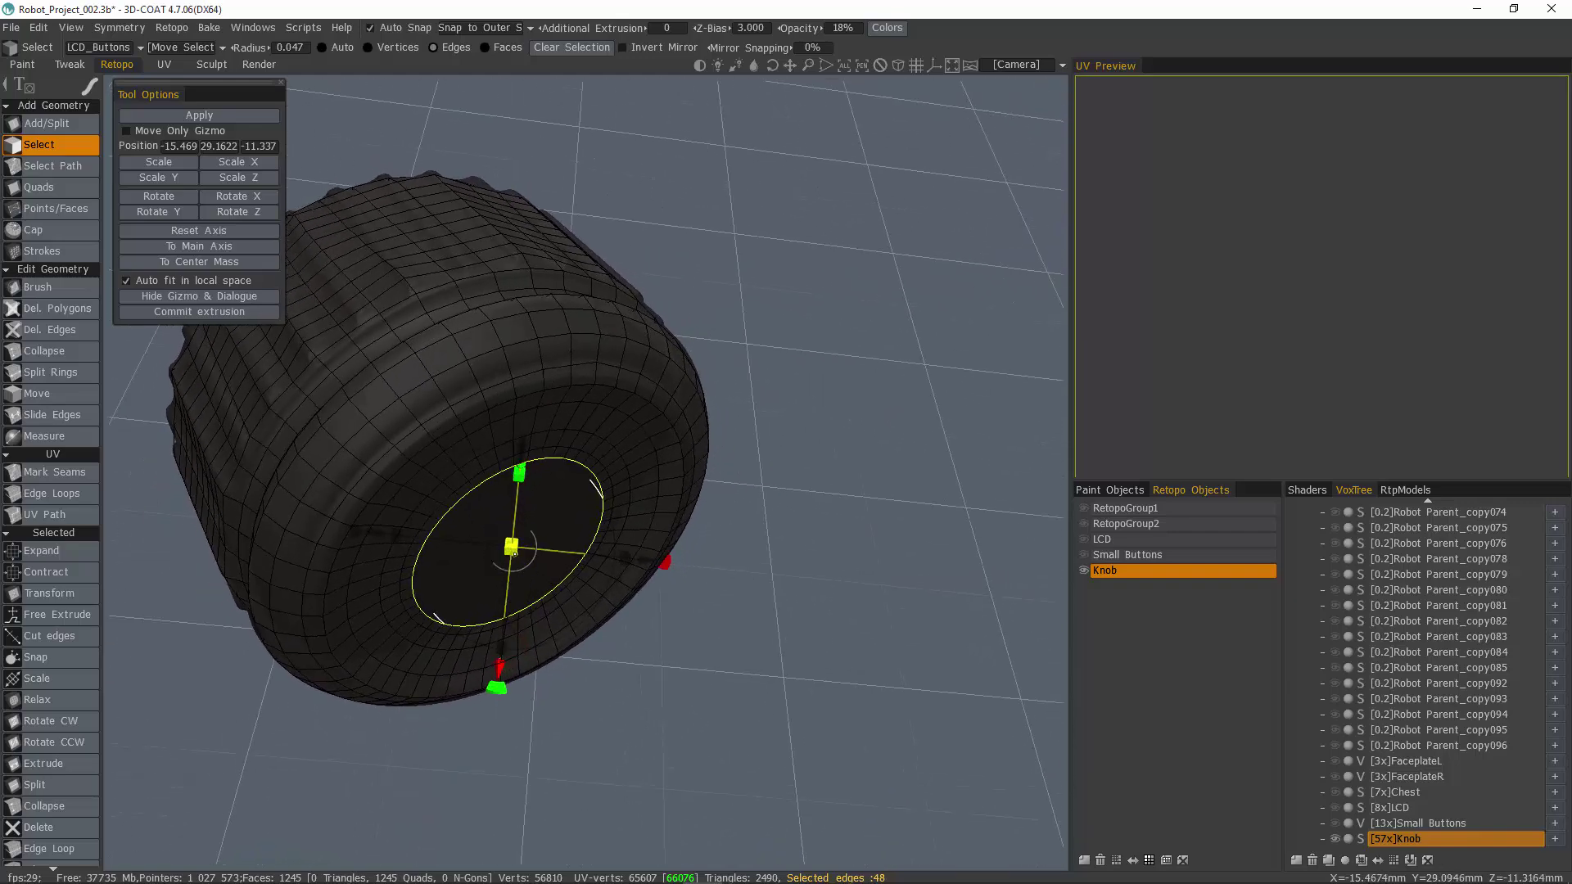
pyautogui.click(182, 246)
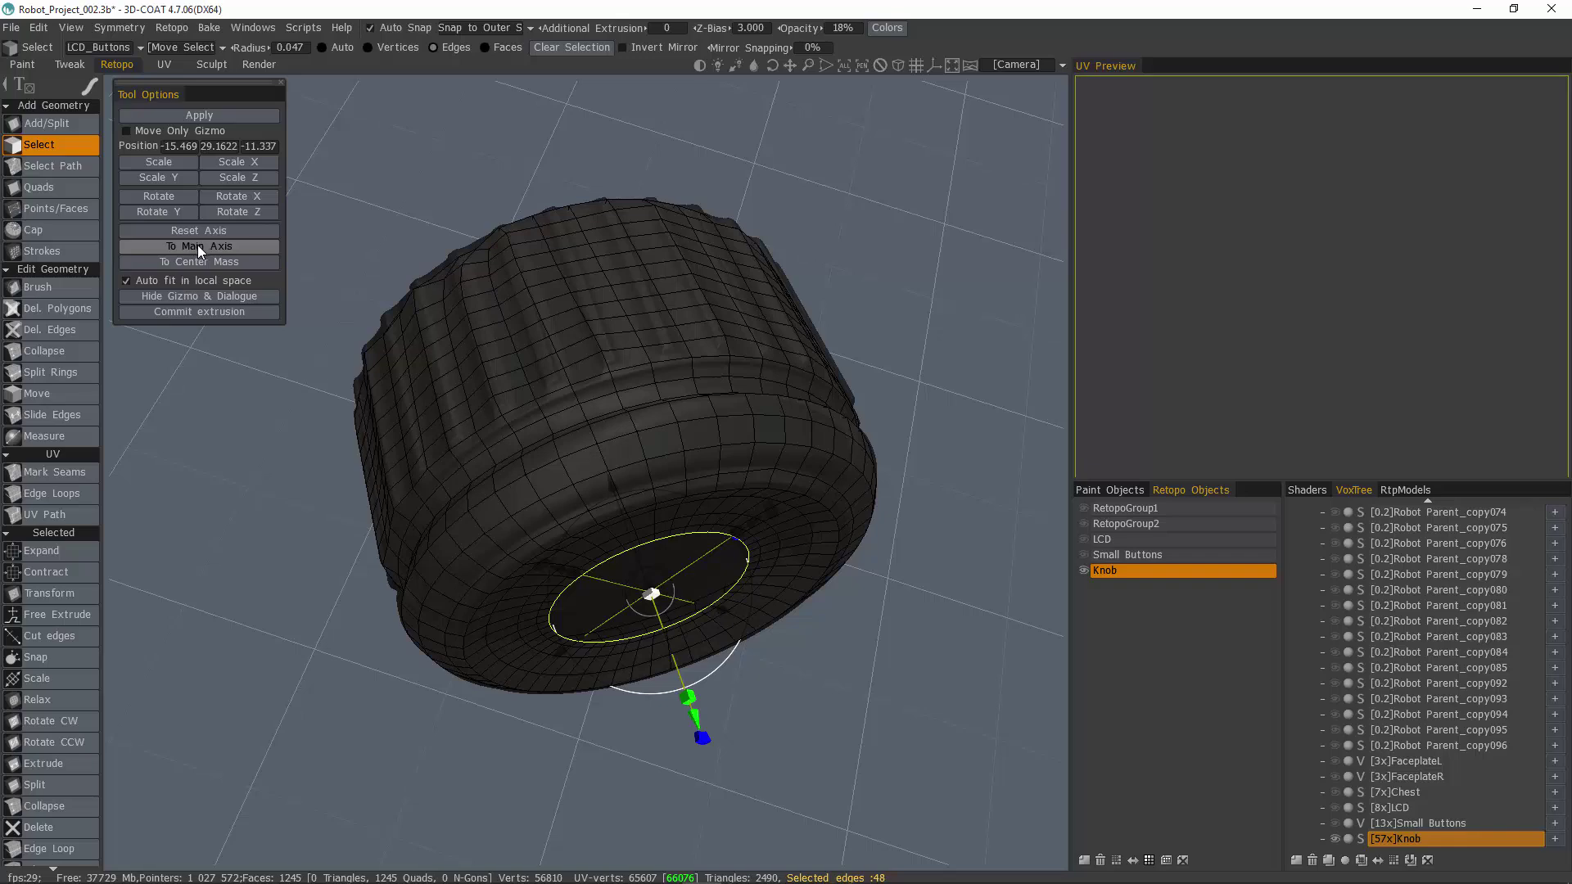
pyautogui.moveTo(303, 335); pyautogui.dragTo(390, 424)
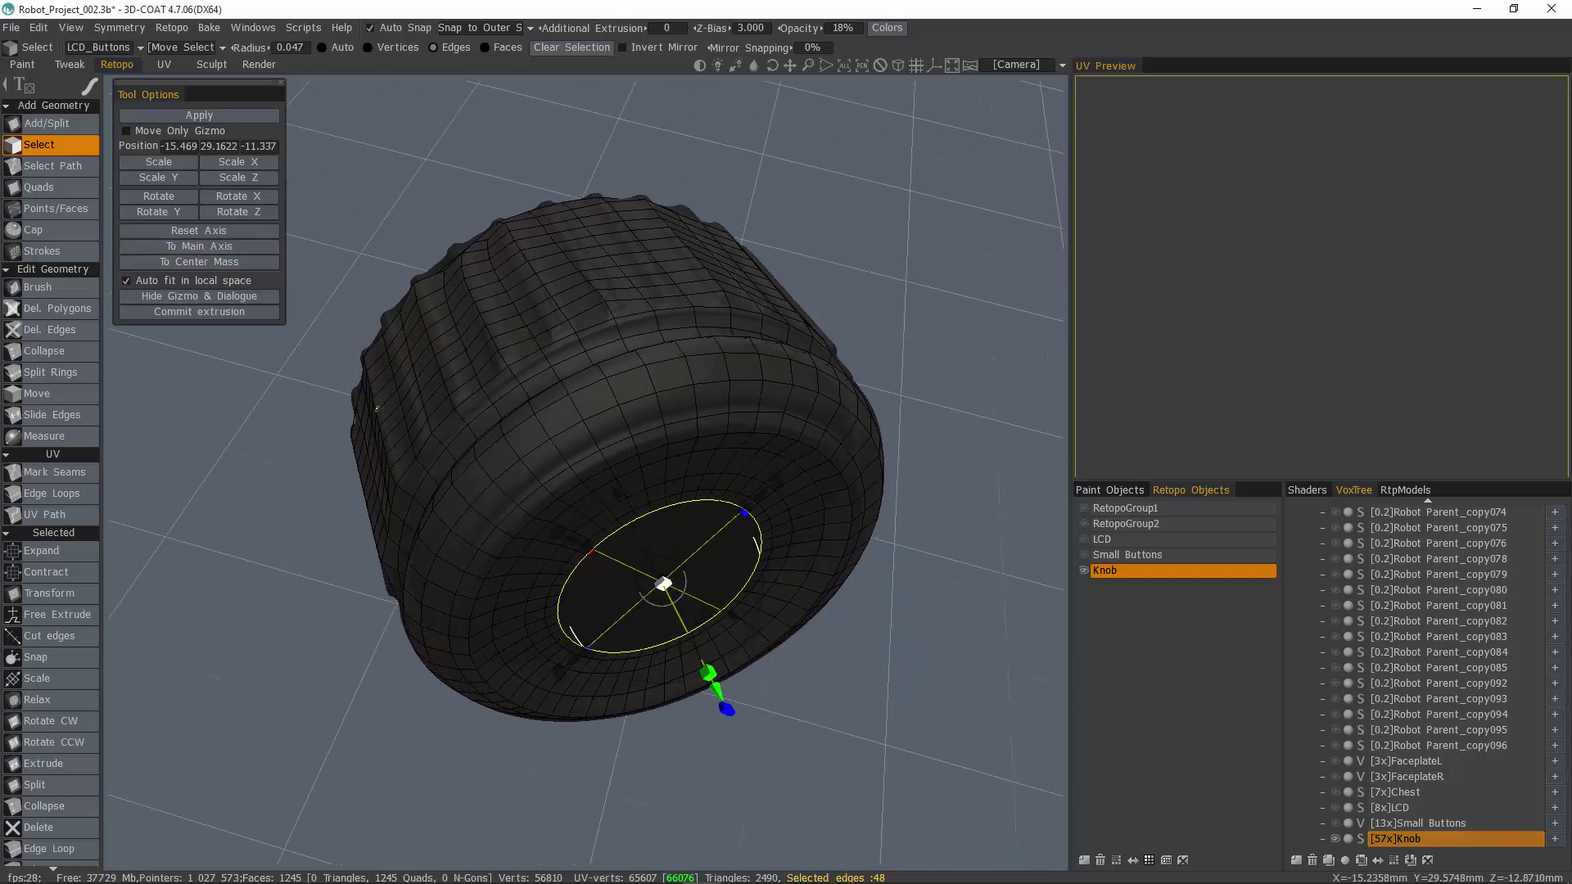
# Scale the border edge loop uniformly inward until only a tiny hole remains at the knob's centre, and end the transform
pyautogui.scroll(4, 425, 456)
pyautogui.scroll(-3, 476, 482)
pyautogui.scroll(-2, 476, 481)
pyautogui.keyDown('alt'); pyautogui.moveTo(646, 655); pyautogui.dragTo(432, 629); pyautogui.keyUp('alt')
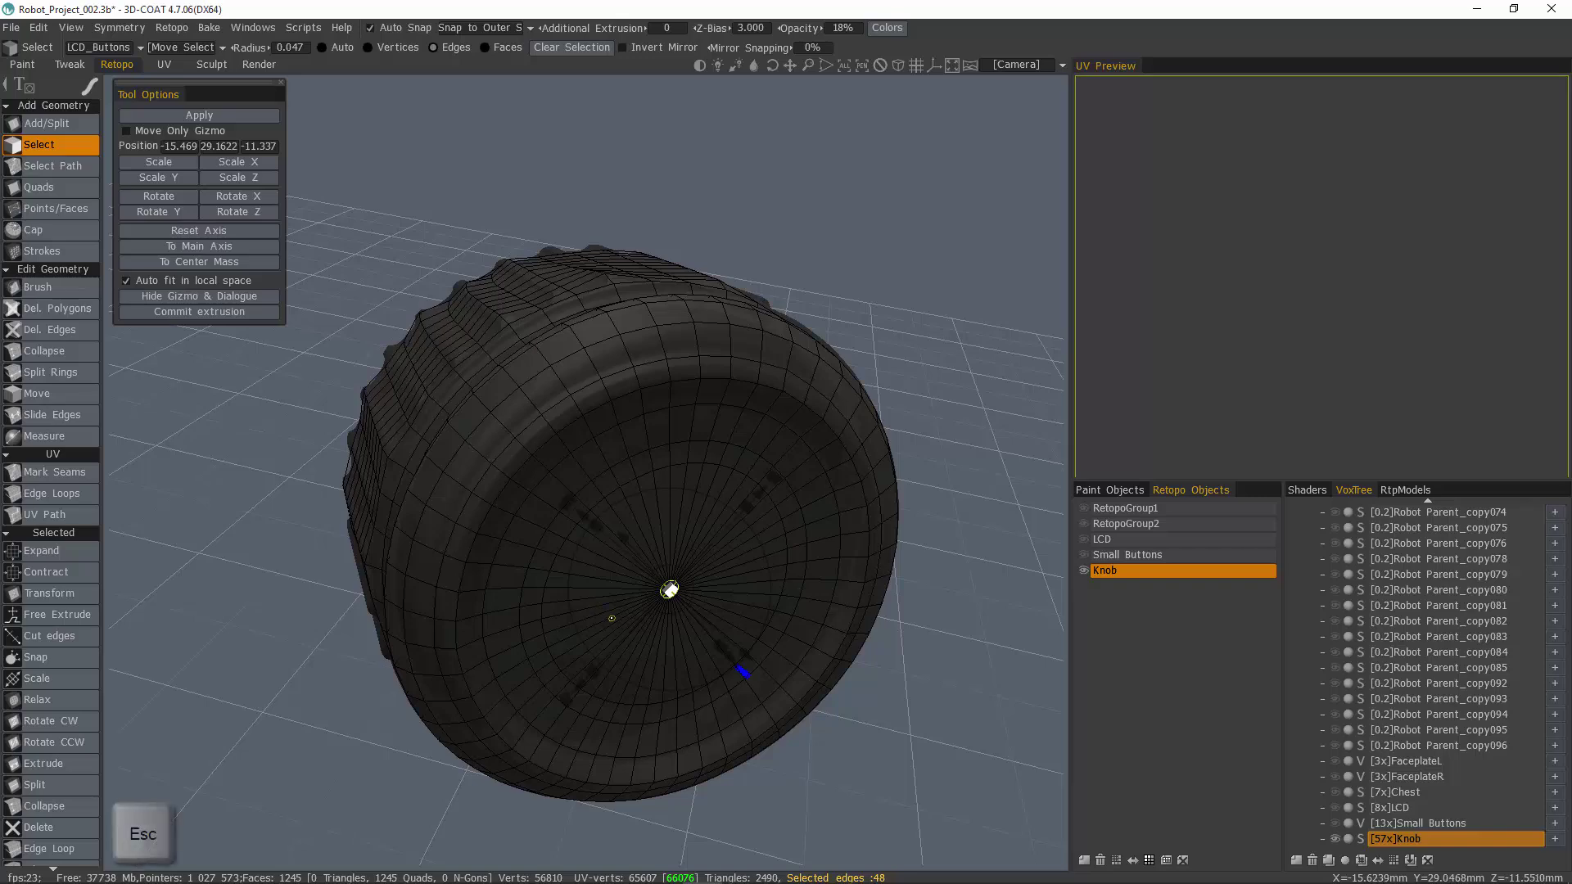
pyautogui.press('Escape')
pyautogui.moveTo(598, 609)
pyautogui.keyDown('alt'); pyautogui.mouseDown()
pyautogui.moveTo(508, 532)
pyautogui.moveTo(569, 610)
pyautogui.mouseUp(); pyautogui.keyUp('alt')
pyautogui.moveTo(569, 609)
pyautogui.mouseDown(button='middle')
pyautogui.moveTo(491, 635)
pyautogui.moveTo(563, 613)
pyautogui.mouseUp(button='middle')
pyautogui.press('Escape')
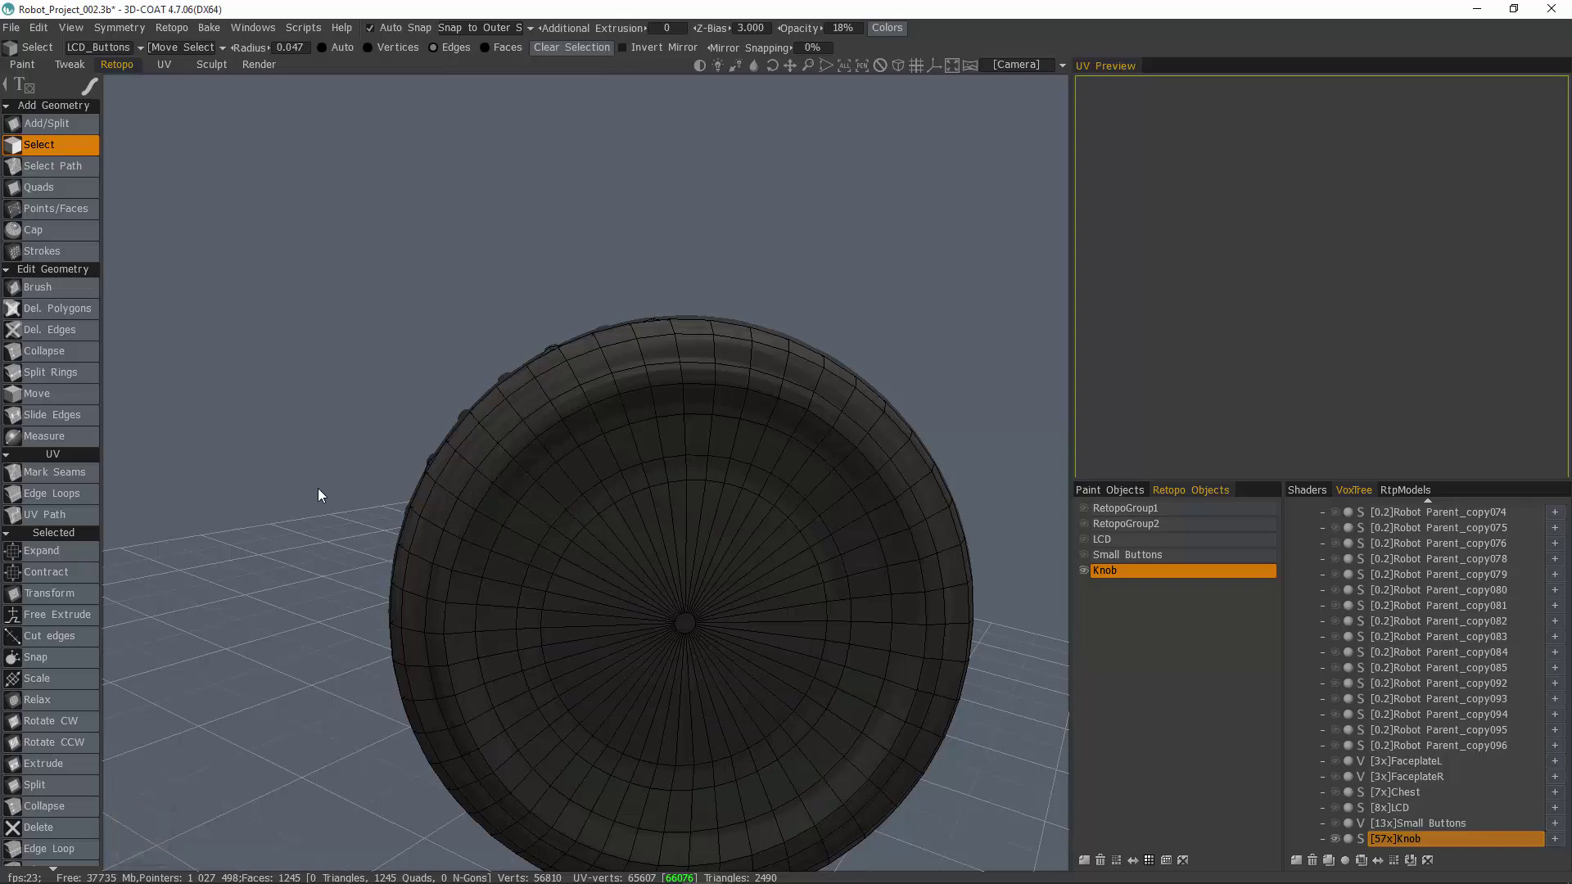
# Split the long faces around the tiny centre hole with two concentric edge loops using Split Rings
pyautogui.moveTo(320, 488); pyautogui.dragTo(287, 481, button='middle')
pyautogui.click(56, 373)
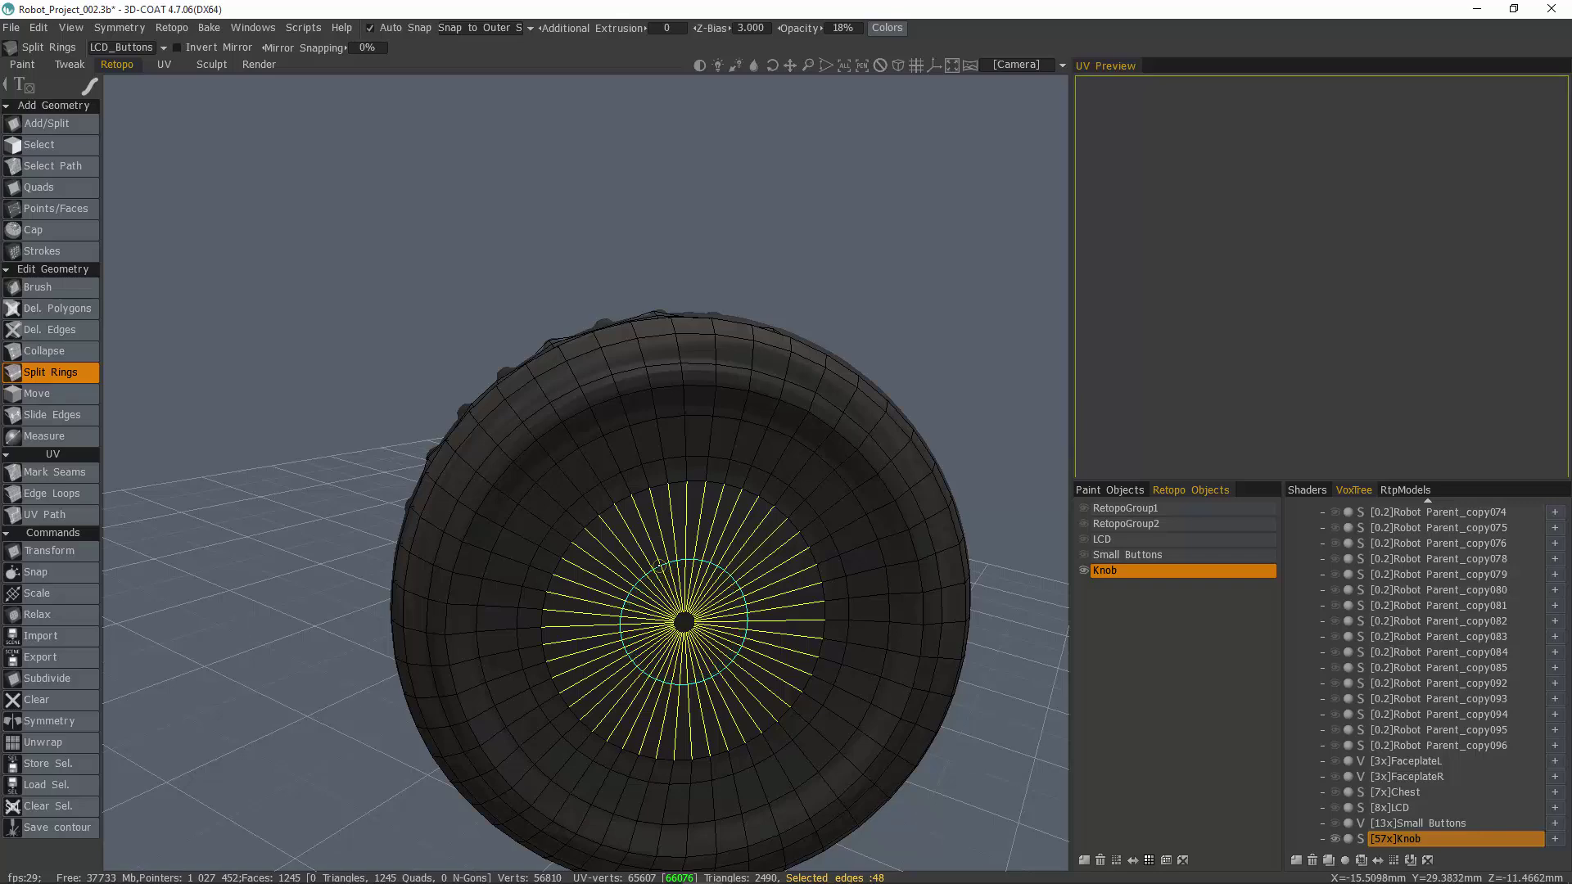
pyautogui.click(655, 565)
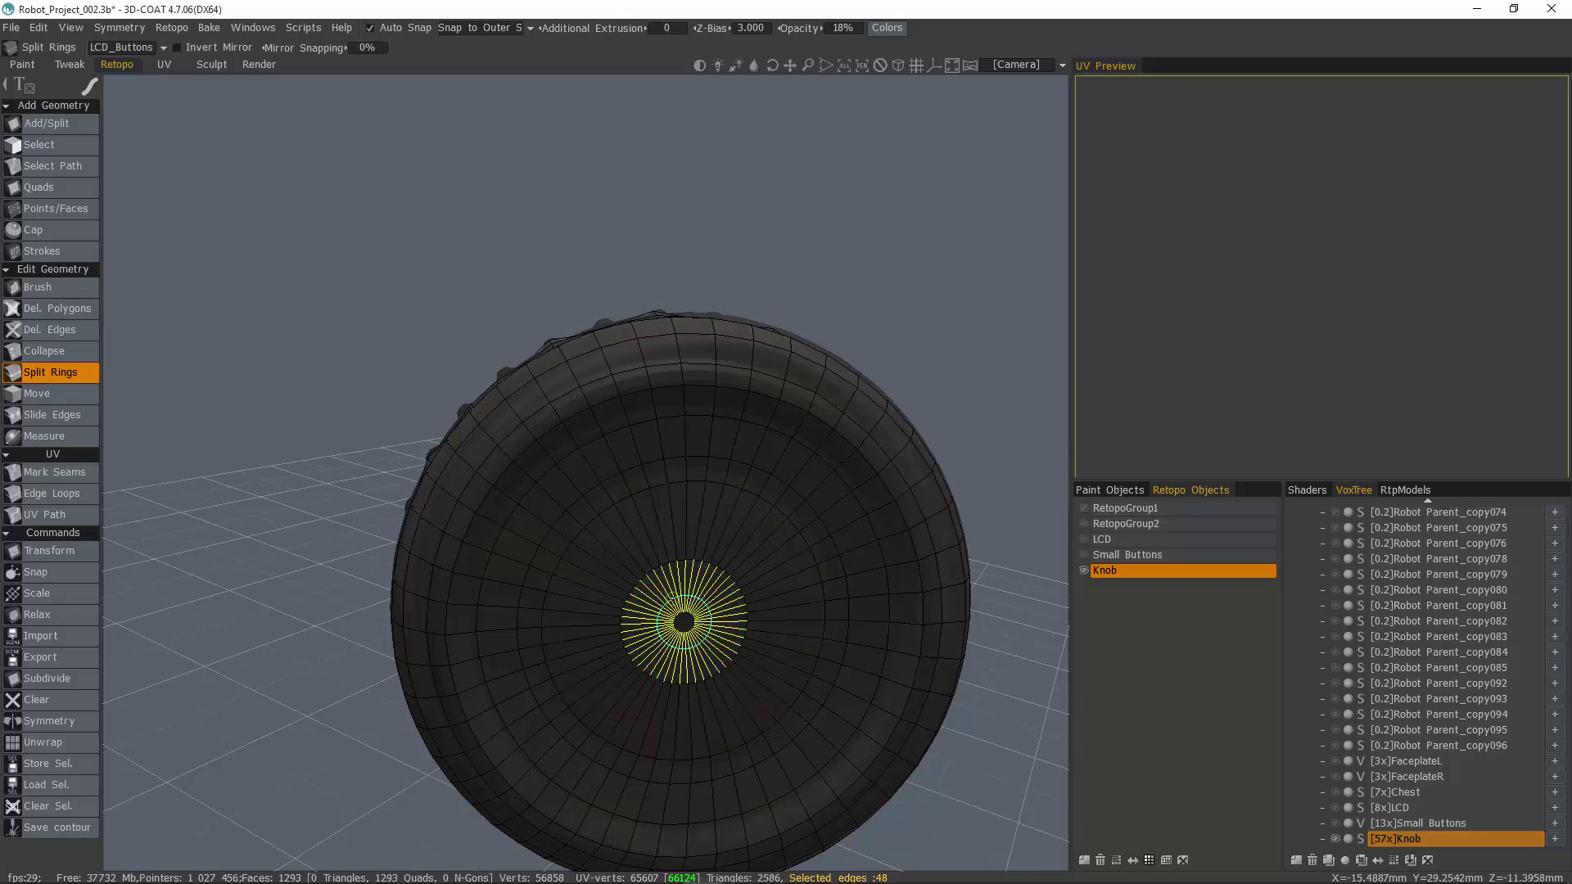
pyautogui.click(626, 586)
pyautogui.click(401, 550)
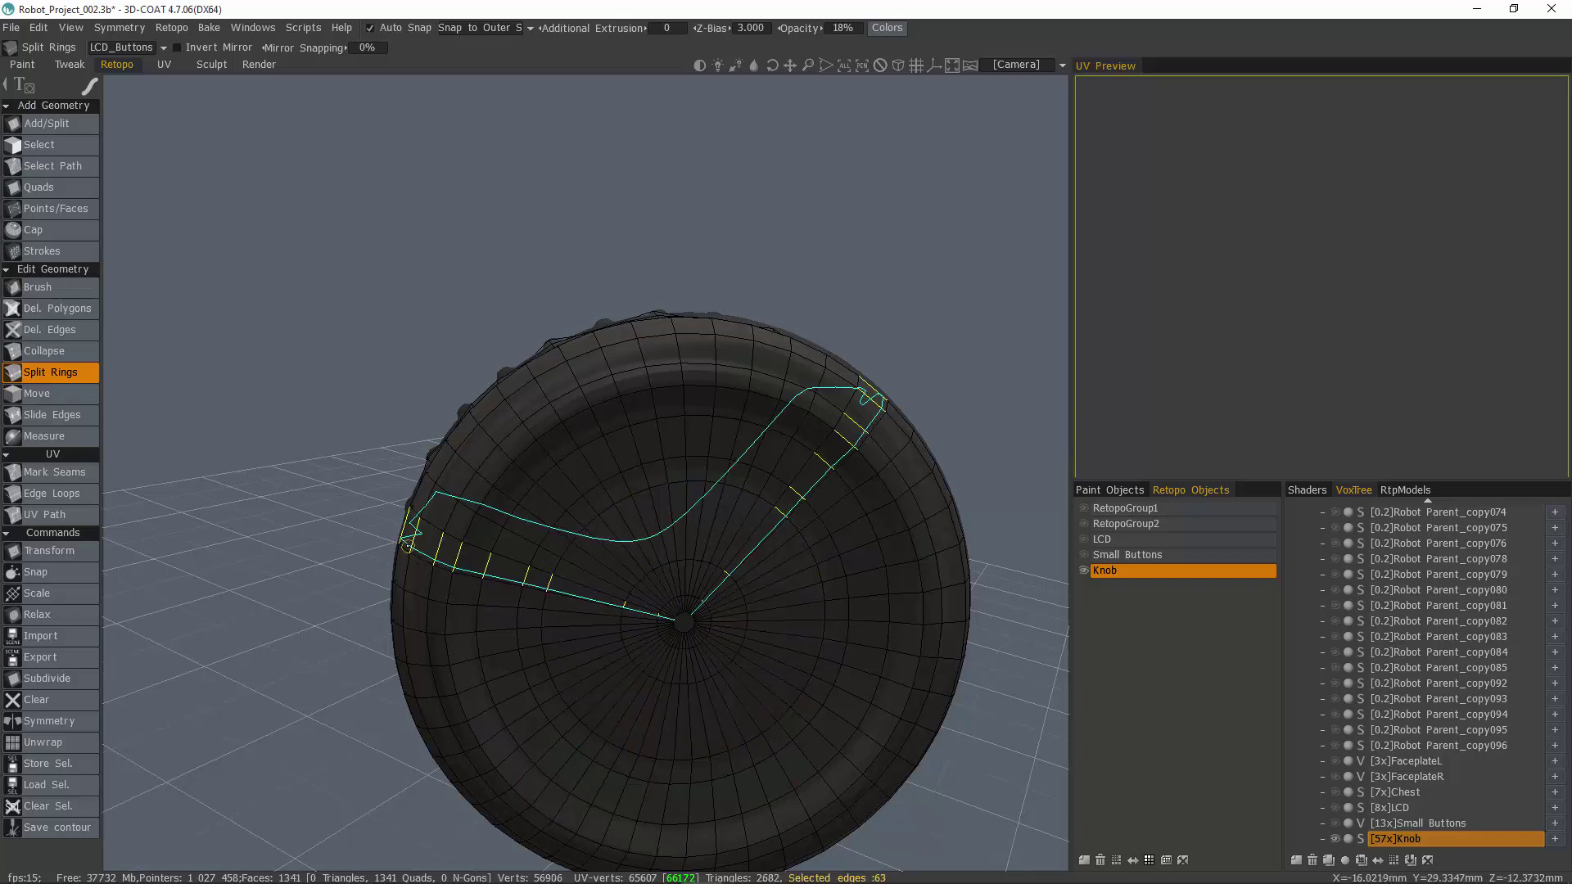
# Cap the tiny hole at the centre of the knob's front and return to the Select tool
pyautogui.click(33, 230)
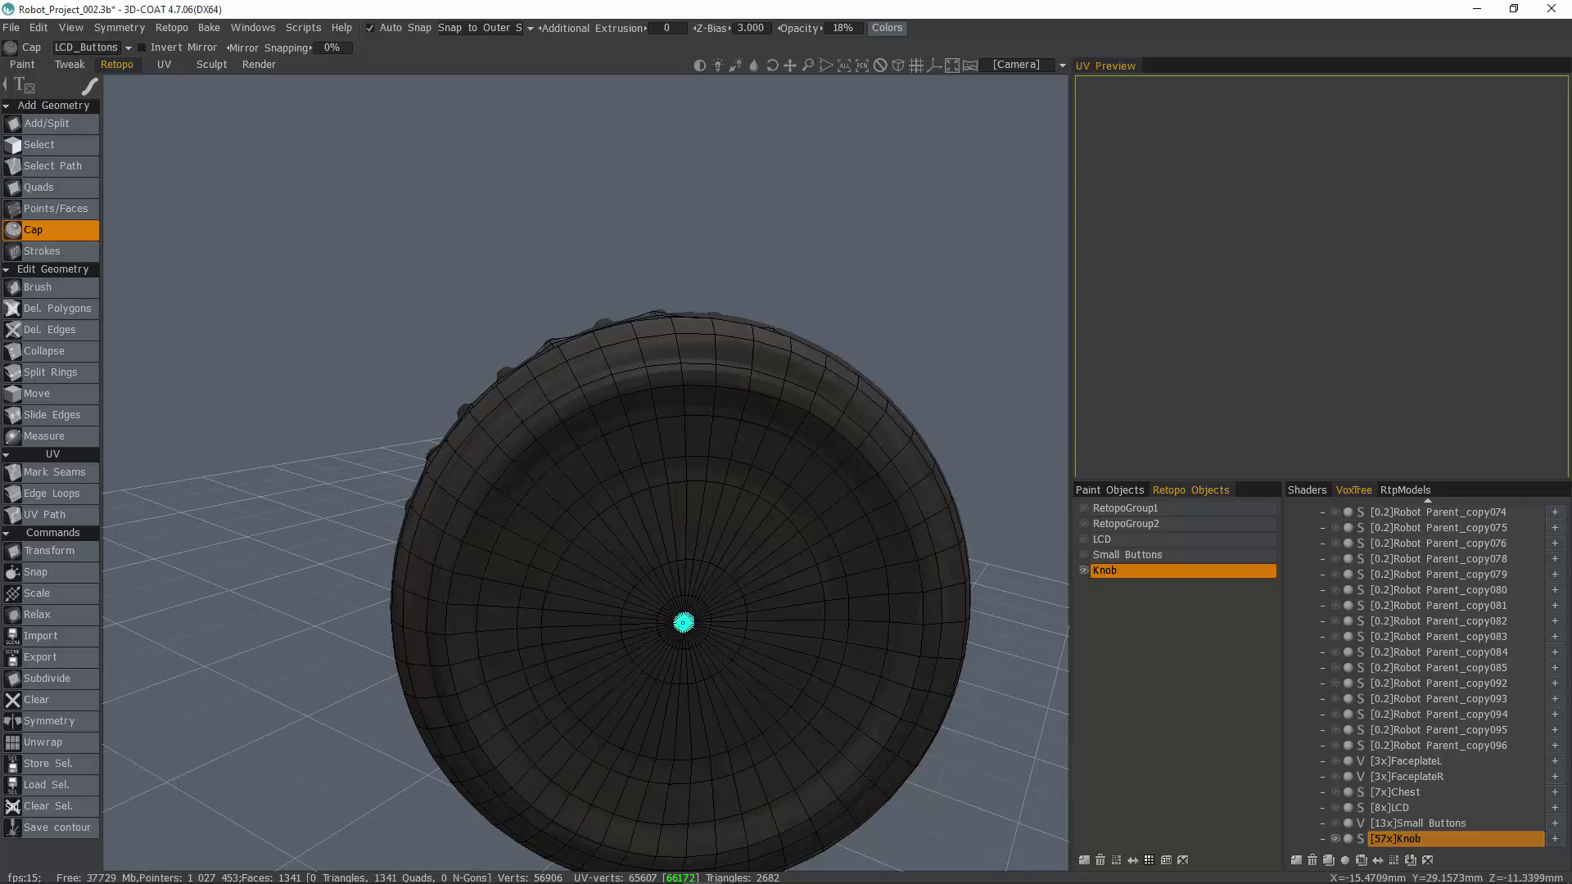
pyautogui.click(422, 616)
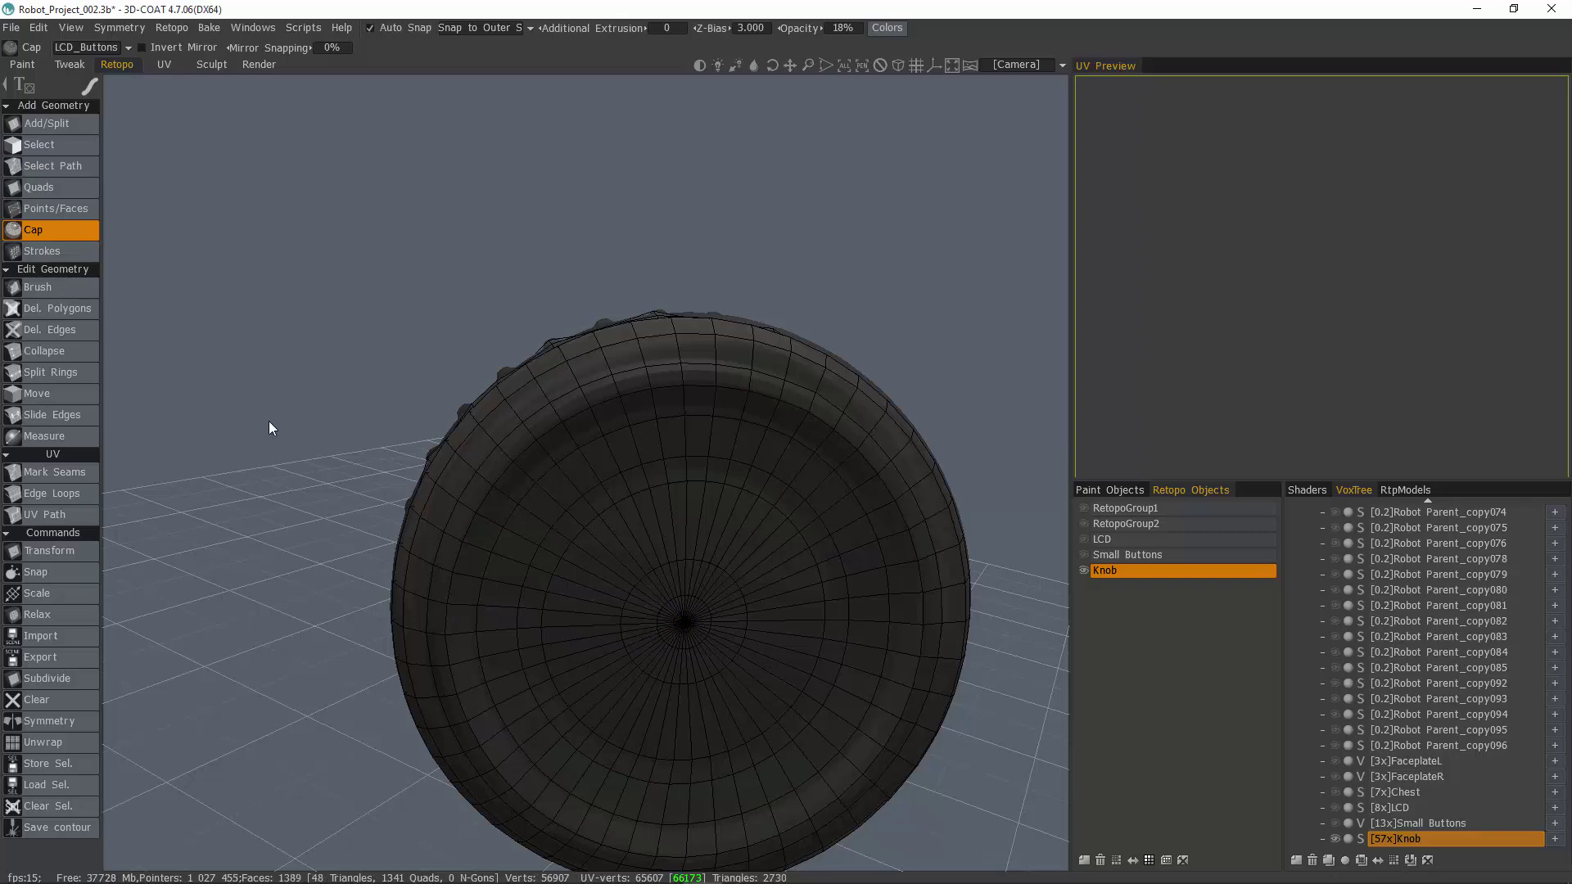
pyautogui.moveTo(269, 420); pyautogui.dragTo(236, 376)
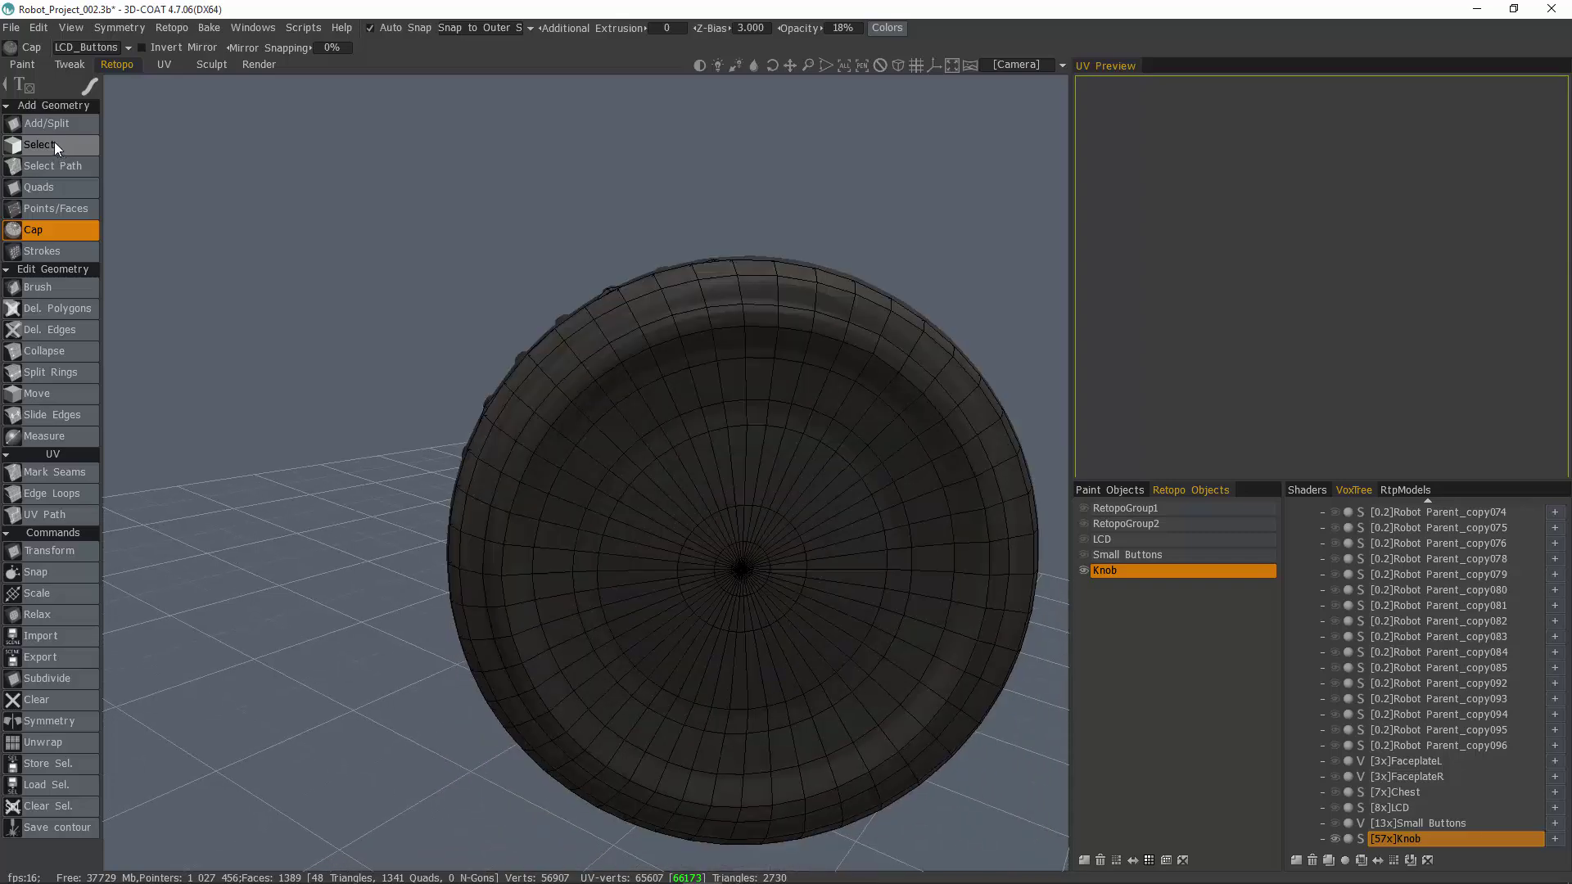
pyautogui.click(54, 144)
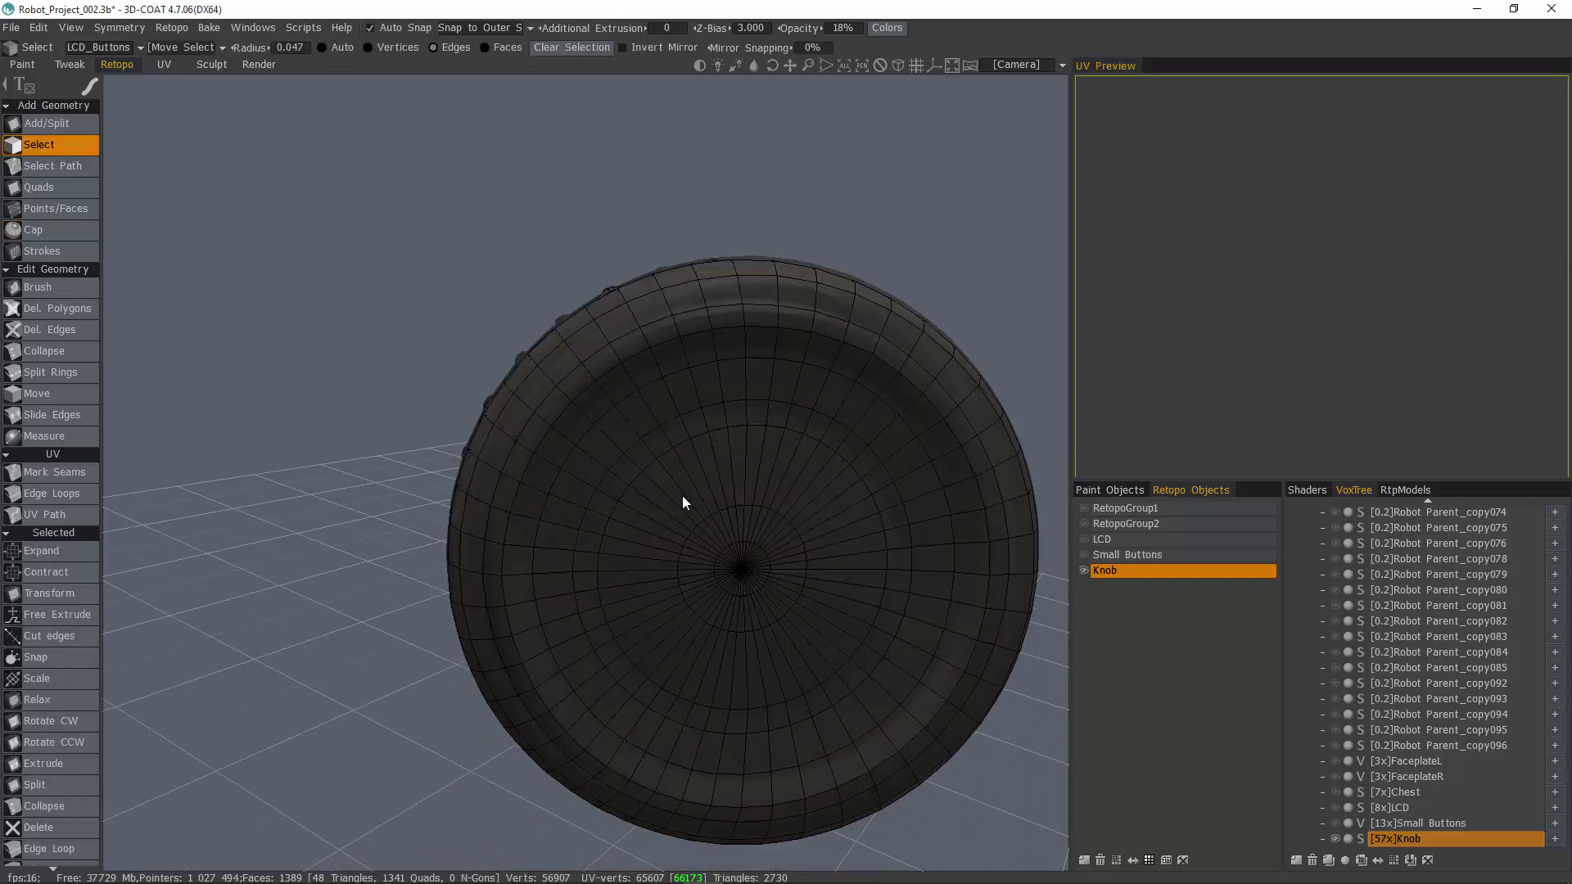
# Select the centre vertex of the knob's front and expand the vertex selection outward over the inner concentric rings
pyautogui.click(370, 48)
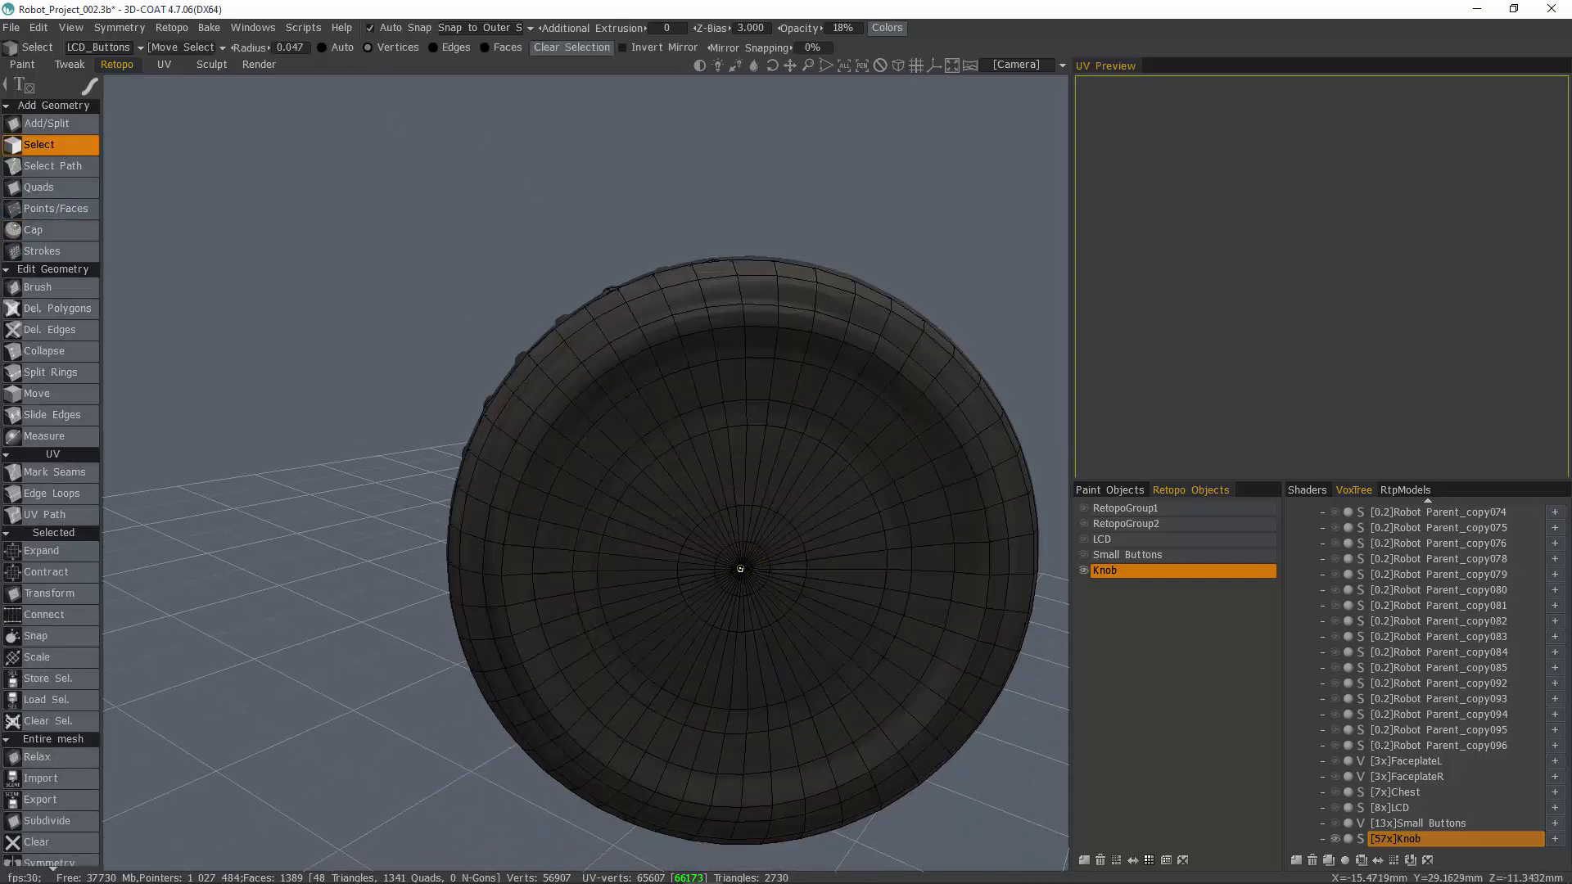
pyautogui.click(740, 568)
pyautogui.moveTo(387, 477); pyautogui.dragTo(278, 552)
pyautogui.click(41, 551)
pyautogui.click(67, 553)
pyautogui.click(66, 552)
pyautogui.click(66, 553)
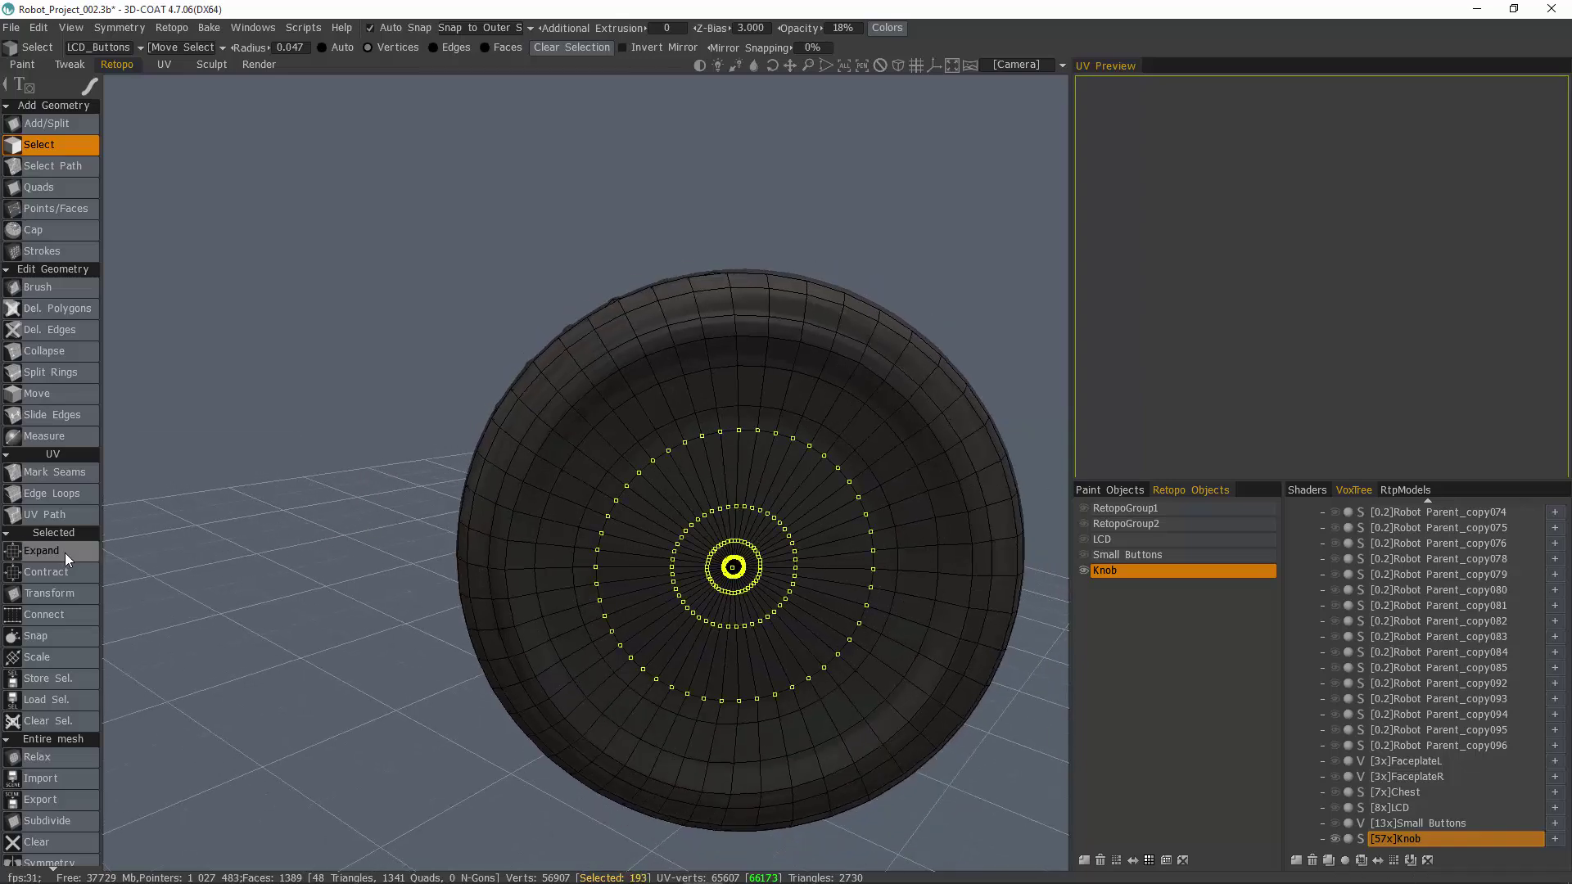
pyautogui.click(65, 553)
pyautogui.scroll(1, 305, 373)
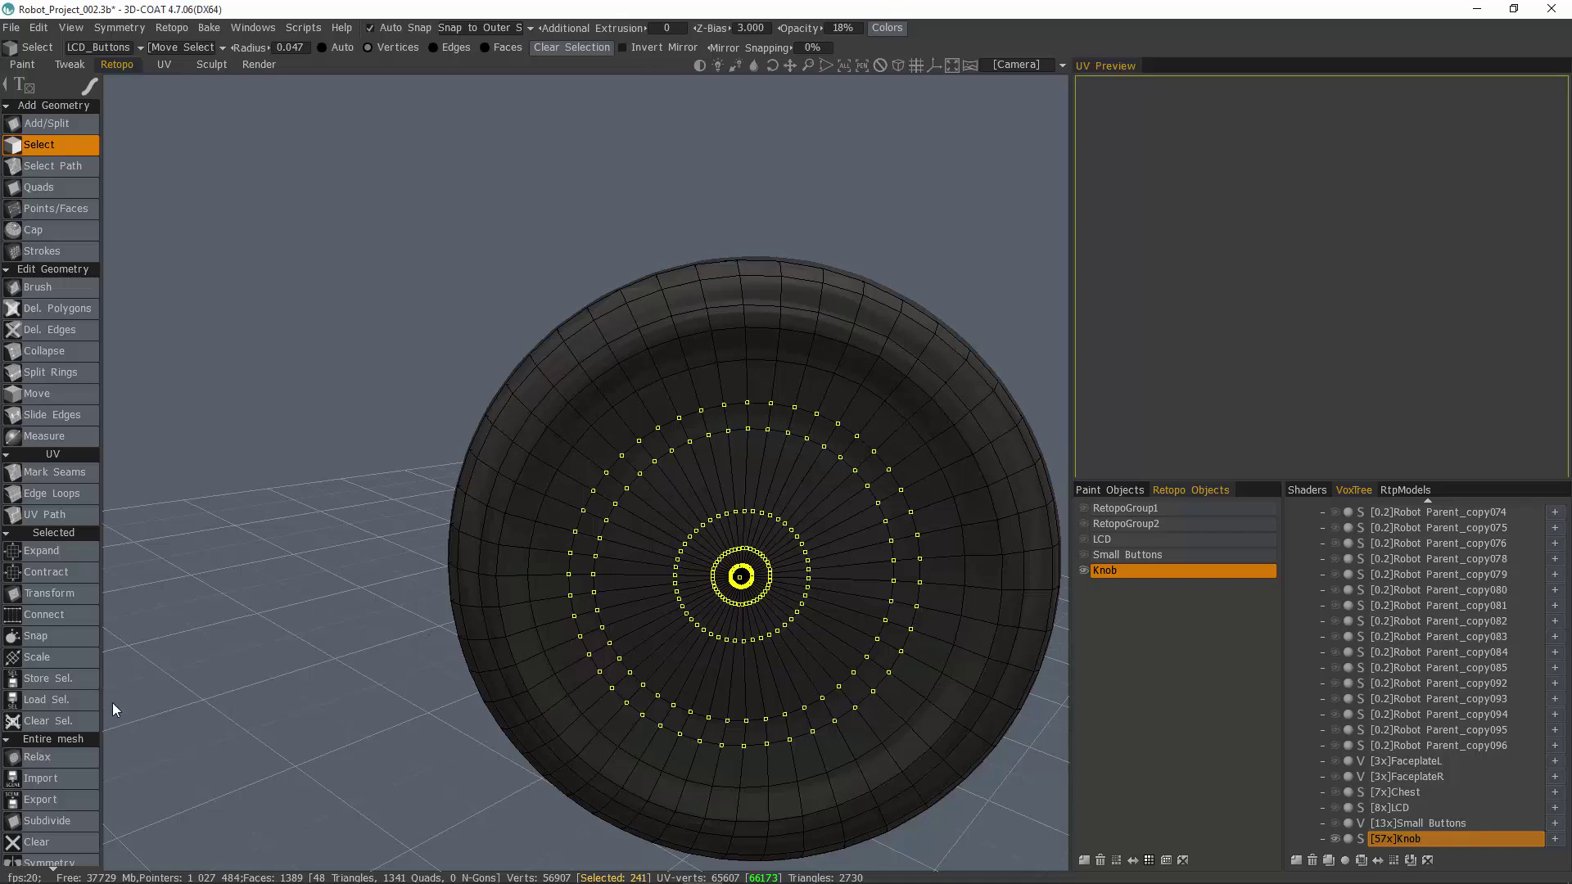
# Relax the selected vertices repeatedly to even out the concentric rings on the knob's front, and clear the selection
pyautogui.click(67, 758)
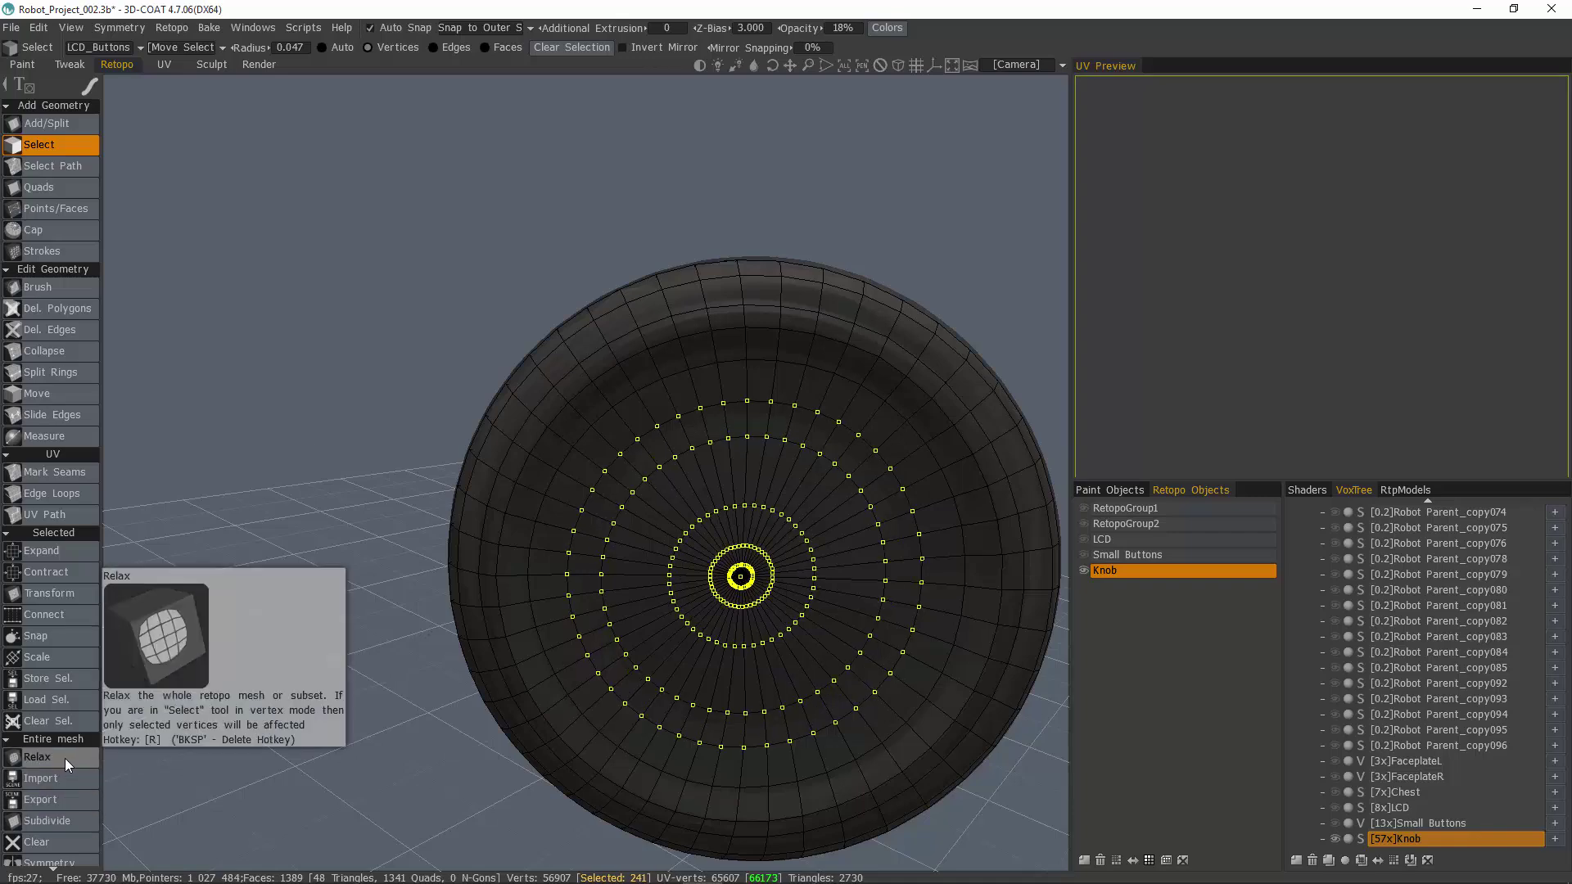
pyautogui.click(62, 759)
pyautogui.click(58, 758)
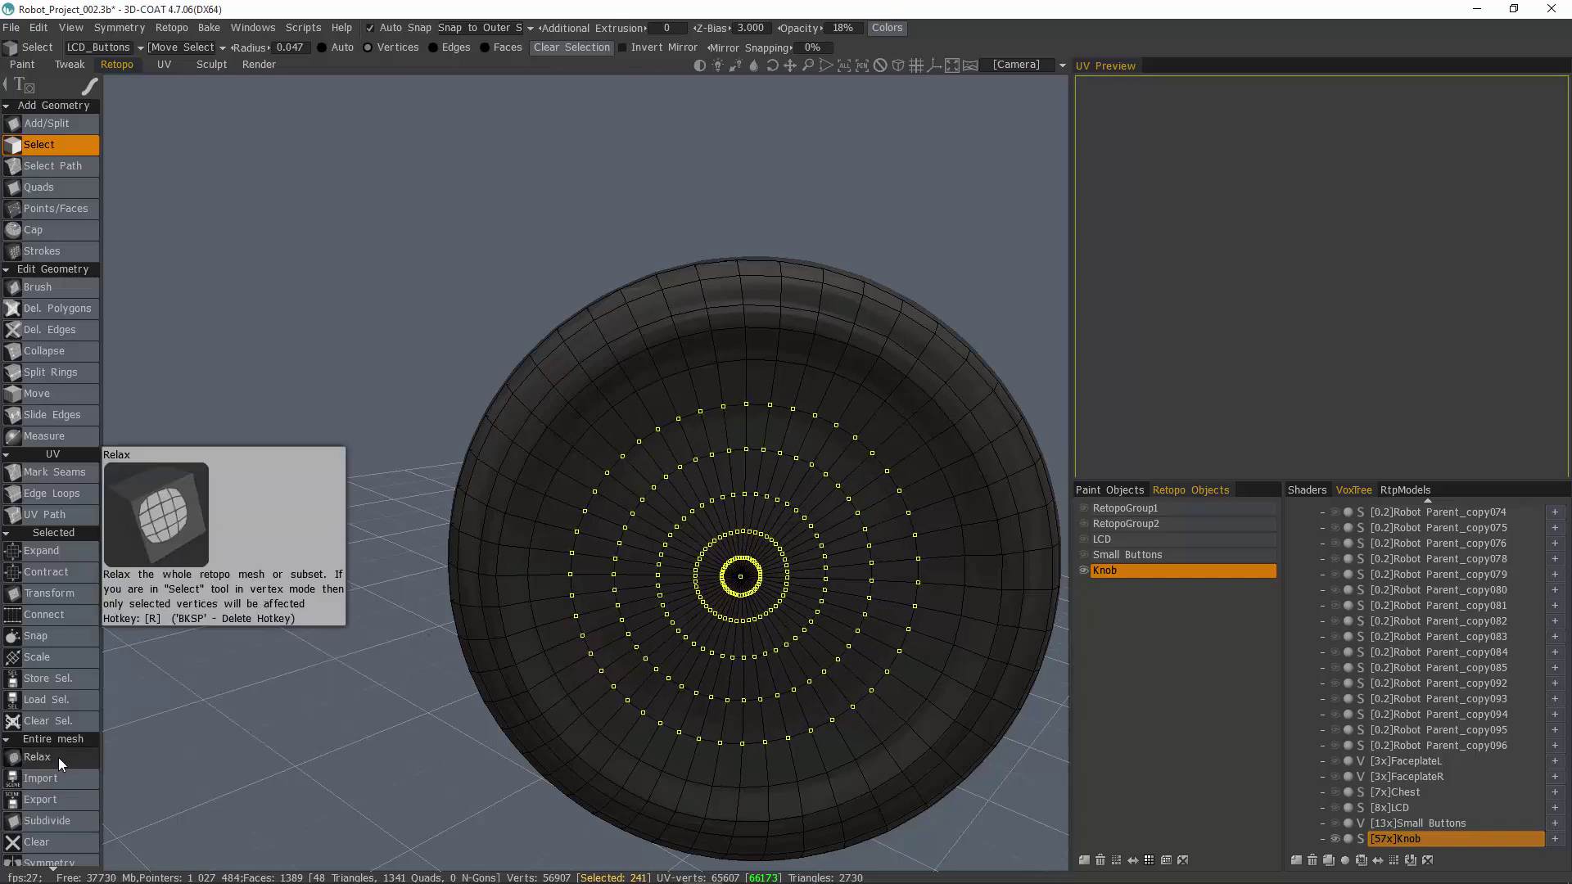
pyautogui.click(58, 757)
pyautogui.click(58, 756)
pyautogui.click(60, 757)
pyautogui.click(60, 757)
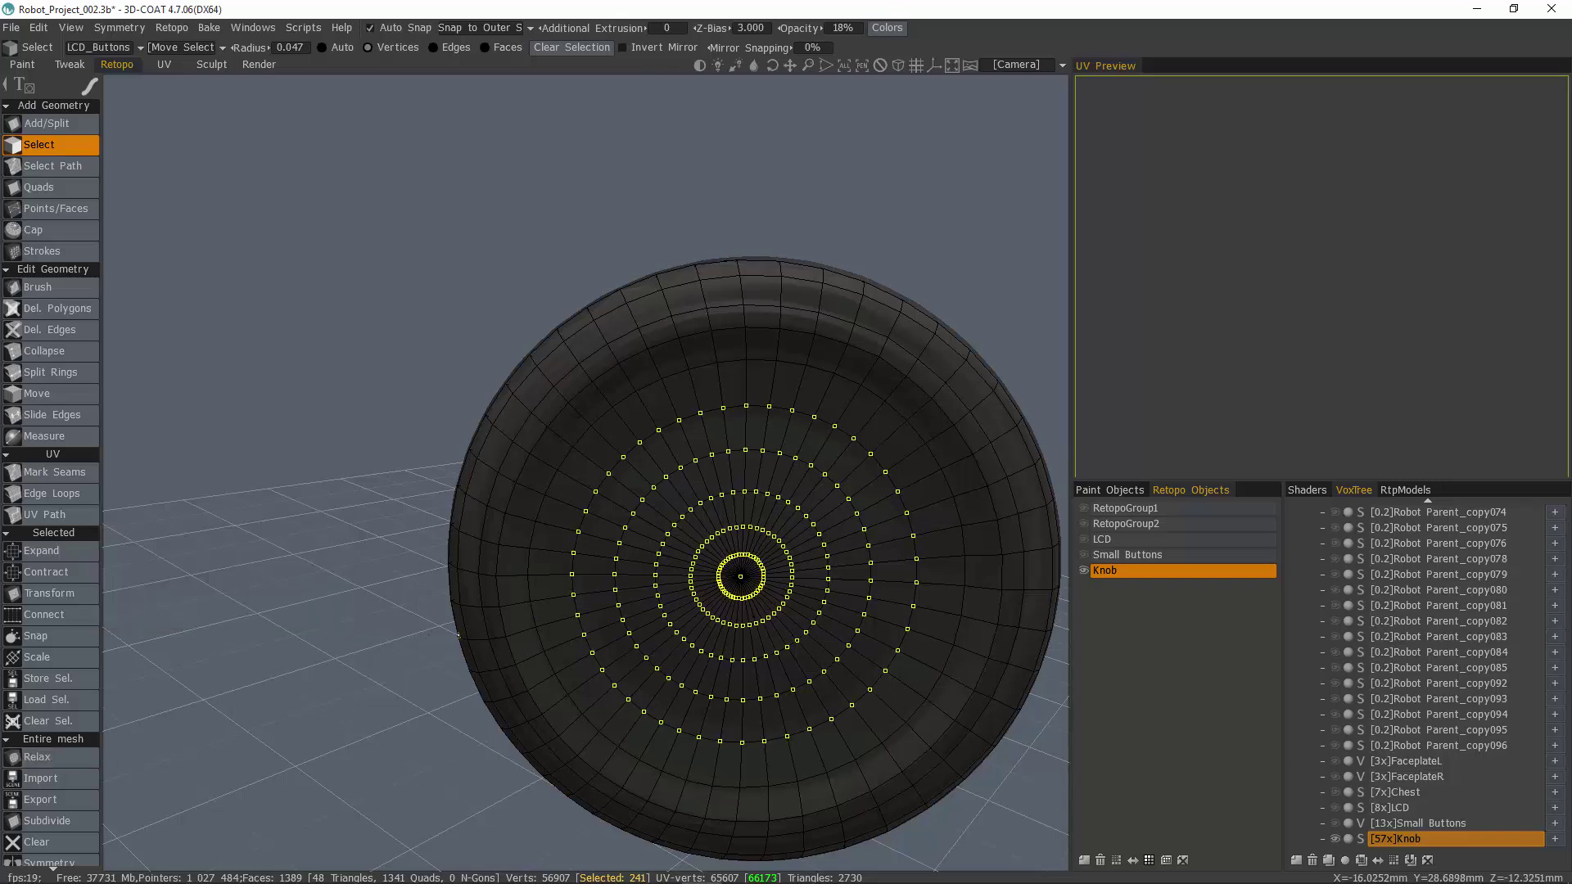
pyautogui.click(373, 643)
# Mark the edge loop around the knob at the groove behind its front rim as a UV seam
pyautogui.scroll(-4, 336, 590)
pyautogui.keyDown('alt'); pyautogui.moveTo(337, 591); pyautogui.dragTo(294, 527, button='middle'); pyautogui.keyUp('alt')
pyautogui.keyDown('alt'); pyautogui.moveTo(295, 527); pyautogui.dragTo(728, 681); pyautogui.keyUp('alt')
pyautogui.moveTo(517, 465); pyautogui.dragTo(222, 232, button='middle')
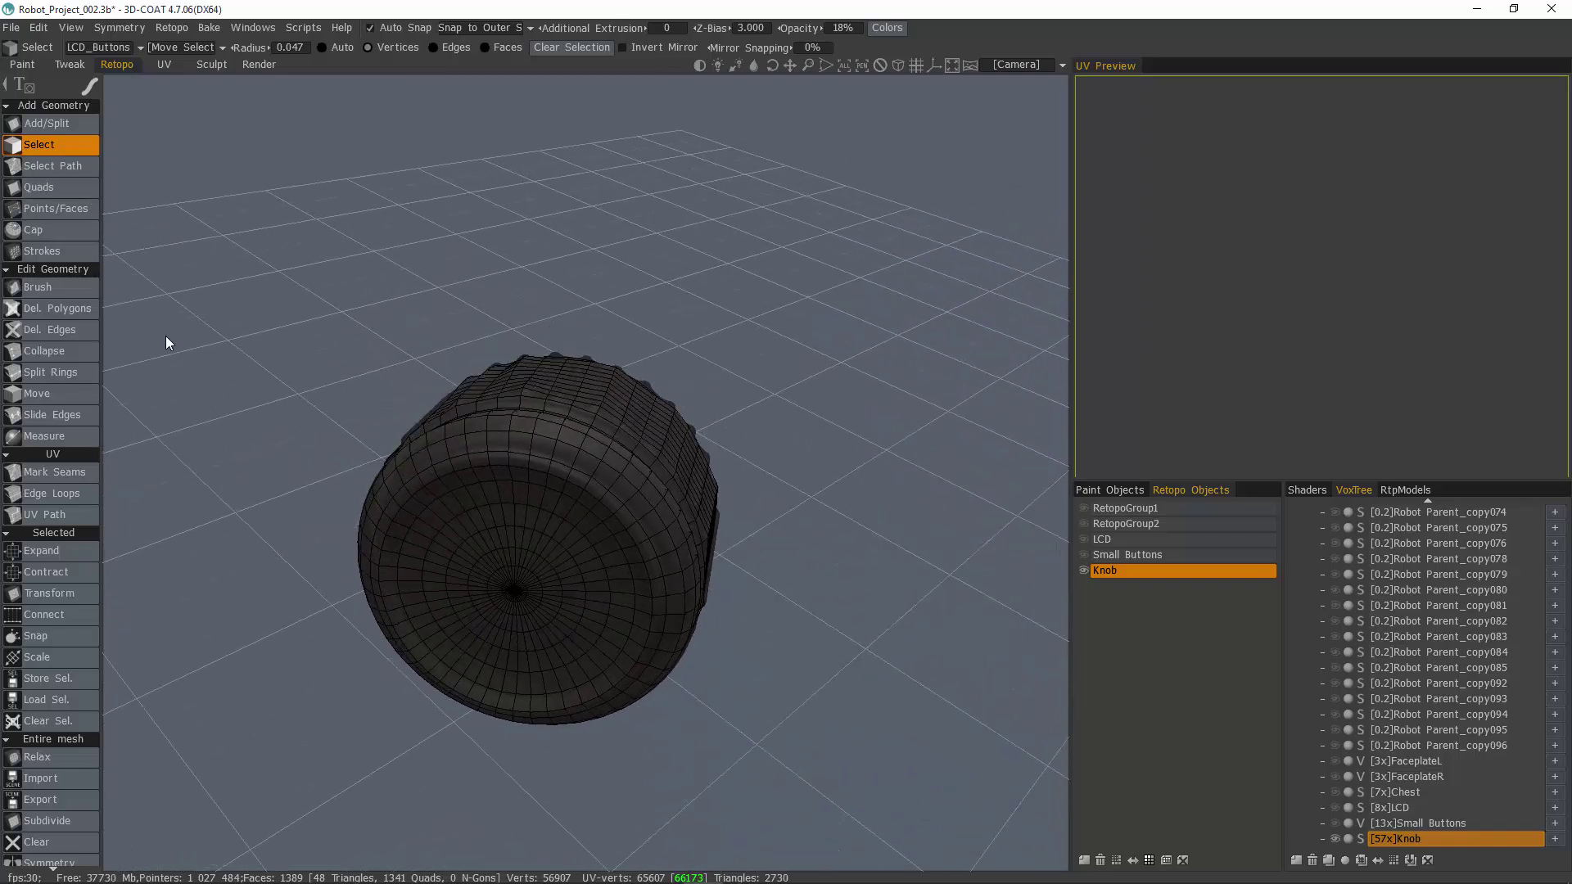
pyautogui.click(53, 472)
pyautogui.moveTo(545, 516); pyautogui.dragTo(675, 527, button='middle')
pyautogui.click(674, 527)
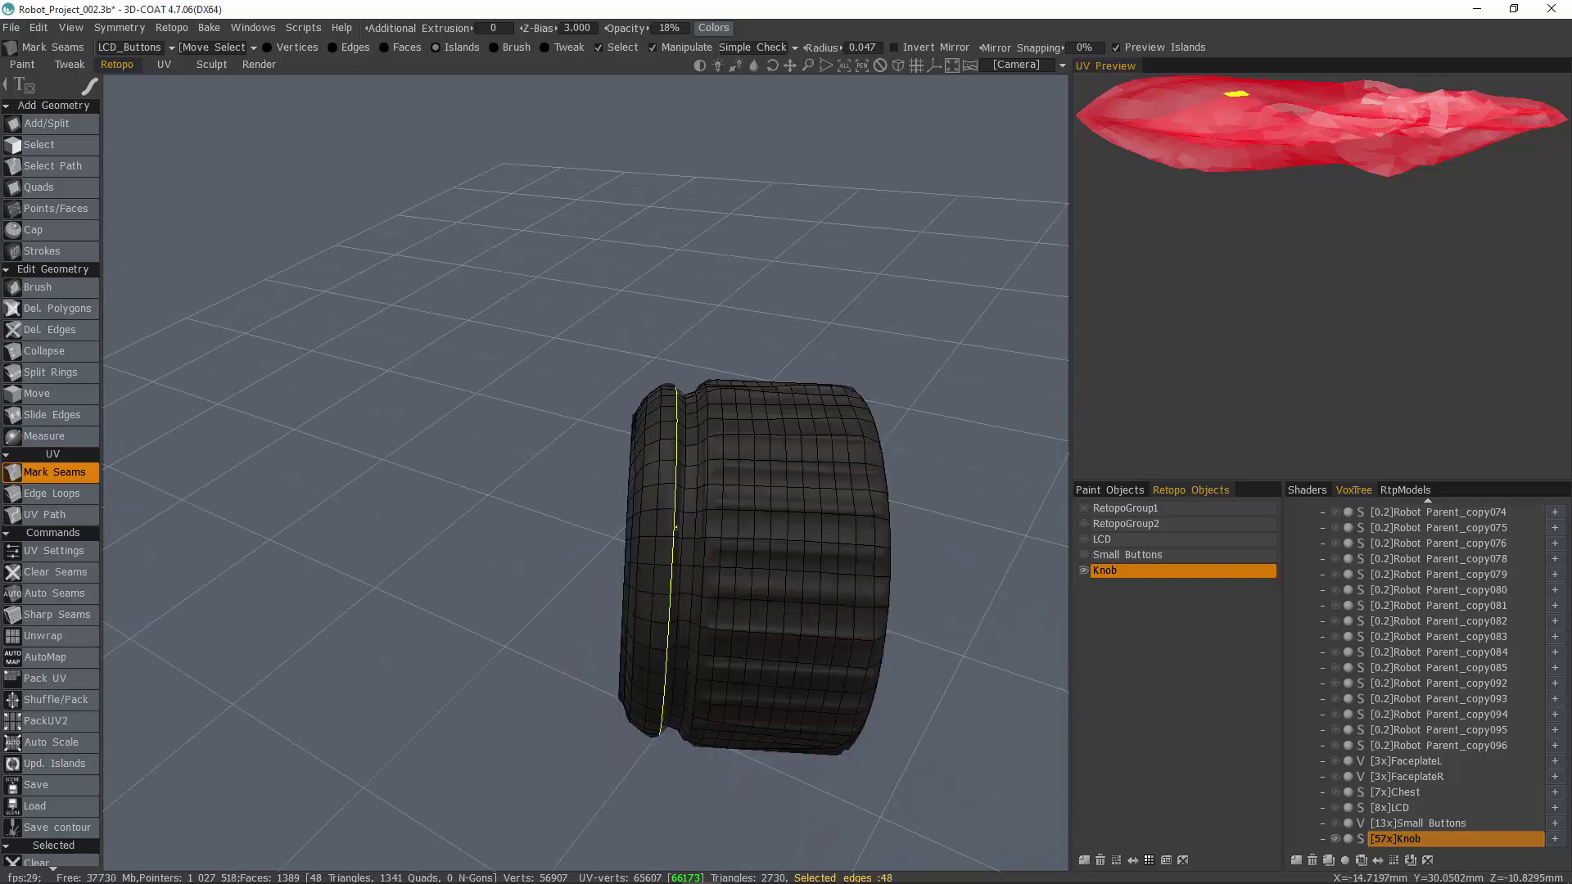
# Lay out a UV Path around the outer edge of the knob's back
pyautogui.moveTo(532, 511)
pyautogui.mouseDown(button='middle')
pyautogui.moveTo(687, 421)
pyautogui.moveTo(846, 561)
pyautogui.moveTo(862, 515)
pyautogui.moveTo(831, 442)
pyautogui.moveTo(843, 507)
pyautogui.moveTo(792, 649)
pyautogui.moveTo(642, 695)
pyautogui.moveTo(615, 407)
pyautogui.moveTo(681, 366)
pyautogui.moveTo(323, 426)
pyautogui.moveTo(61, 511)
pyautogui.moveTo(210, 458)
pyautogui.moveTo(688, 416)
pyautogui.moveTo(731, 429)
pyautogui.mouseUp(button='middle')
pyautogui.click(66, 516)
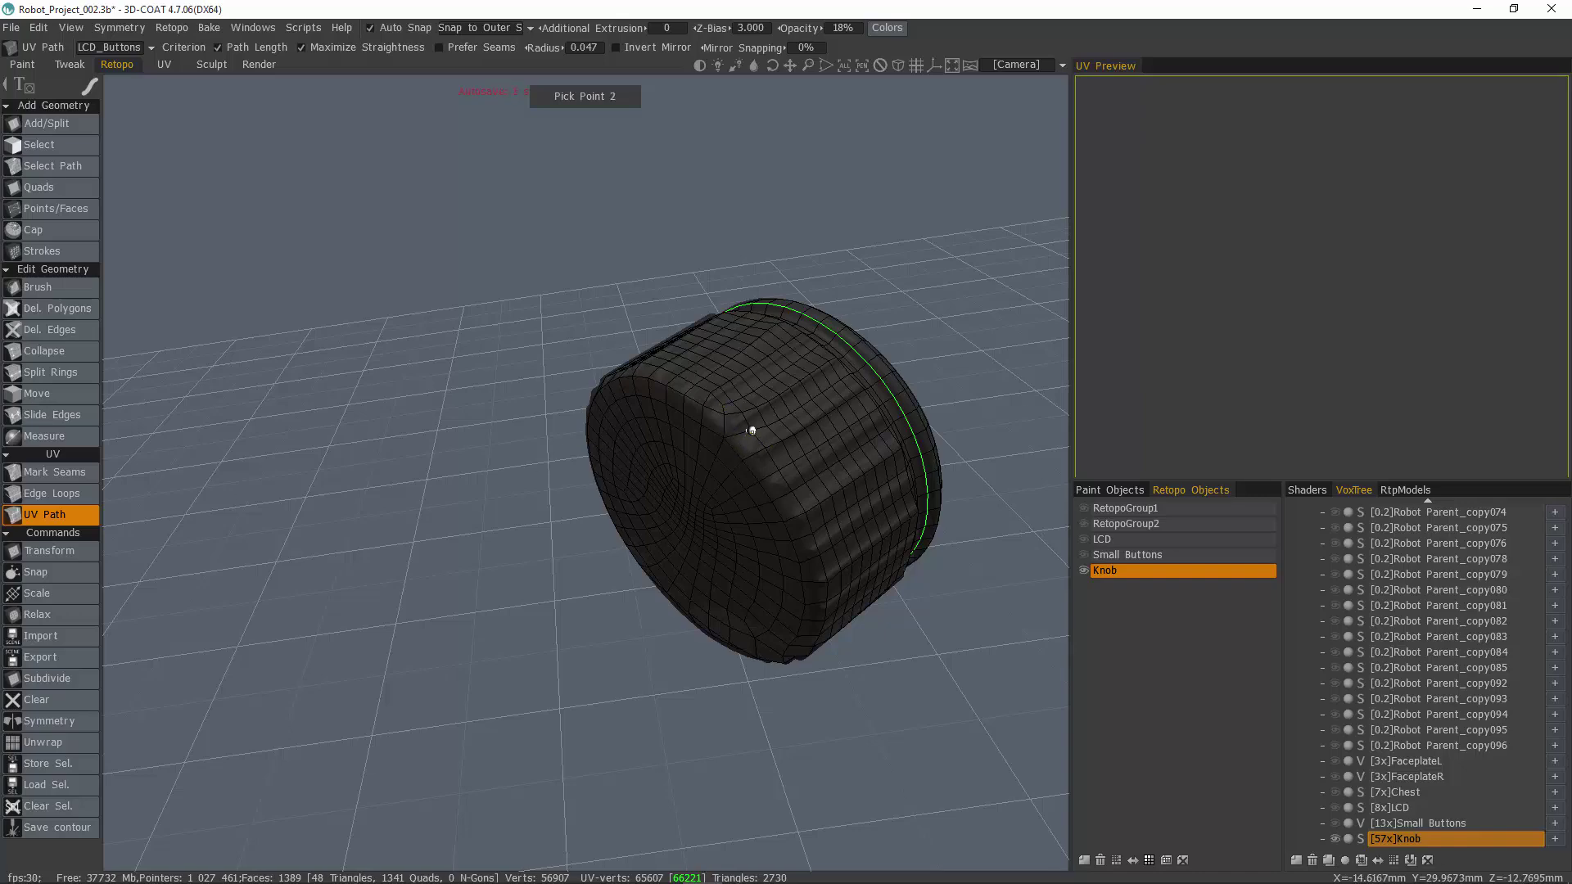
pyautogui.moveTo(751, 429); pyautogui.dragTo(792, 679, button='middle')
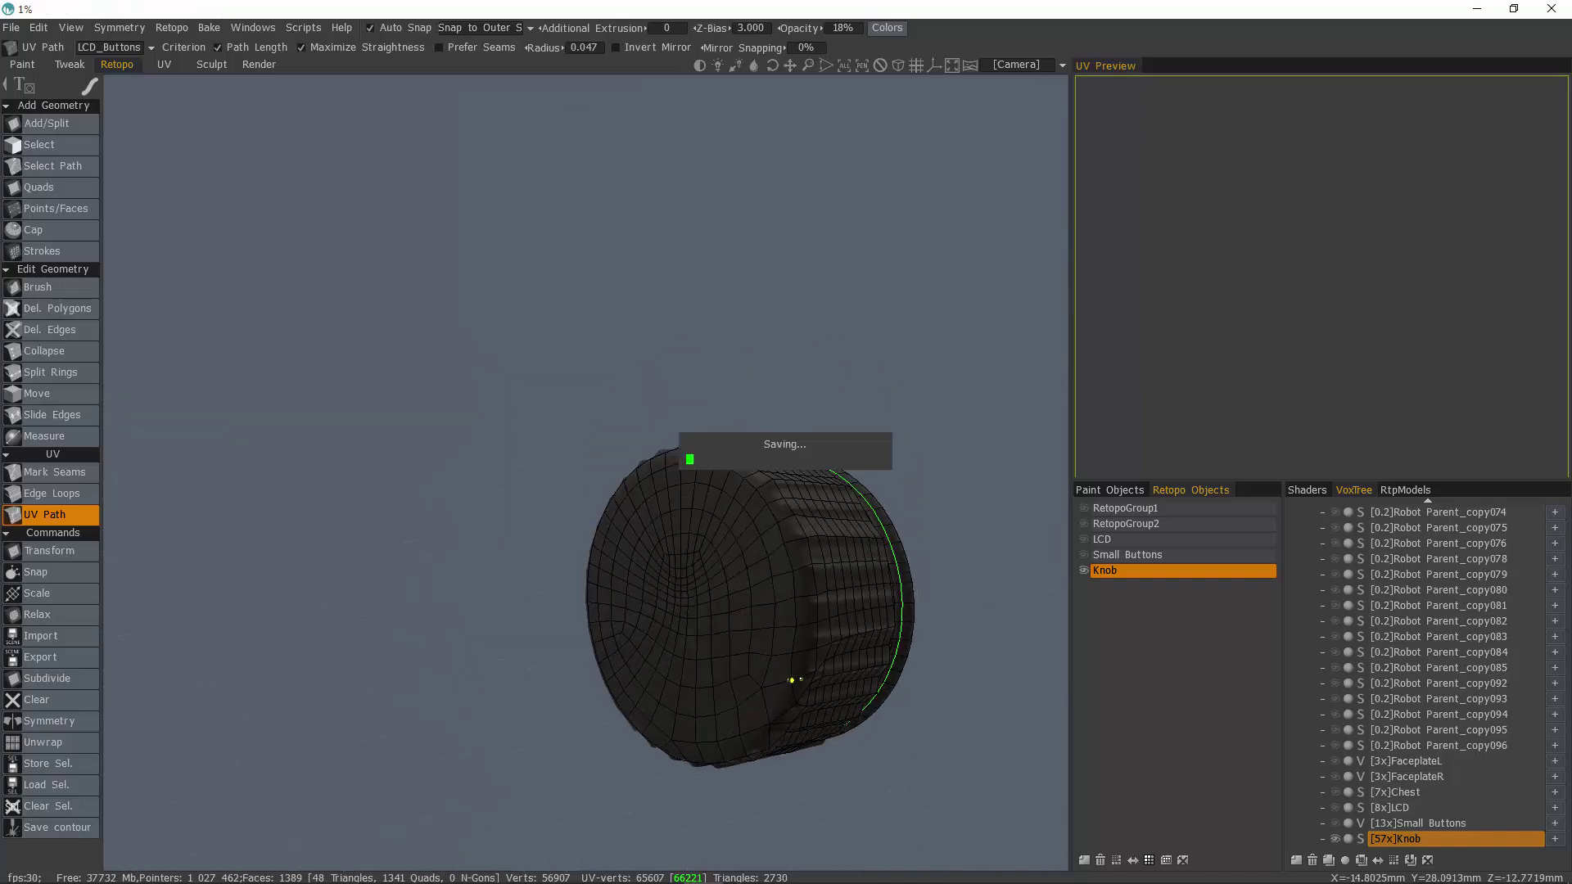
pyautogui.click(803, 671)
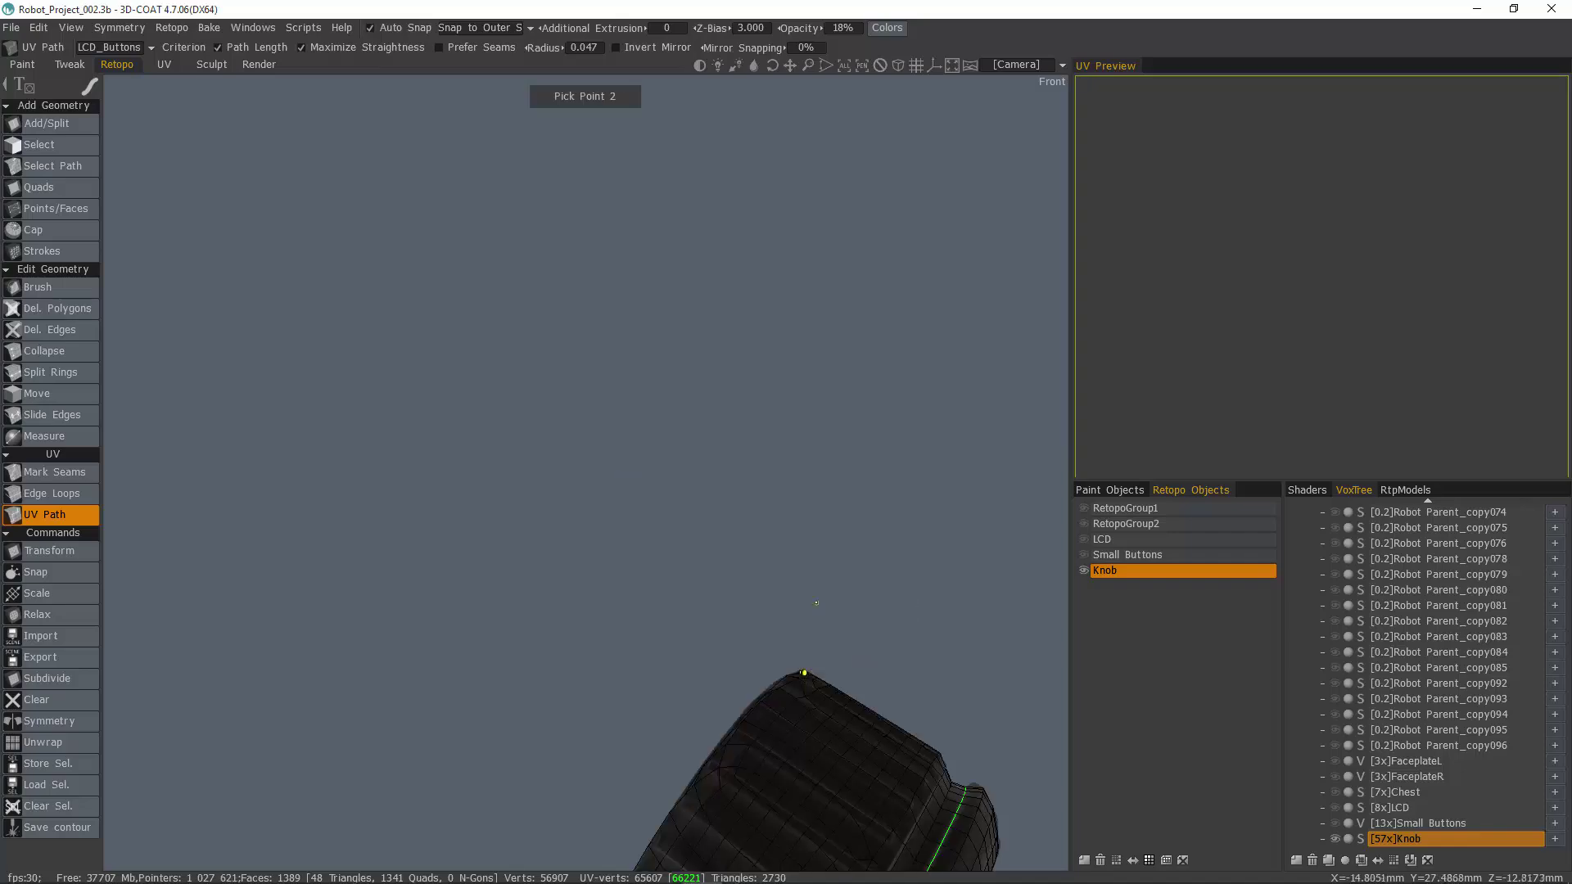
pyautogui.moveTo(803, 671); pyautogui.dragTo(545, 354, button='middle')
pyautogui.click(685, 438)
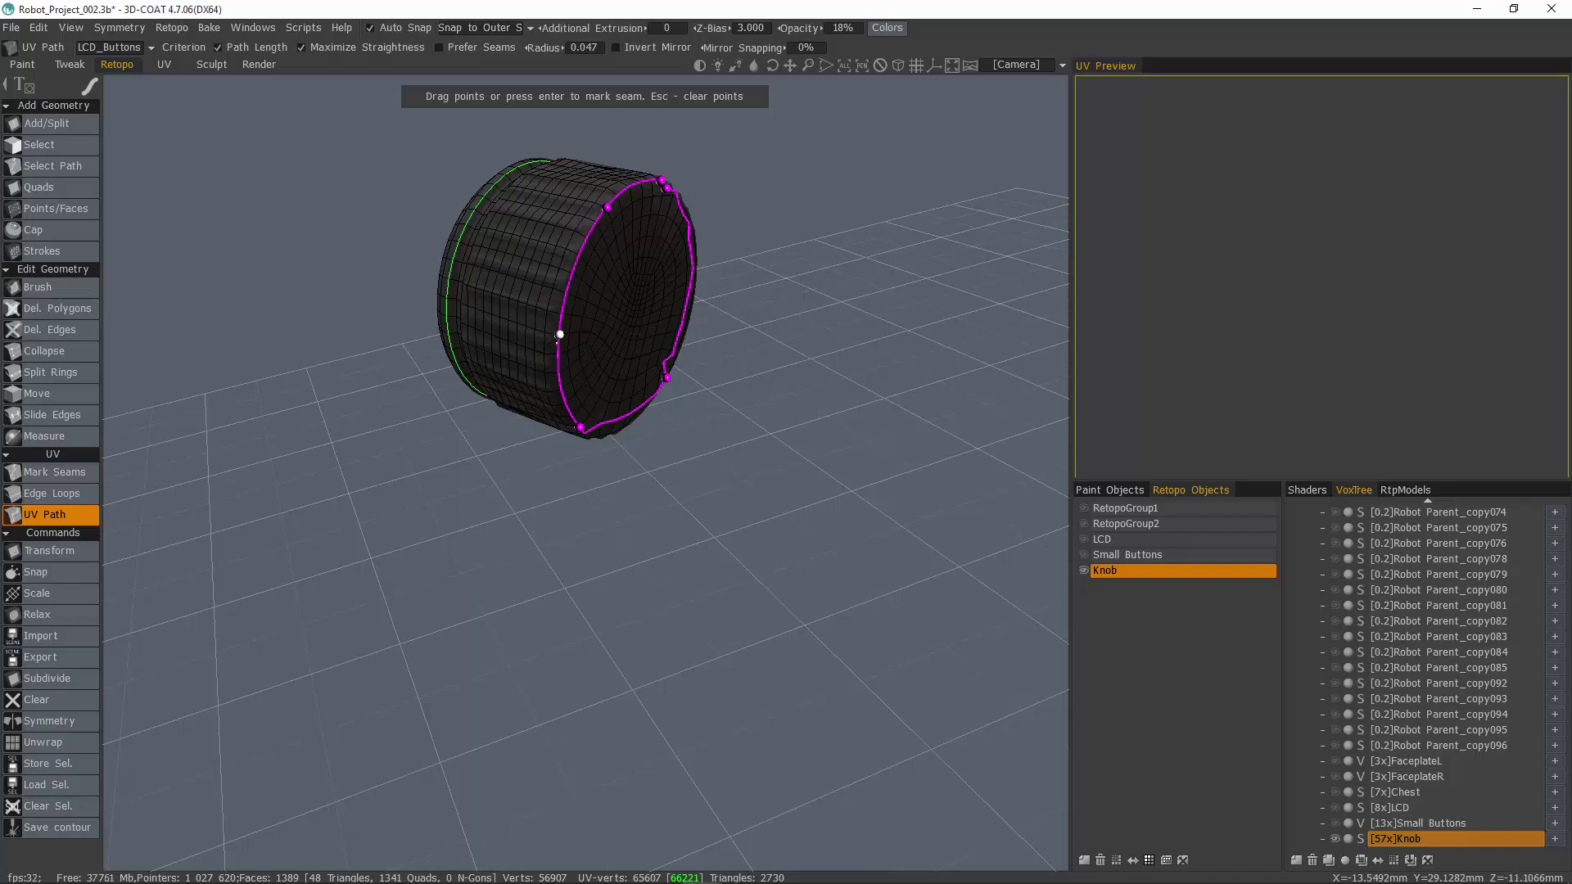
pyautogui.moveTo(559, 353); pyautogui.dragTo(626, 296, button='middle')
pyautogui.moveTo(717, 383); pyautogui.dragTo(610, 521, button='middle')
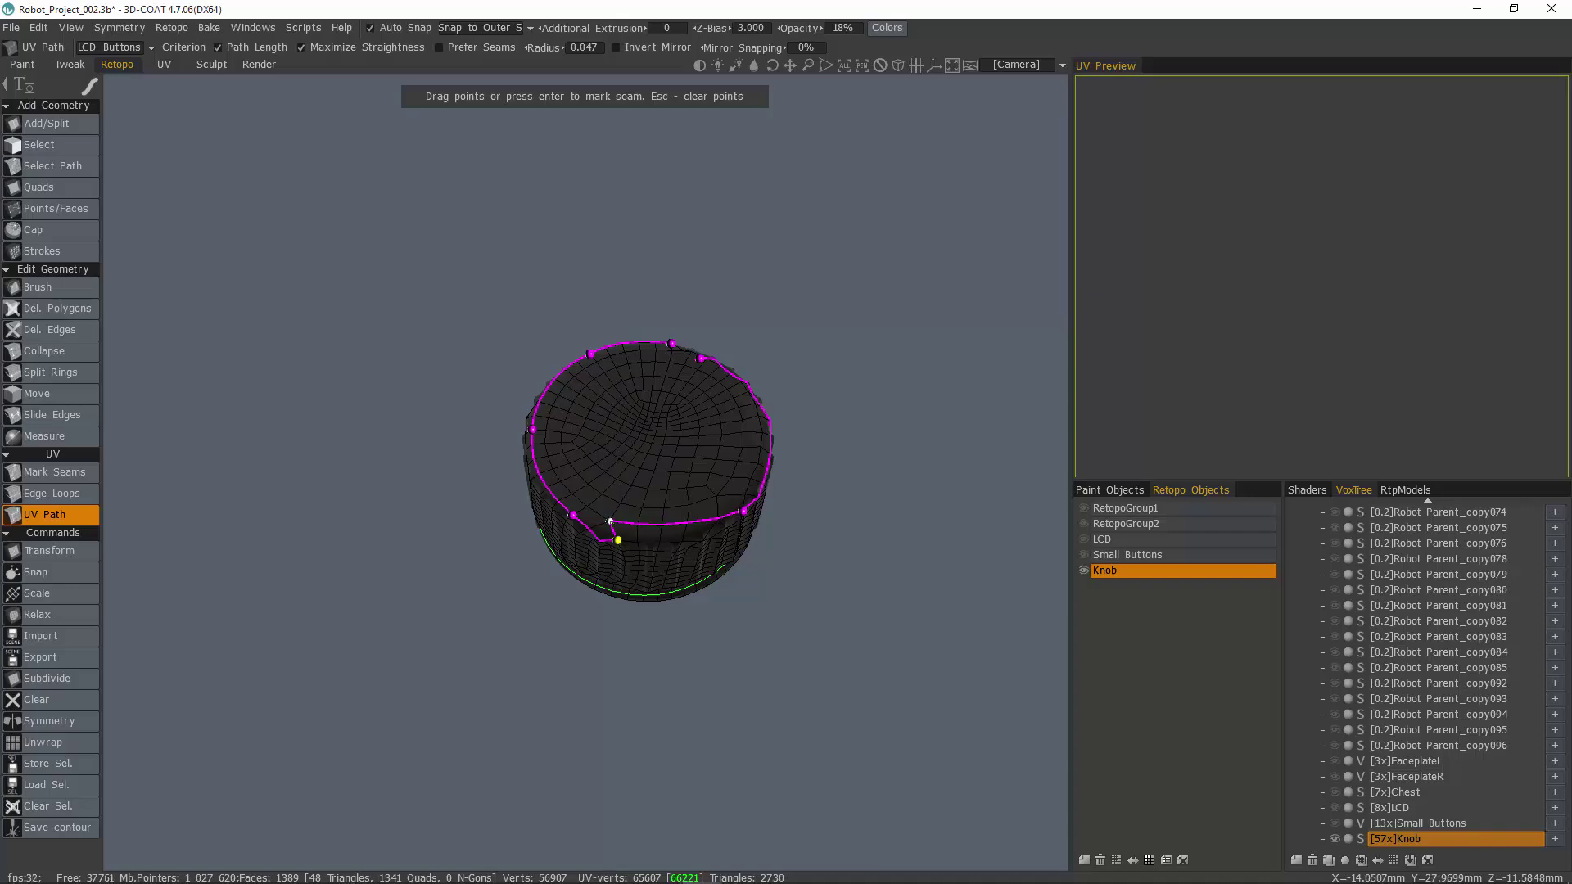
# Complete the UV Path around the knob's back edge, mark it as a seam, and clear the path points
pyautogui.moveTo(703, 540); pyautogui.dragTo(719, 616, button='middle')
pyautogui.scroll(5, 703, 521)
pyautogui.moveTo(501, 722); pyautogui.dragTo(284, 720, button='middle')
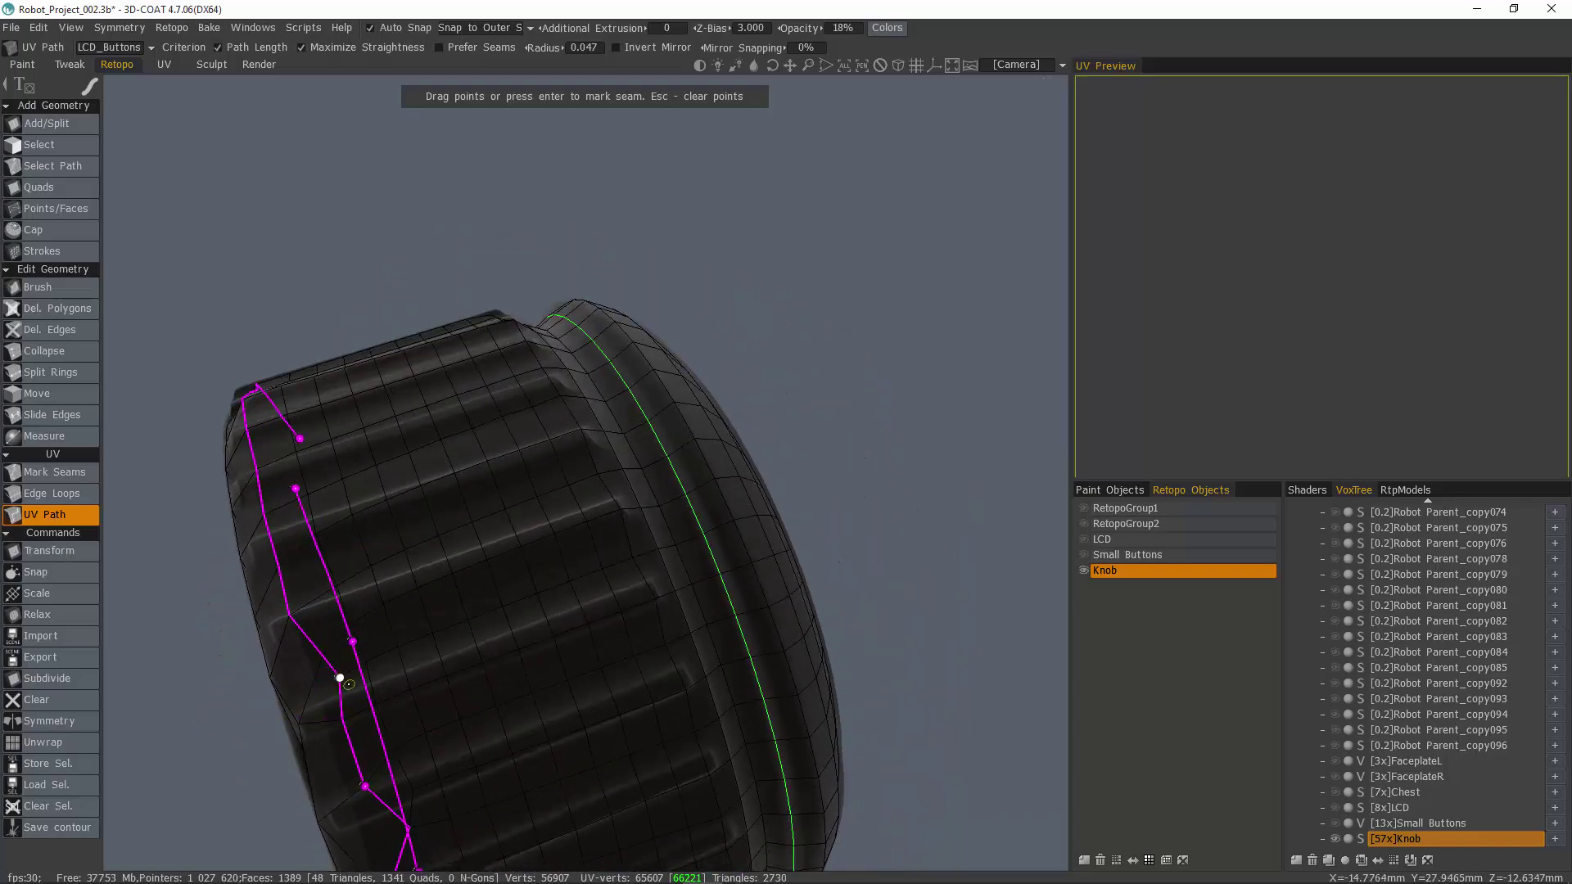
pyautogui.scroll(-4, 349, 685)
pyautogui.moveTo(358, 473); pyautogui.dragTo(562, 415, button='middle')
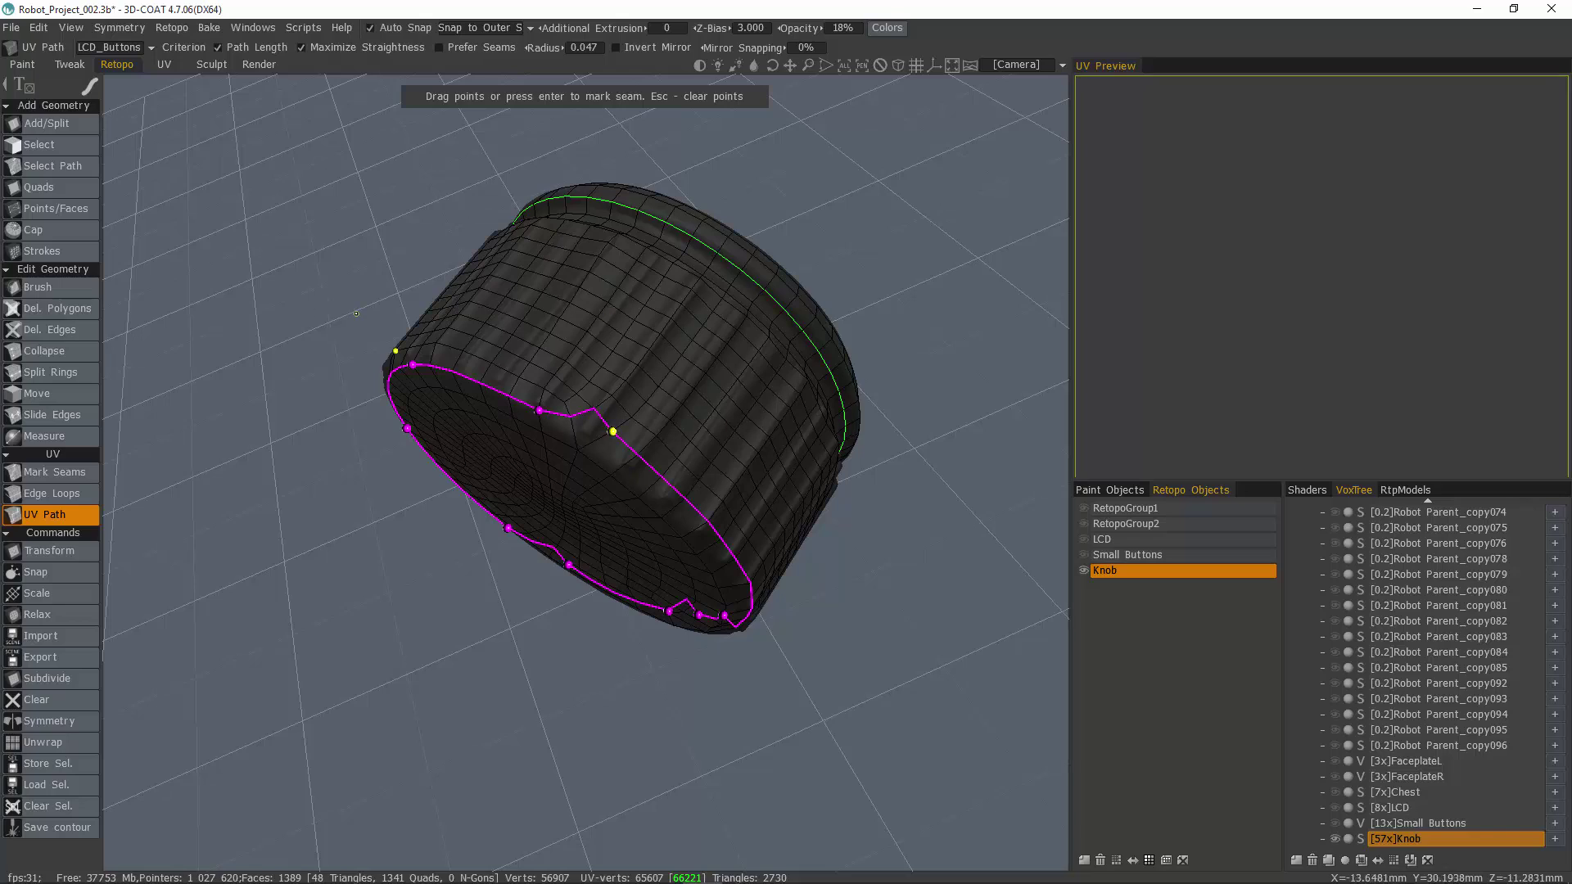
pyautogui.press('Return')
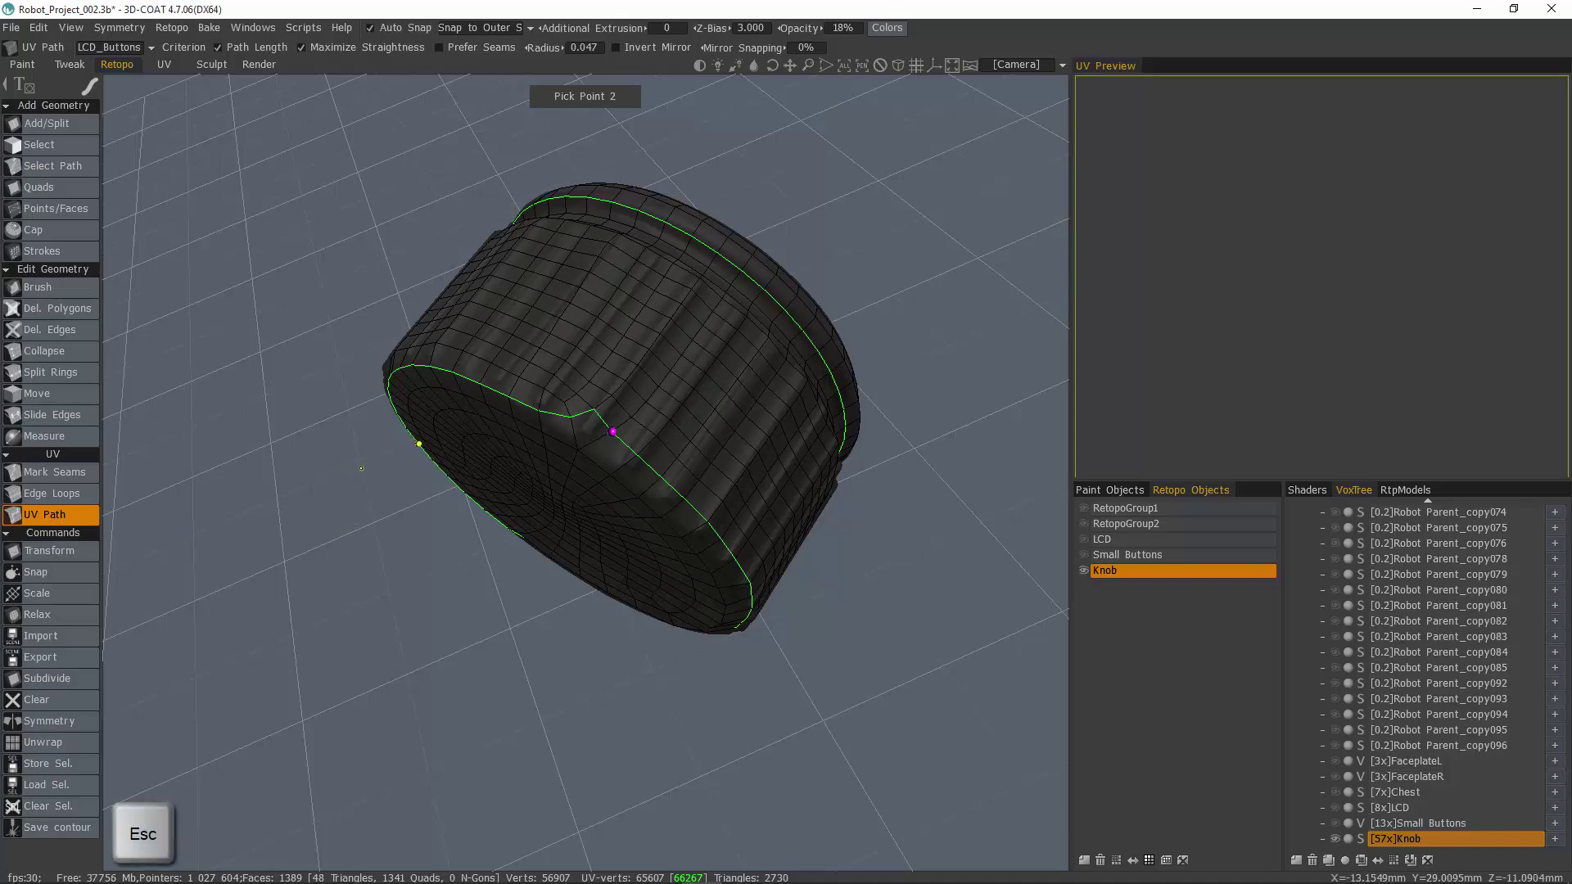
pyautogui.moveTo(361, 469); pyautogui.dragTo(539, 444)
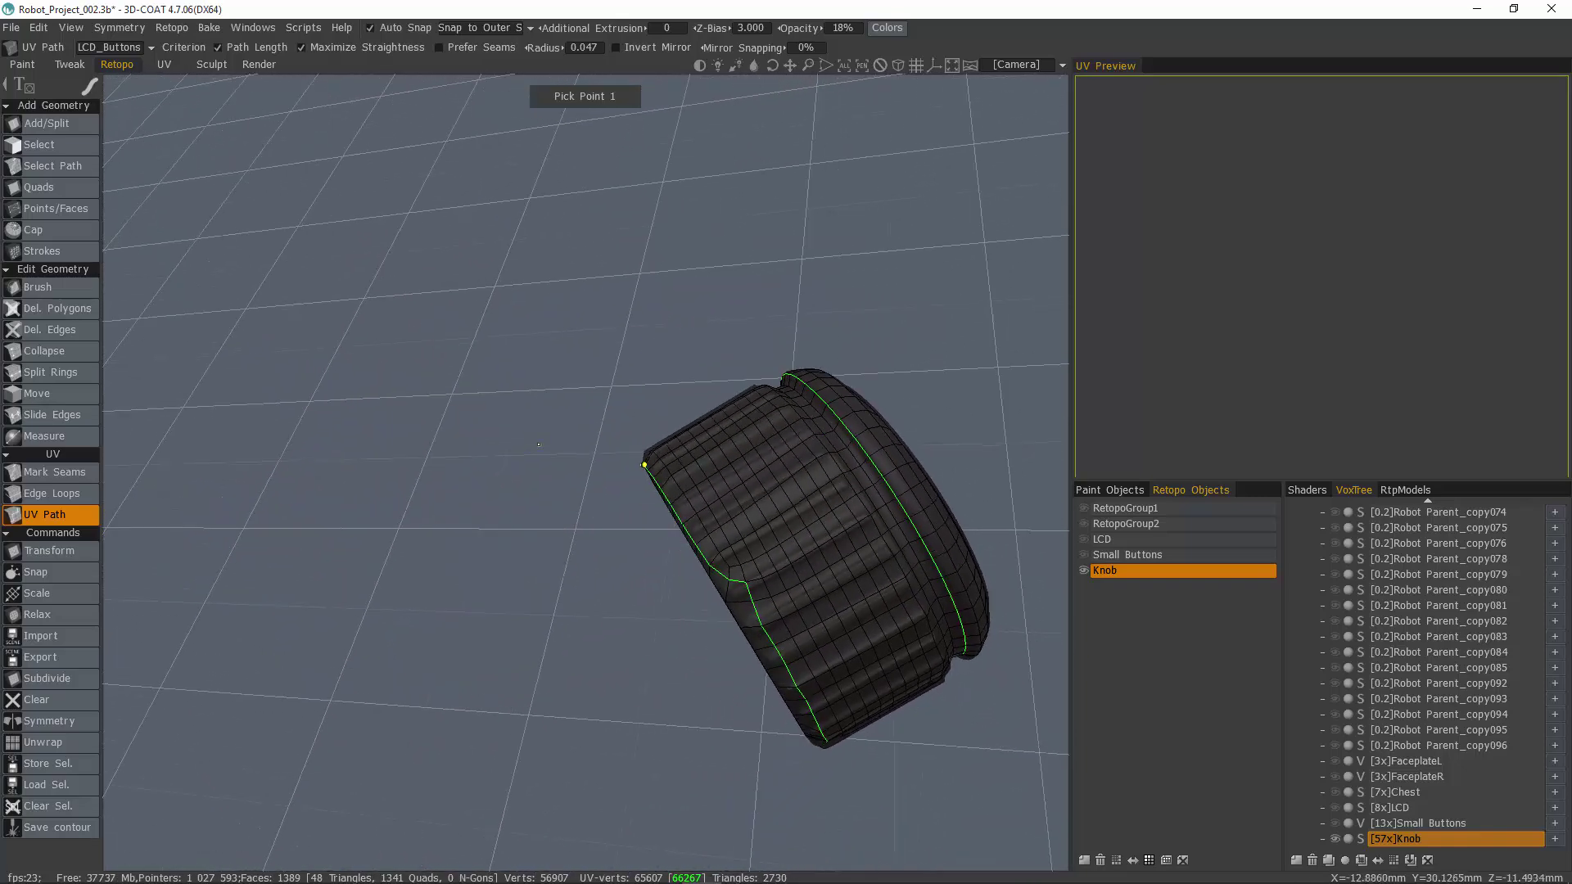
# Mark a straight seam along the knob's side, connecting the front rim seam to the back edge seam
pyautogui.click(62, 473)
pyautogui.moveTo(593, 508); pyautogui.dragTo(630, 506)
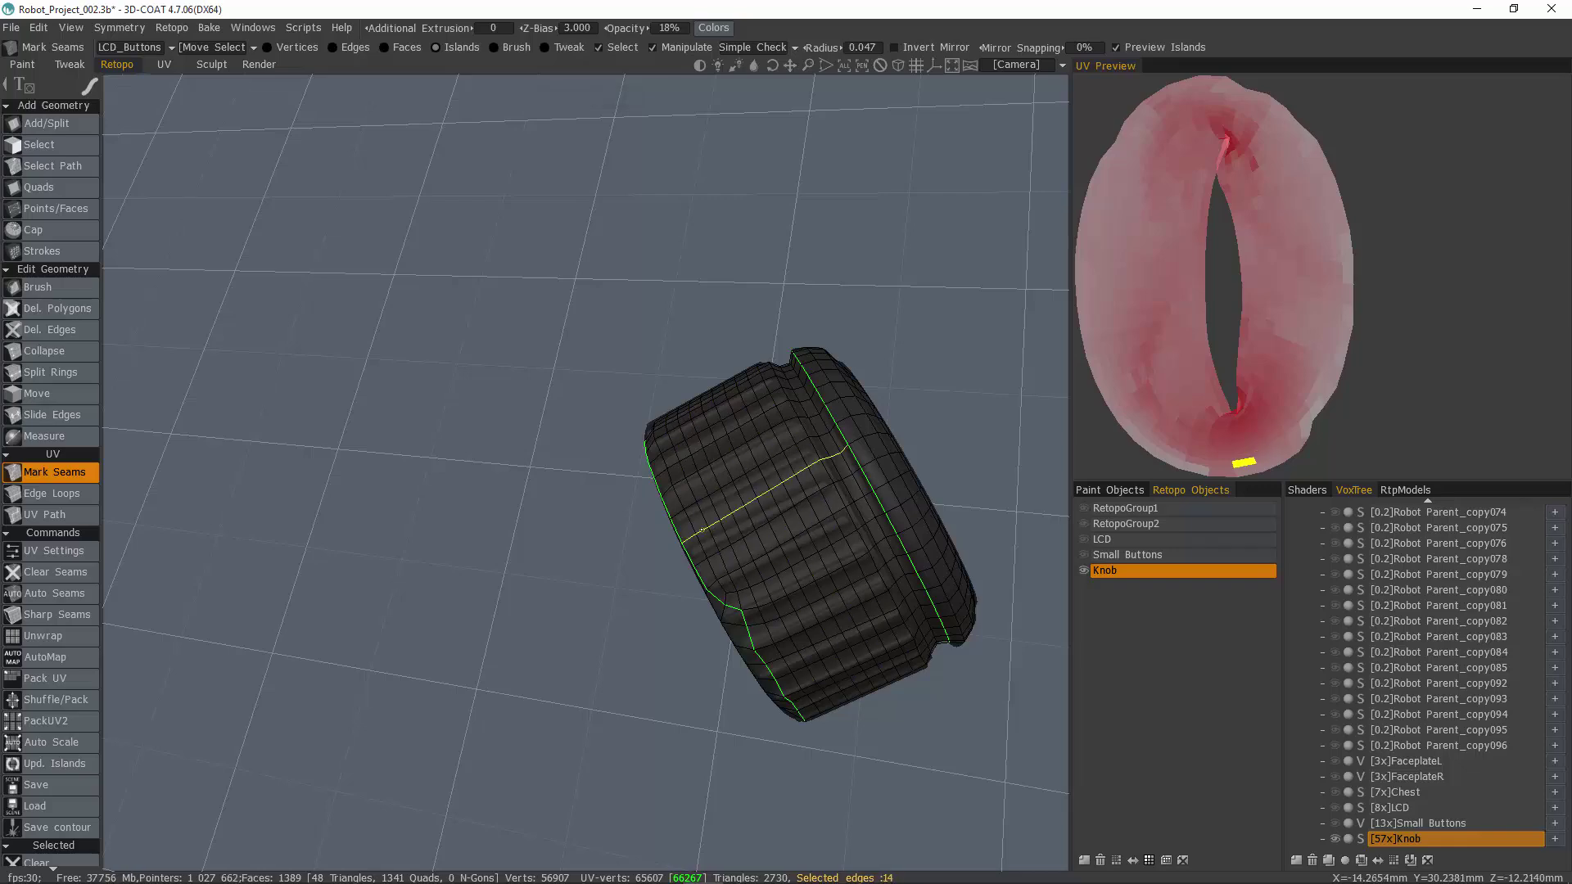
pyautogui.moveTo(518, 537); pyautogui.dragTo(843, 515)
# Show the Small Buttons and LCD retopo objects together with their sculpt volumes
pyautogui.click(1083, 556)
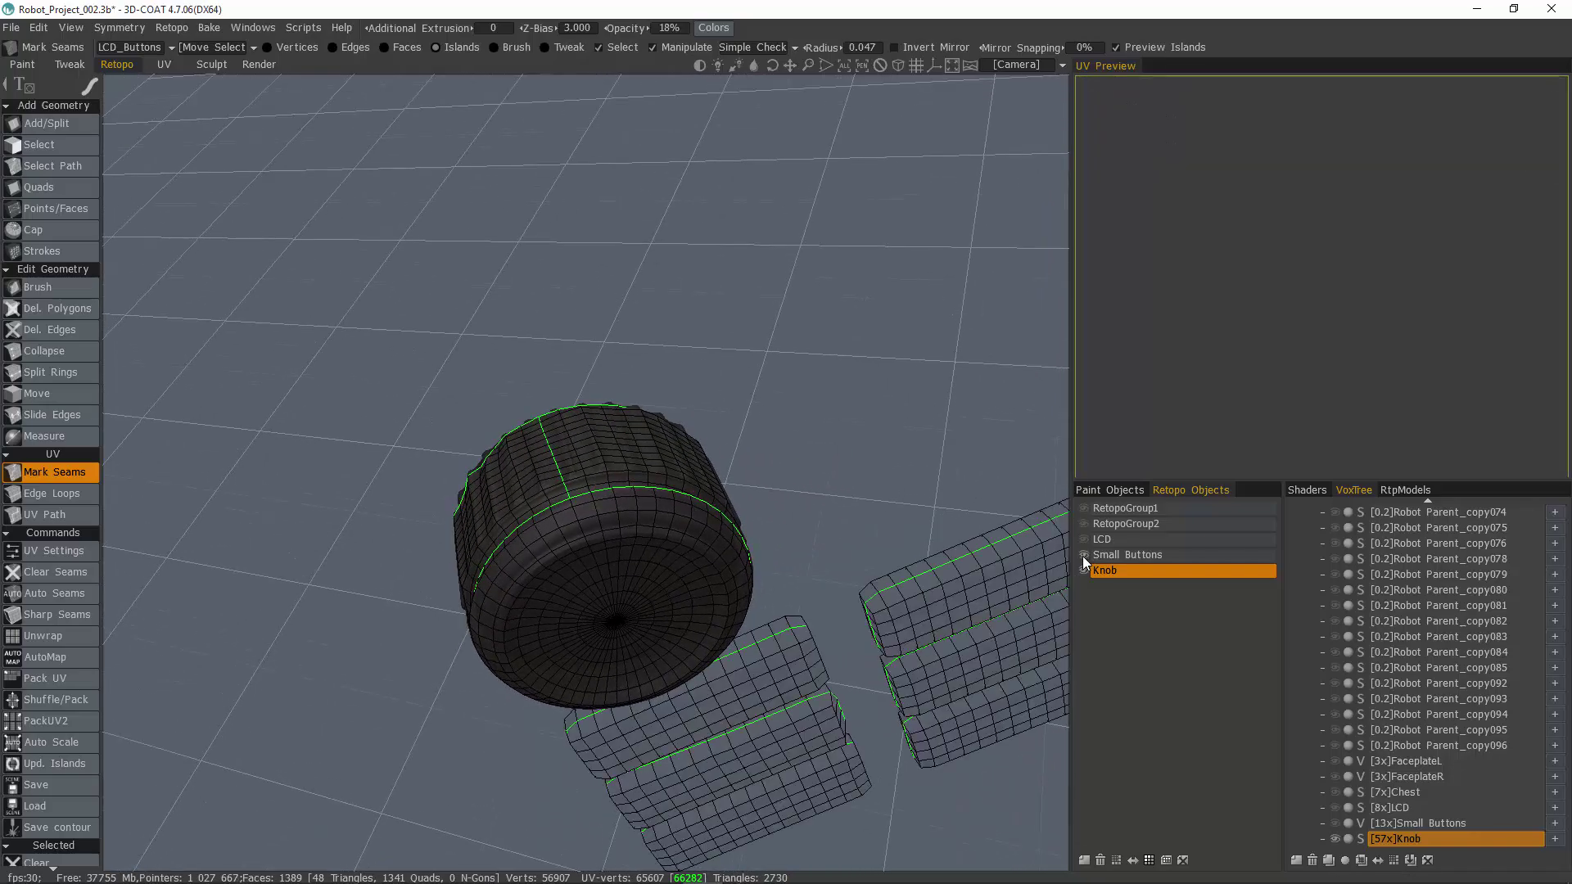
pyautogui.click(1082, 541)
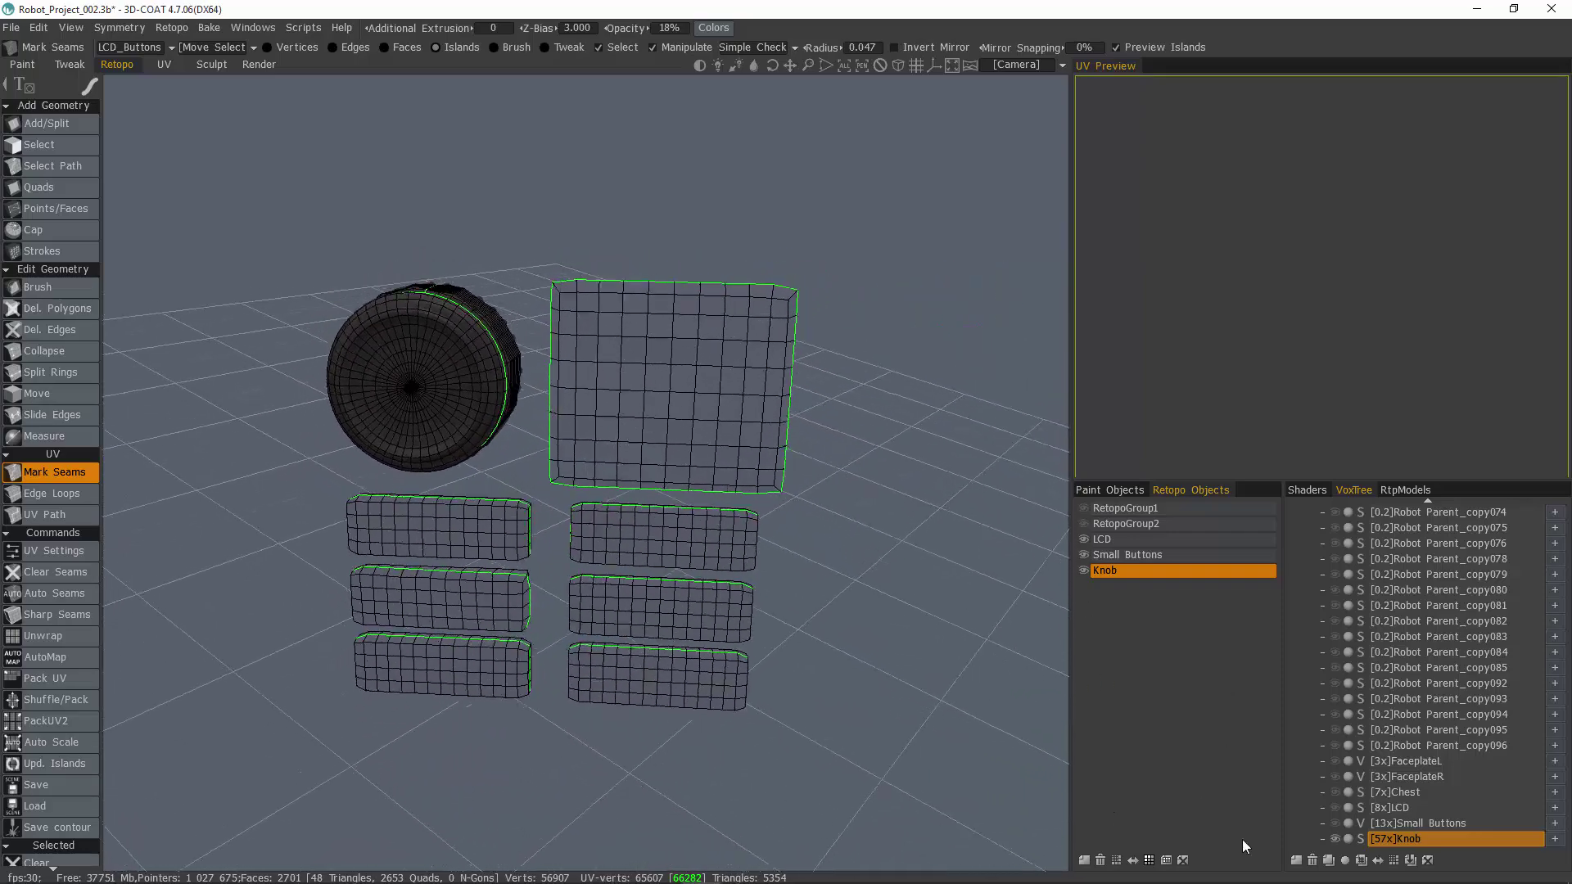
pyautogui.click(1335, 823)
pyautogui.click(1335, 808)
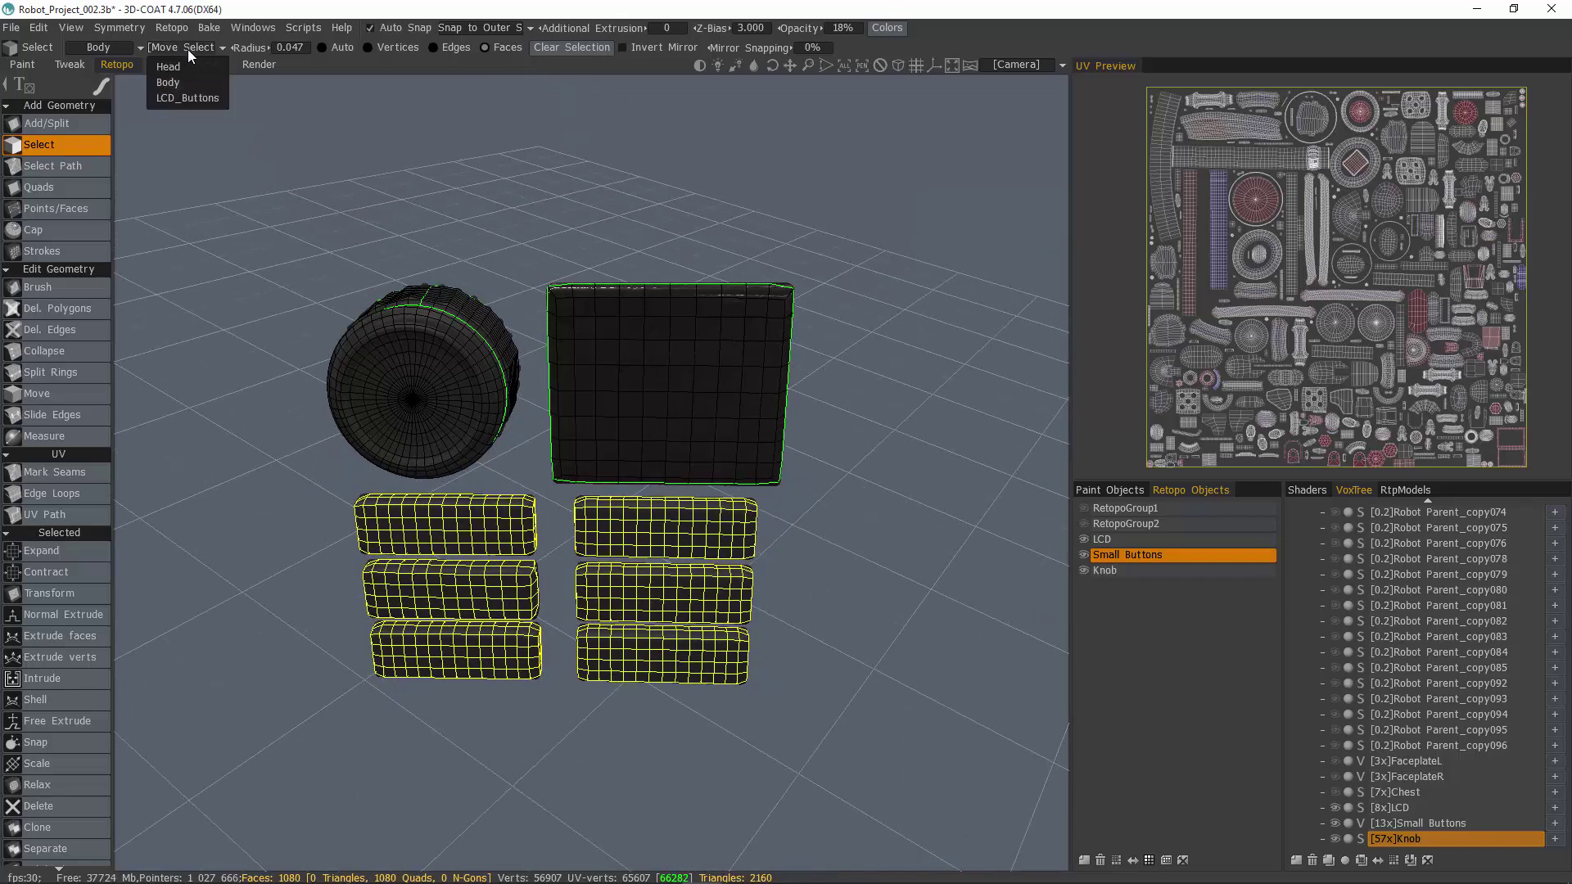
# Assign the faces of the Small Buttons and LCD retopo objects to the LCD_Buttons UV set
pyautogui.click(375, 181)
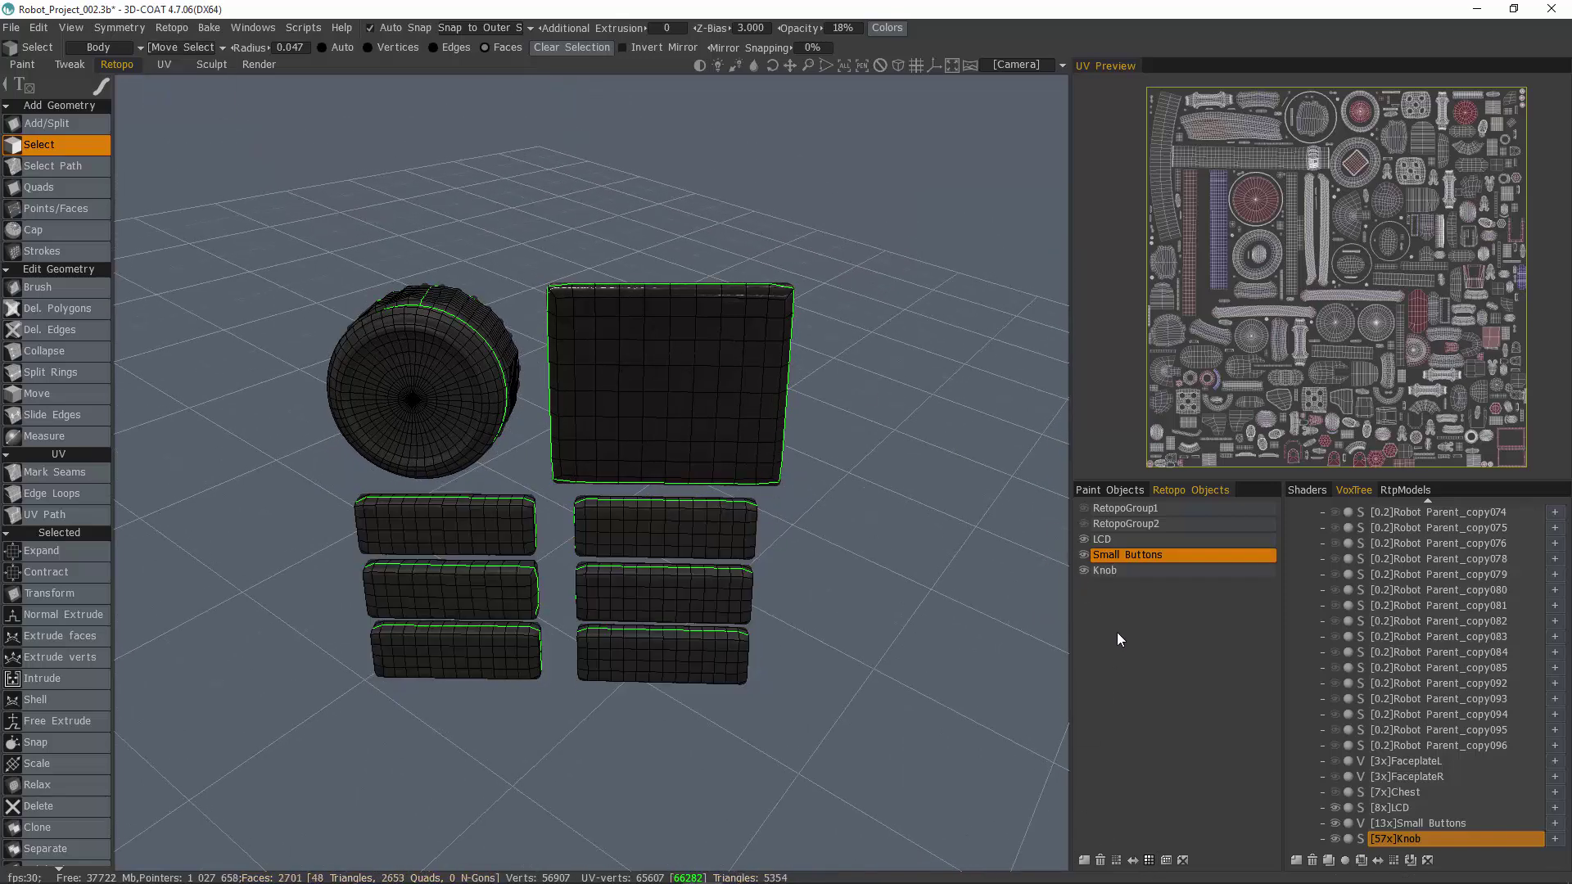
pyautogui.click(1101, 539)
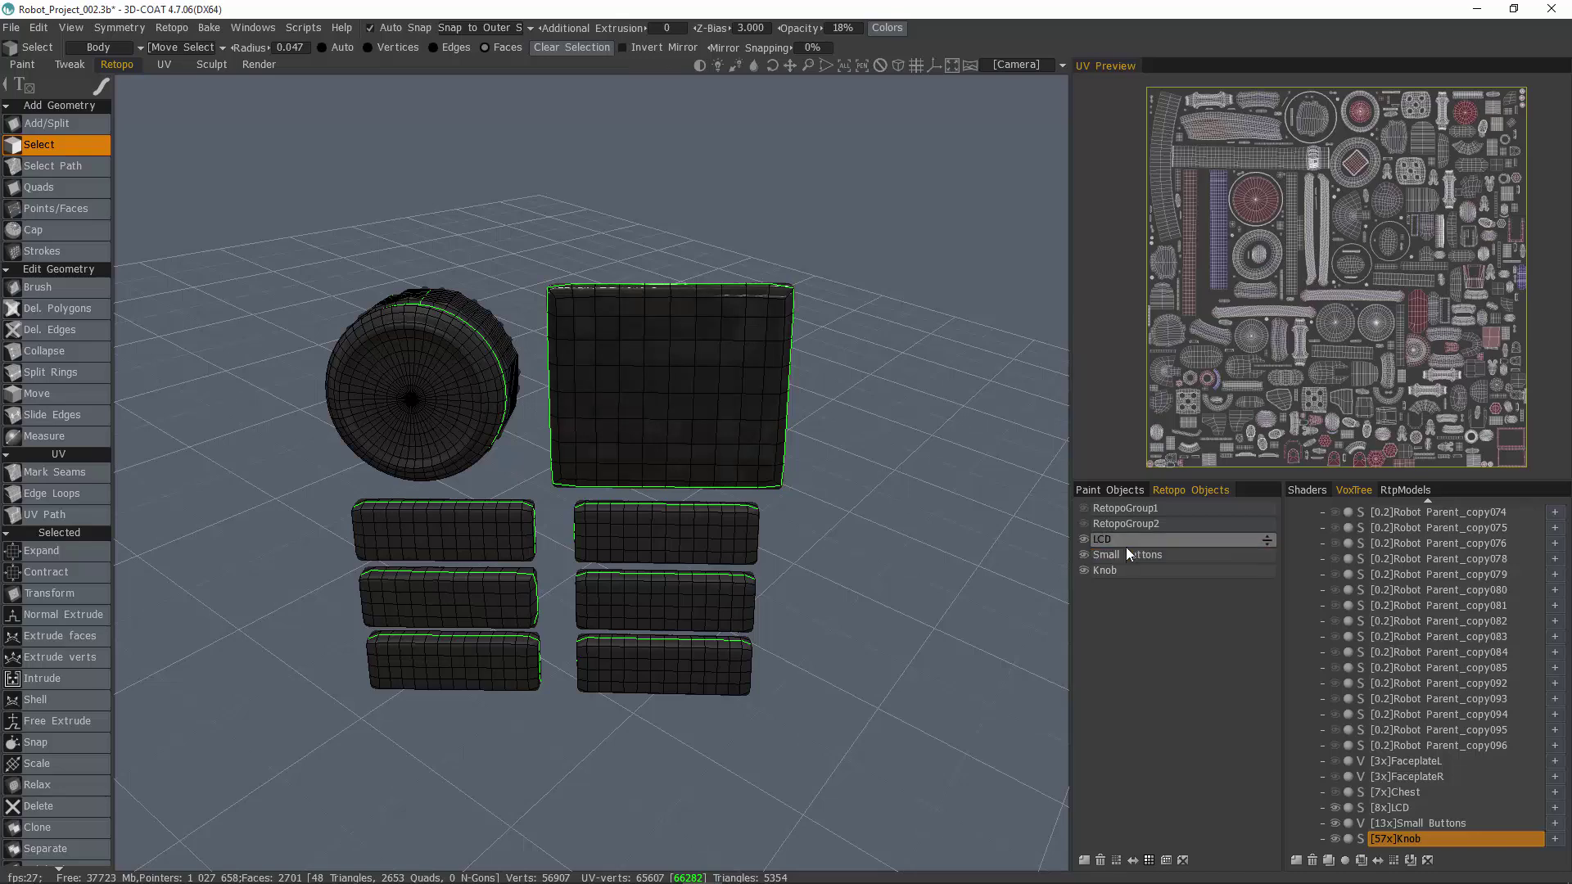
pyautogui.click(1149, 860)
pyautogui.click(169, 46)
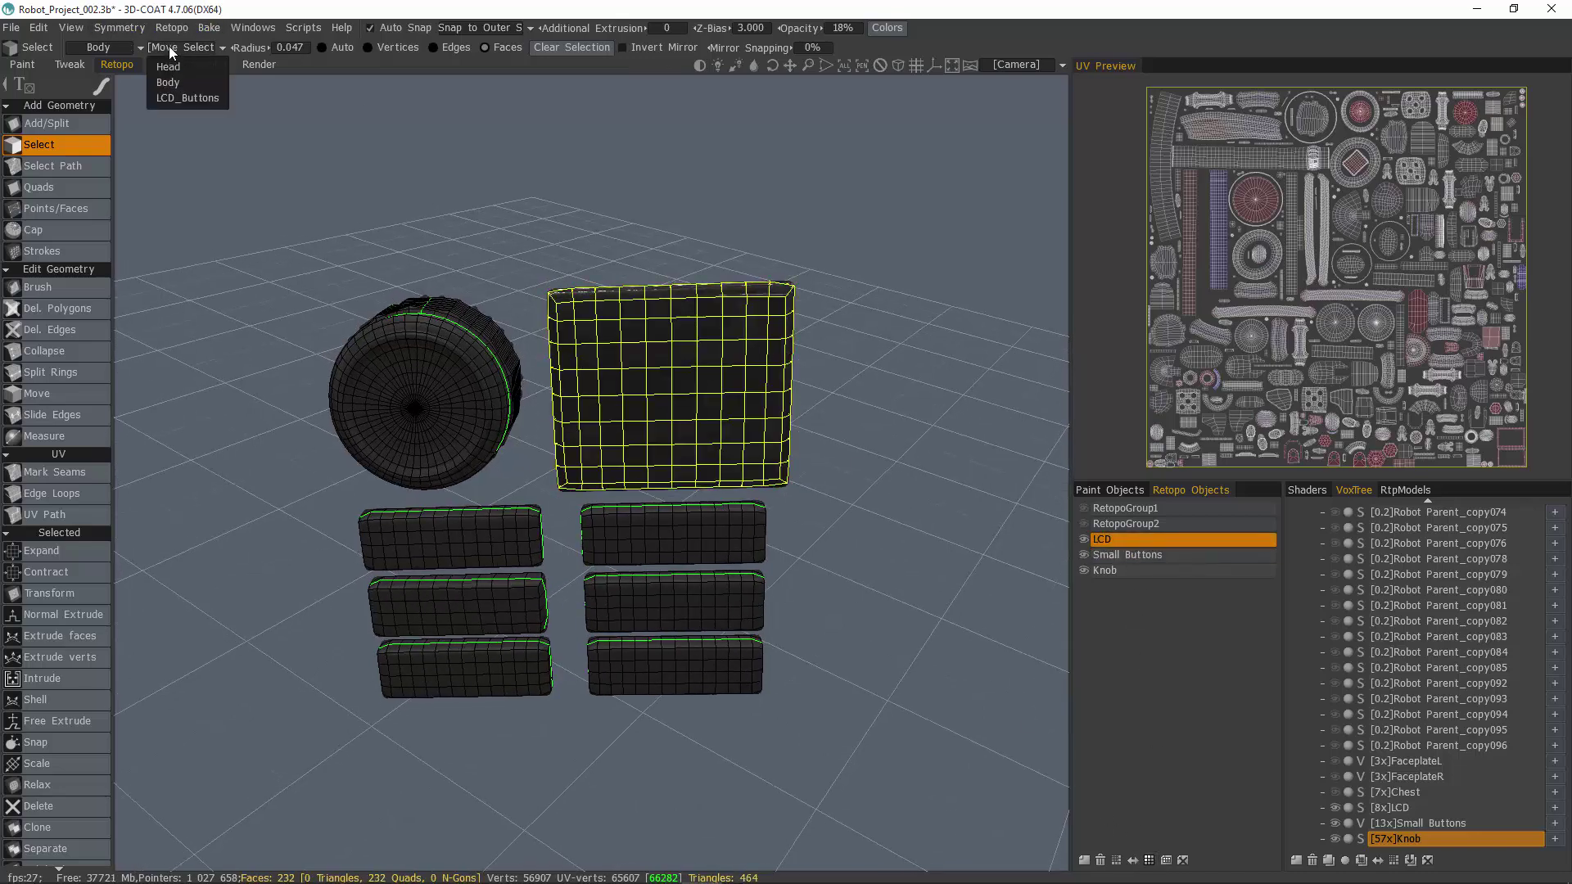
pyautogui.click(196, 99)
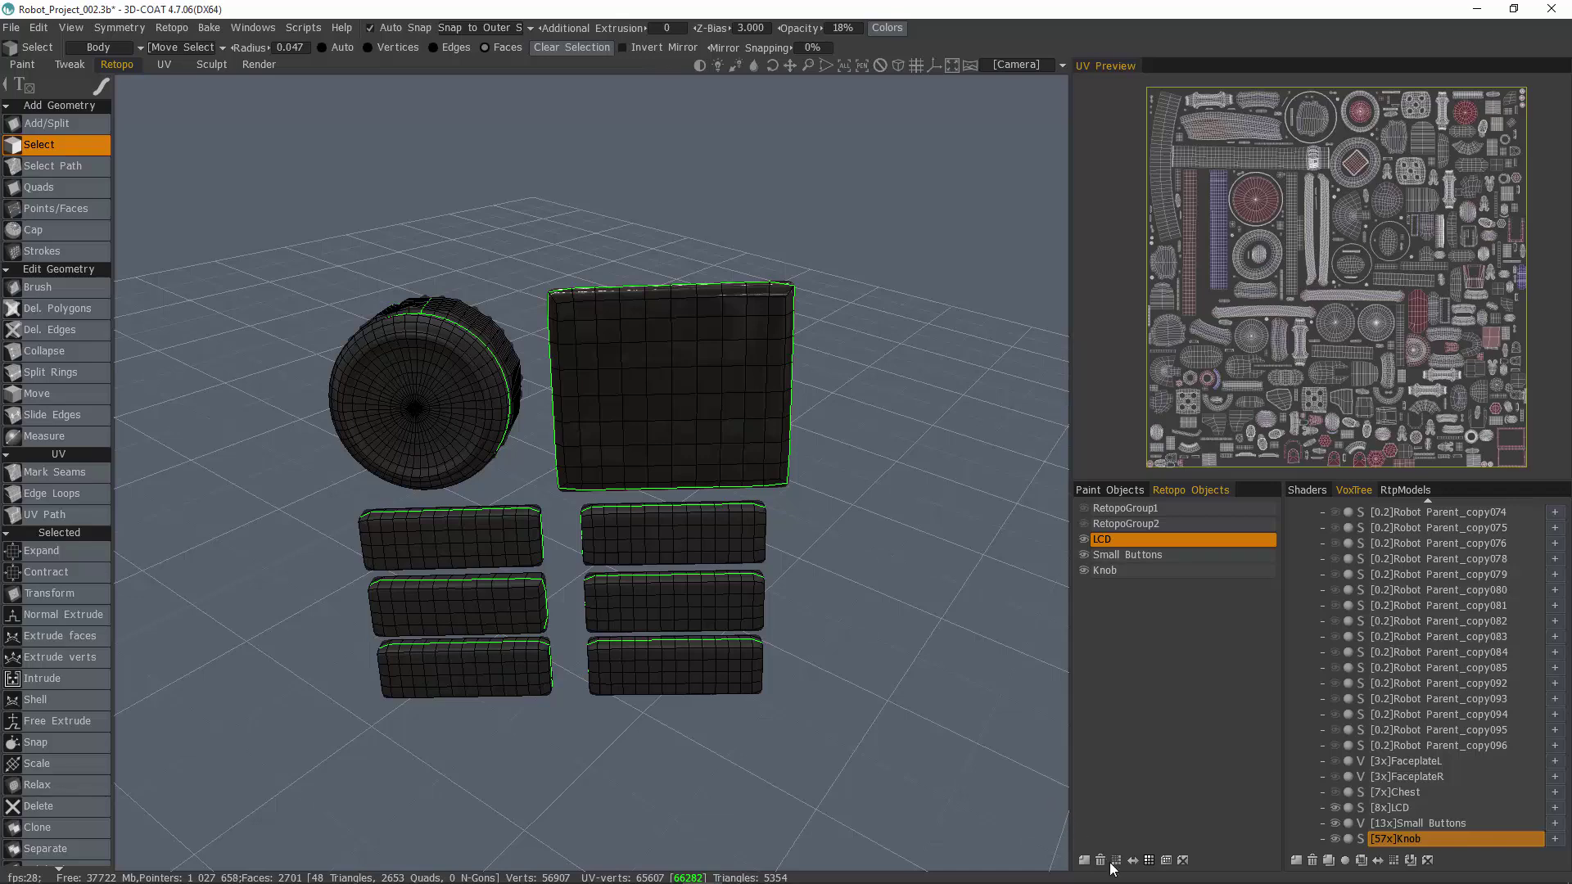
# Select all faces of the Knob retopo object and assign them to the LCD_Buttons UV set
pyautogui.moveTo(1048, 741); pyautogui.dragTo(983, 685)
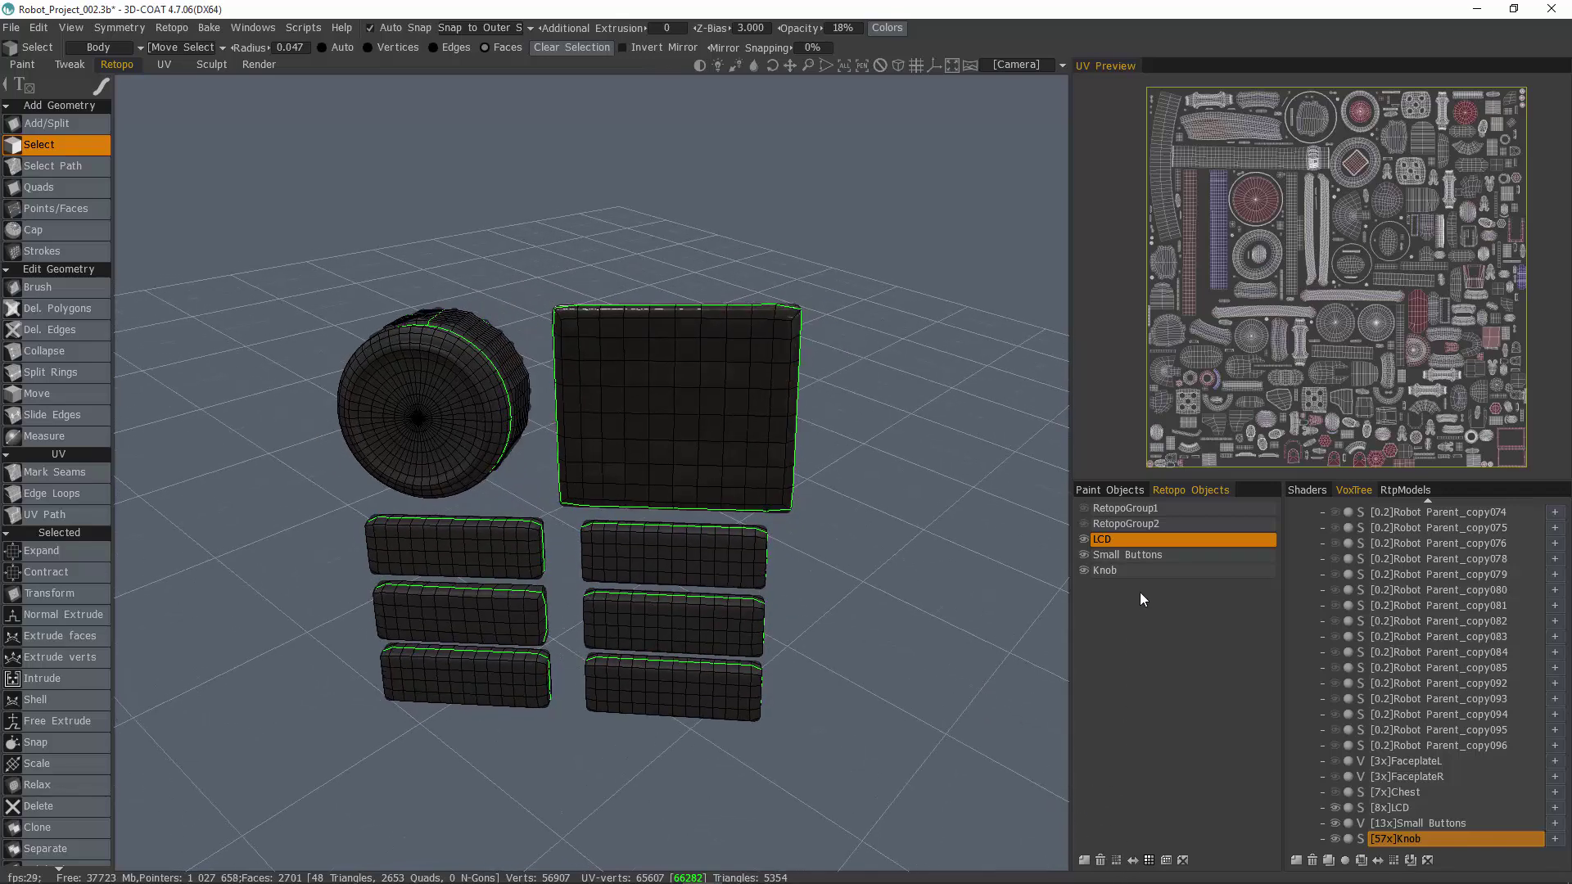
pyautogui.click(1114, 572)
pyautogui.click(1149, 860)
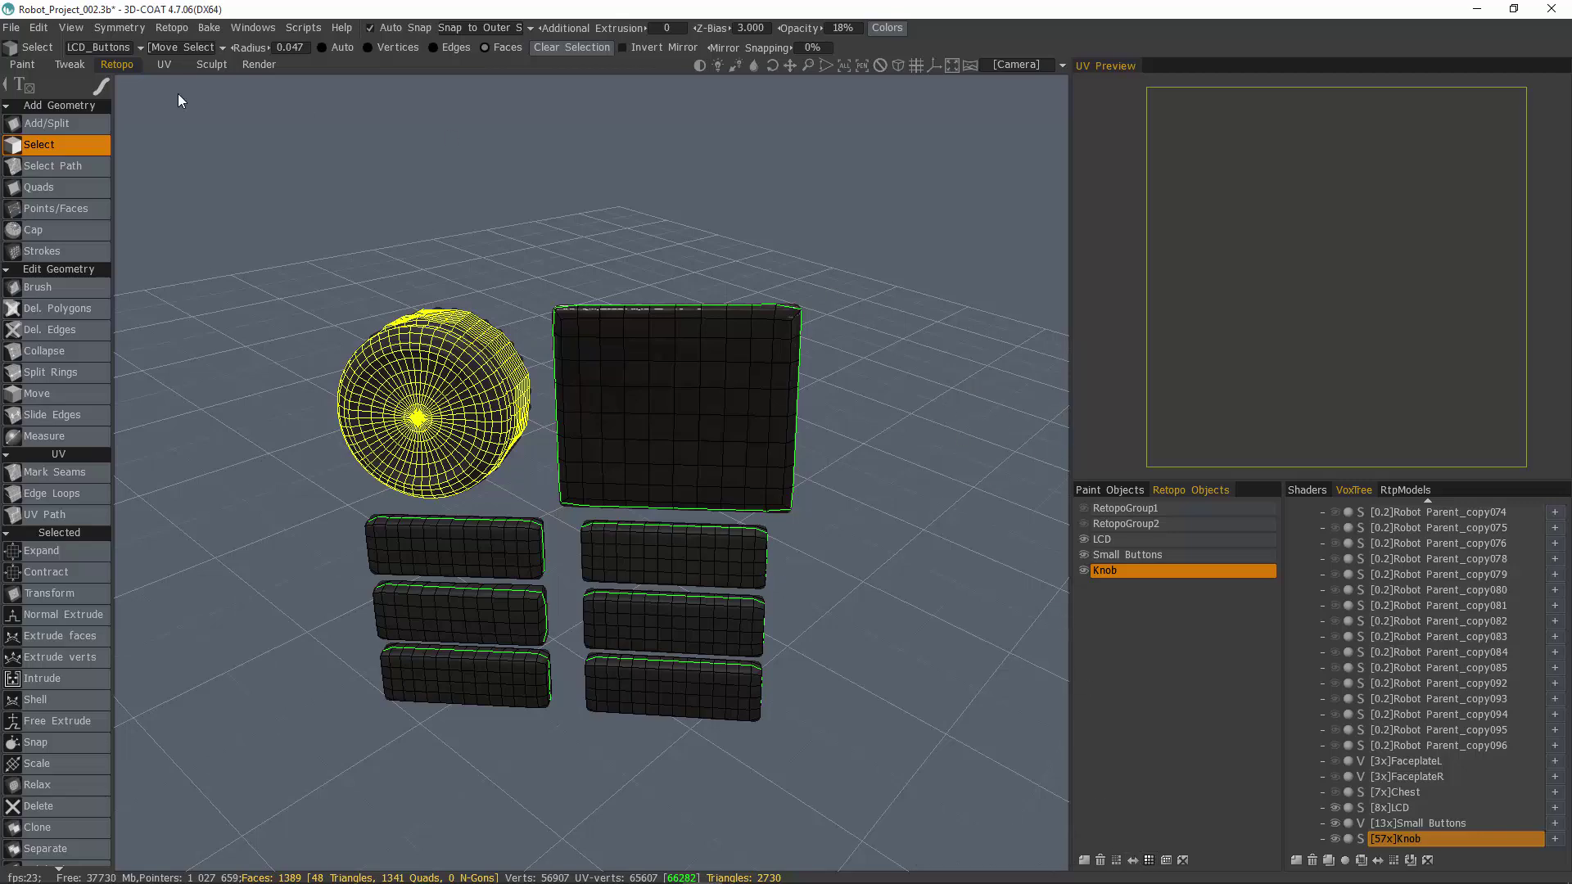
pyautogui.click(203, 101)
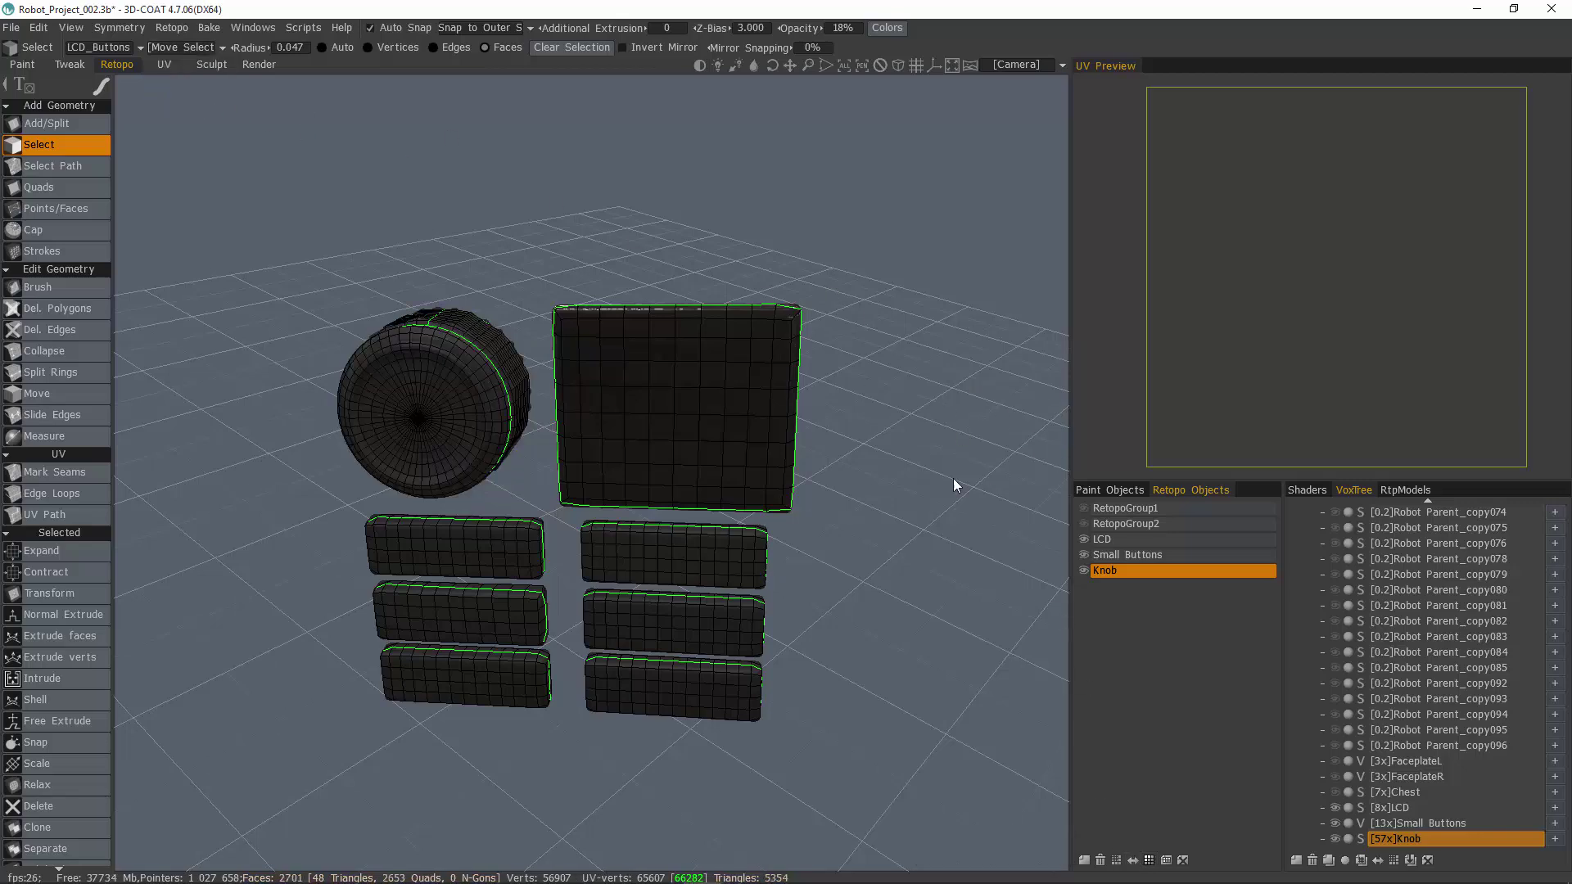
# Unwrap the LCD_Buttons UV set in Mark Seams and pack its islands with PackUV2
pyautogui.scroll(-4, 74, 327)
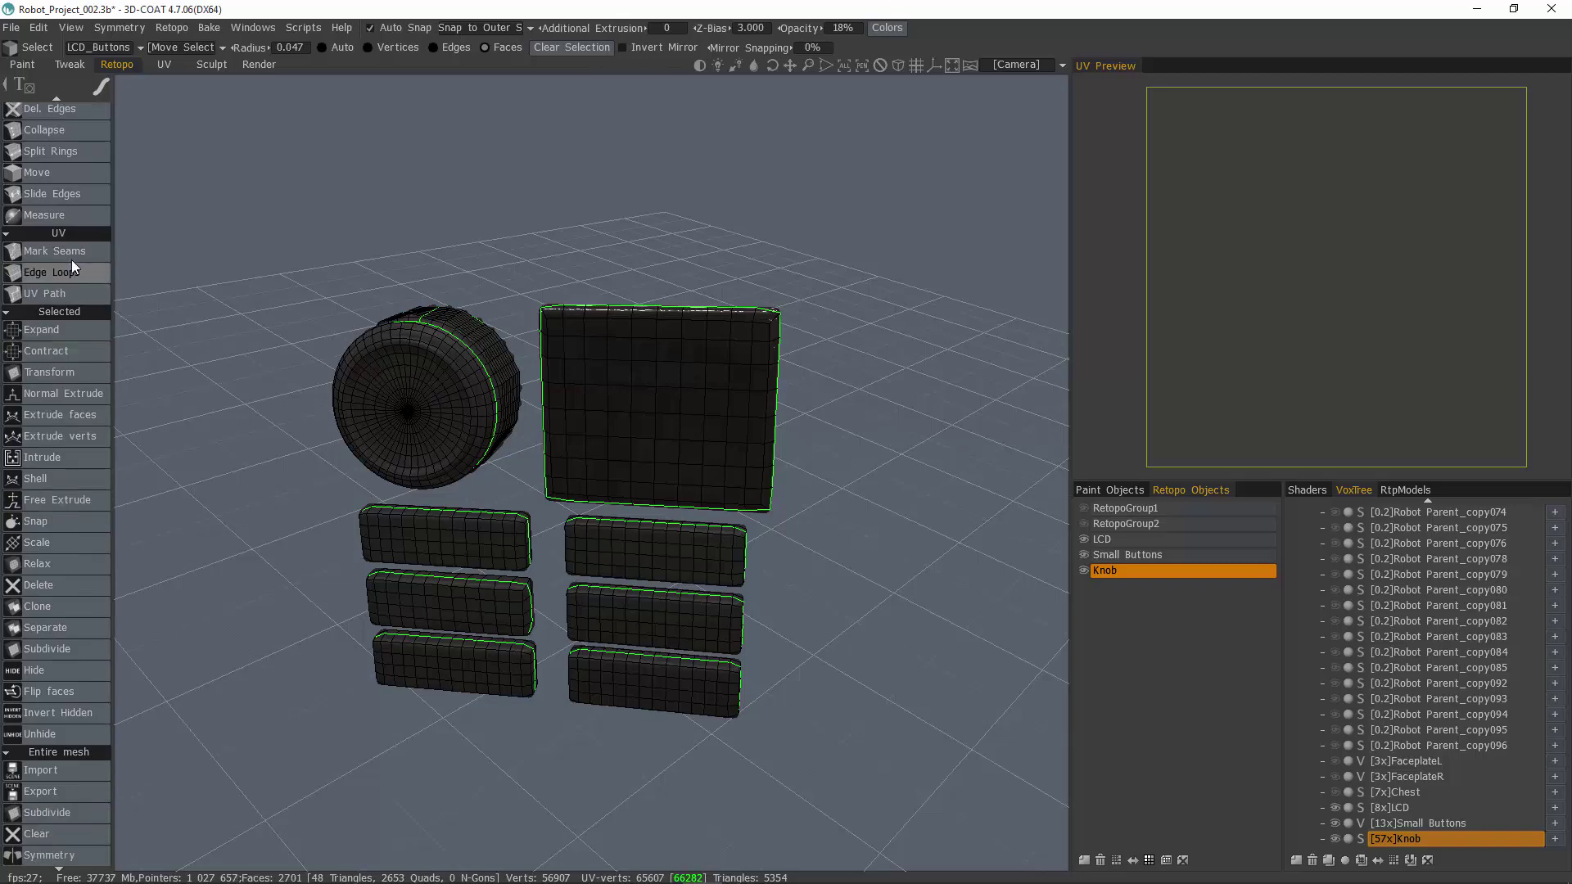
pyautogui.click(78, 253)
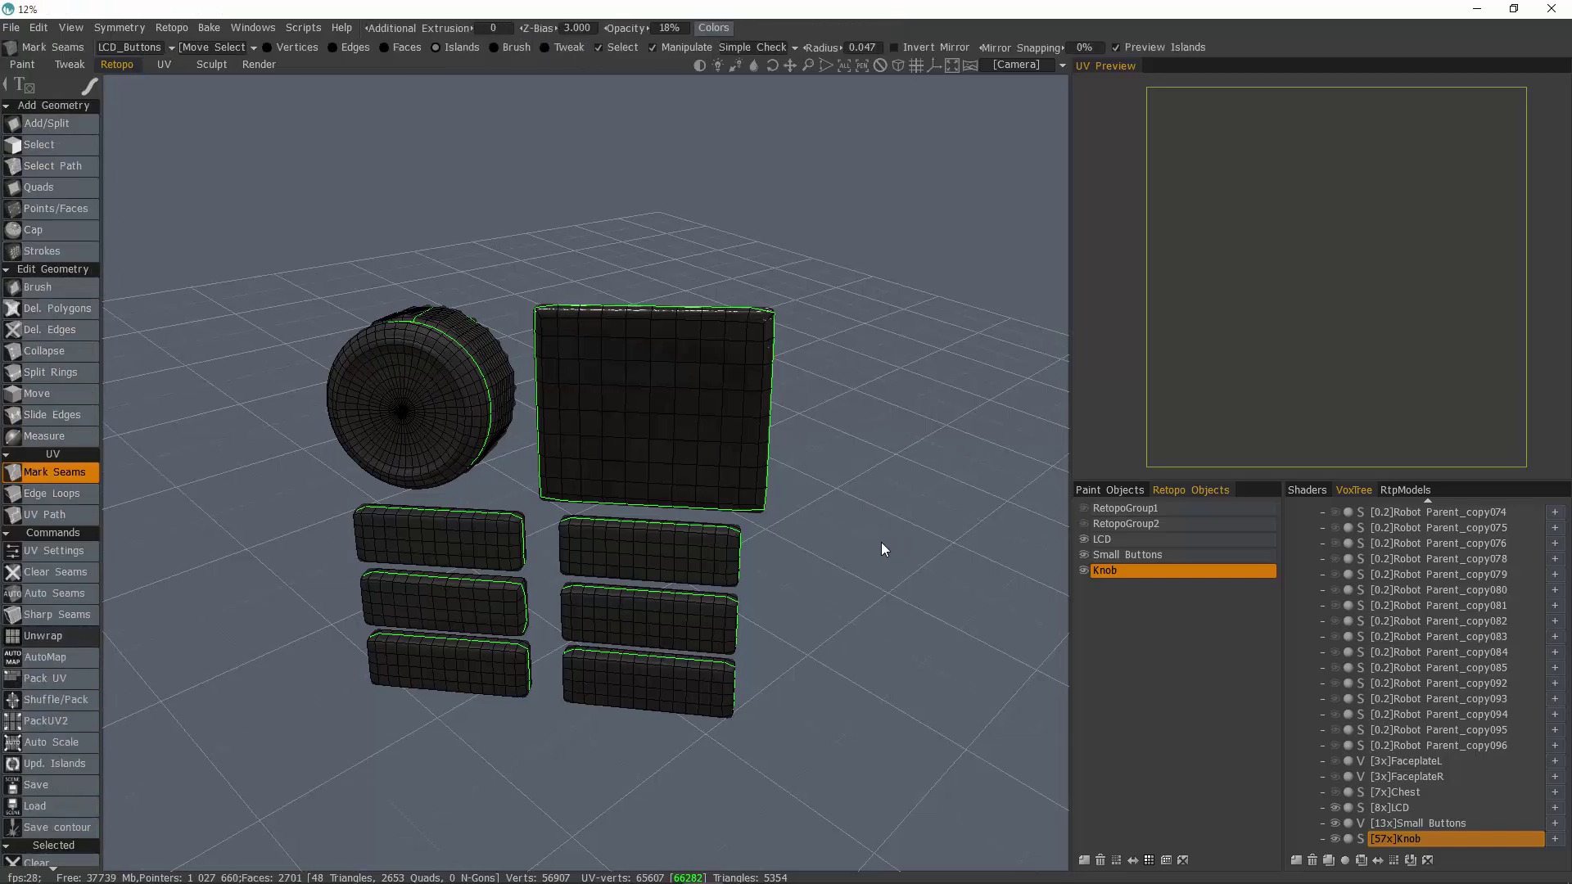
pyautogui.moveTo(881, 542); pyautogui.dragTo(925, 470)
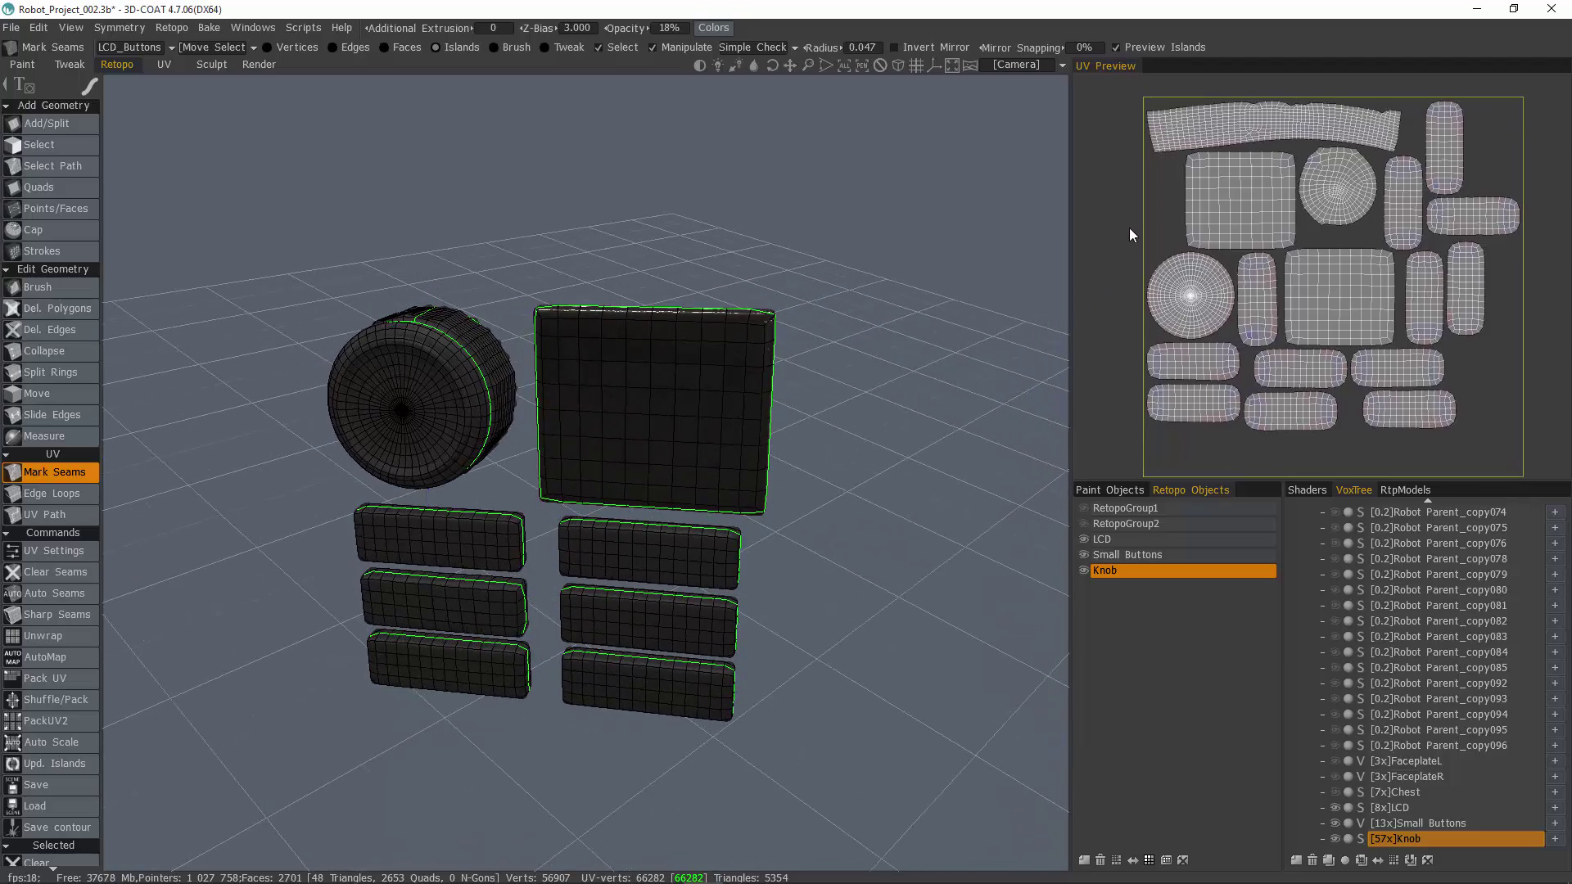
pyautogui.click(80, 729)
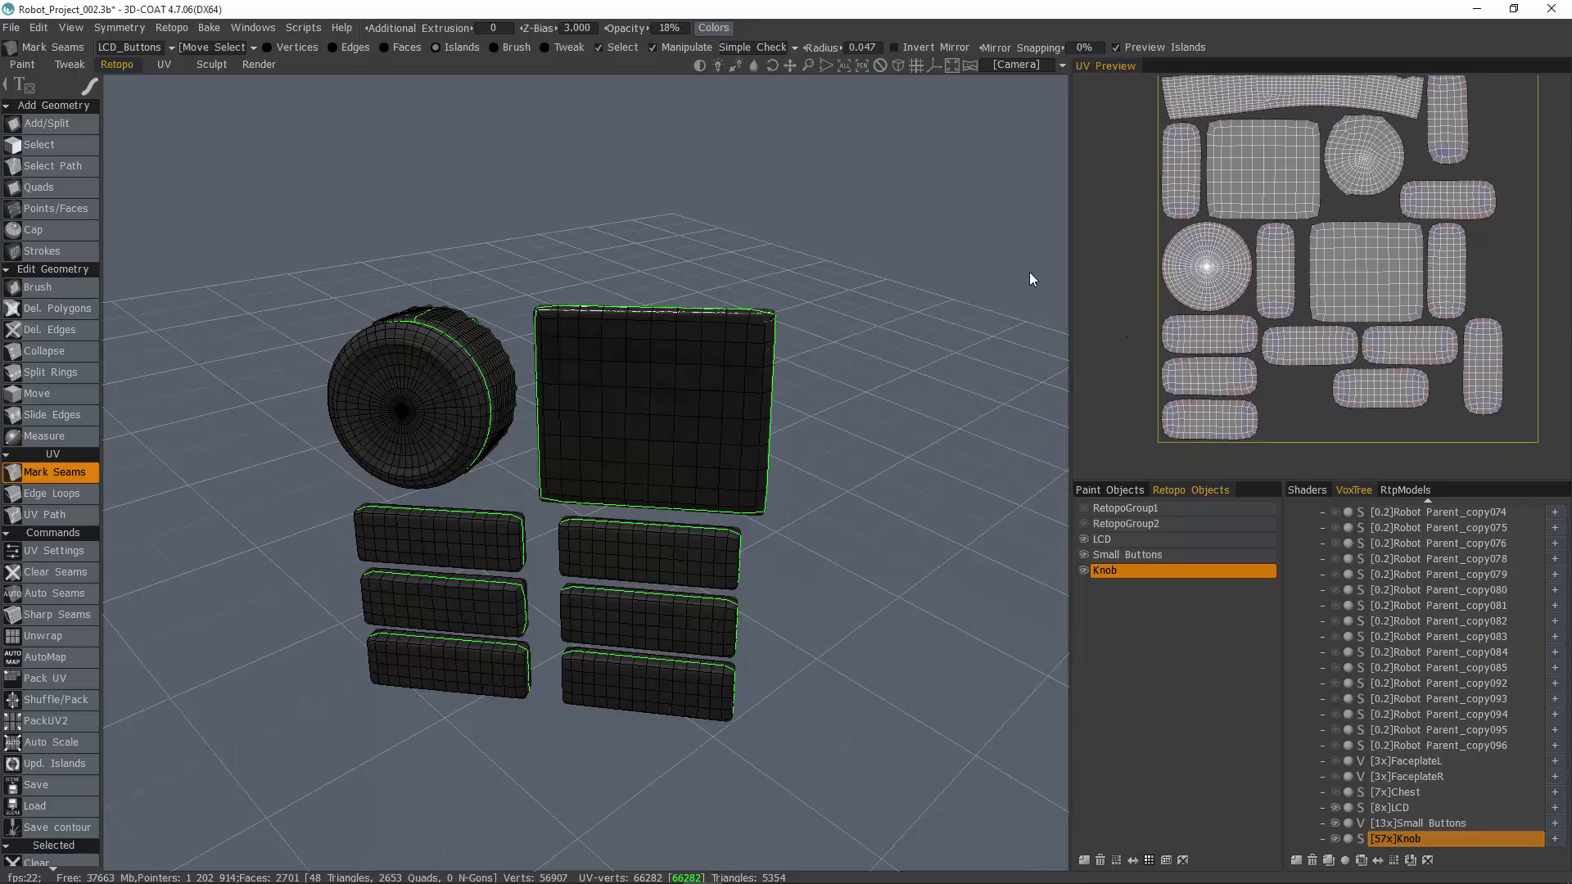
# Move loose small-button UV islands towards the rows of button islands in the lower part of the UV square
pyautogui.moveTo(1308, 351)
pyautogui.mouseDown()
pyautogui.moveTo(1307, 414)
pyautogui.moveTo(1322, 326)
pyautogui.mouseUp()
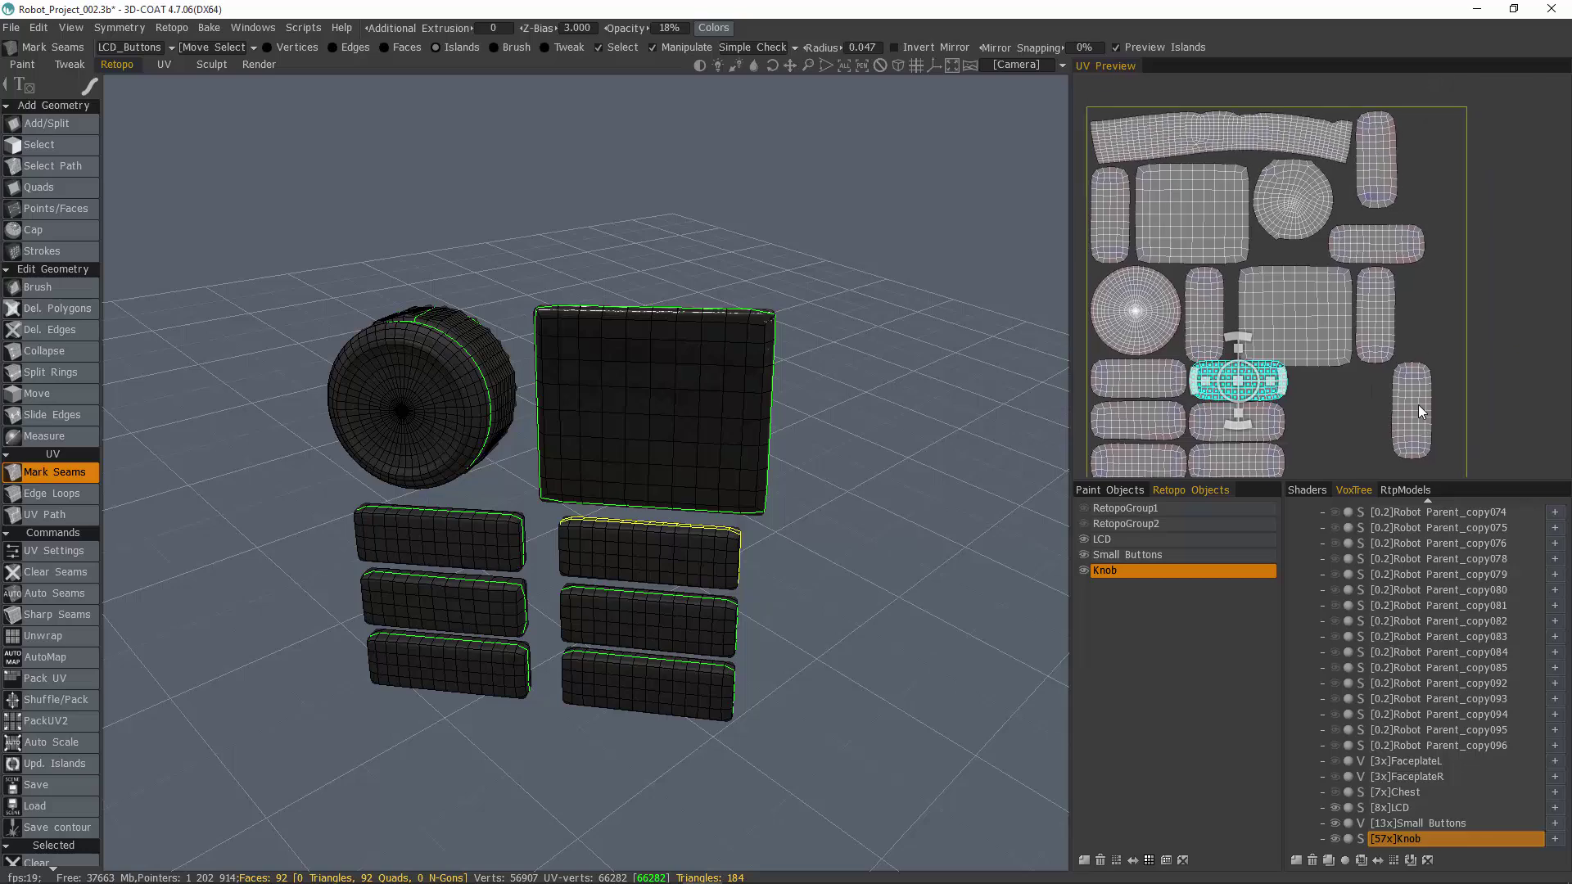
pyautogui.moveTo(1418, 404); pyautogui.dragTo(1435, 307)
pyautogui.moveTo(1391, 239); pyautogui.dragTo(1355, 376)
pyautogui.moveTo(1388, 144); pyautogui.dragTo(1433, 429)
# Rotate the upright button islands clockwise and fit them into the third column of the button island grid
pyautogui.keyDown('shift'); pyautogui.click(1421, 315); pyautogui.keyUp('shift')
pyautogui.keyDown('shift'); pyautogui.click(1377, 315); pyautogui.keyUp('shift')
pyautogui.scroll(-3, 68, 727)
pyautogui.click(66, 754)
pyautogui.moveTo(1384, 334); pyautogui.dragTo(1348, 243, button='middle')
pyautogui.moveTo(1390, 334); pyautogui.dragTo(1319, 344)
pyautogui.keyDown('ctrl'); pyautogui.click(1404, 288); pyautogui.keyUp('ctrl')
pyautogui.click(1322, 289)
pyautogui.moveTo(1322, 289); pyautogui.dragTo(1321, 287)
# Move two more upright button islands to the free space beside the grid, one into its bottom row
pyautogui.moveTo(1199, 227); pyautogui.dragTo(1258, 287, button='middle')
pyautogui.click(1146, 177)
pyautogui.moveTo(1148, 182); pyautogui.dragTo(1449, 259)
pyautogui.click(1240, 278)
pyautogui.moveTo(1240, 278); pyautogui.dragTo(1443, 397)
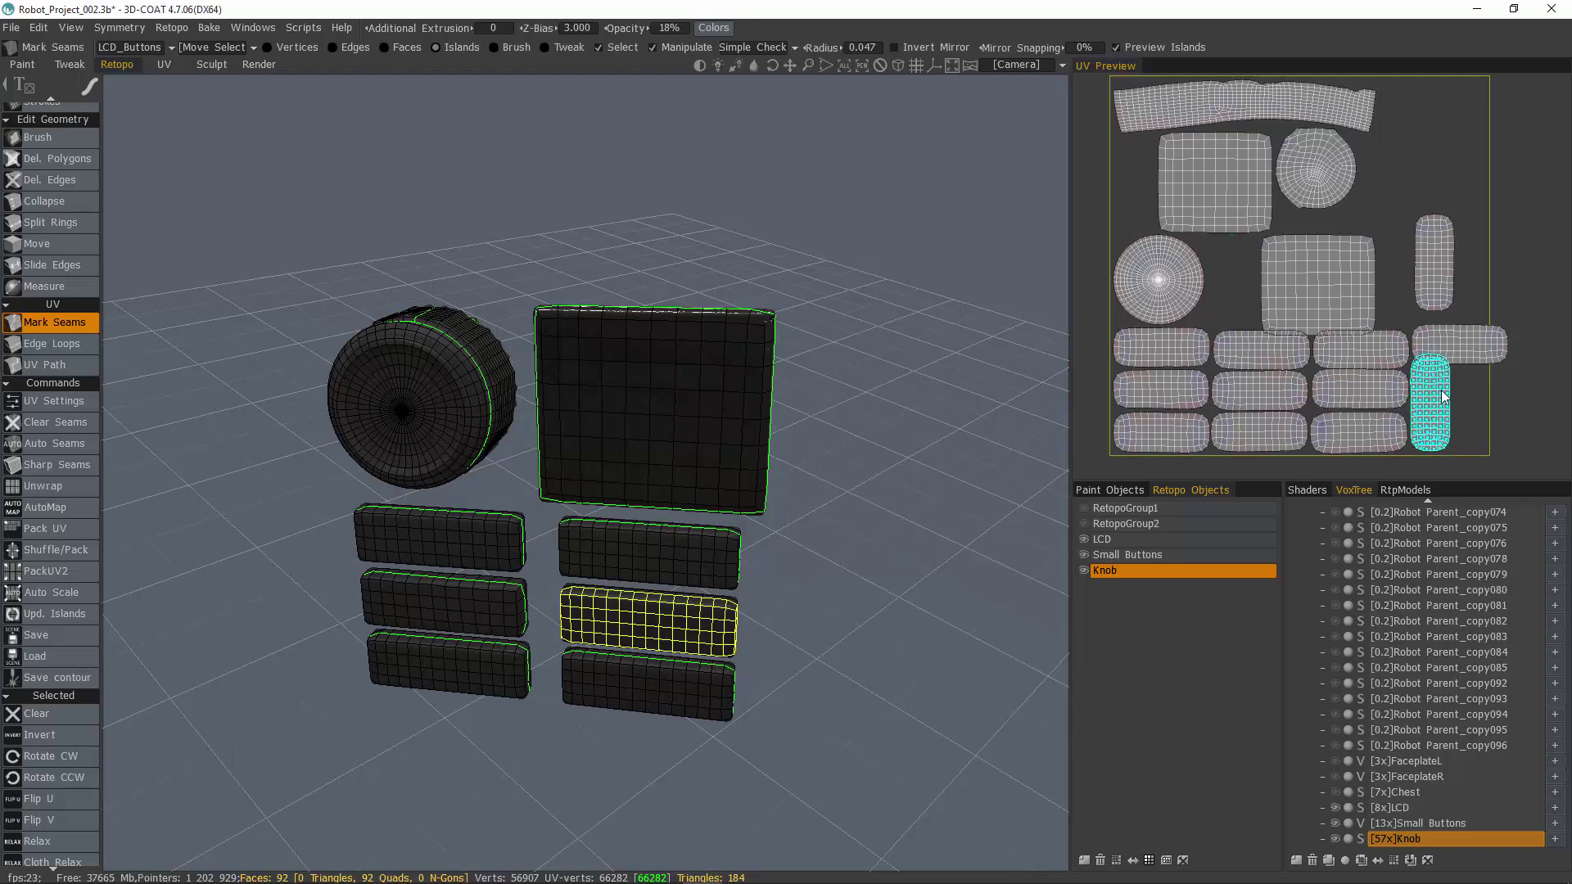
# Rotate the leftover horizontal button island clockwise, stand it in the UV square's lower-right corner, and bring the last upright island closer
pyautogui.click(1461, 344)
pyautogui.click(49, 757)
pyautogui.moveTo(1469, 331); pyautogui.dragTo(1434, 389)
pyautogui.click(1435, 389)
pyautogui.click(1442, 254)
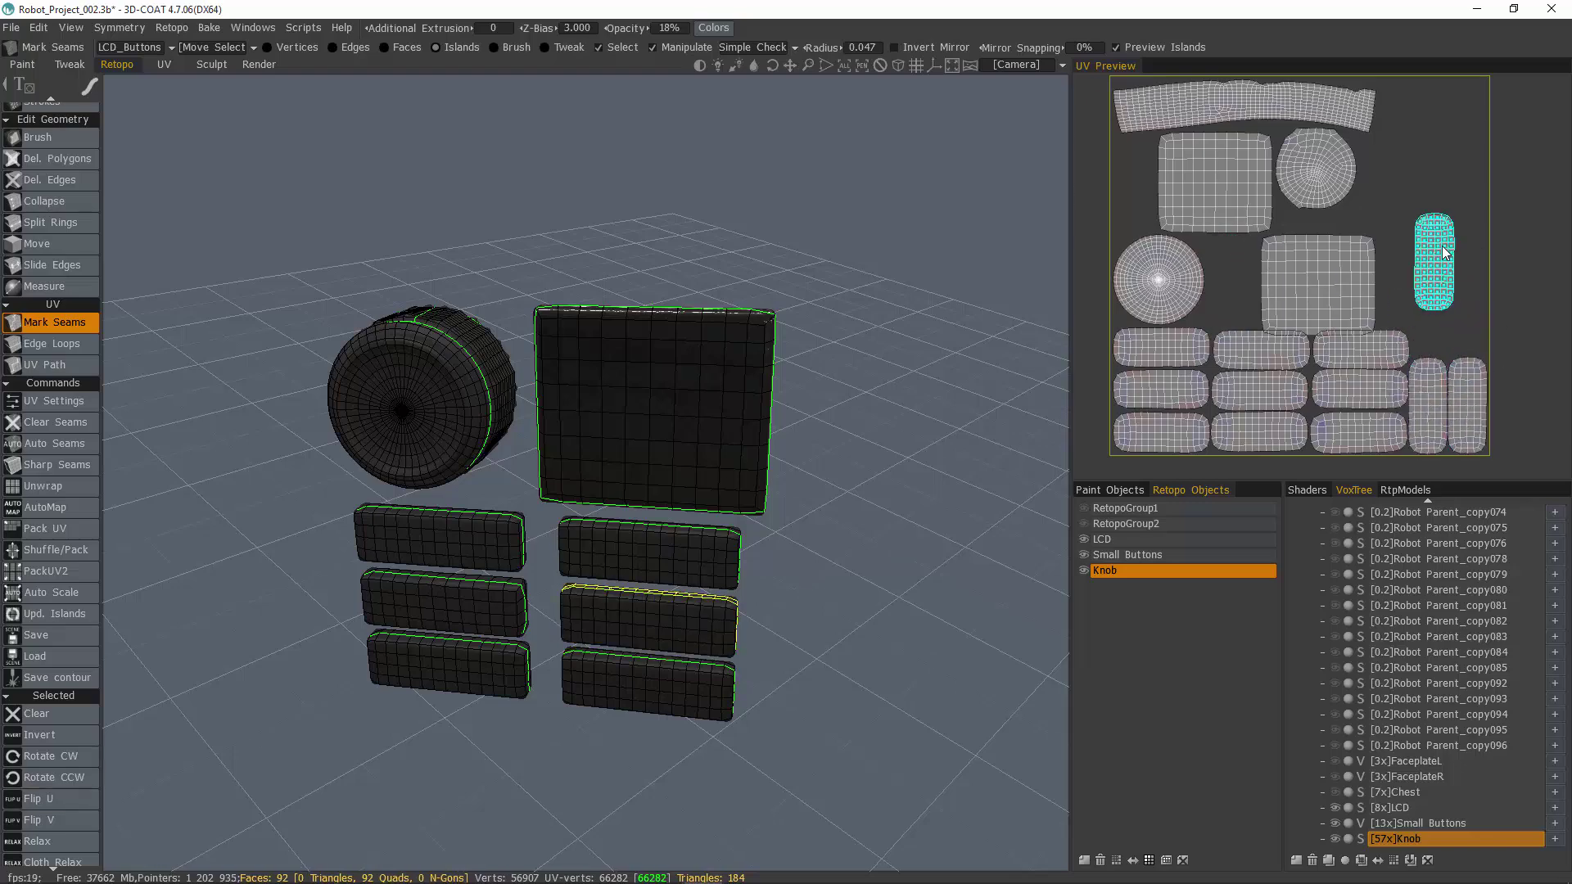
pyautogui.moveTo(1442, 254); pyautogui.dragTo(1474, 299)
# Move the knob's front disc island outside the UV square and set the last upright button island above the corner pair
pyautogui.moveTo(1262, 128); pyautogui.dragTo(1272, 177, button='middle')
pyautogui.click(1156, 327)
pyautogui.moveTo(1156, 327); pyautogui.dragTo(1499, 244)
pyautogui.moveTo(1461, 268); pyautogui.dragTo(1374, 272, button='middle')
pyautogui.moveTo(1431, 243); pyautogui.dragTo(1475, 277)
# Select the island of the knob's back and delete its faces
pyautogui.click(1238, 226)
pyautogui.moveTo(786, 278); pyautogui.dragTo(245, 361)
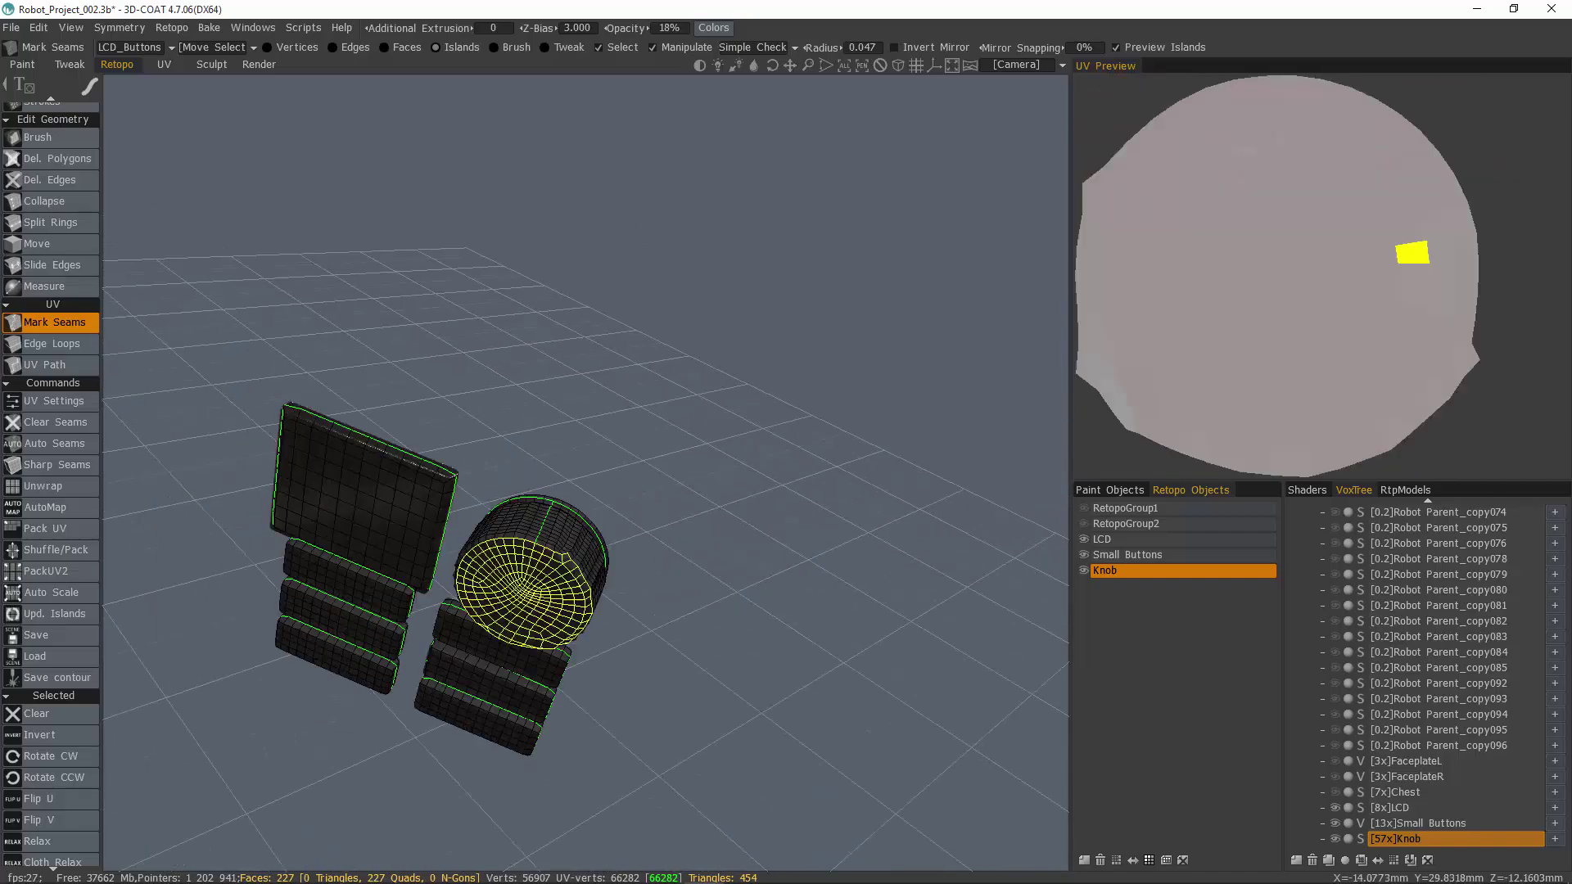
pyautogui.moveTo(491, 597); pyautogui.dragTo(855, 565)
pyautogui.press('Delete')
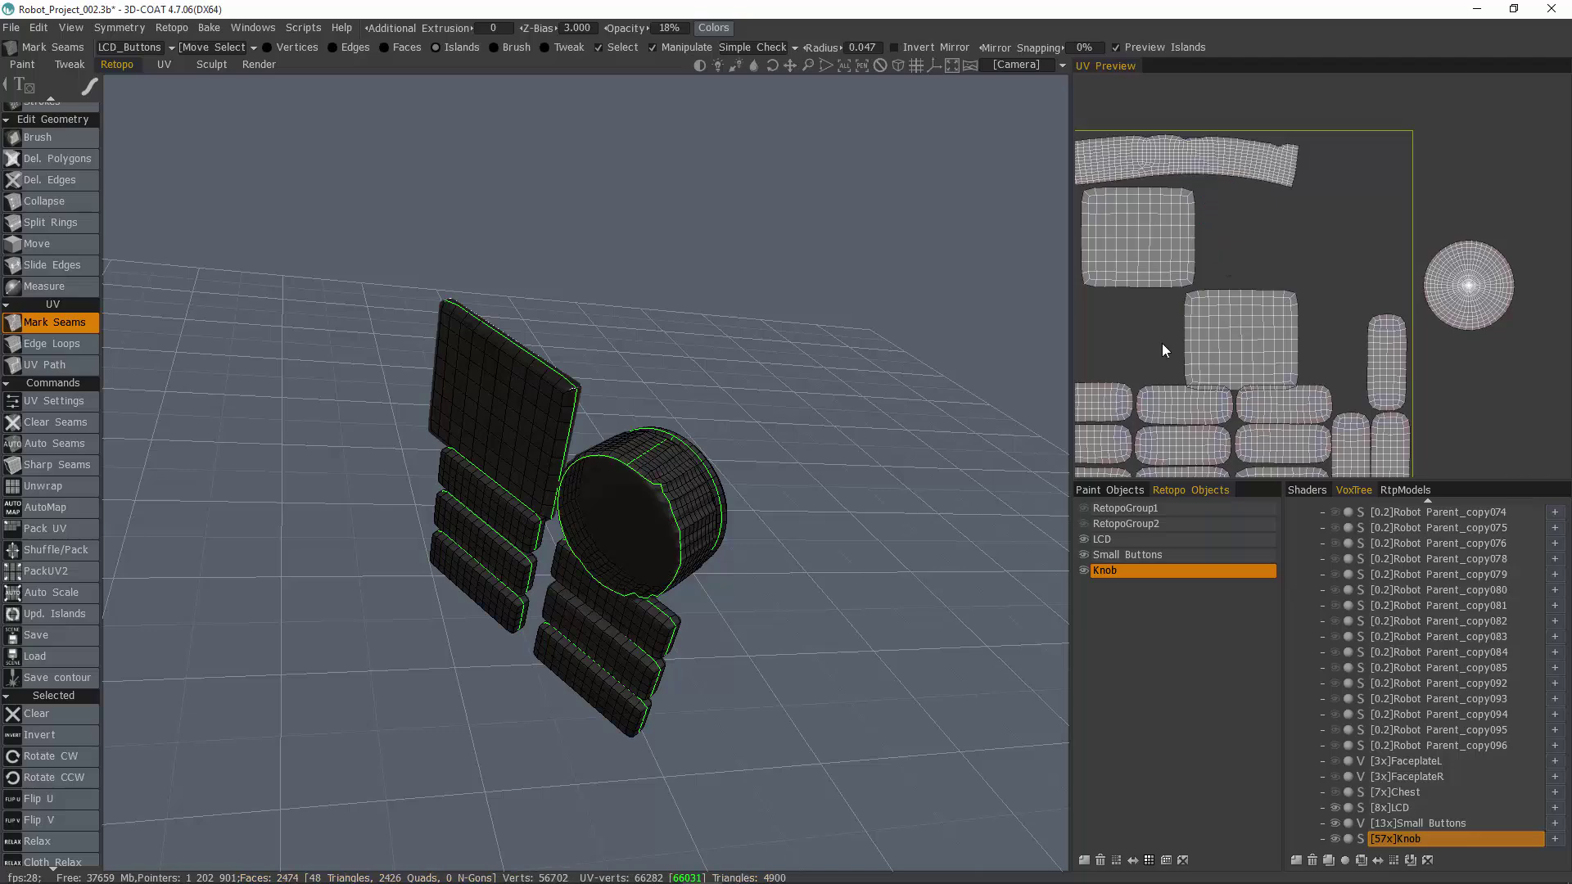
# Move the LCD's back island outside the UV square and enlarge the LCD's front island above the button rows
pyautogui.moveTo(1162, 344); pyautogui.dragTo(1201, 296, button='middle')
pyautogui.moveTo(1192, 179); pyautogui.dragTo(1169, 245)
pyautogui.click(1281, 288)
pyautogui.moveTo(1281, 288); pyautogui.dragTo(1516, 352)
pyautogui.moveTo(1289, 266); pyautogui.dragTo(1309, 283, button='middle')
pyautogui.click(1175, 266)
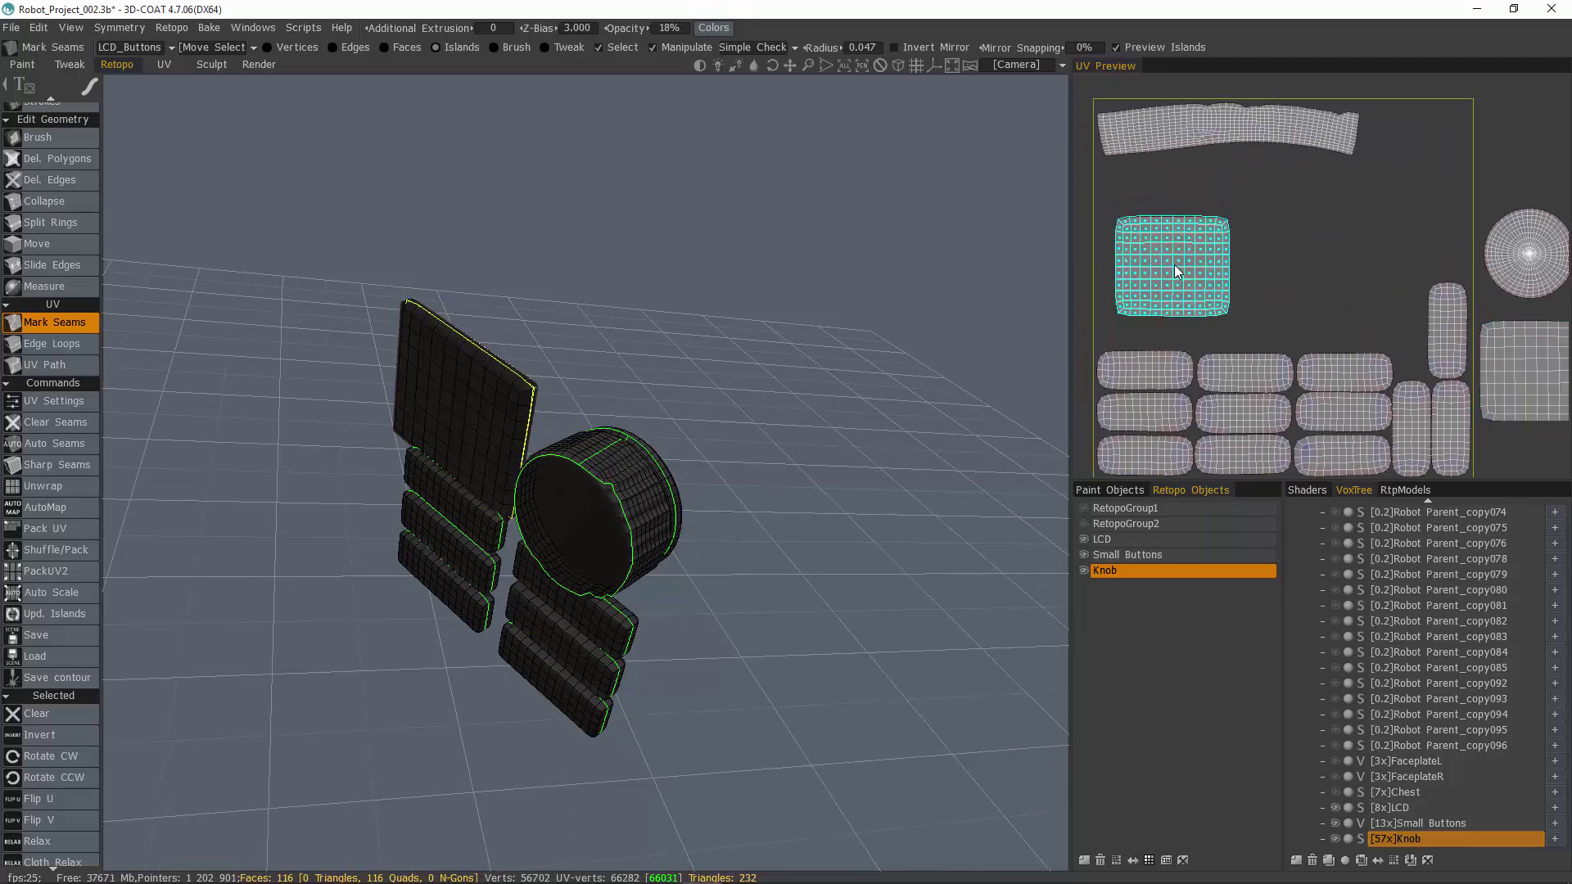
pyautogui.moveTo(1211, 228); pyautogui.dragTo(1228, 212)
pyautogui.moveTo(1185, 259); pyautogui.dragTo(1200, 261)
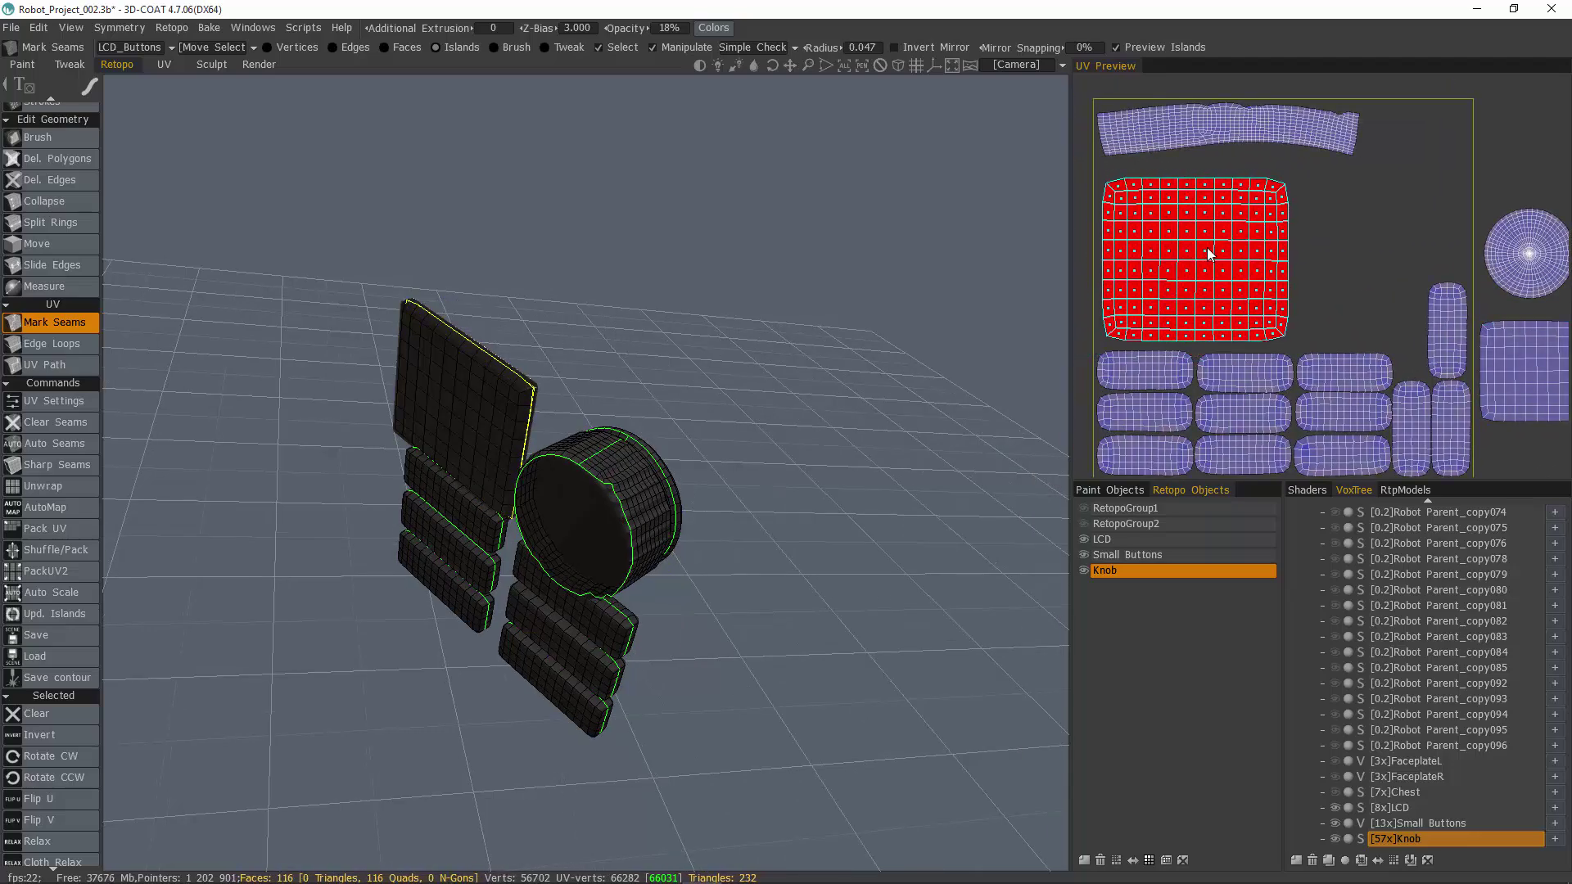
# Enlarge the knob's side strip island, and place the knob's front disc, enlarged, beside the LCD's front island
pyautogui.click(1226, 117)
pyautogui.moveTo(1229, 129); pyautogui.dragTo(1290, 126)
pyautogui.moveTo(1546, 236); pyautogui.dragTo(1367, 278)
pyautogui.moveTo(1348, 288); pyautogui.dragTo(1390, 286)
# Shrink the LCD's back island and move it into the free space above the knob's front disc
pyautogui.moveTo(1371, 389); pyautogui.dragTo(1366, 425, button='middle')
pyautogui.click(1524, 406)
pyautogui.moveTo(1544, 394); pyautogui.dragTo(1434, 243)
pyautogui.moveTo(1242, 268); pyautogui.dragTo(1228, 219, button='middle')
pyautogui.click(1228, 219)
pyautogui.click(1439, 274)
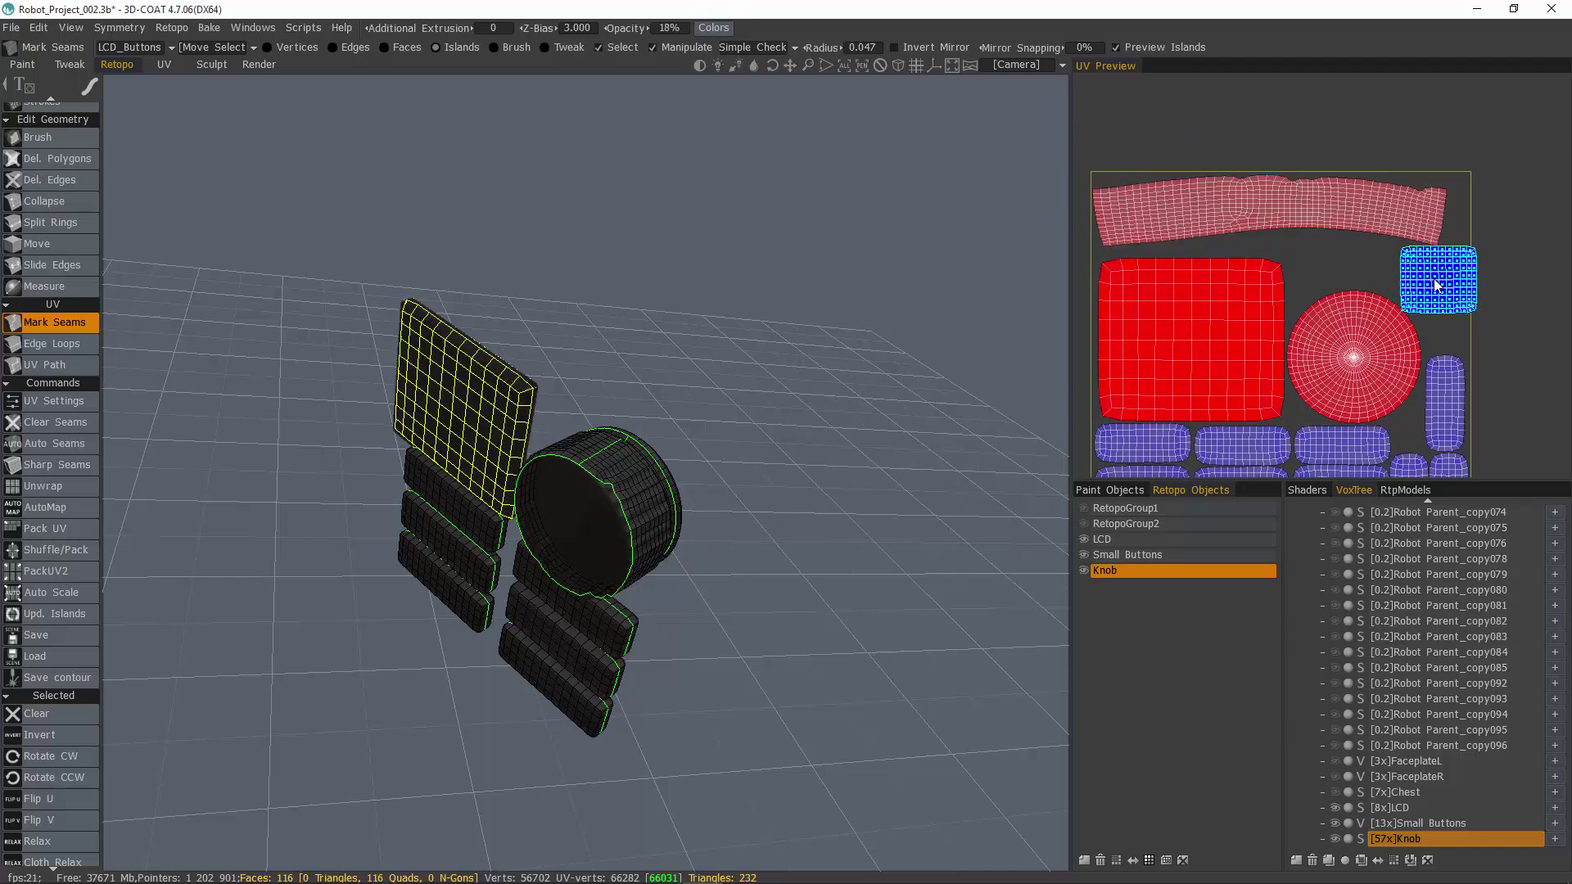